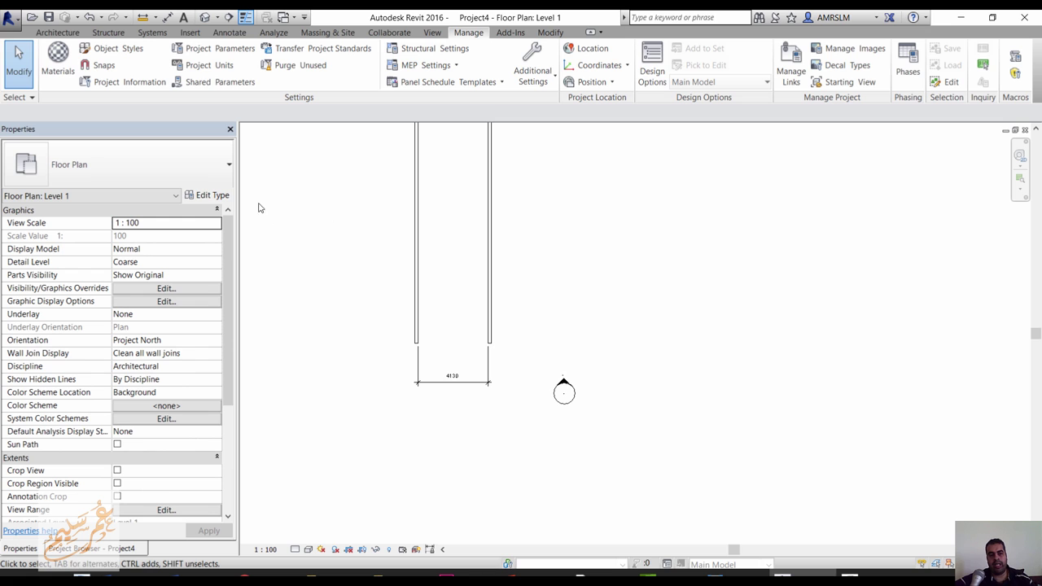
Step: Examine the shared parameters settings and the browser for choosing a shared parameter file, closing them without changes
{"action": "left_click", "coordinate": [219, 81]}
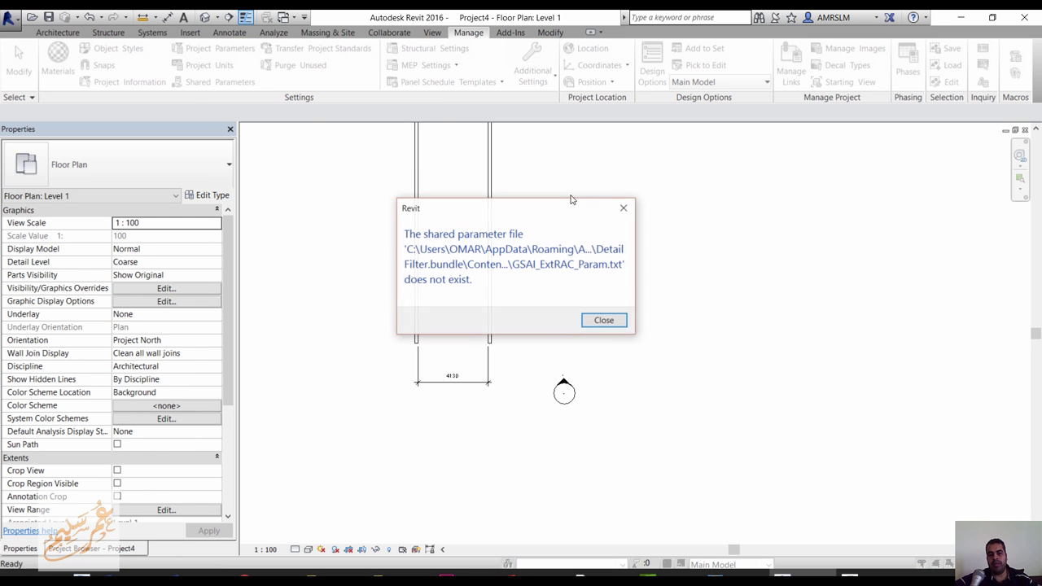
{"action": "left_click", "coordinate": [603, 319]}
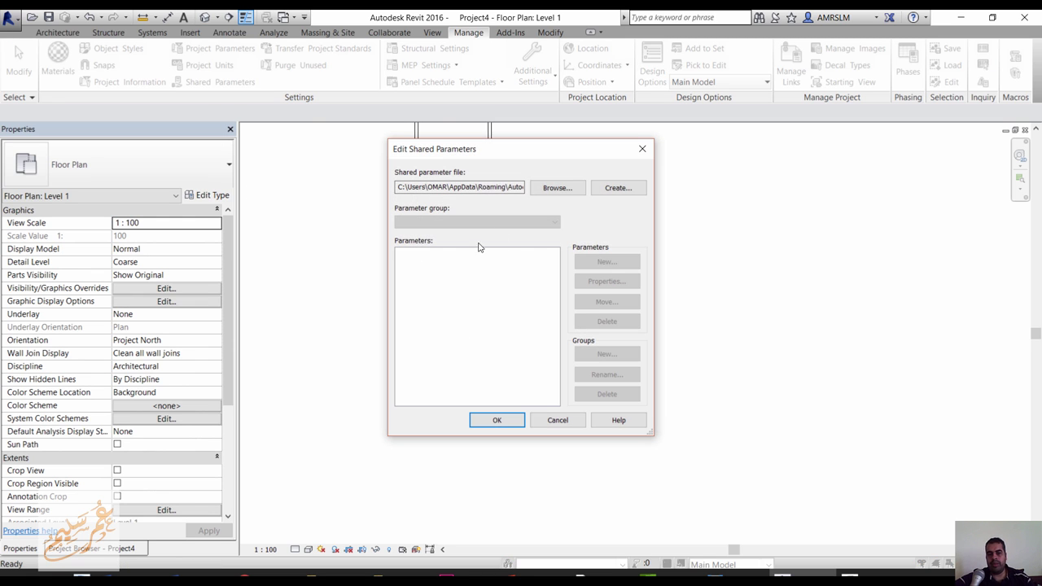
{"action": "left_click", "coordinate": [551, 197]}
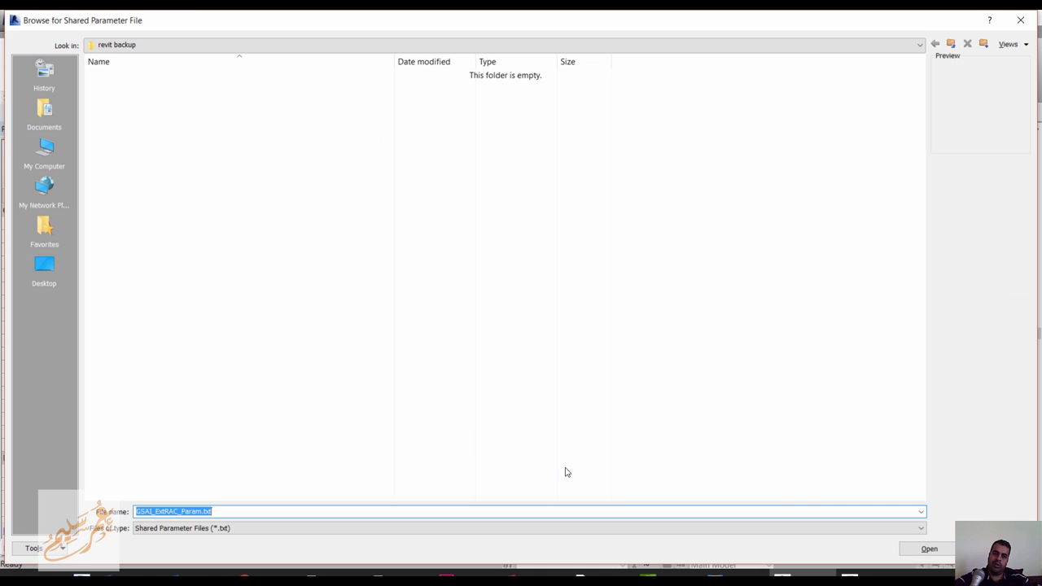
{"action": "left_click", "coordinate": [929, 549]}
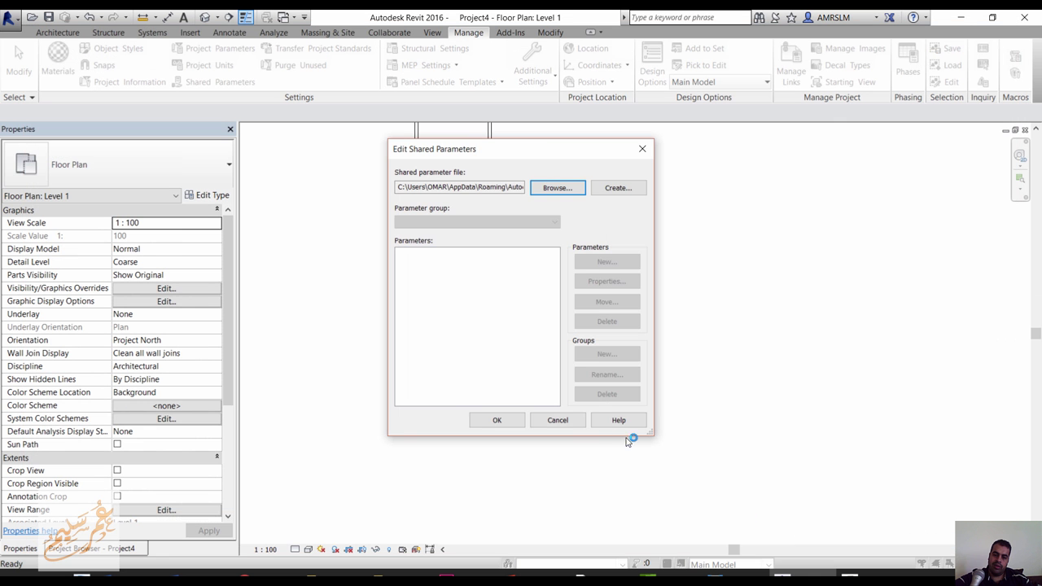
{"action": "left_click", "coordinate": [561, 421]}
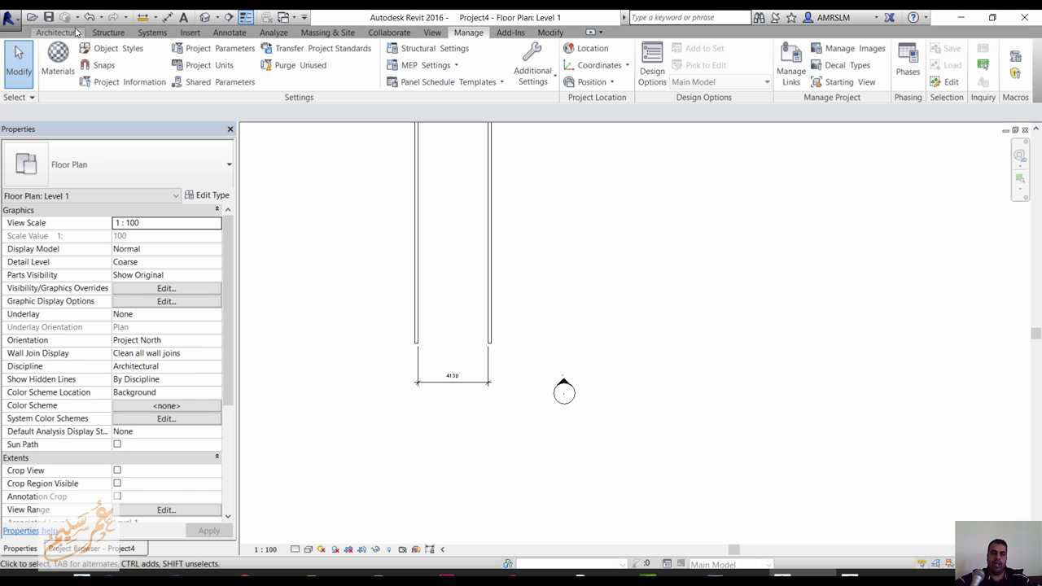
{"action": "left_click", "coordinate": [11, 16]}
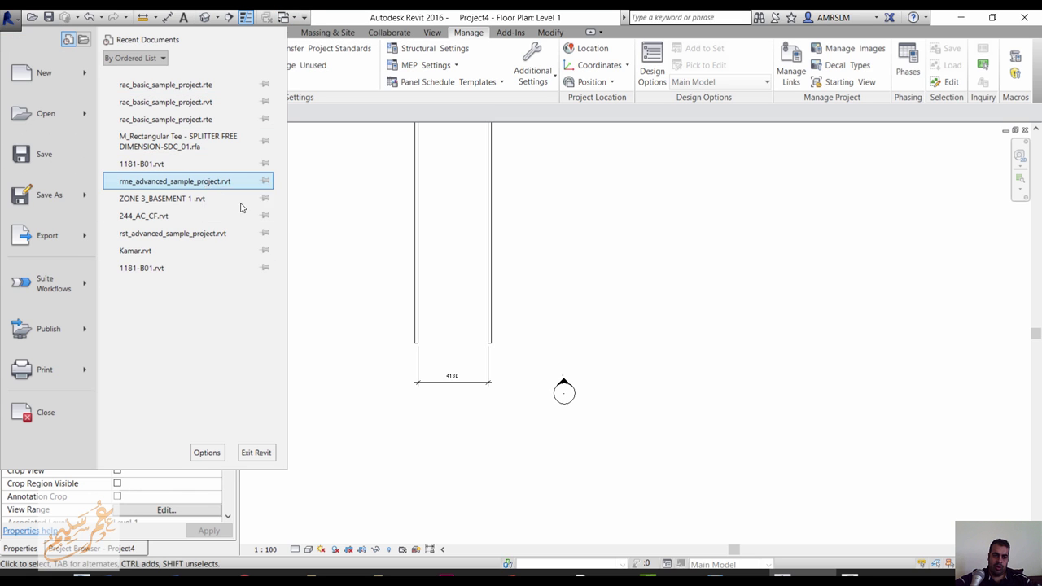
{"action": "left_click", "coordinate": [416, 292]}
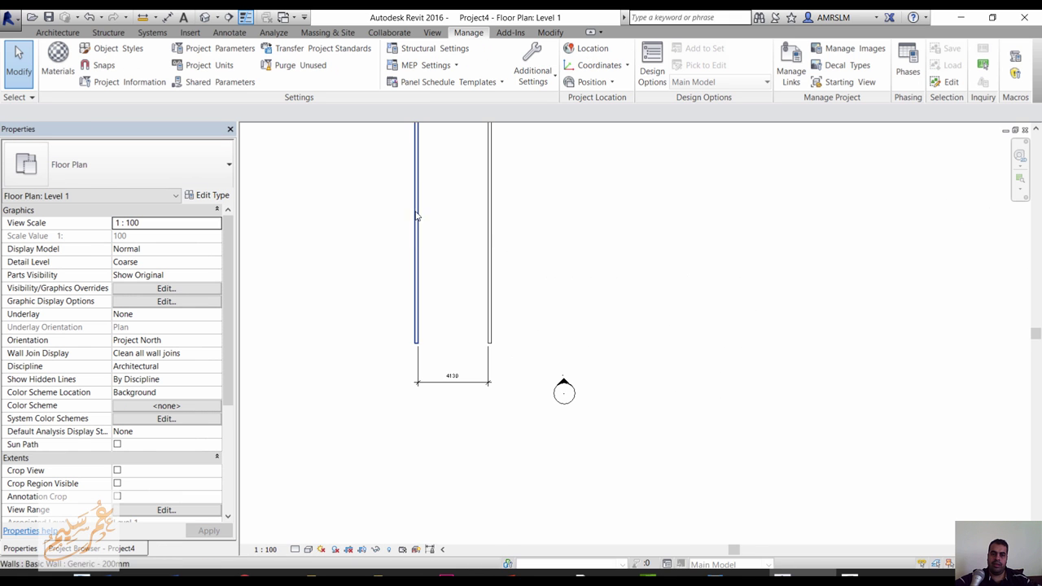
Step: Transfer only the View Templates project standards from rme_advanced_sample_project, resolving duplicate types with New Only
{"action": "left_click", "coordinate": [316, 49]}
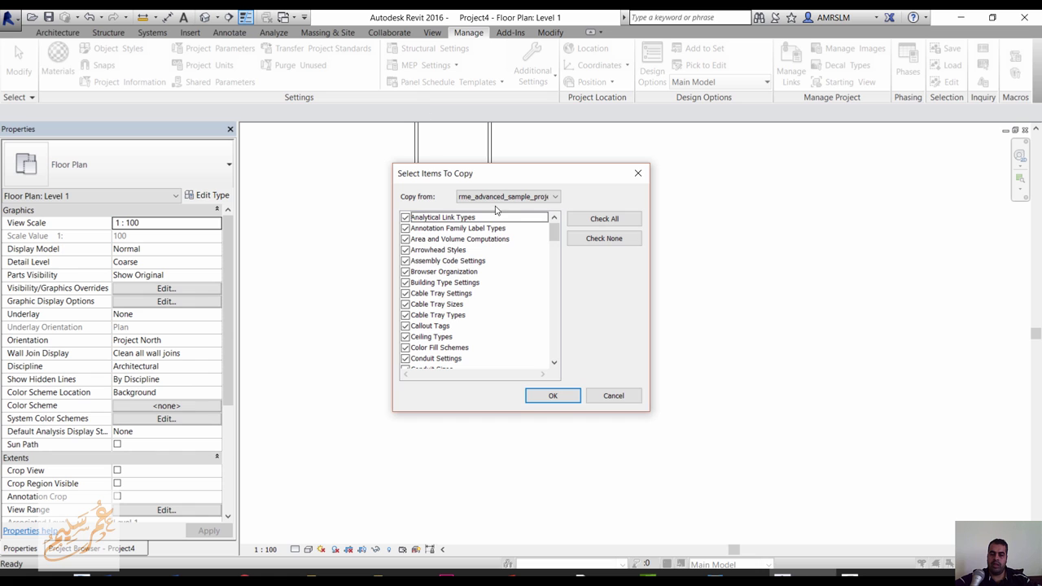
{"action": "left_click", "coordinate": [617, 242]}
{"action": "left_click", "coordinate": [420, 327]}
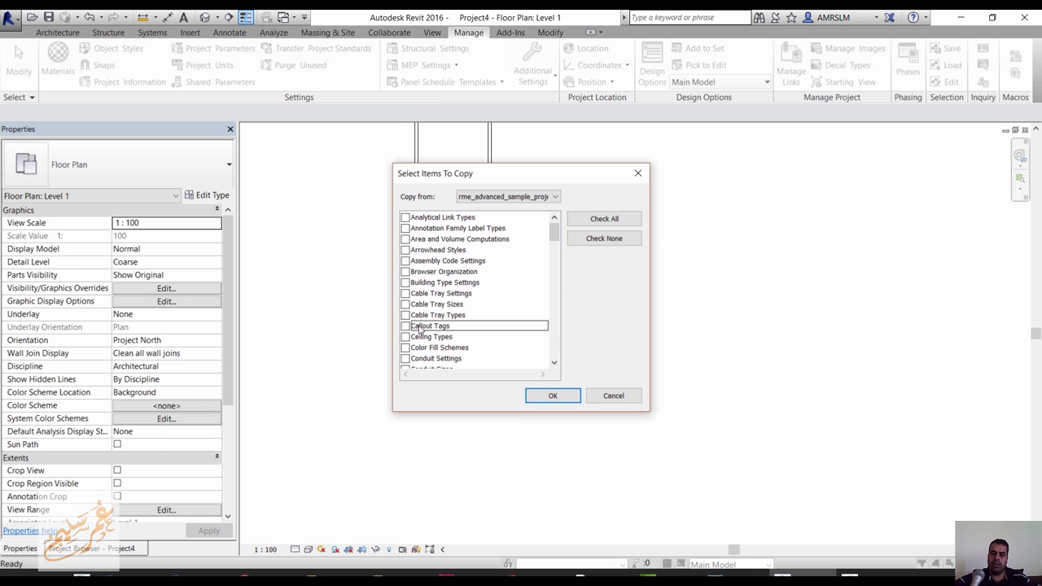
{"action": "left_click_drag", "start_coordinate": [553, 231], "coordinate": [551, 347]}
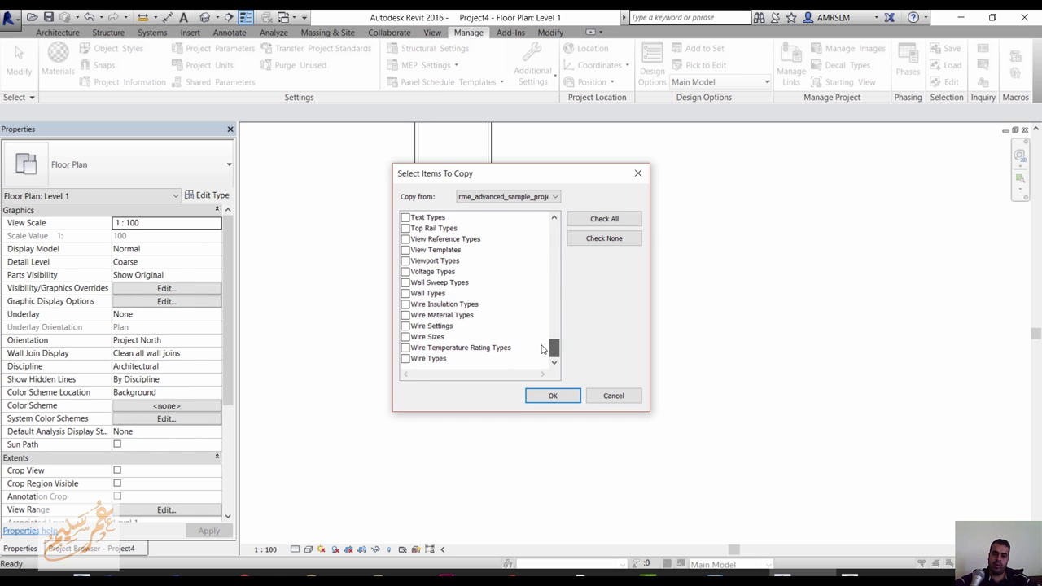
{"action": "left_click", "coordinate": [405, 251]}
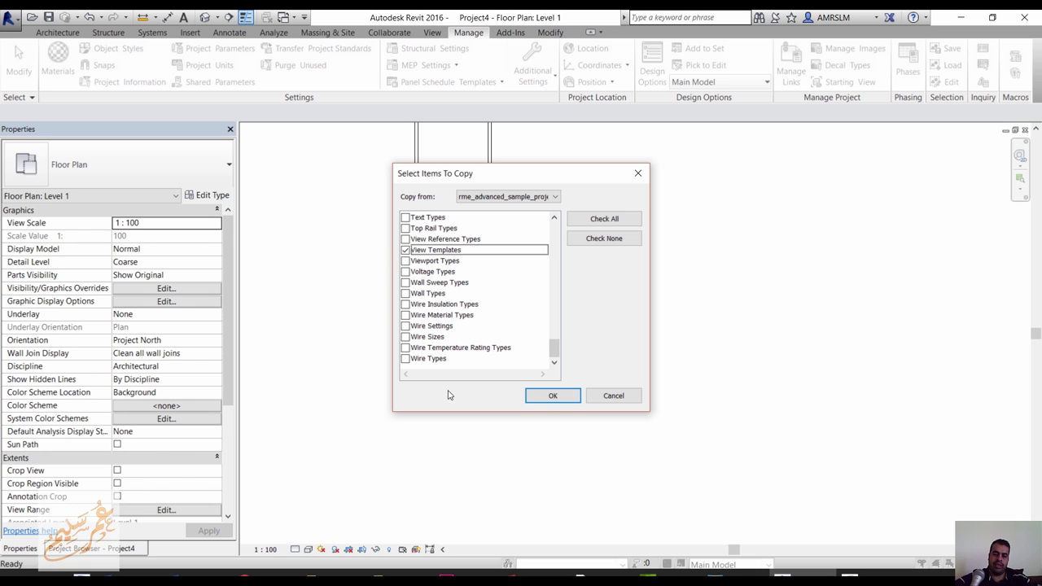
{"action": "left_click", "coordinate": [554, 396]}
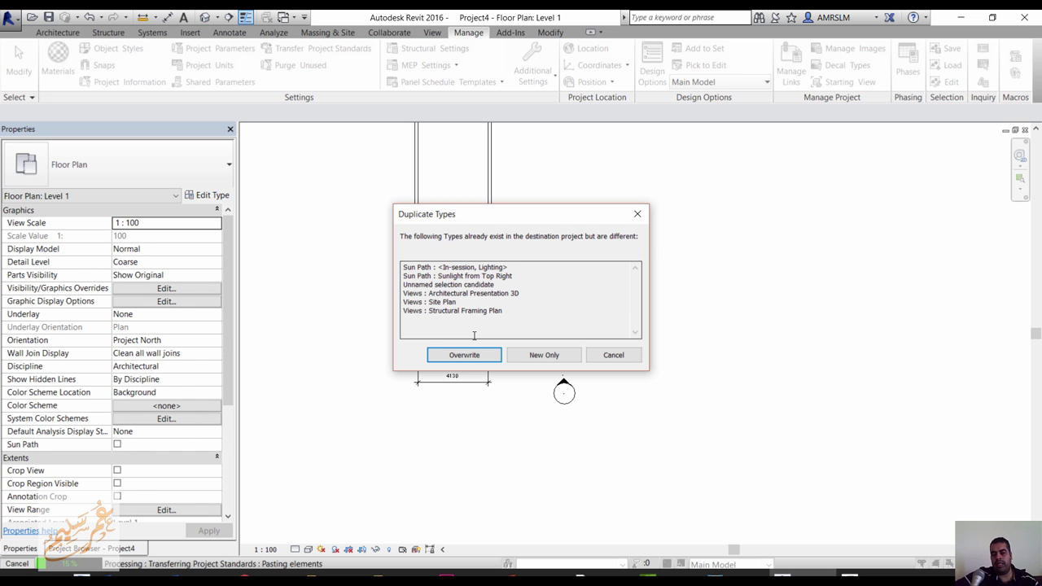
{"action": "left_click", "coordinate": [543, 355]}
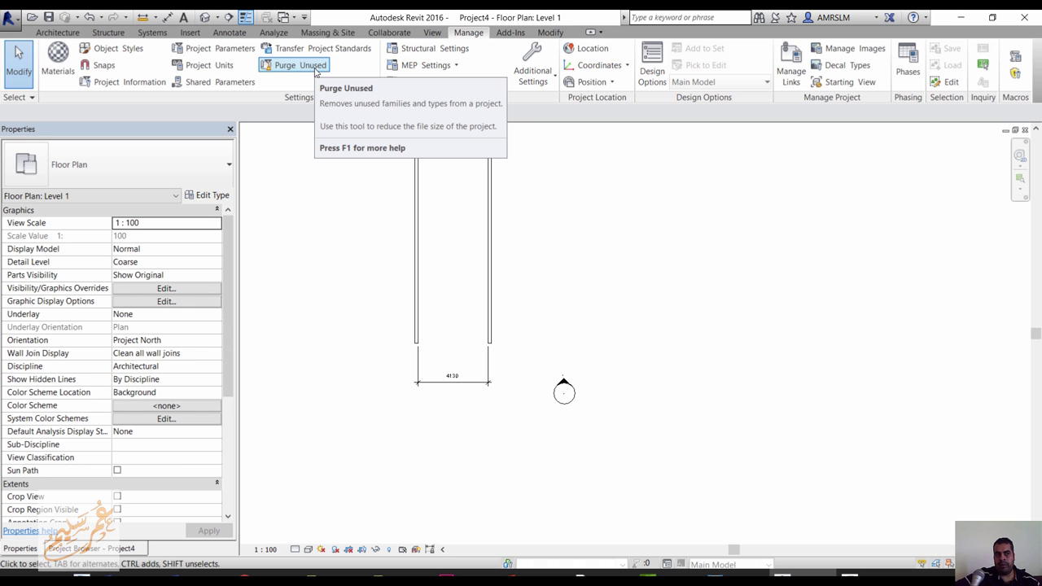
Step: In Purge Unused, uncheck all items and mark only the 7mm Arial and Schedule Default text types
{"action": "left_click", "coordinate": [316, 70]}
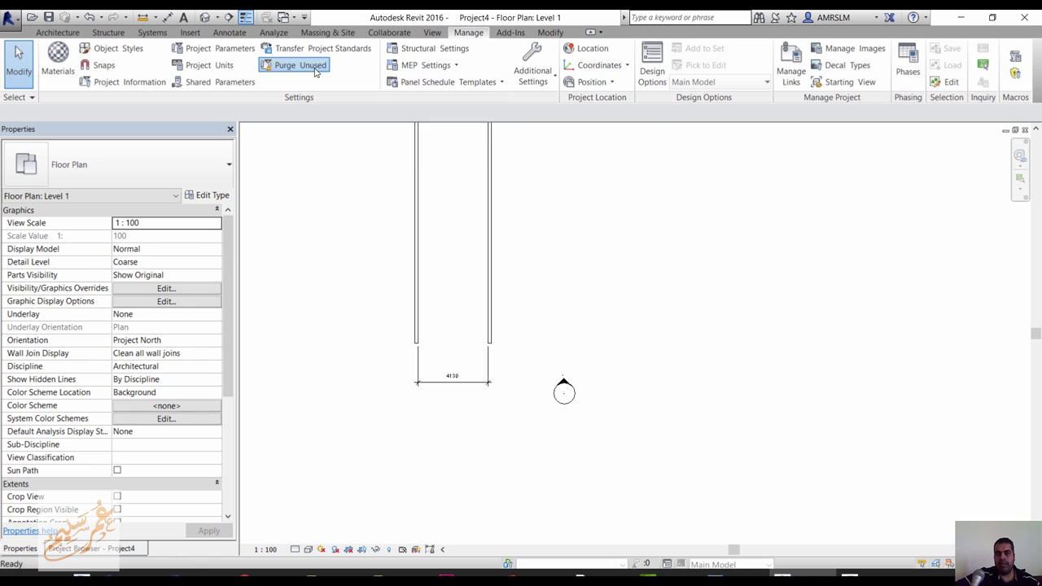
{"action": "left_click", "coordinate": [628, 140]}
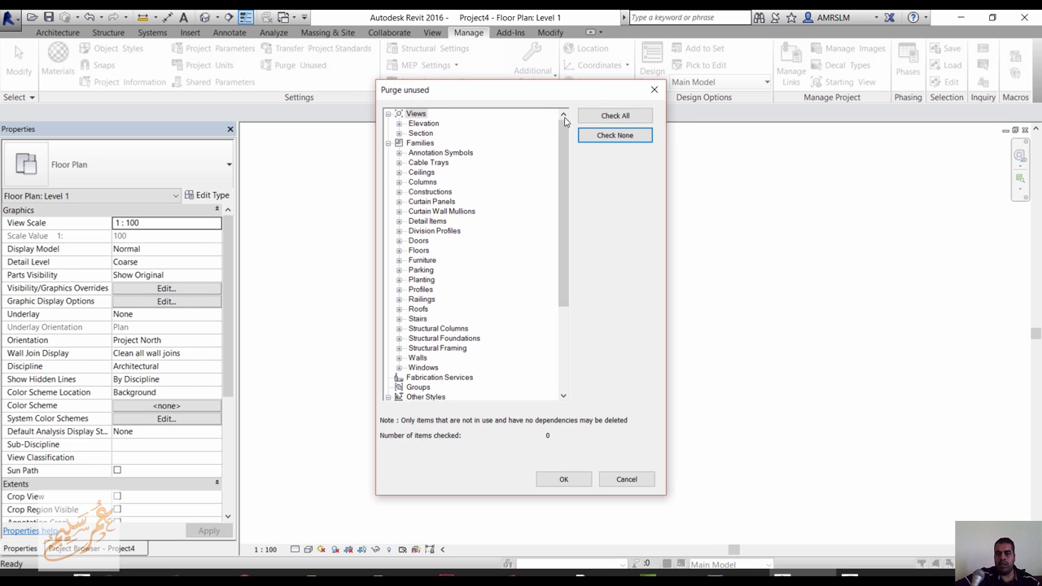
{"action": "left_click", "coordinate": [612, 116]}
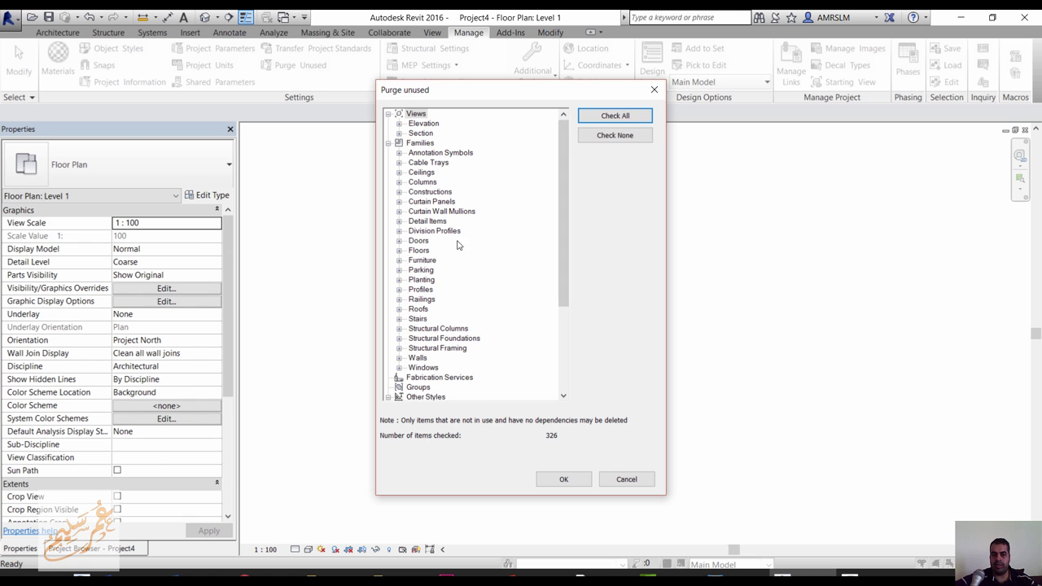
{"action": "left_click", "coordinate": [617, 136]}
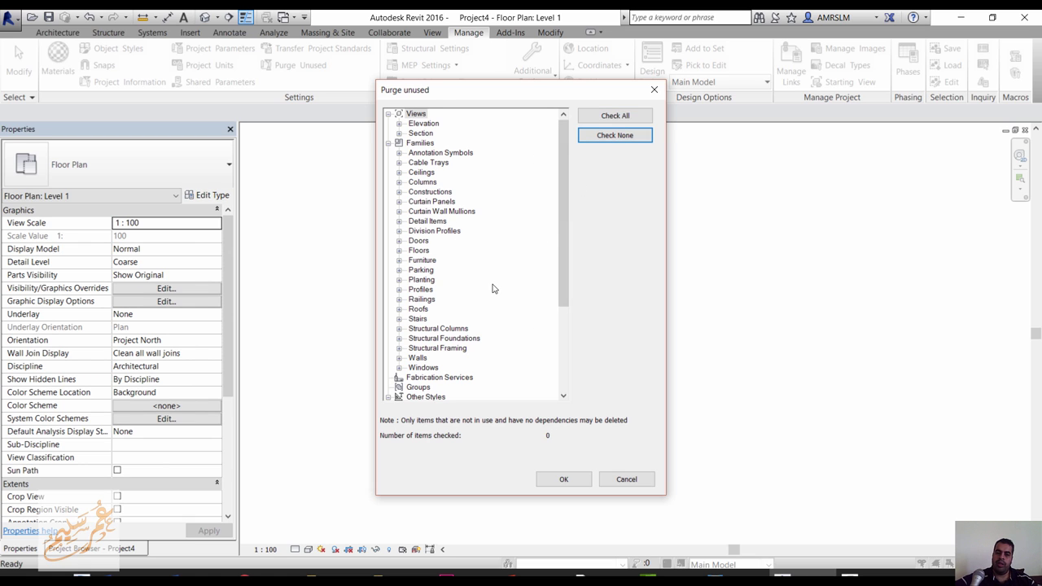
{"action": "scroll", "coordinate": [492, 289], "scroll_direction": "down", "scroll_amount": 5}
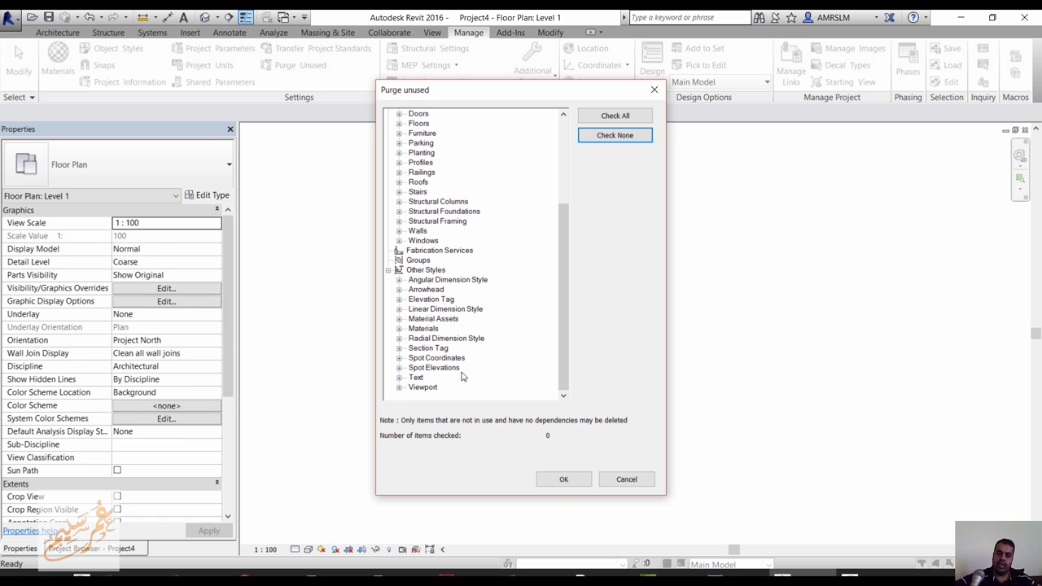
{"action": "left_click", "coordinate": [401, 380]}
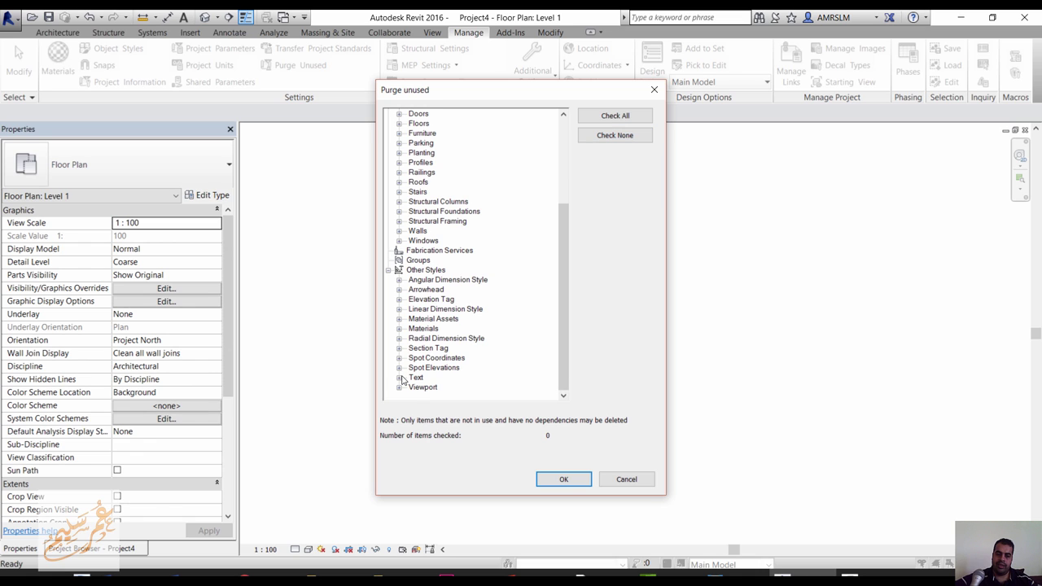
{"action": "left_click", "coordinate": [400, 379]}
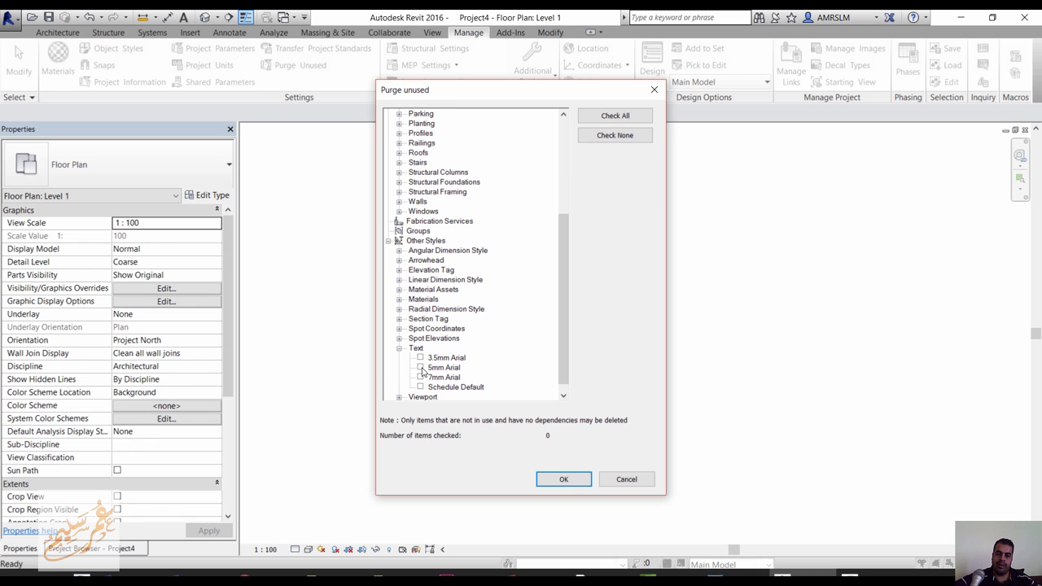
{"action": "left_click", "coordinate": [420, 377]}
{"action": "left_click", "coordinate": [420, 388]}
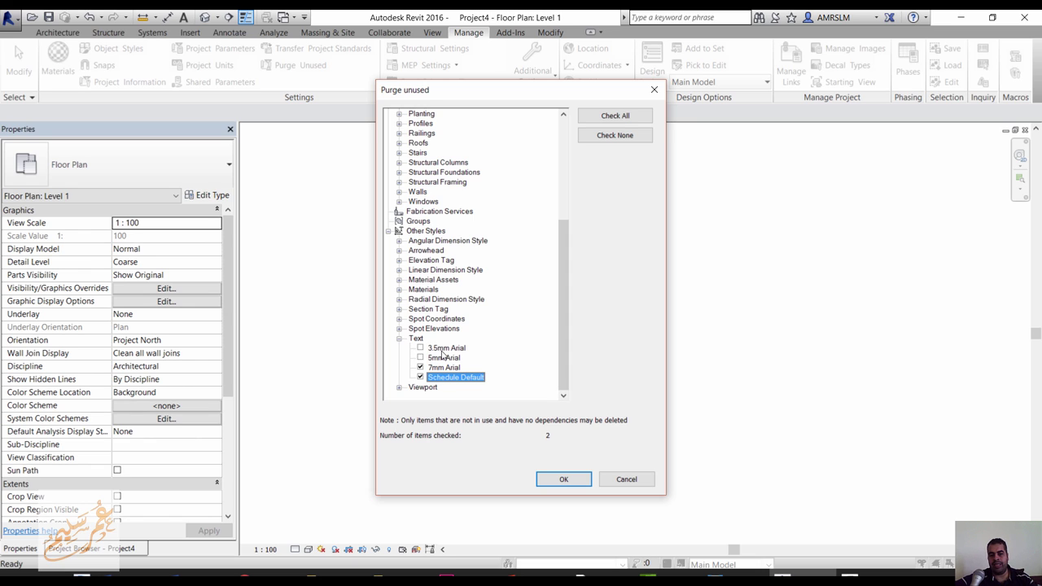
Step: Mark the Heavy End 3mm and Filled Triangle 2.5mm arrowheads for purging and cancel the purge
{"action": "left_click", "coordinate": [399, 261]}
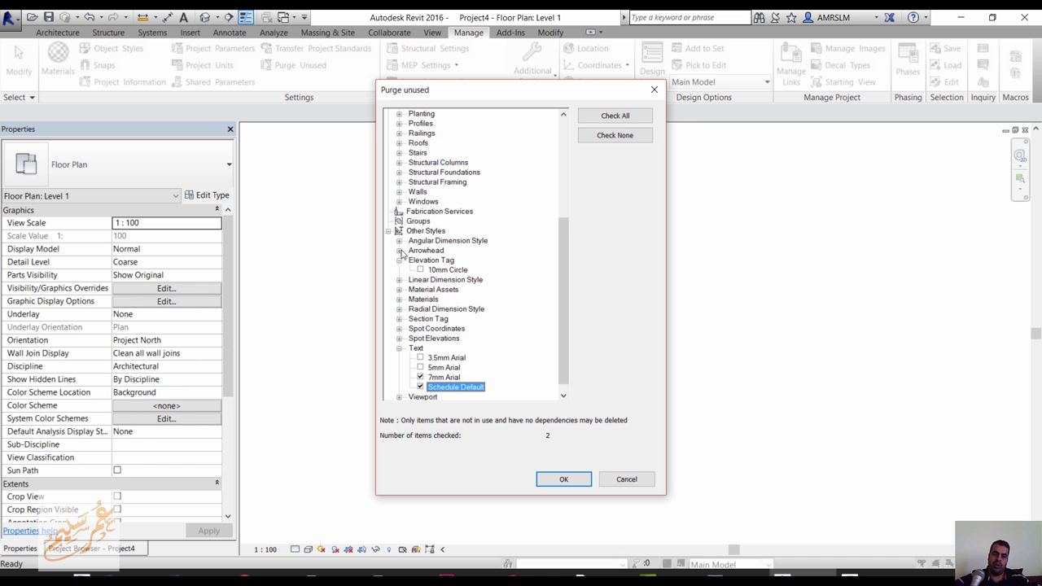
{"action": "left_click", "coordinate": [399, 251]}
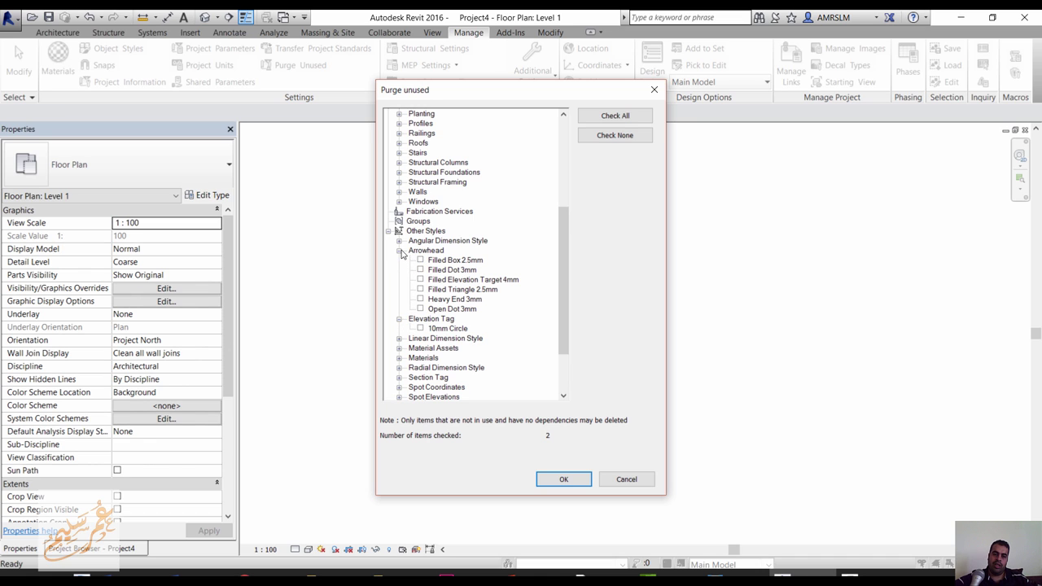
{"action": "left_click", "coordinate": [420, 299]}
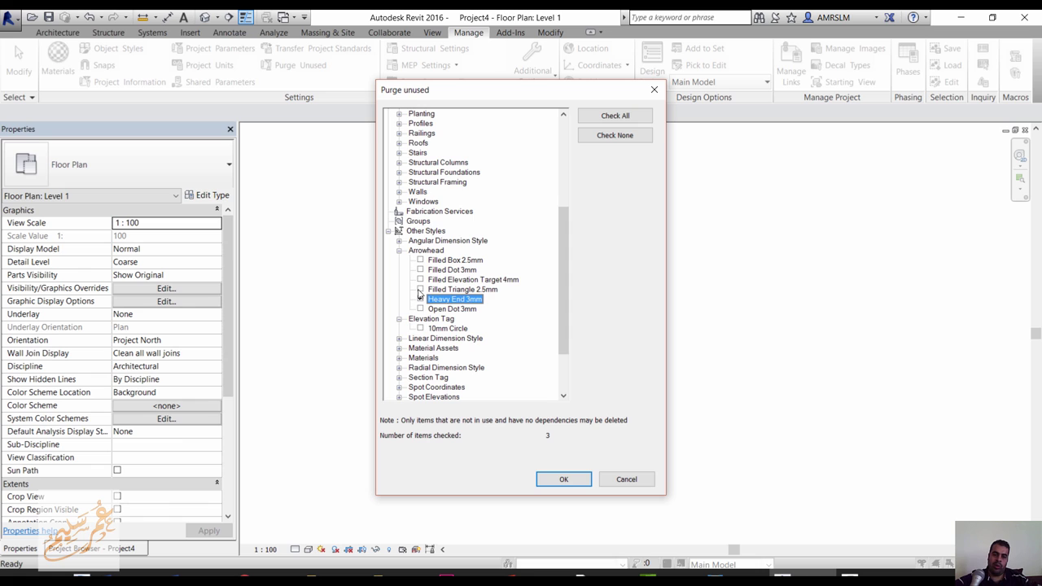
{"action": "left_click", "coordinate": [420, 290]}
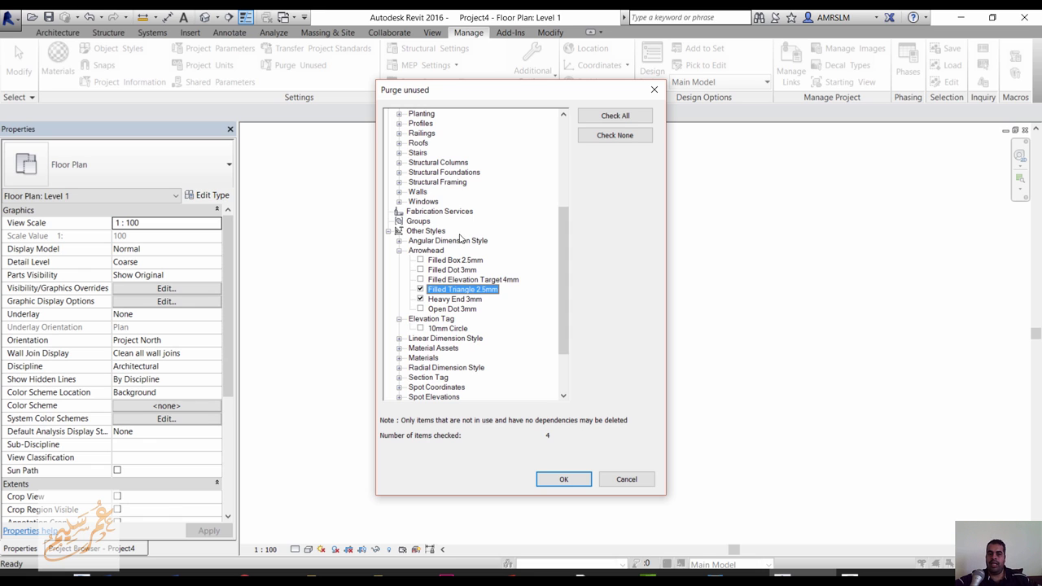
{"action": "left_click", "coordinate": [627, 480]}
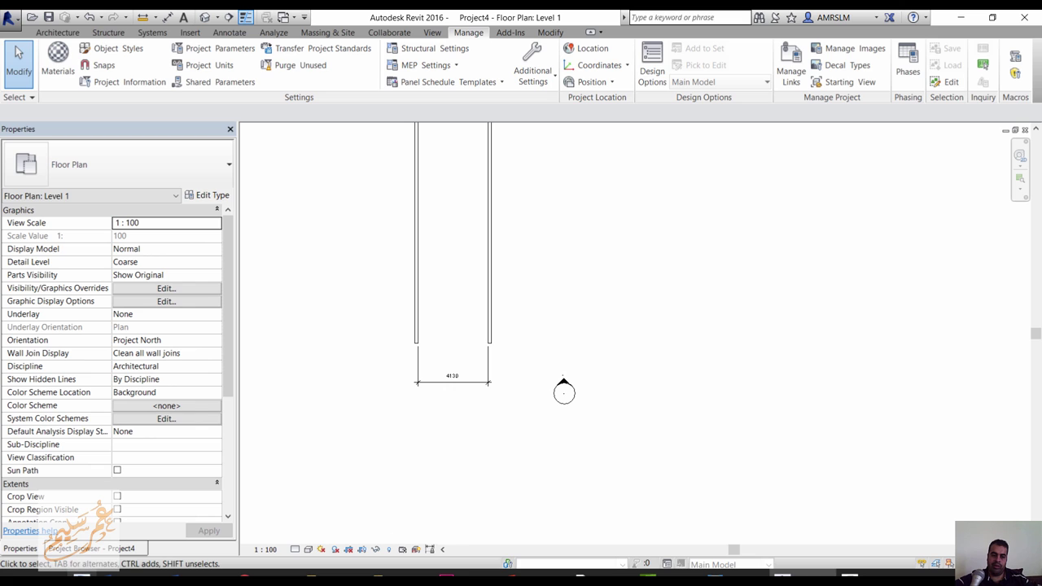
Step: Examine the project's loaded families, expanding the duct families and the floor and slab edge types
{"action": "left_click", "coordinate": [110, 551]}
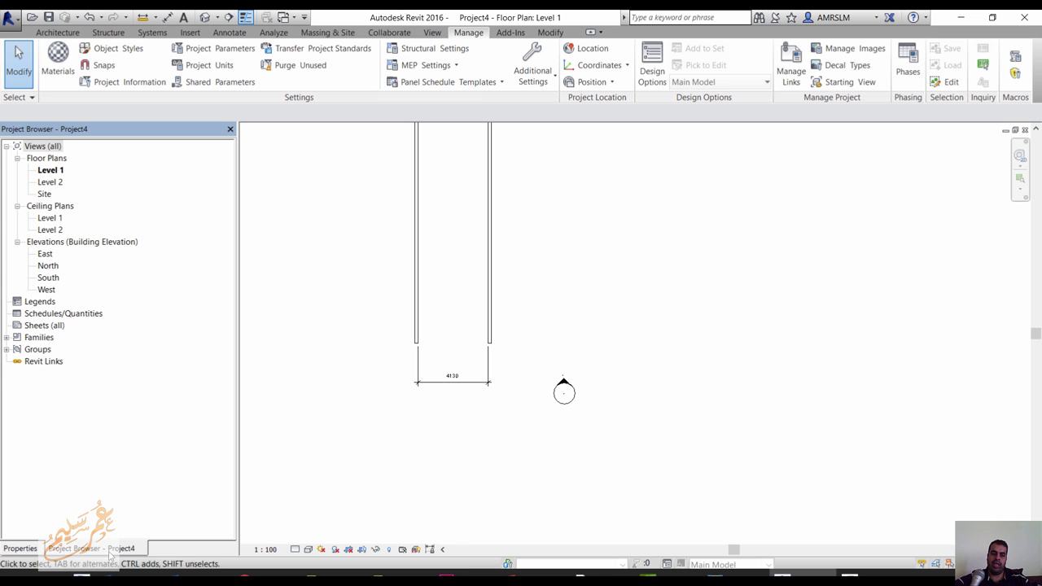
{"action": "left_click", "coordinate": [7, 338]}
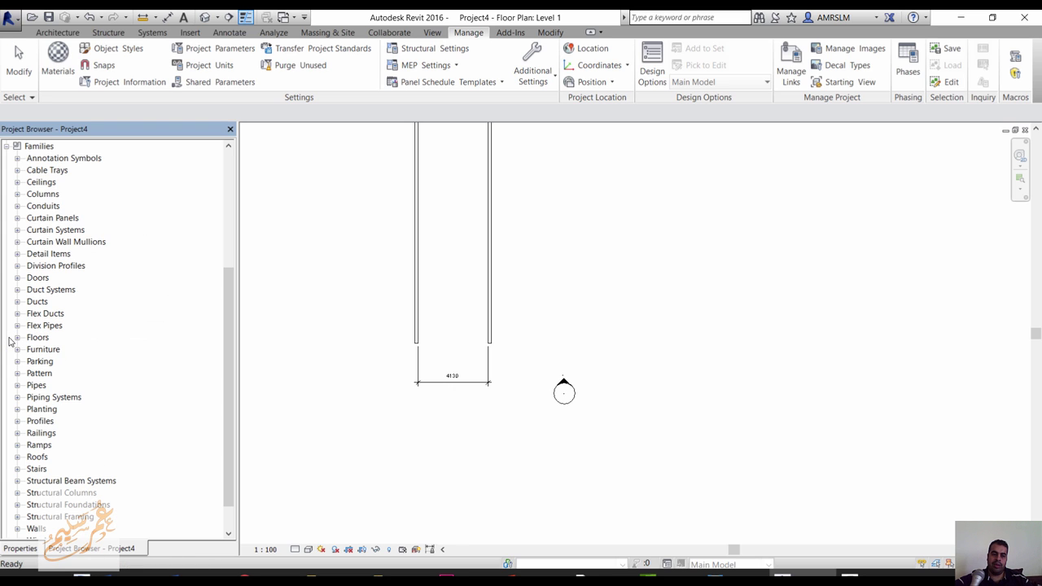
{"action": "left_click", "coordinate": [37, 302]}
{"action": "double_click", "coordinate": [41, 306]}
{"action": "double_click", "coordinate": [37, 374]}
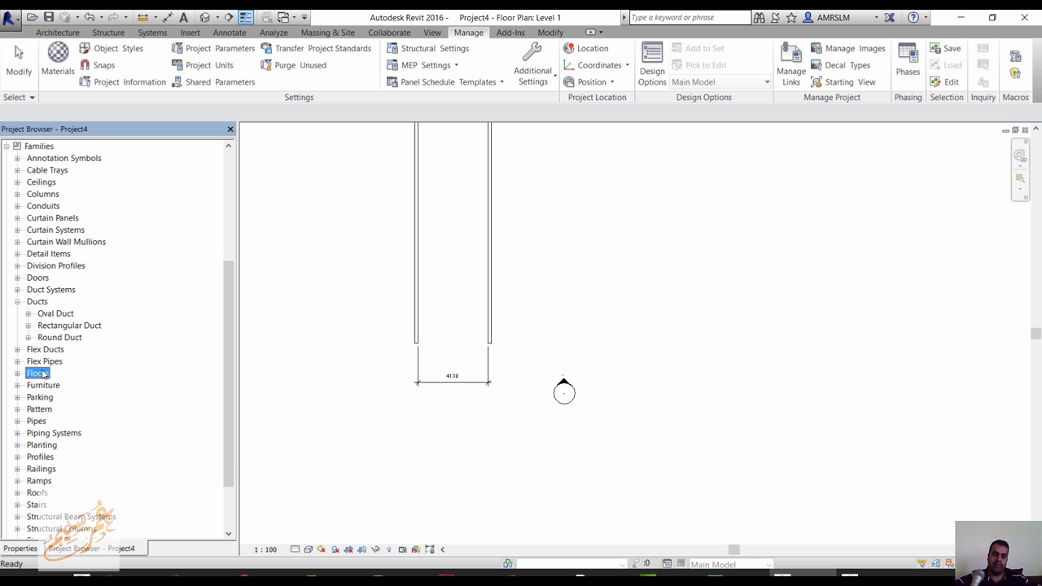
{"action": "double_click", "coordinate": [45, 396]}
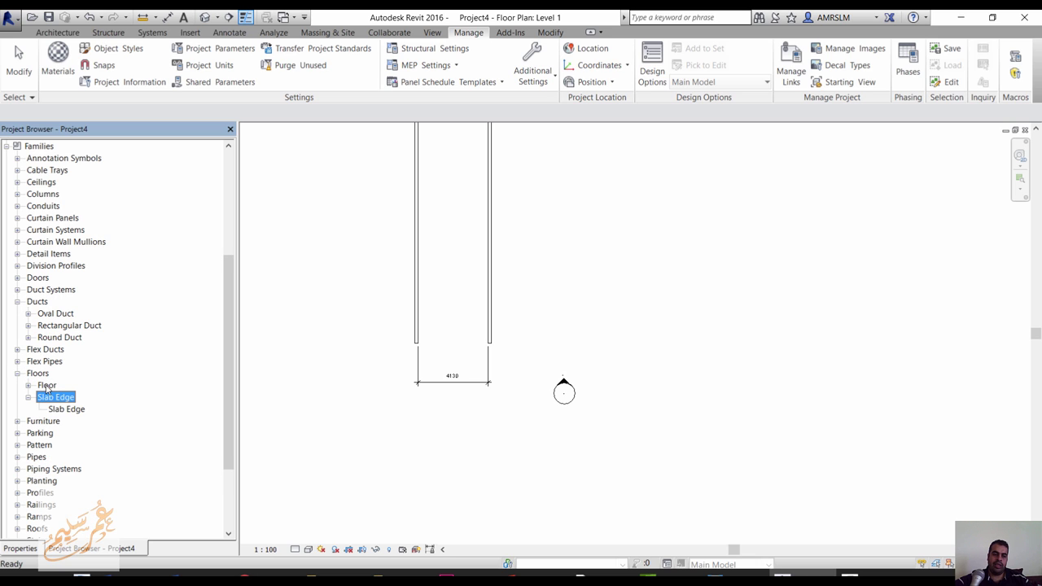
{"action": "double_click", "coordinate": [46, 386]}
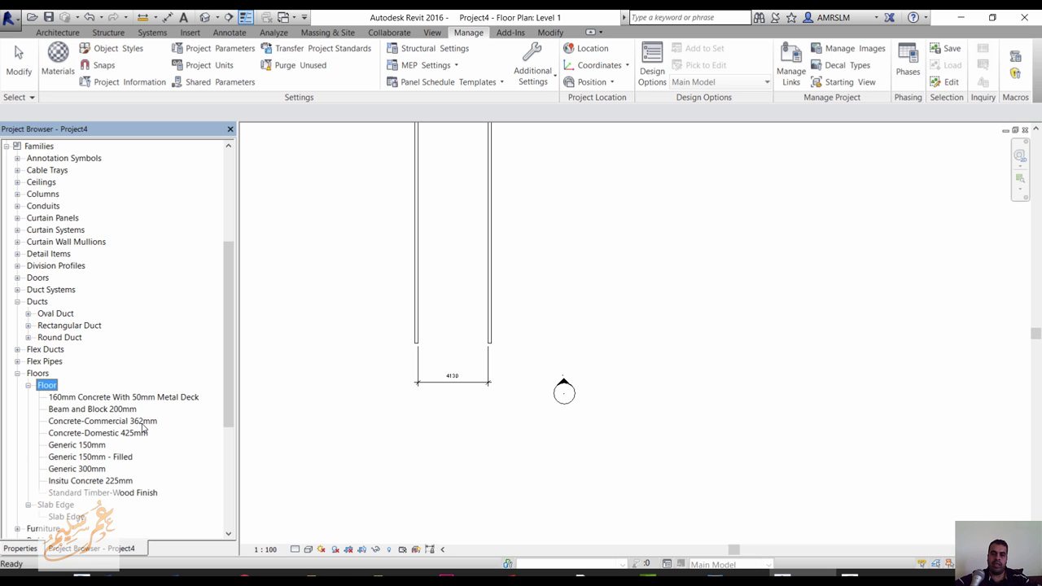
Step: Try adding a load case in the Structural Settings, view its available natures, and cancel the changes
{"action": "left_click", "coordinate": [450, 54]}
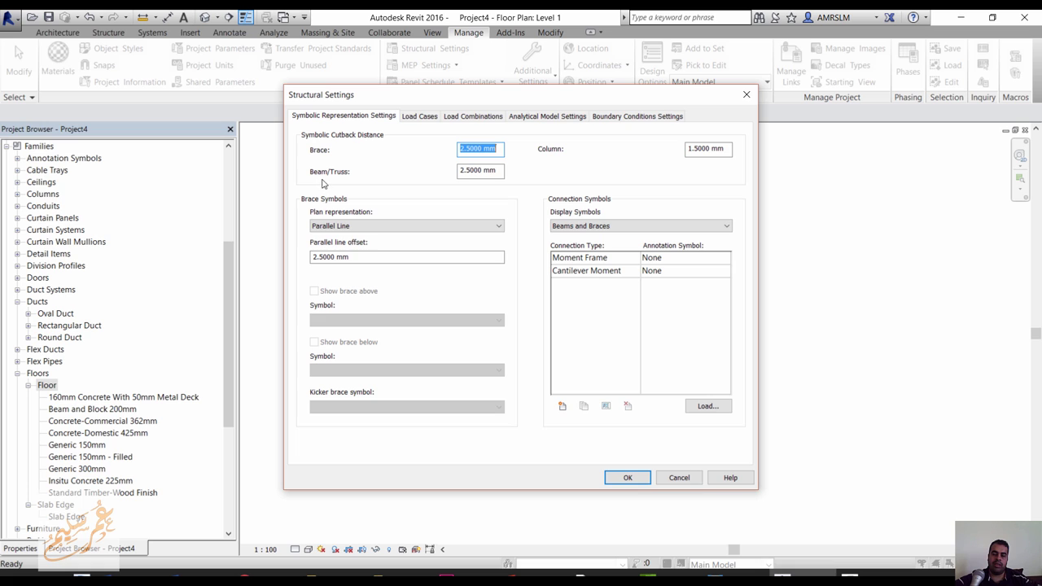
{"action": "left_click", "coordinate": [407, 119]}
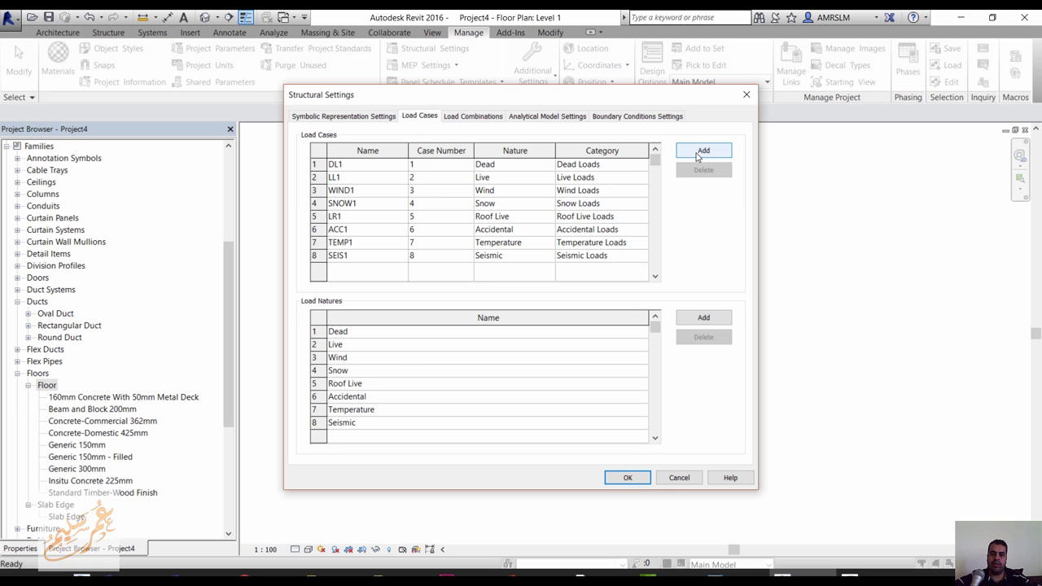
{"action": "left_click", "coordinate": [698, 153]}
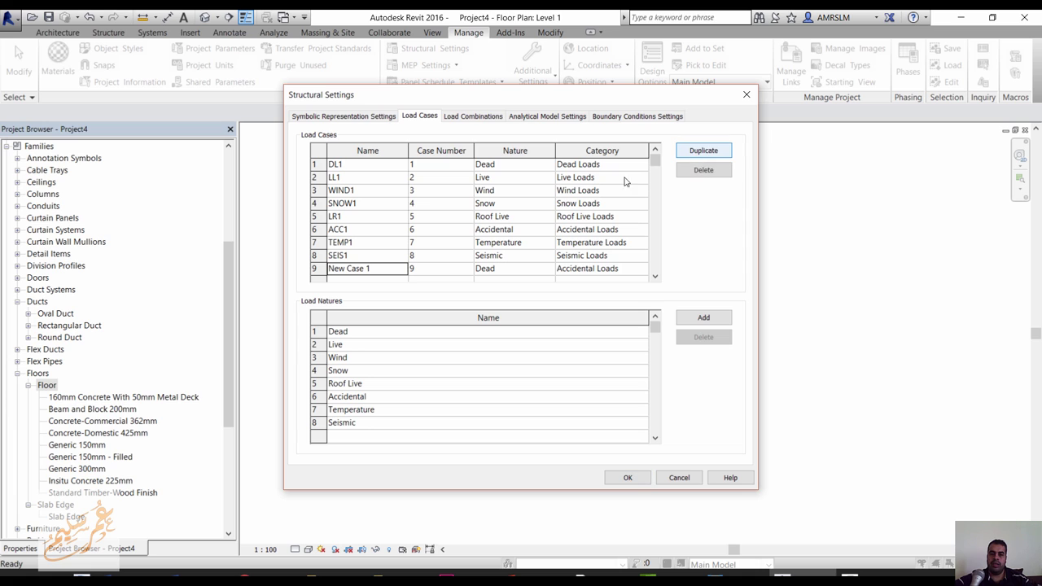
{"action": "left_click", "coordinate": [546, 271]}
{"action": "left_click", "coordinate": [551, 271]}
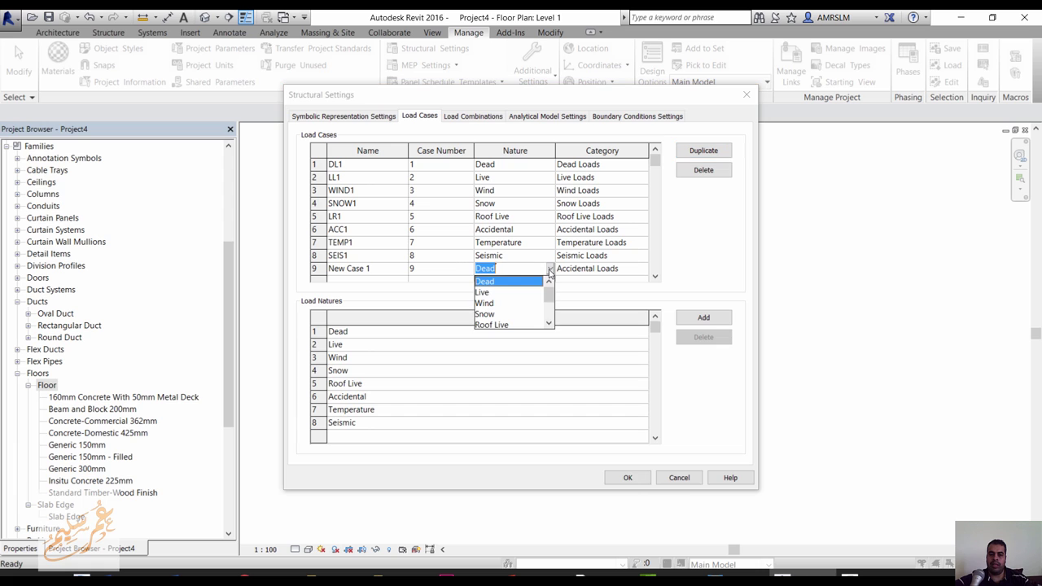
{"action": "left_click", "coordinate": [551, 274]}
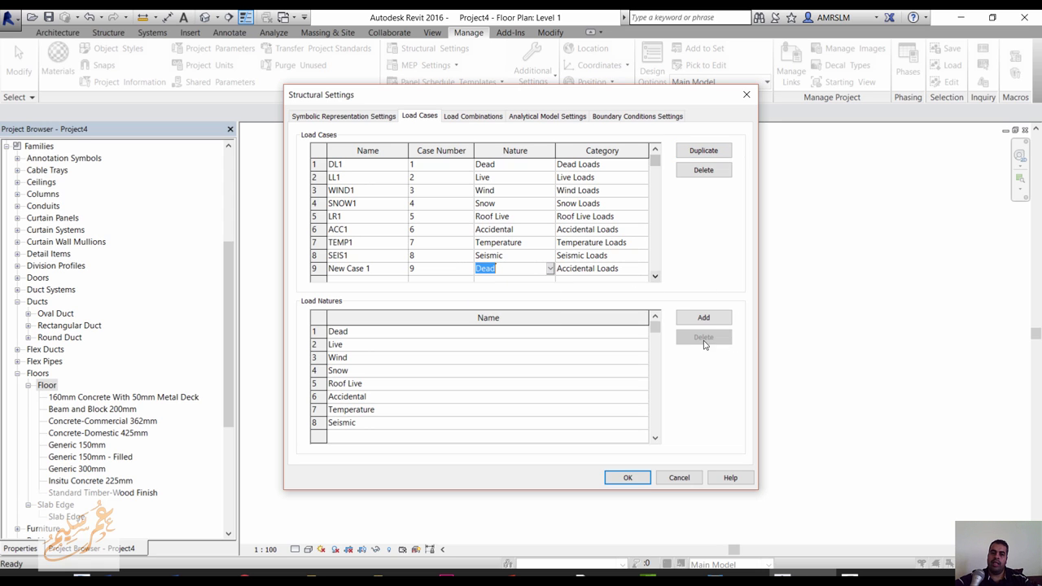
{"action": "left_click", "coordinate": [680, 478]}
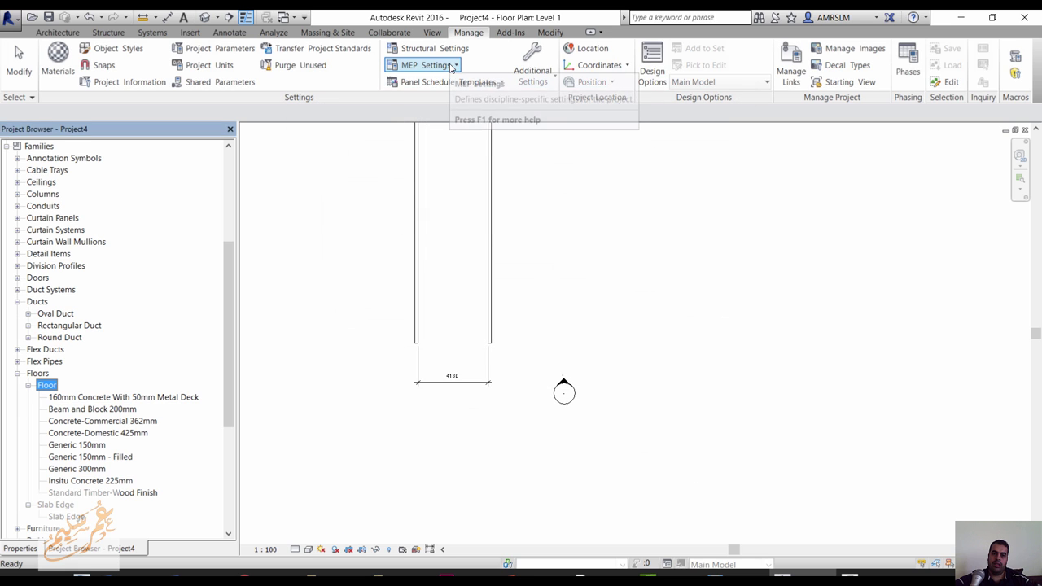
Step: Review the Hidden Line options in the Mechanical Settings and close them without changes
{"action": "left_click", "coordinate": [452, 66]}
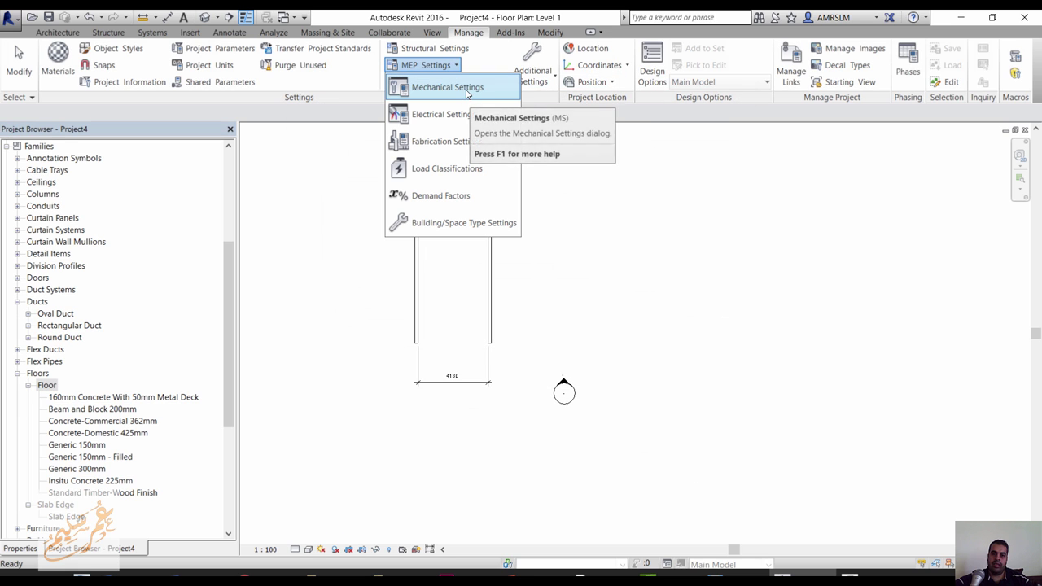
{"action": "left_click", "coordinate": [470, 88]}
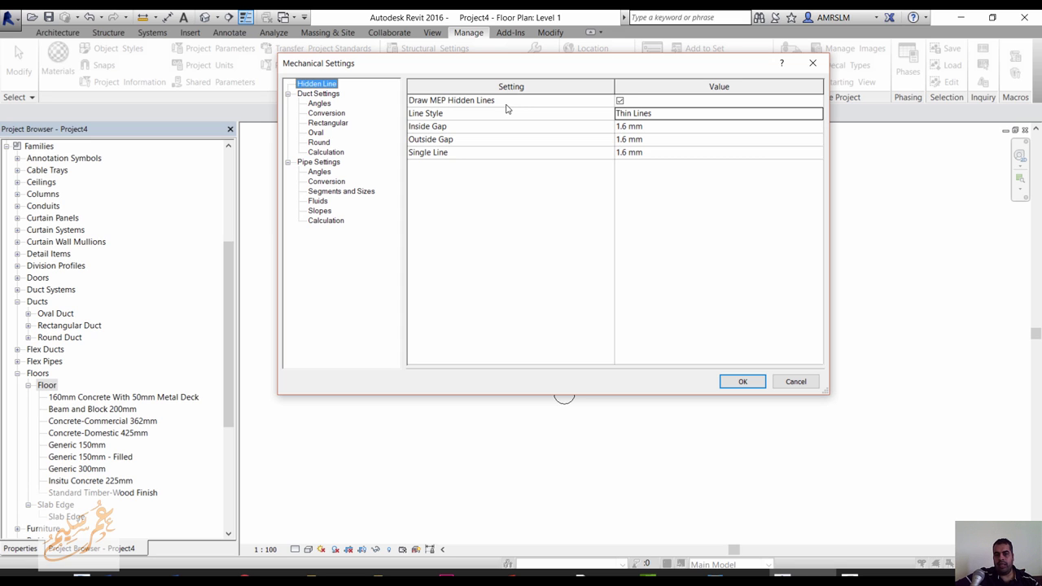
{"action": "left_click", "coordinate": [779, 387]}
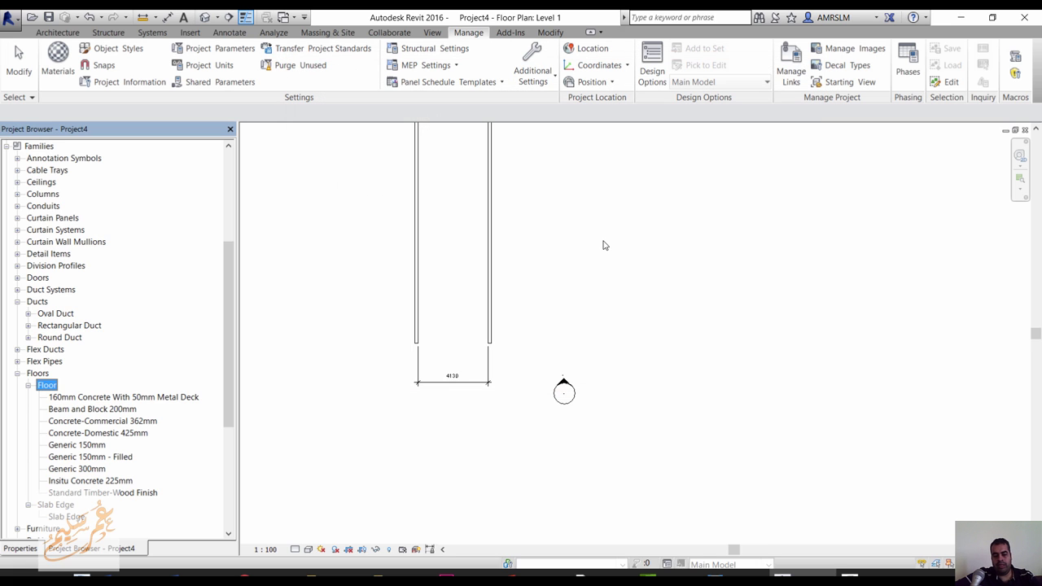
Step: Draw a horizontal duct across both vertical walls at an offset of 1500 mm
{"action": "key", "text": "d"}
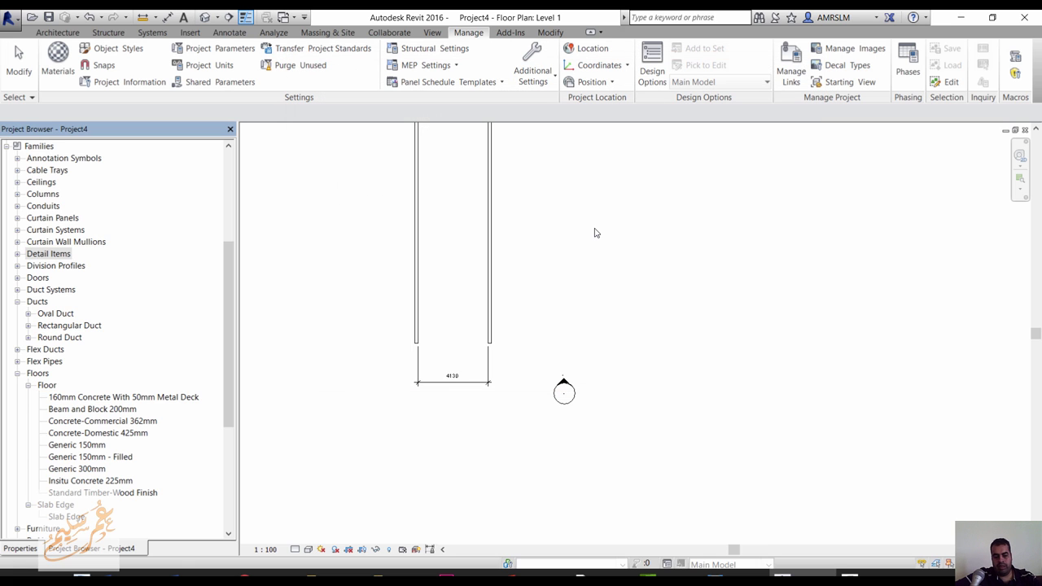
{"action": "left_click", "coordinate": [595, 233]}
{"action": "key", "text": "d"}
{"action": "key", "text": "t"}
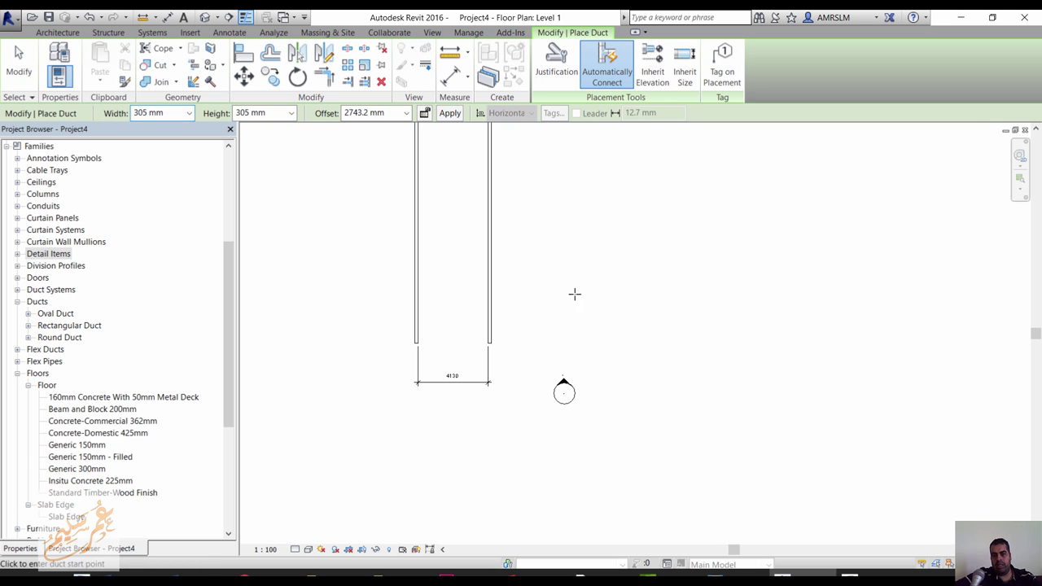
{"action": "left_click", "coordinate": [380, 112]}
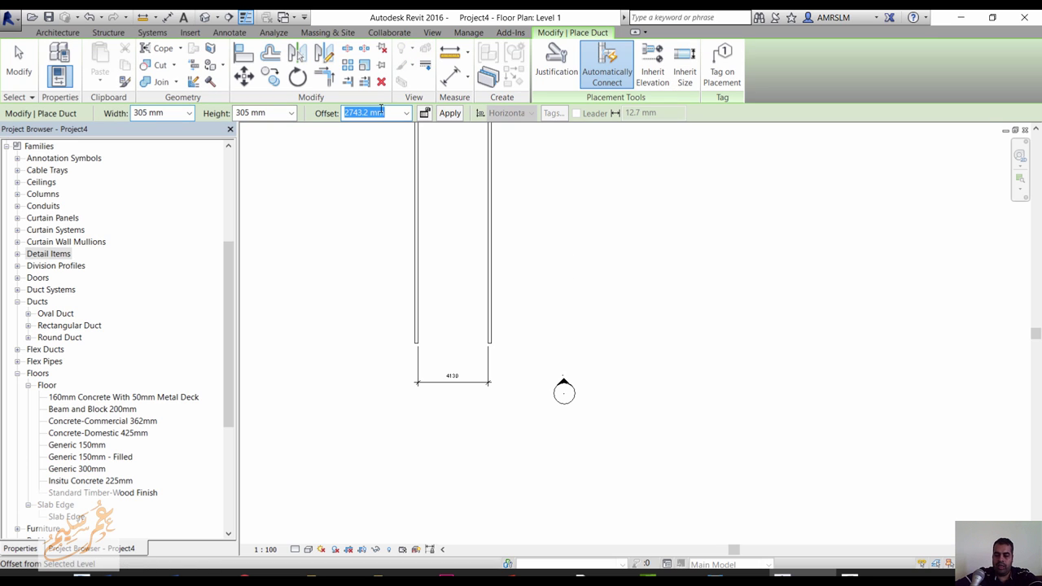
{"action": "type", "text": "1500"}
{"action": "key", "text": "Return"}
{"action": "left_click", "coordinate": [528, 221]}
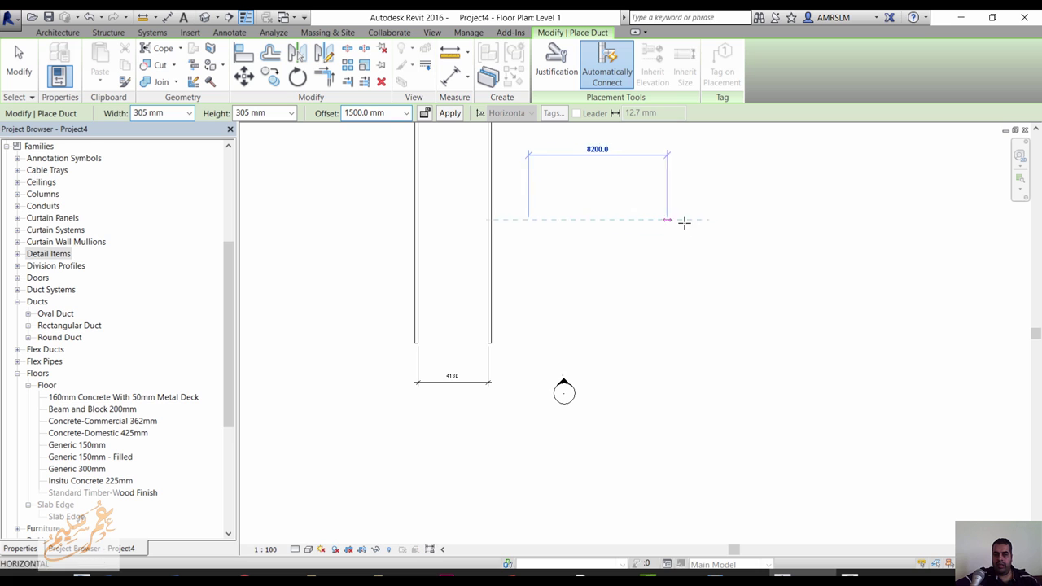
{"action": "left_click", "coordinate": [350, 226]}
{"action": "key", "text": "Escape"}
{"action": "key", "text": "Escape"}
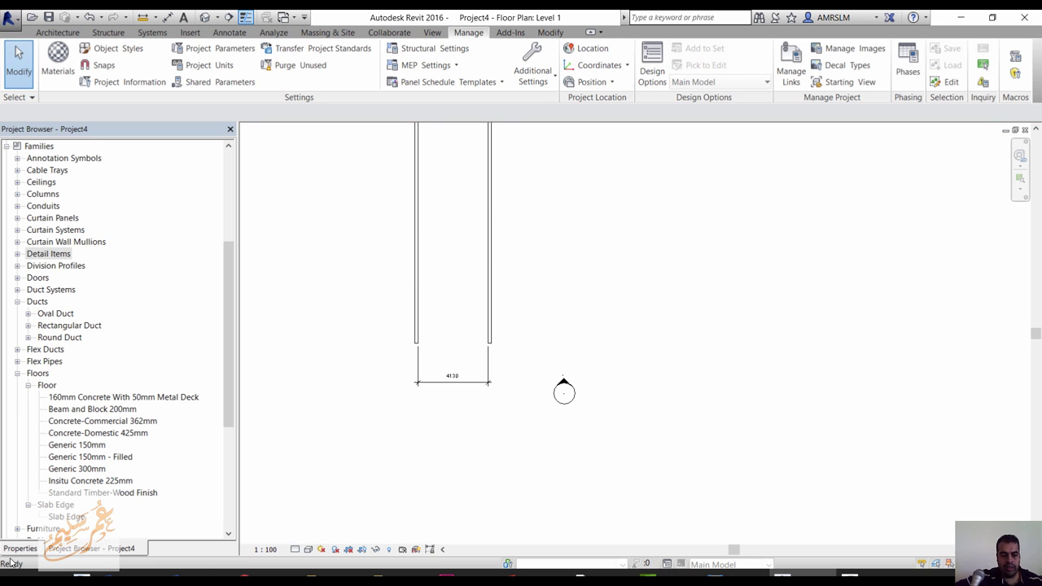
Step: Set the Level 1 floor plan's discipline to Mechanical and its detail level to Fine
{"action": "left_click", "coordinate": [8, 550]}
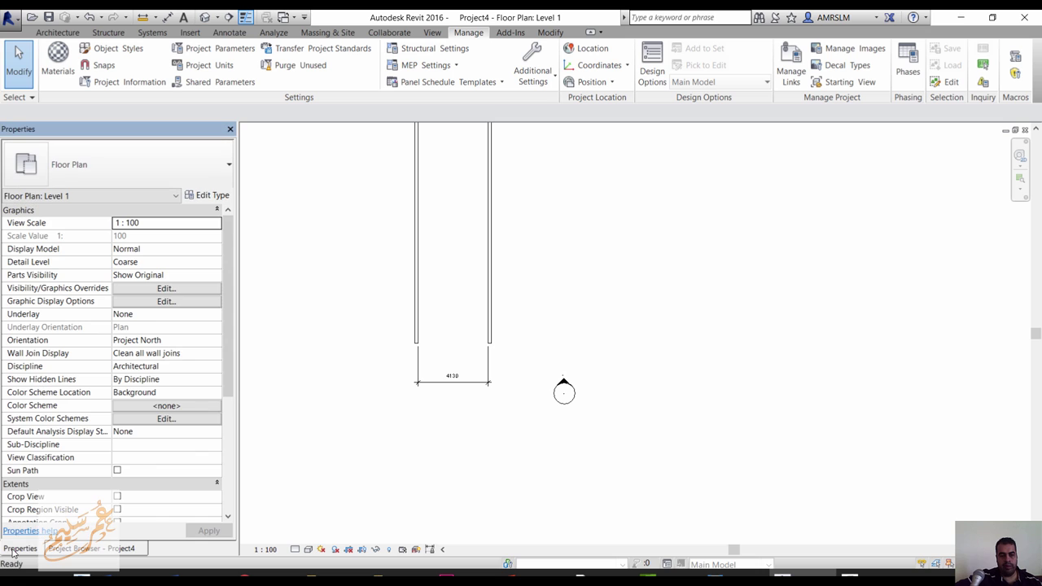
{"action": "left_click", "coordinate": [214, 371]}
{"action": "left_click", "coordinate": [216, 371]}
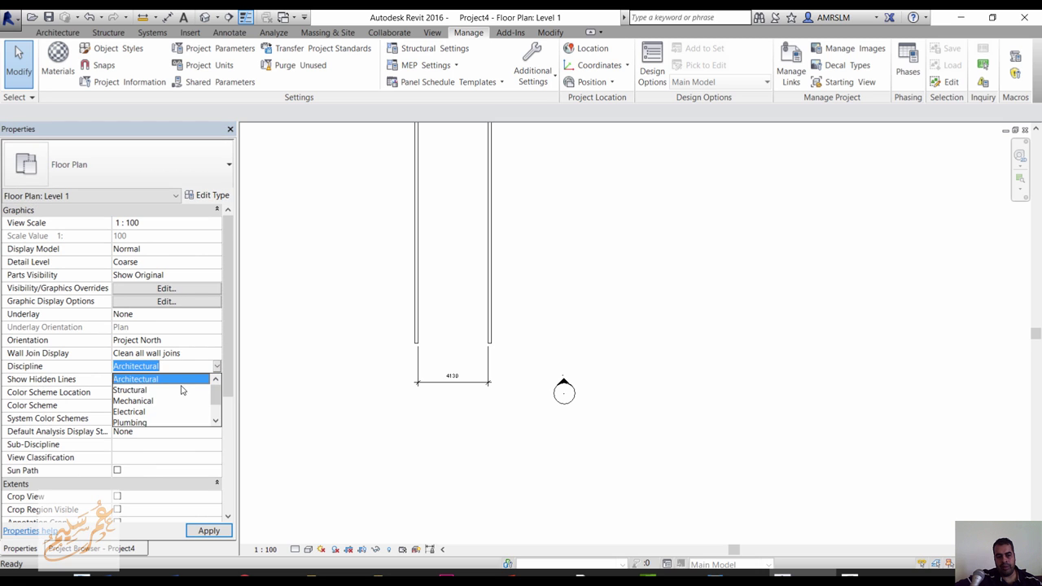
{"action": "left_click", "coordinate": [151, 399]}
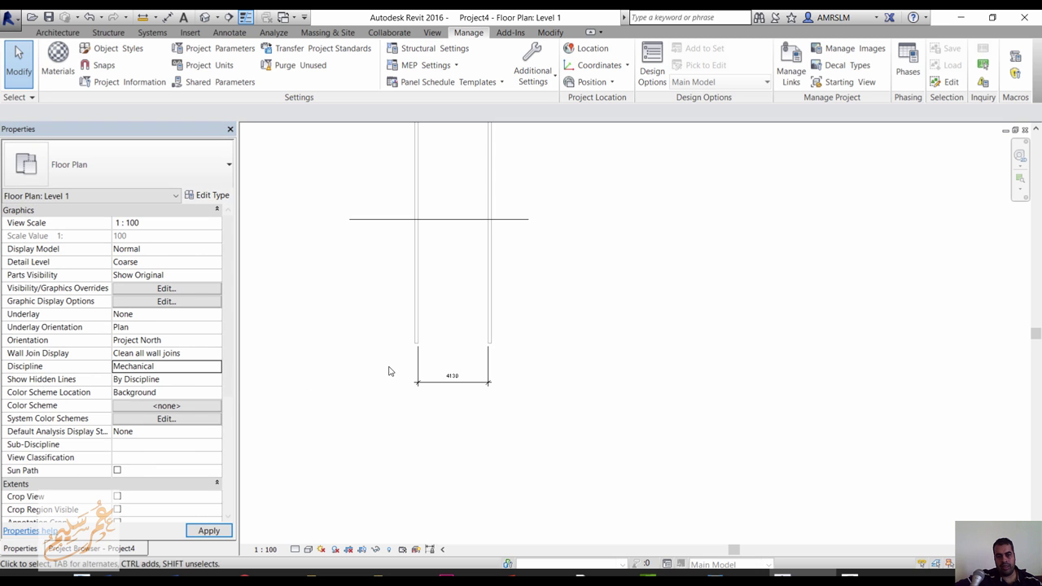
{"action": "left_click", "coordinate": [295, 550]}
{"action": "left_click", "coordinate": [303, 536]}
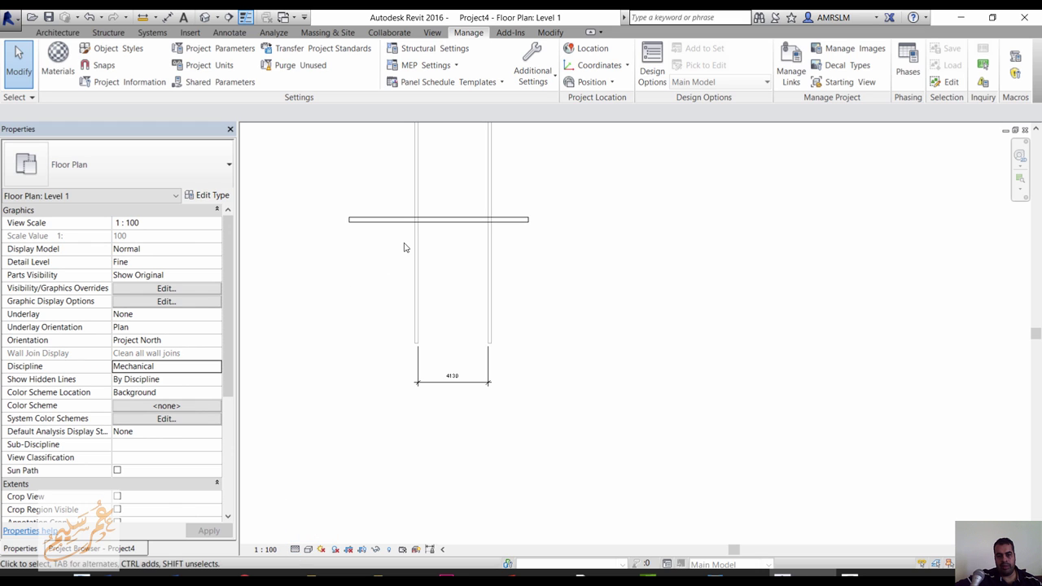
Step: Draw a vertical duct between the two walls, crossing the horizontal duct, at an offset of 2000 mm
{"action": "key", "text": "d"}
{"action": "key", "text": "t"}
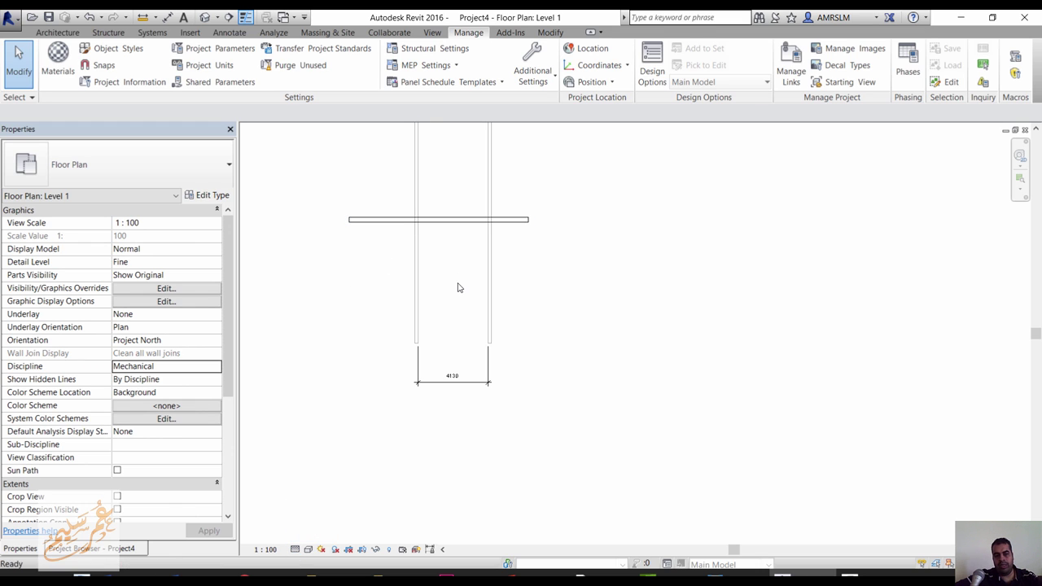
{"action": "left_click", "coordinate": [364, 113]}
{"action": "type", "text": "2"}
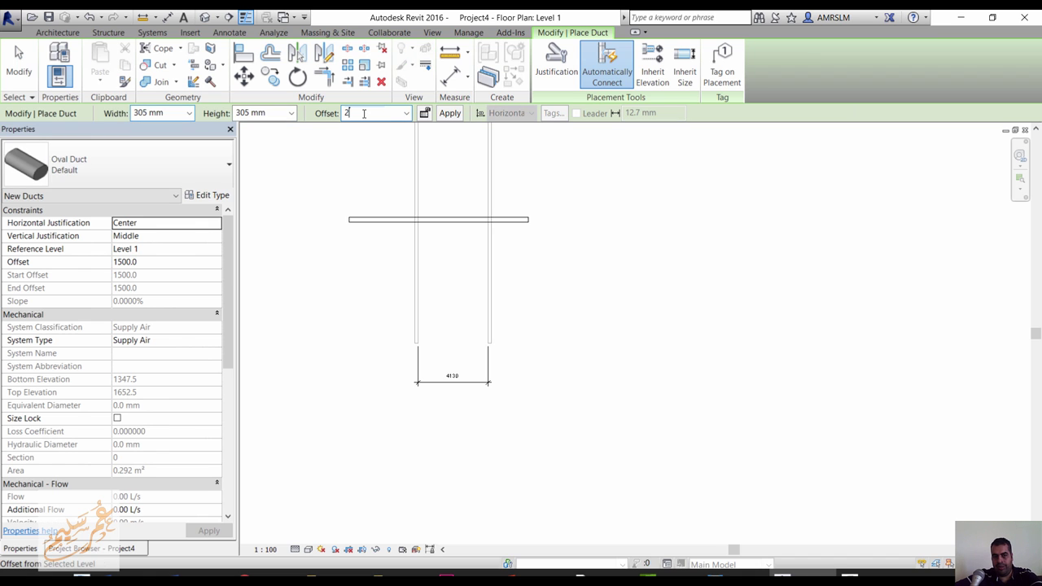
{"action": "type", "text": "000"}
{"action": "key", "text": "Return"}
{"action": "left_click", "coordinate": [460, 149]}
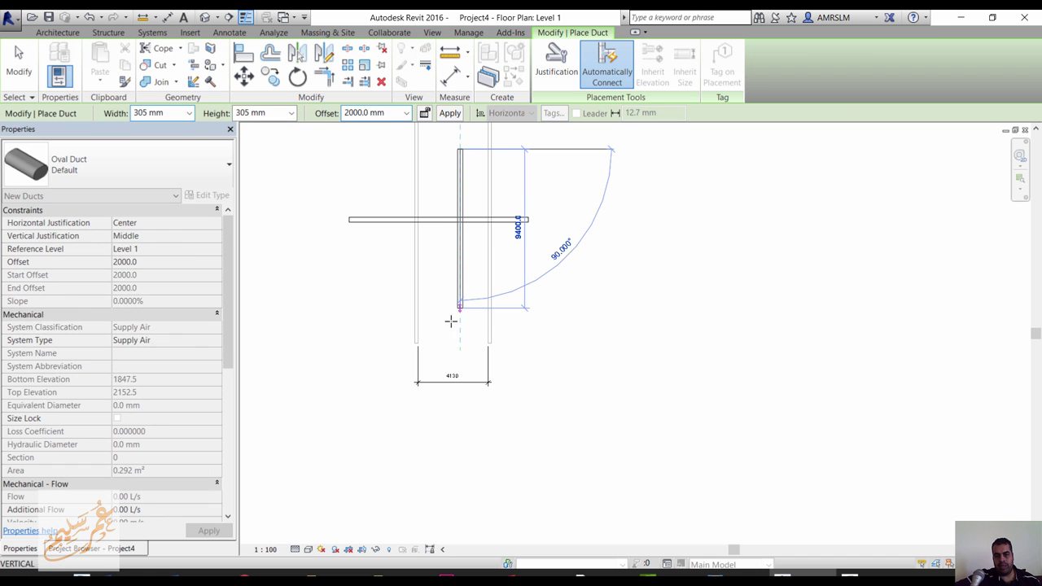
{"action": "left_click", "coordinate": [458, 331]}
{"action": "key", "text": "Escape"}
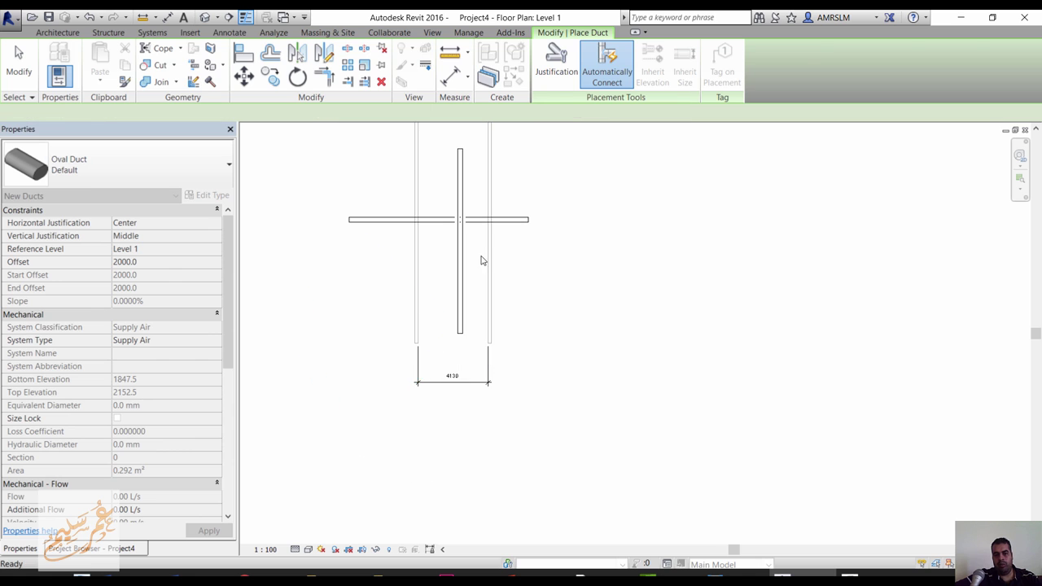
{"action": "key", "text": "Escape"}
Step: Turn off Draw MEP Hidden Lines in the Mechanical Settings and apply it to the duct crossing
{"action": "scroll", "coordinate": [475, 240], "scroll_direction": "up", "scroll_amount": 4}
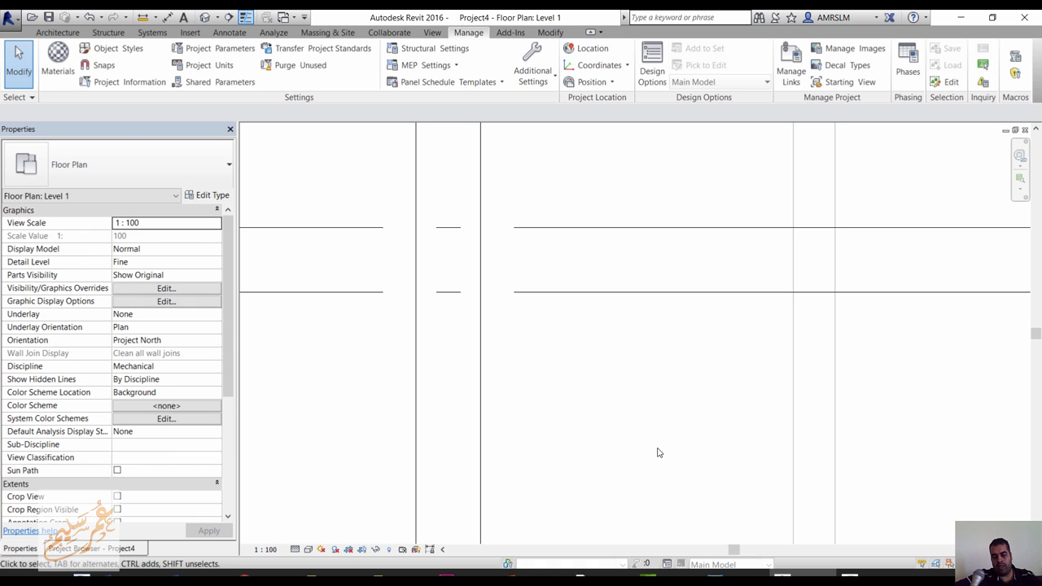
{"action": "key", "text": "m"}
{"action": "key", "text": "s"}
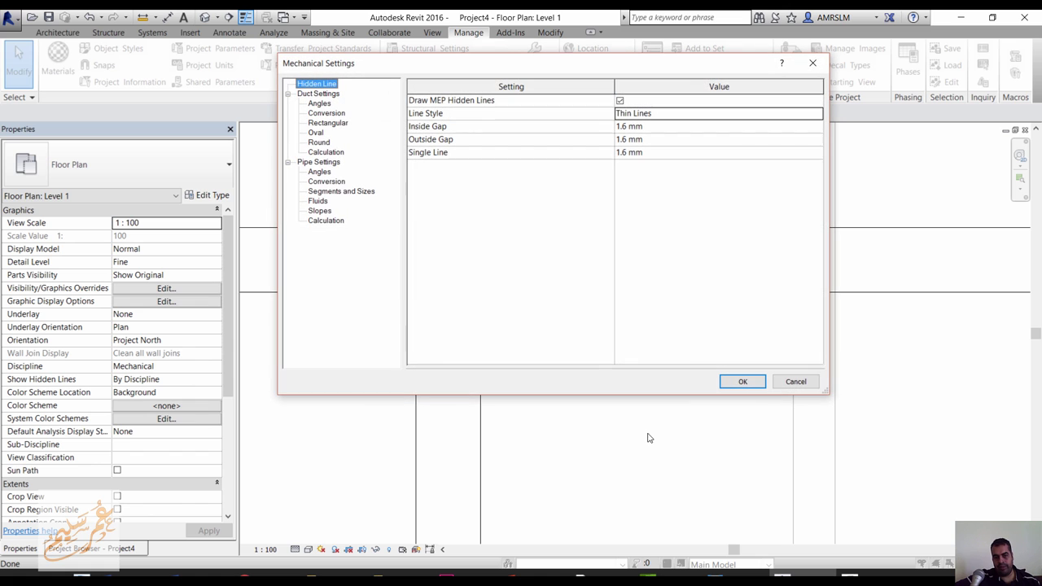
{"action": "left_click", "coordinate": [619, 101]}
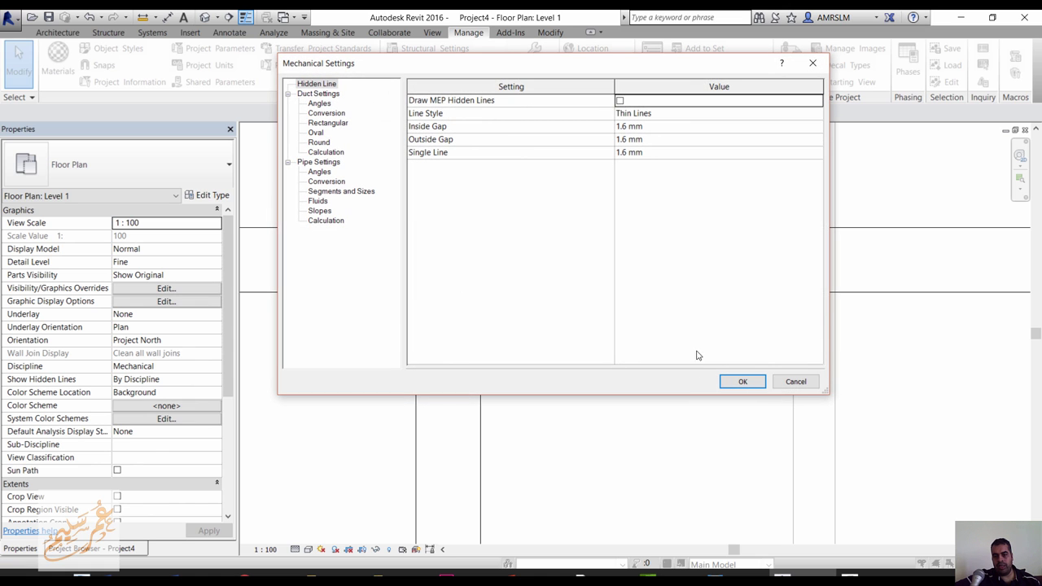
{"action": "left_click", "coordinate": [741, 382]}
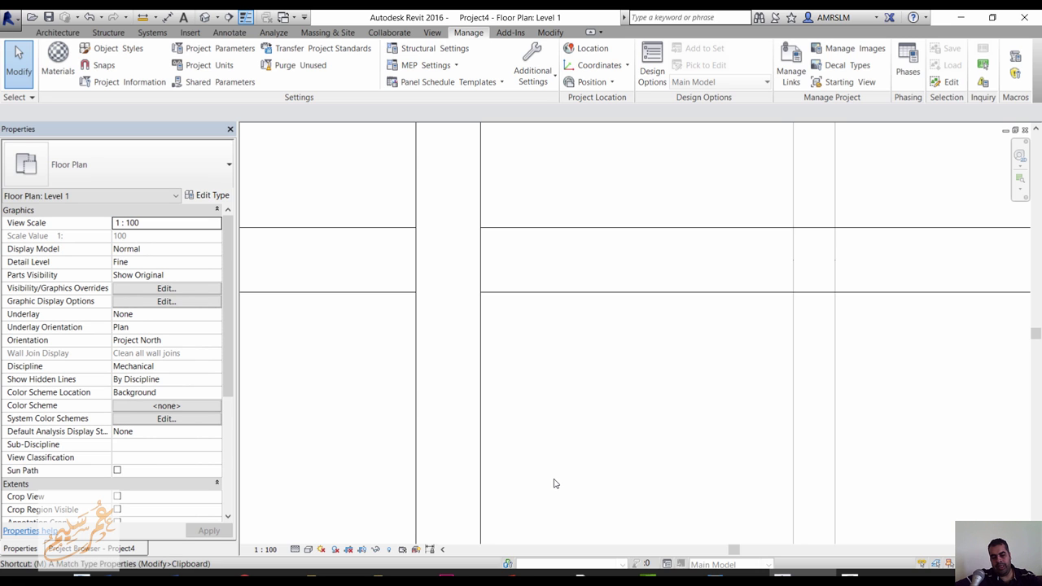
Step: Turn on Draw MEP Hidden Lines and set the hidden line style to Wide Lines in the Mechanical Settings
{"action": "key", "text": "m"}
{"action": "key", "text": "s"}
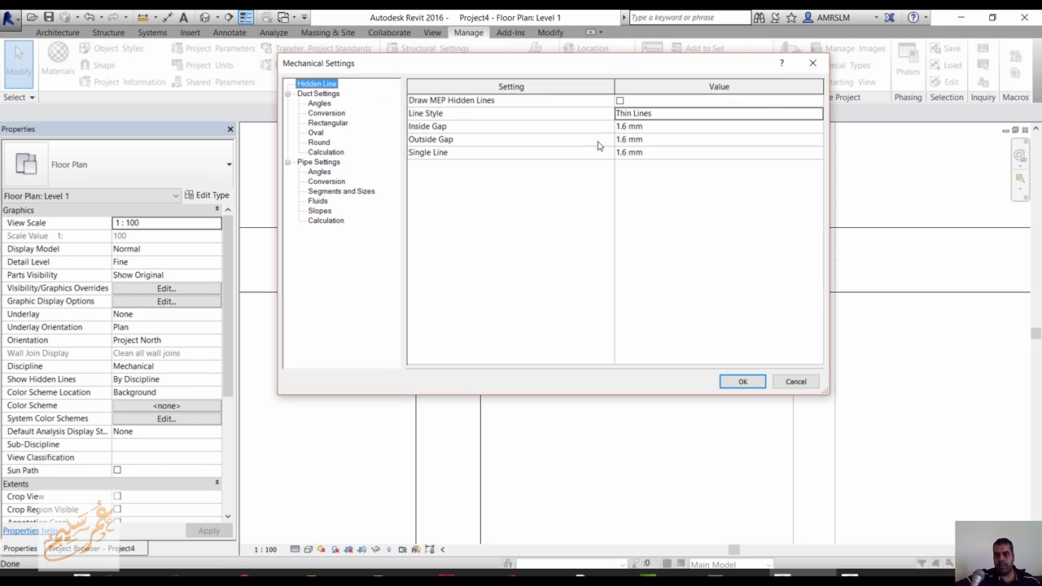
{"action": "left_click", "coordinate": [619, 101]}
{"action": "left_click", "coordinate": [819, 114]}
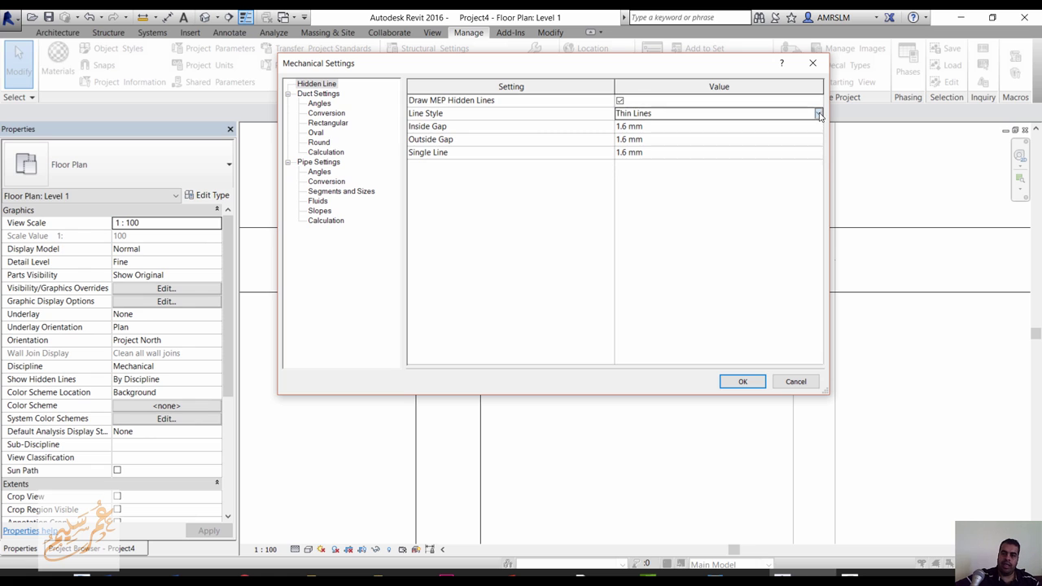
{"action": "left_click", "coordinate": [819, 115]}
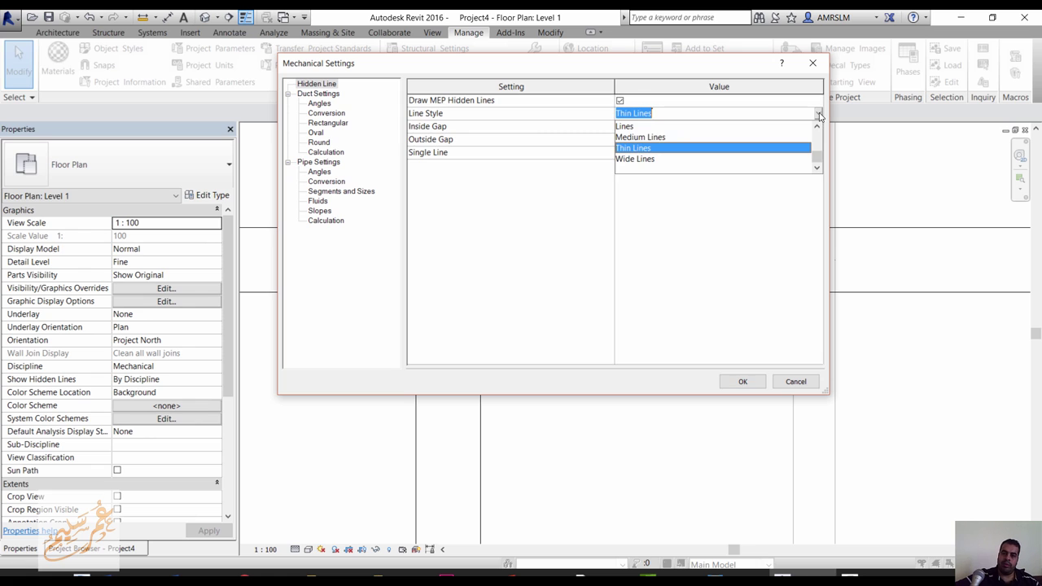
{"action": "left_click", "coordinate": [643, 159]}
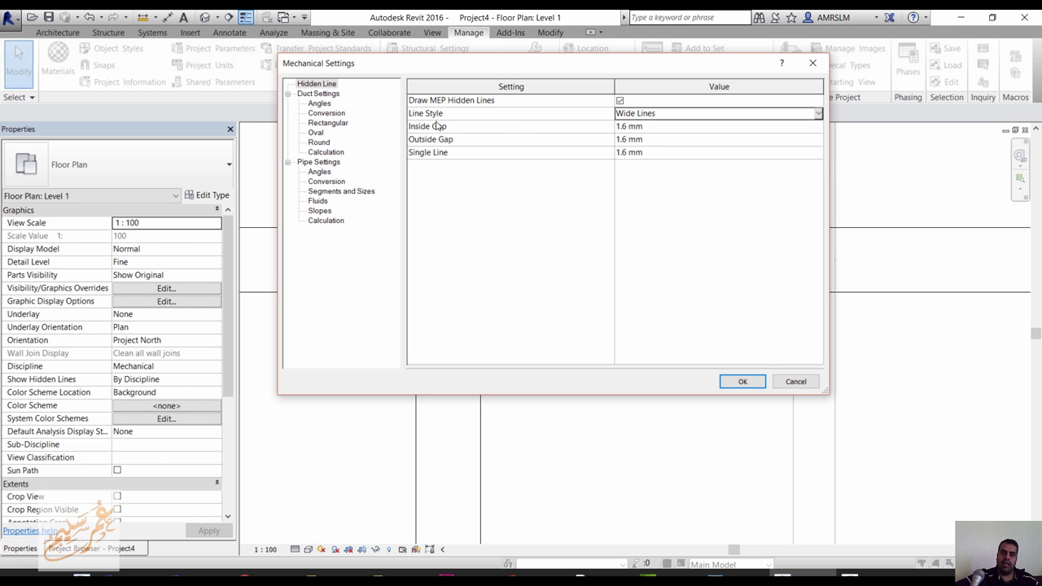
{"action": "left_click_drag", "start_coordinate": [539, 73], "coordinate": [749, 83]}
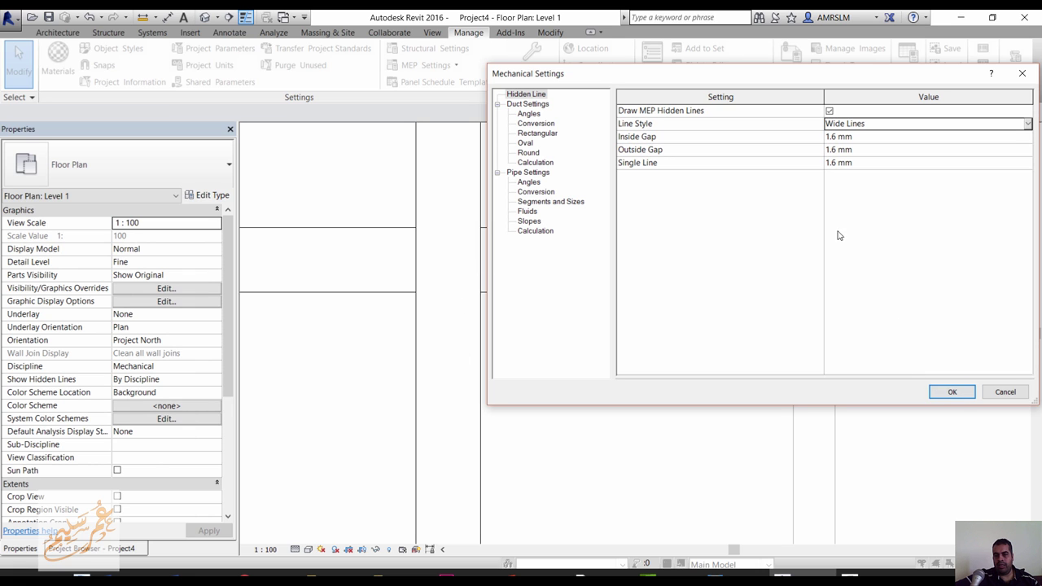
{"action": "left_click", "coordinate": [952, 394]}
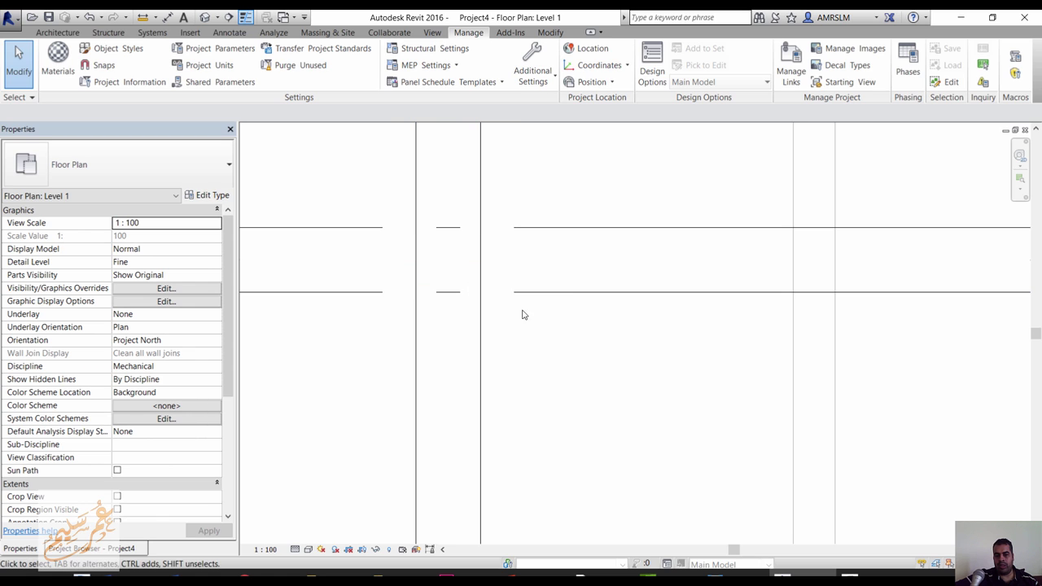
Step: Set the floor plan's detail level to Coarse so the crossing ducts display as single lines
{"action": "left_click", "coordinate": [295, 550]}
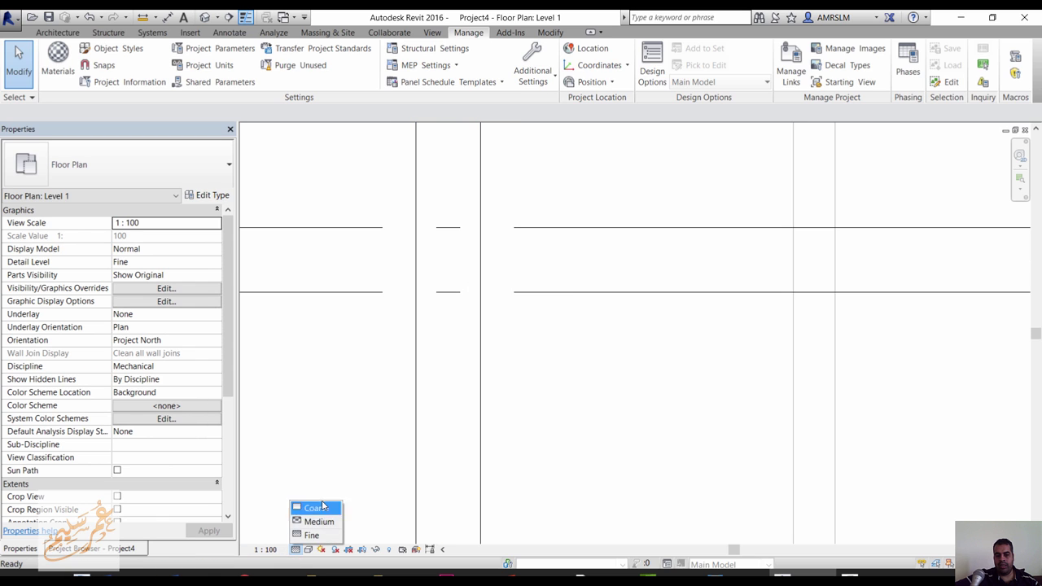
{"action": "left_click", "coordinate": [313, 506]}
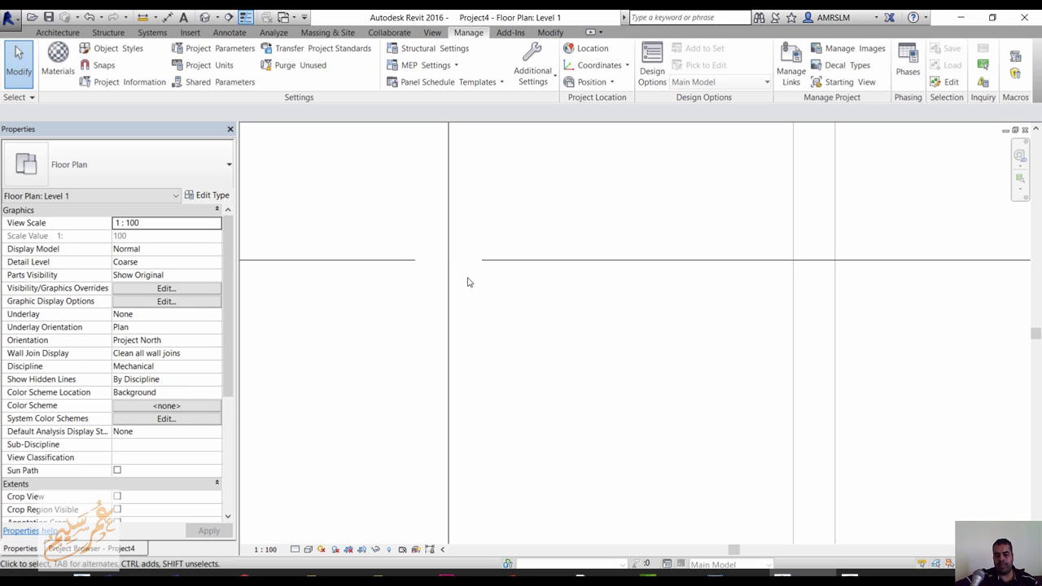
Step: Review the duct, fitting angle and conversion pages of the Mechanical Settings, trying Use specific angles, and discard the changes
{"action": "key", "text": "m"}
{"action": "key", "text": "s"}
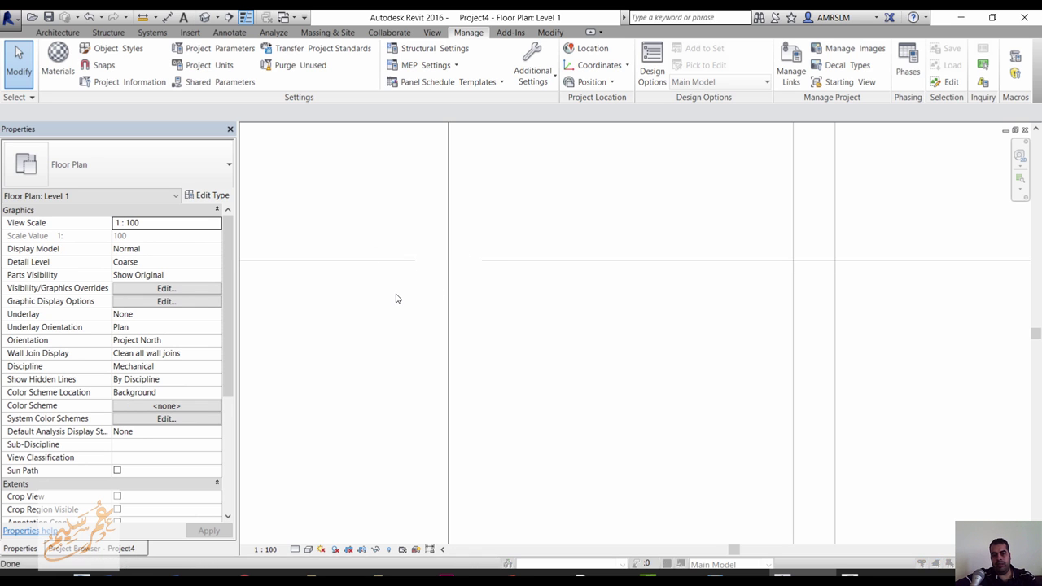
{"action": "left_click", "coordinate": [534, 105]}
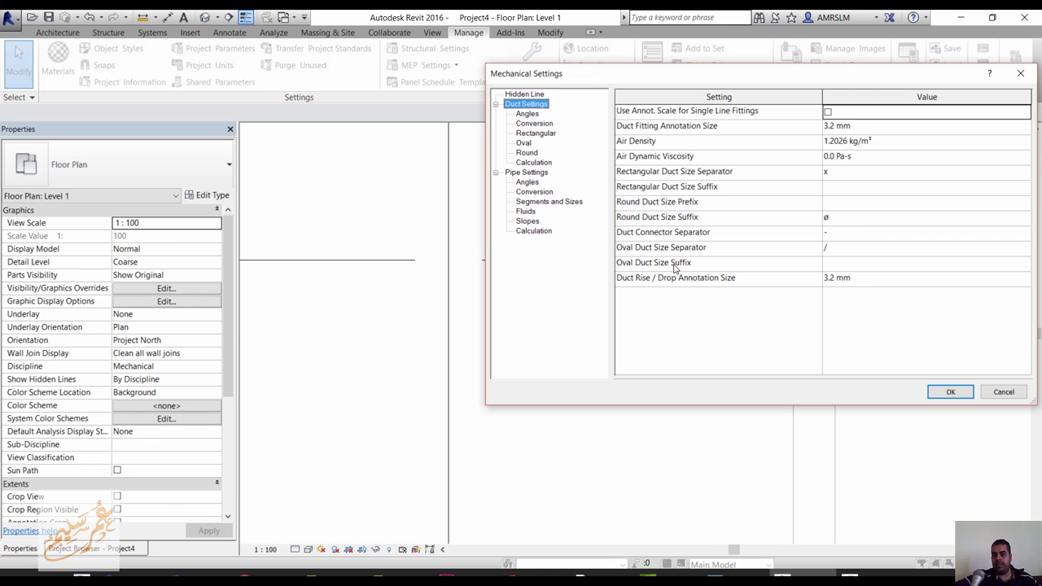
{"action": "left_click", "coordinate": [527, 115]}
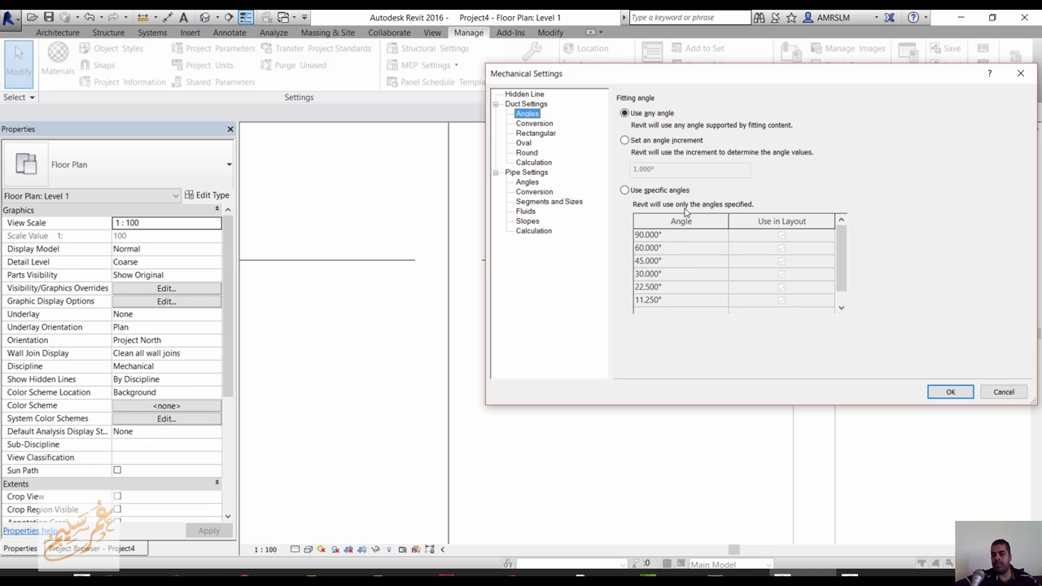
{"action": "left_click", "coordinate": [656, 192]}
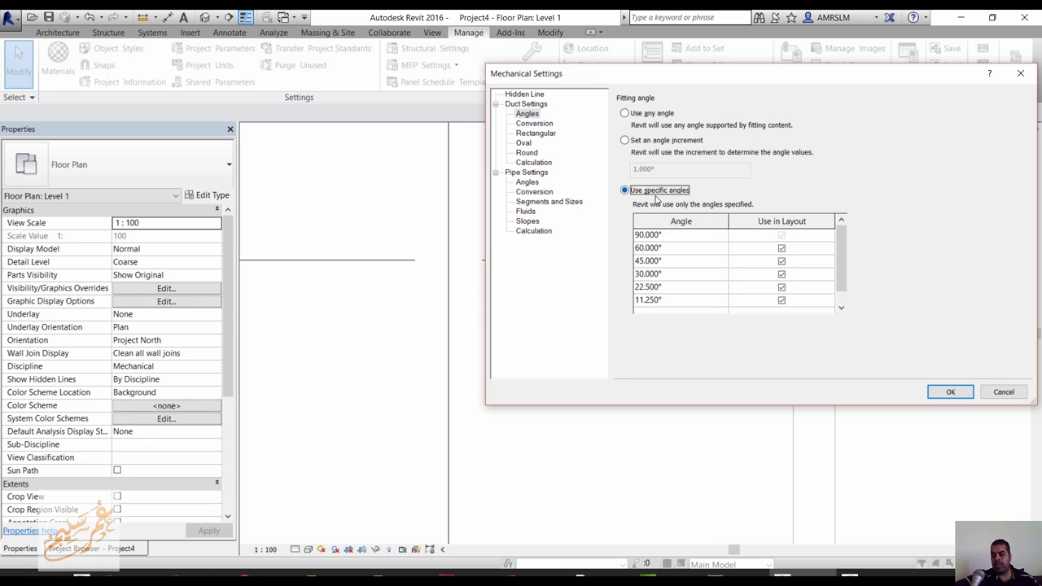
{"action": "left_click", "coordinate": [534, 123]}
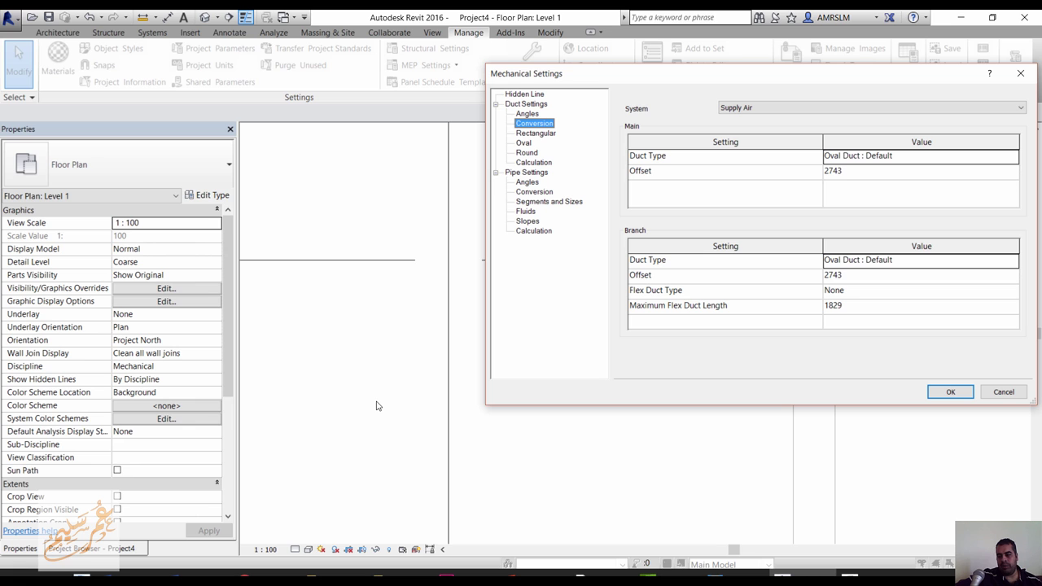
{"action": "left_click", "coordinate": [1016, 396]}
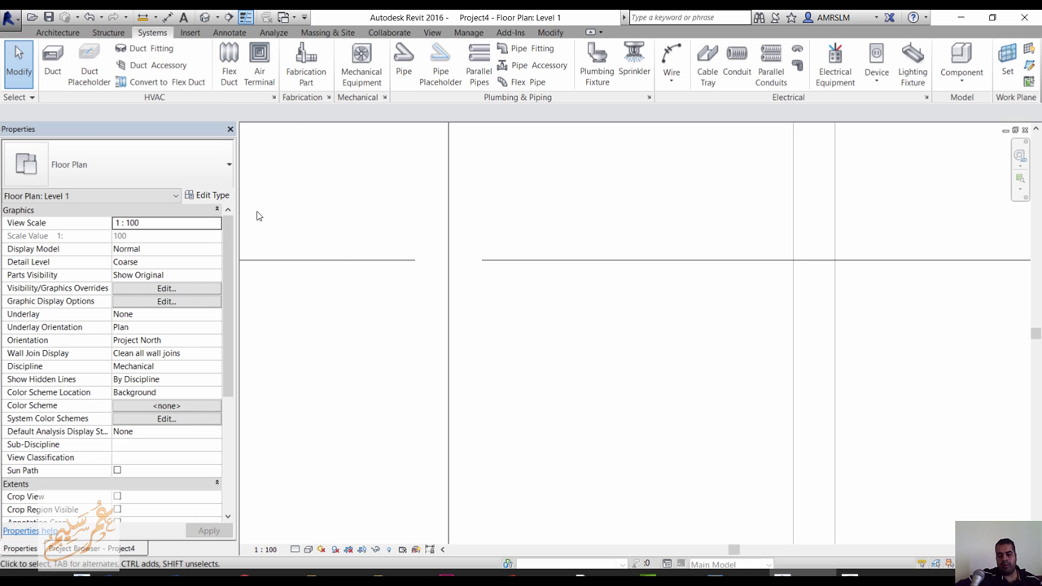
Step: Set the Supply Air main duct type to Rectangular Duct : Default in the Mechanical Settings duct conversion options
{"action": "key", "text": "s"}
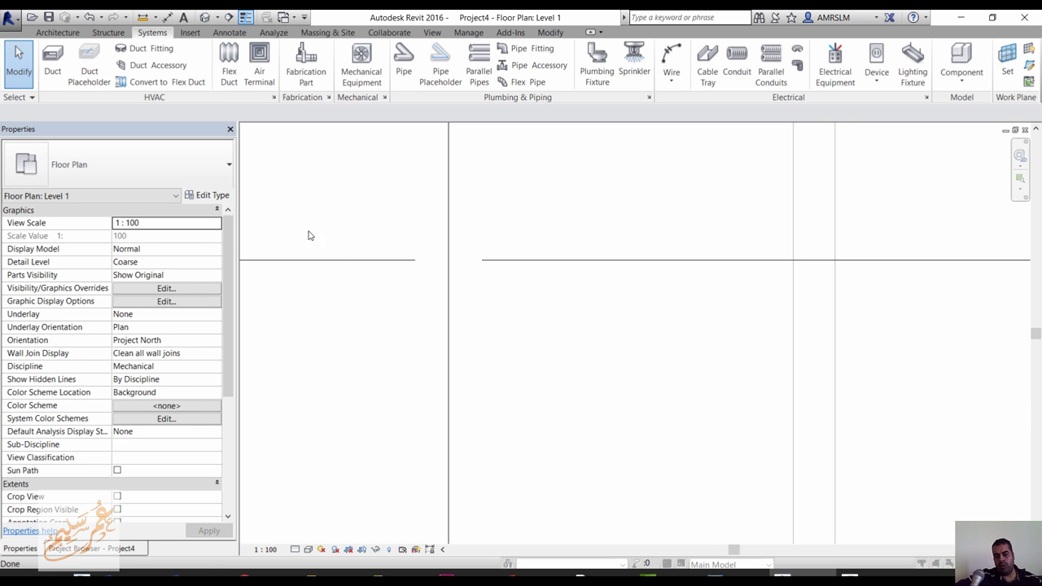
{"action": "left_click", "coordinate": [525, 126]}
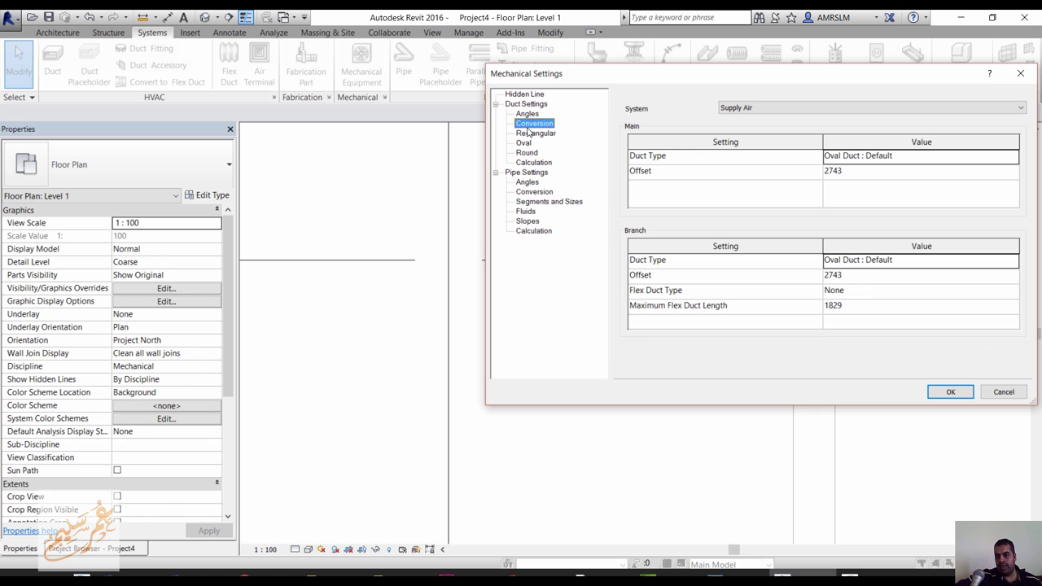
{"action": "left_click", "coordinate": [1013, 157]}
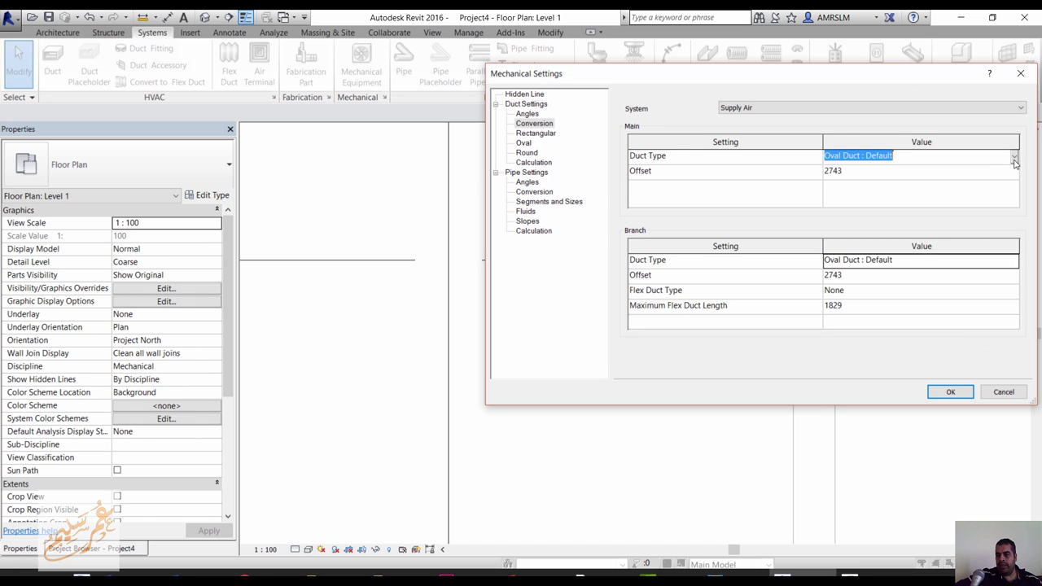
{"action": "left_click", "coordinate": [1014, 156]}
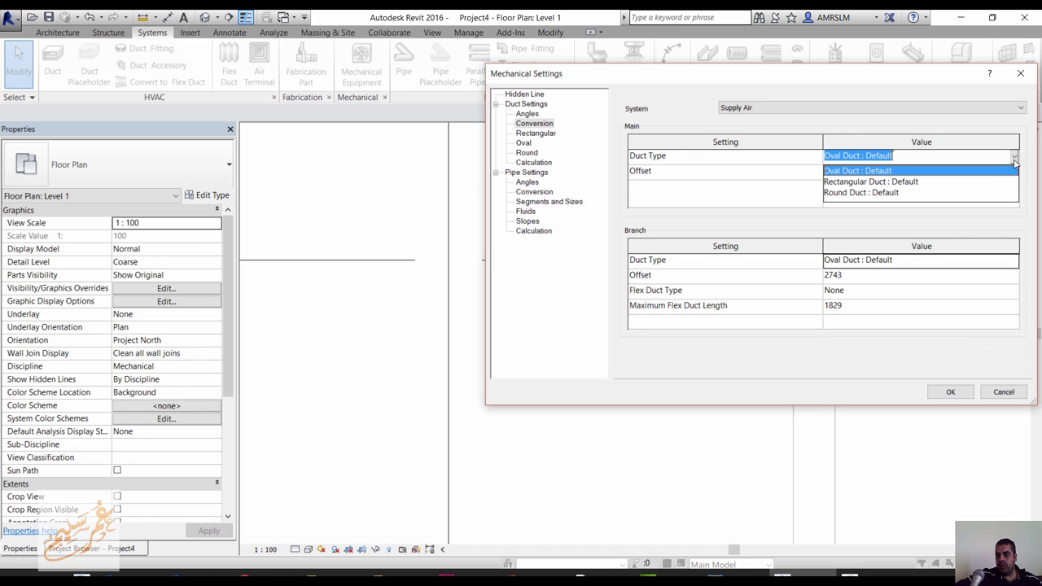
{"action": "left_click", "coordinate": [924, 182]}
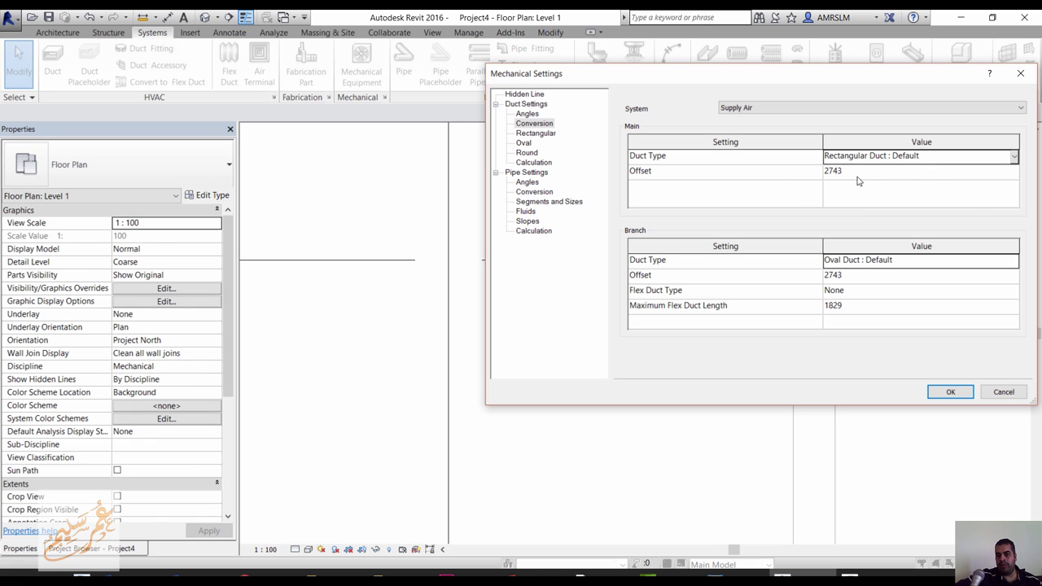
Step: View the duct conversion settings for the Return Air and Exhaust Air systems
{"action": "left_click", "coordinate": [735, 113]}
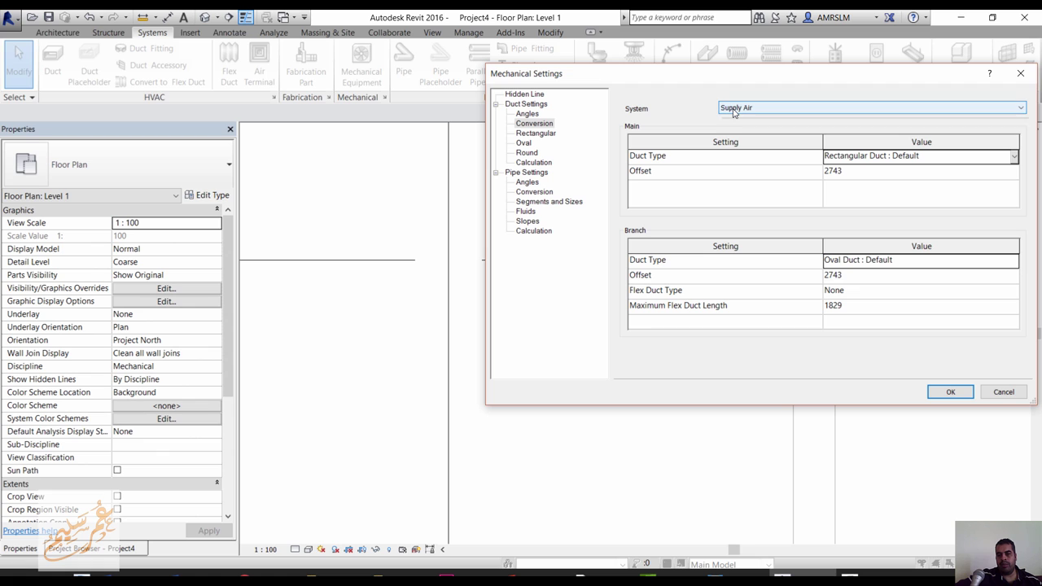
{"action": "left_click", "coordinate": [736, 128]}
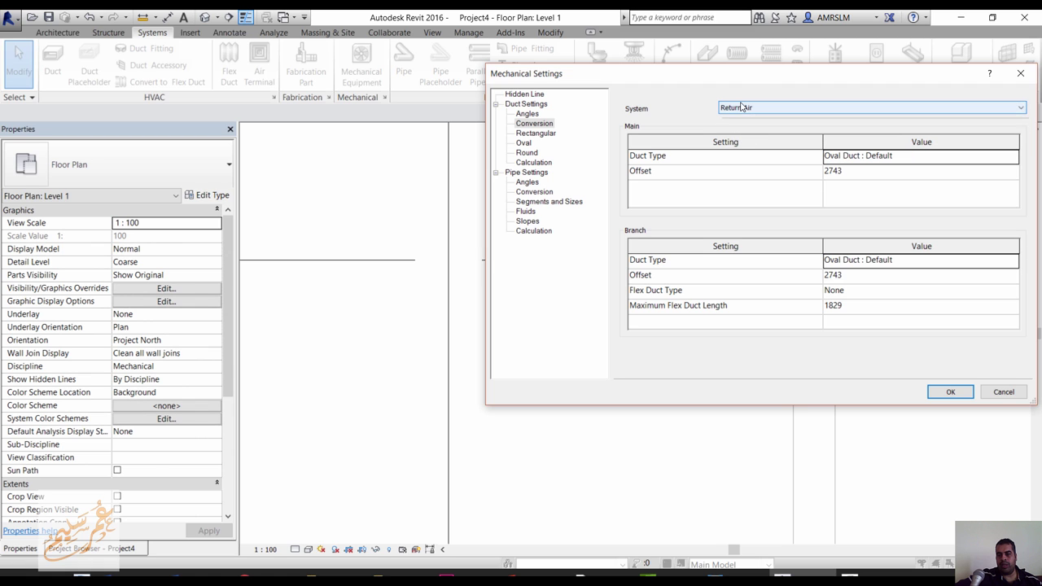
{"action": "left_click", "coordinate": [738, 108]}
{"action": "left_click", "coordinate": [737, 136]}
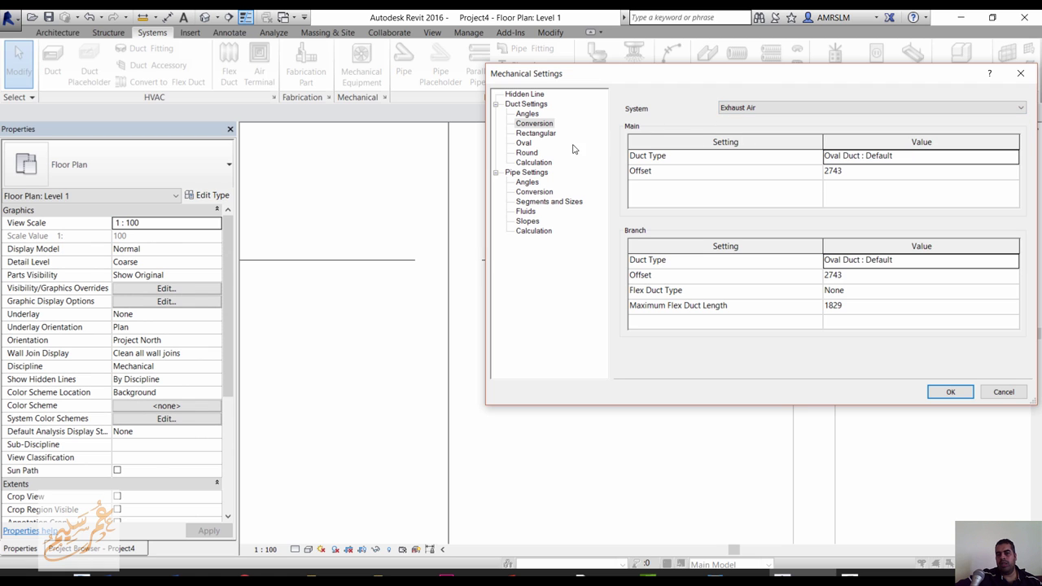
Step: Examine the rectangular and round duct sizes, the duct calculation method and the pipe settings, then close the Mechanical Settings without saving
{"action": "left_click", "coordinate": [534, 133]}
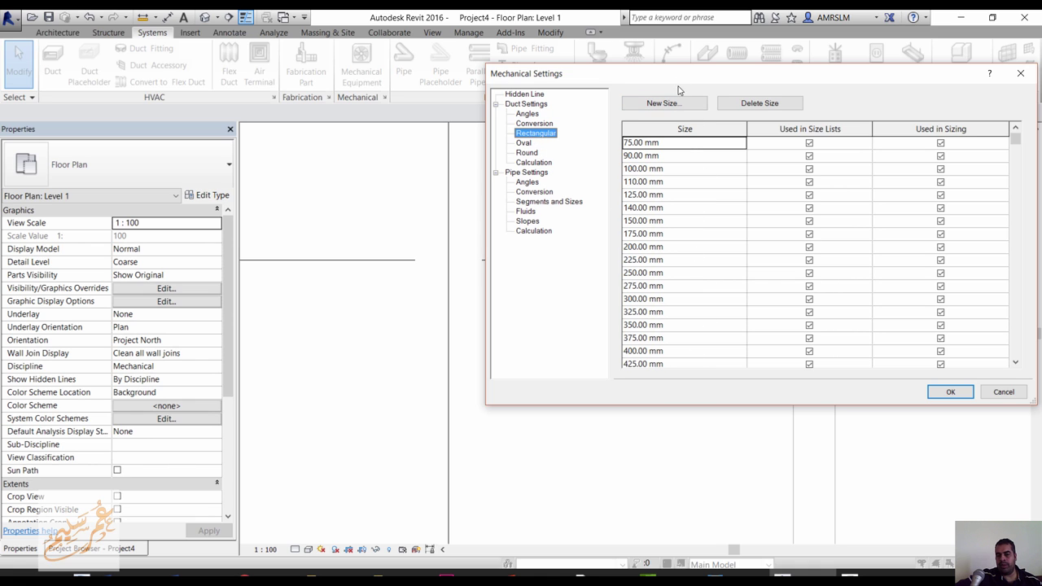
{"action": "left_click", "coordinate": [525, 153]}
{"action": "left_click", "coordinate": [539, 165]}
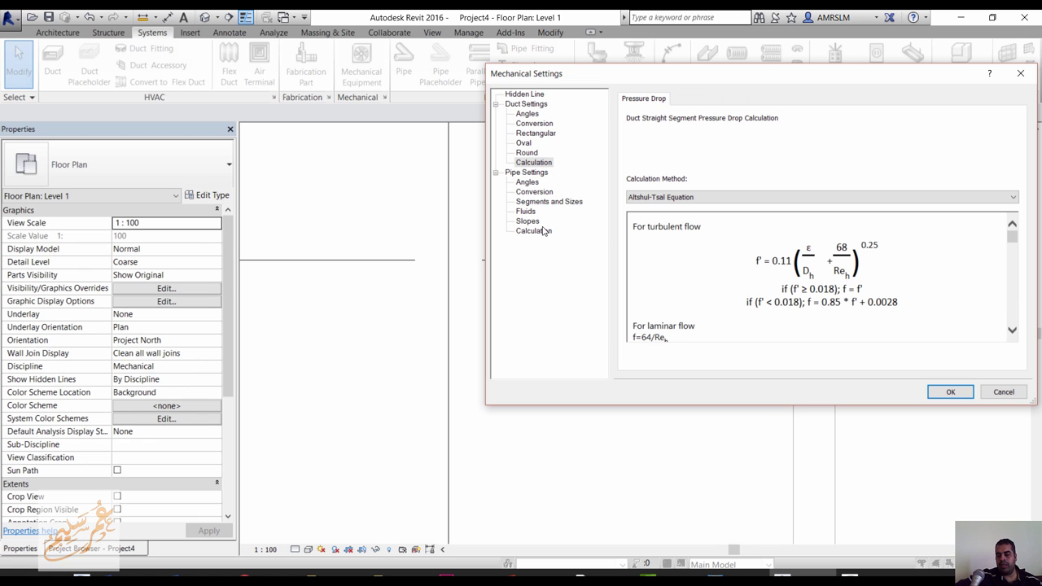
{"action": "left_click", "coordinate": [529, 174]}
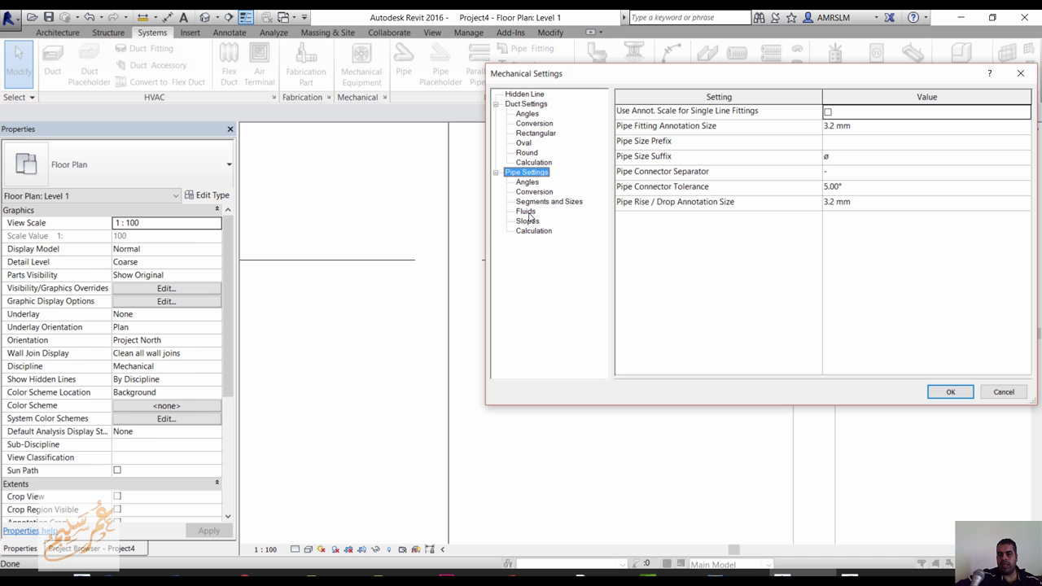
{"action": "left_click", "coordinate": [1004, 392]}
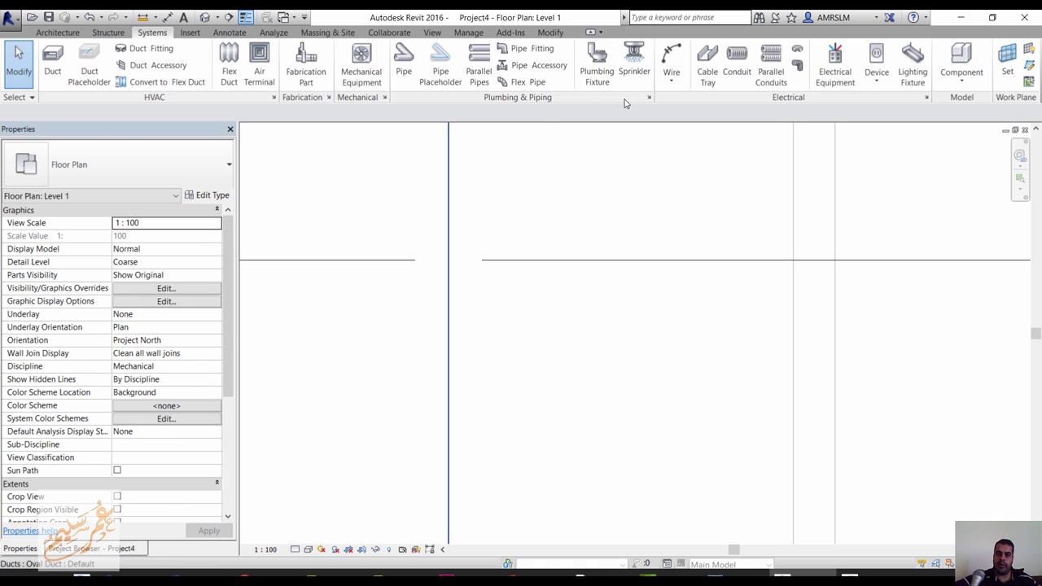
Step: Examine the hidden line, general, angles and wiring pages of the Electrical Settings and close them without saving
{"action": "left_click", "coordinate": [926, 97]}
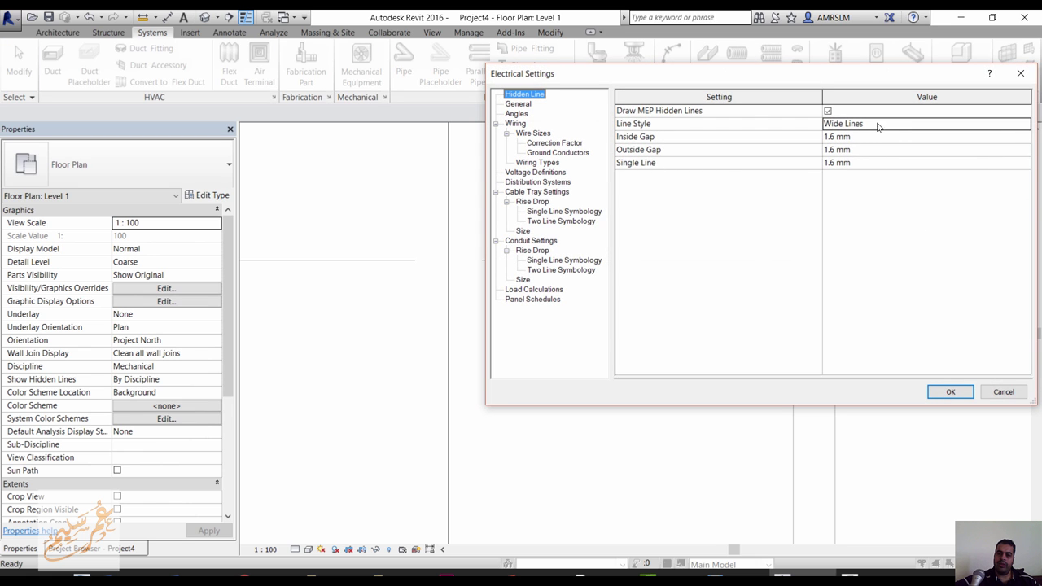
{"action": "left_click", "coordinate": [514, 107]}
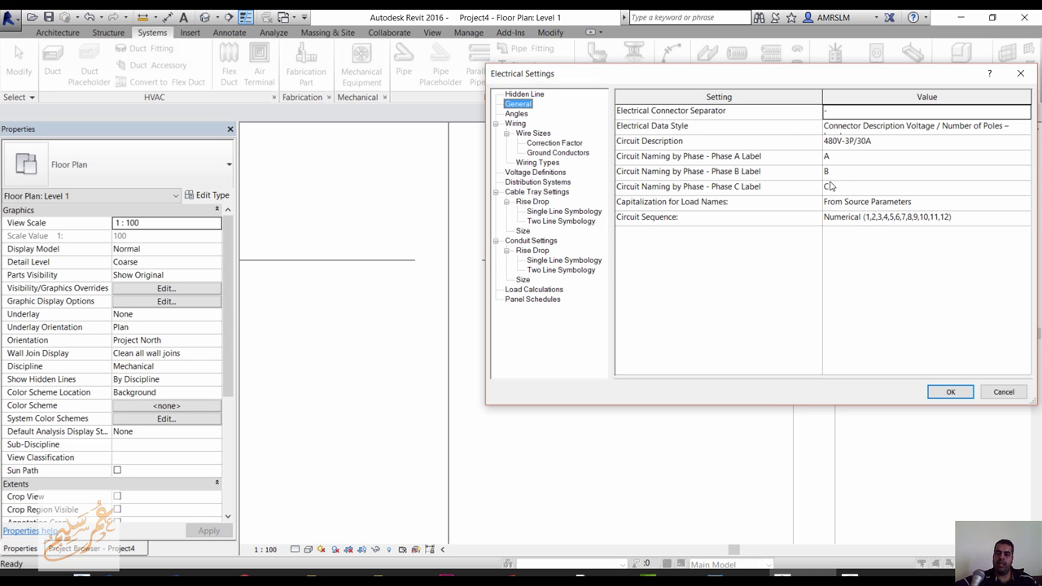
{"action": "left_click", "coordinate": [513, 123]}
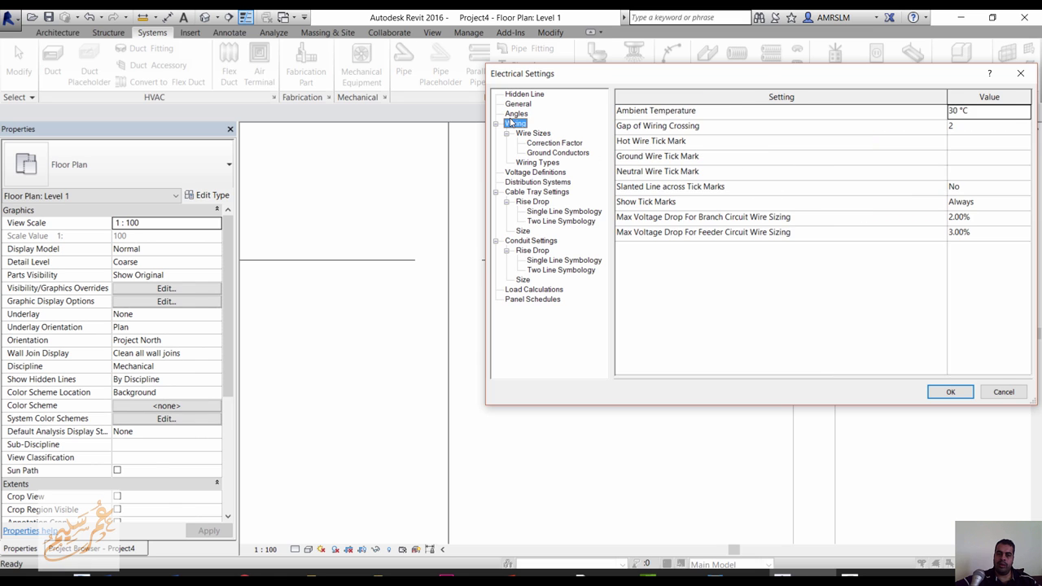
{"action": "left_click", "coordinate": [515, 113]}
{"action": "left_click", "coordinate": [516, 123]}
{"action": "left_click", "coordinate": [1002, 393]}
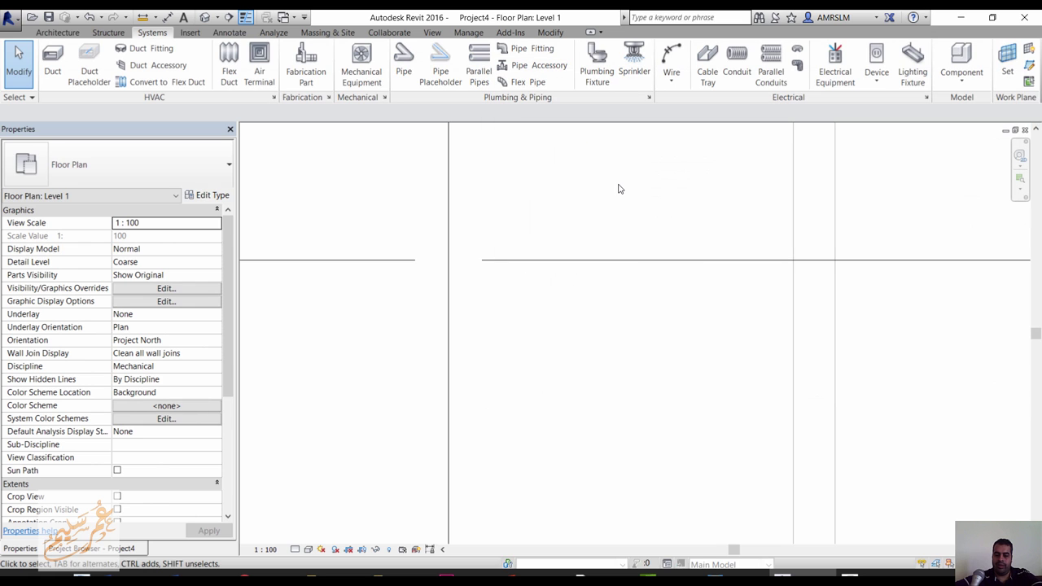
Step: Examine the cable tray settings, including rise/drop annotation and sizes, and the conduit settings in the Electrical Settings
{"action": "left_click", "coordinate": [927, 98]}
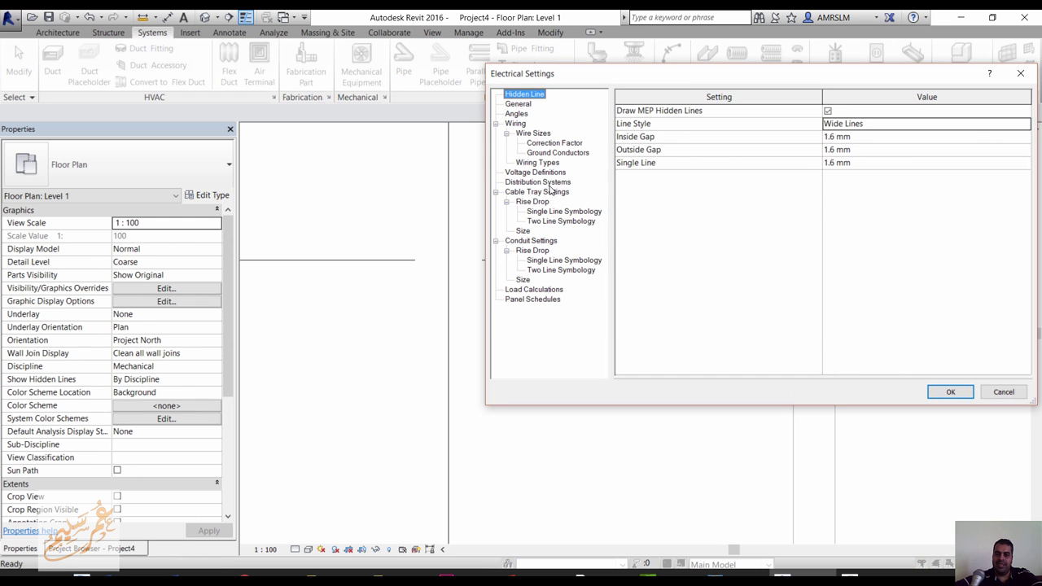
{"action": "left_click", "coordinate": [544, 192]}
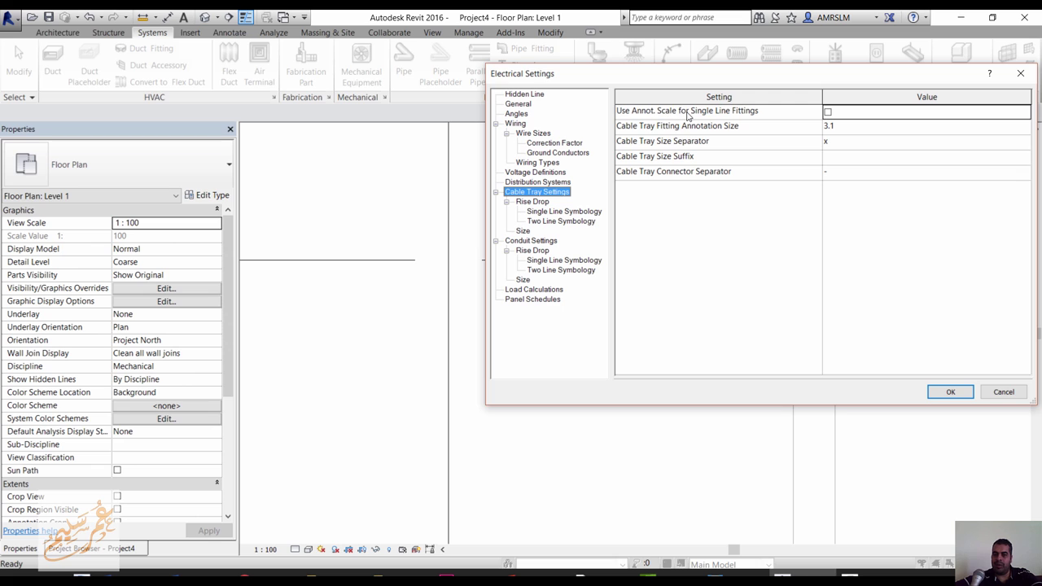
{"action": "left_click", "coordinate": [531, 202]}
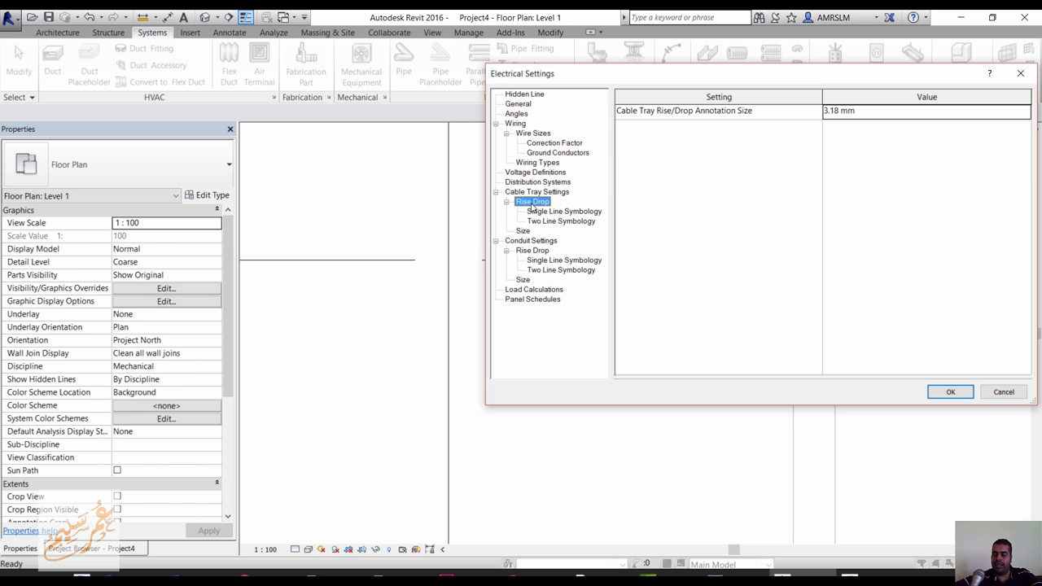
{"action": "left_click", "coordinate": [1019, 114]}
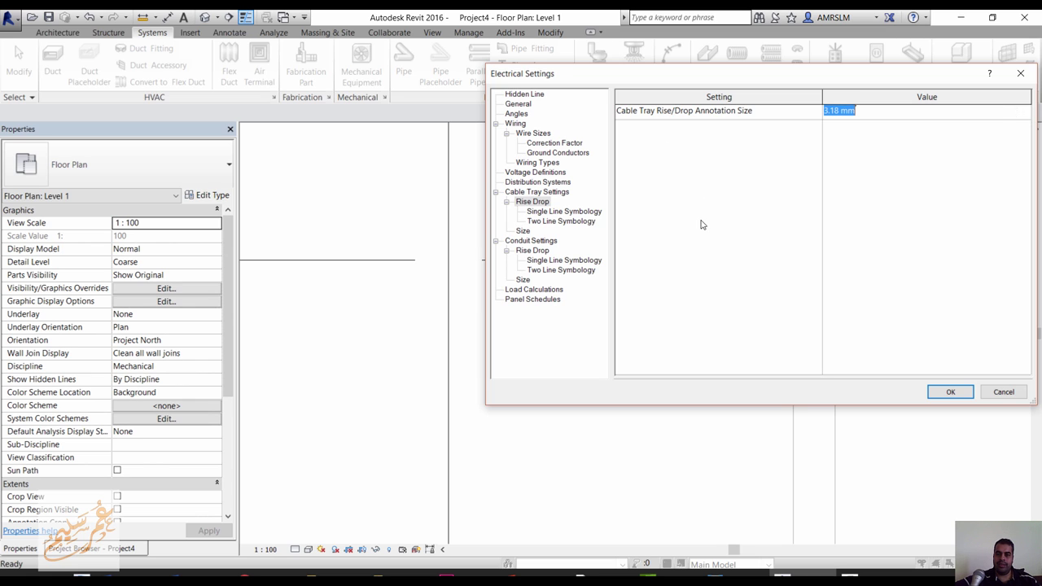
{"action": "left_click", "coordinate": [523, 232]}
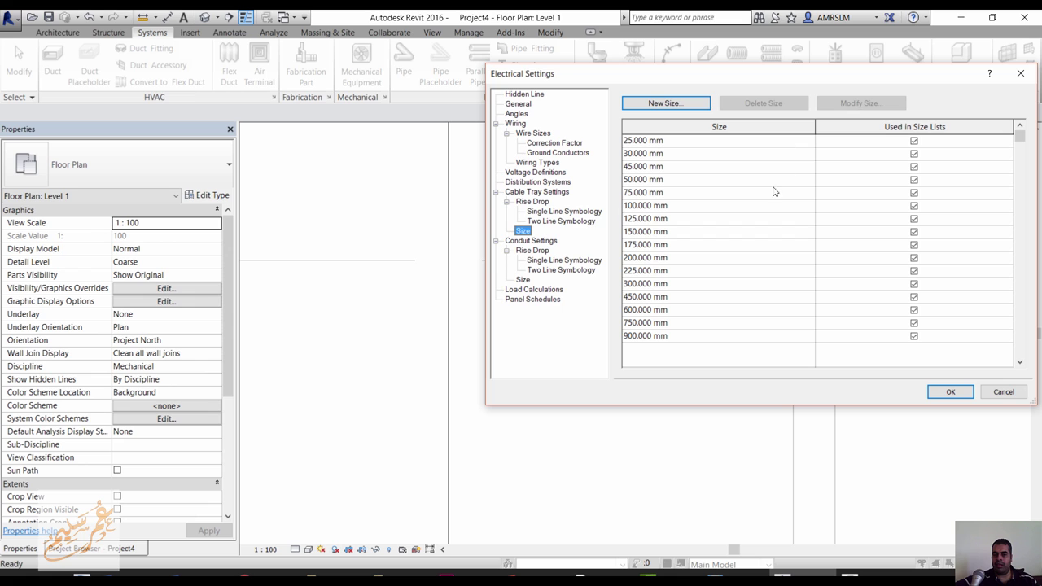
{"action": "left_click", "coordinate": [529, 241]}
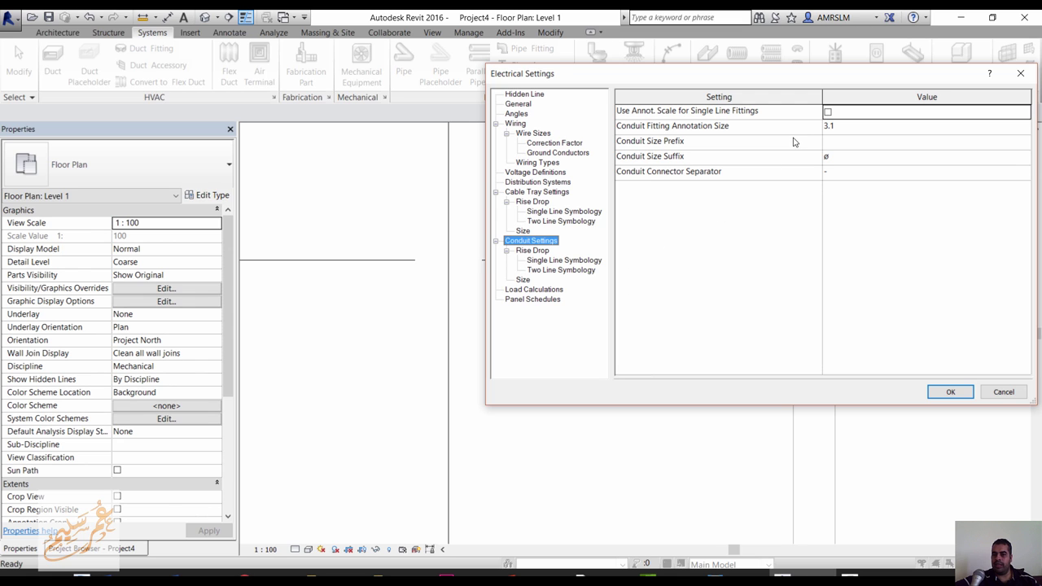
Step: Inspect the HVAC, Lighting and Motor load classifications under the electrical load calculations and close them without changes
{"action": "left_click", "coordinate": [539, 291]}
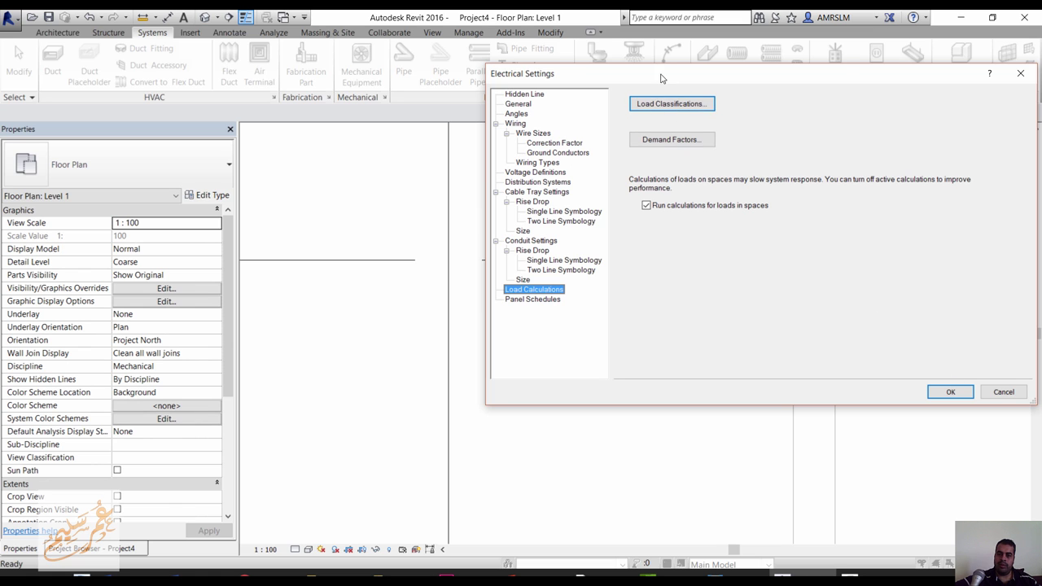
{"action": "left_click", "coordinate": [670, 109]}
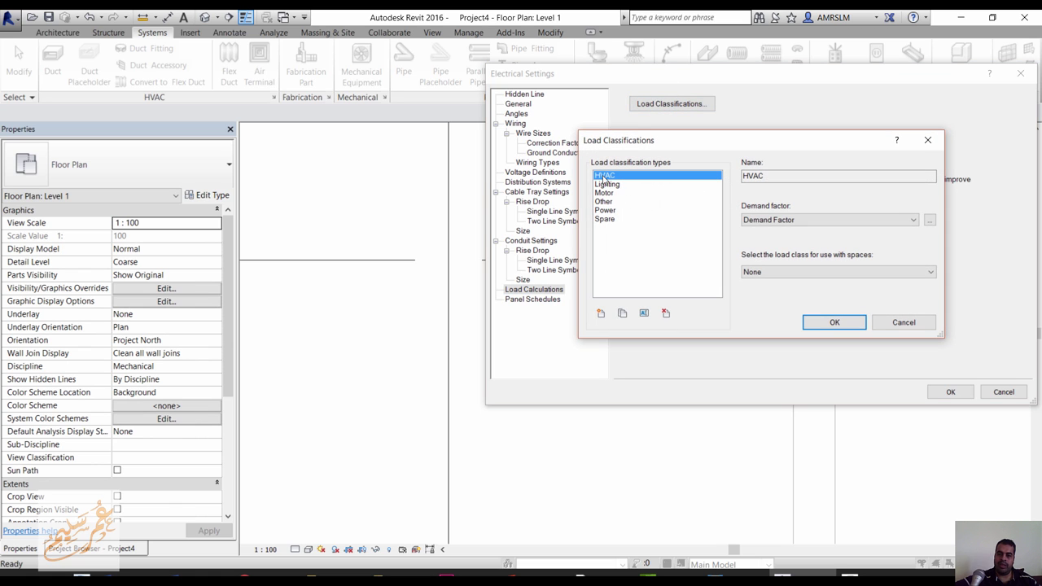
{"action": "left_click", "coordinate": [616, 184]}
{"action": "left_click", "coordinate": [622, 193]}
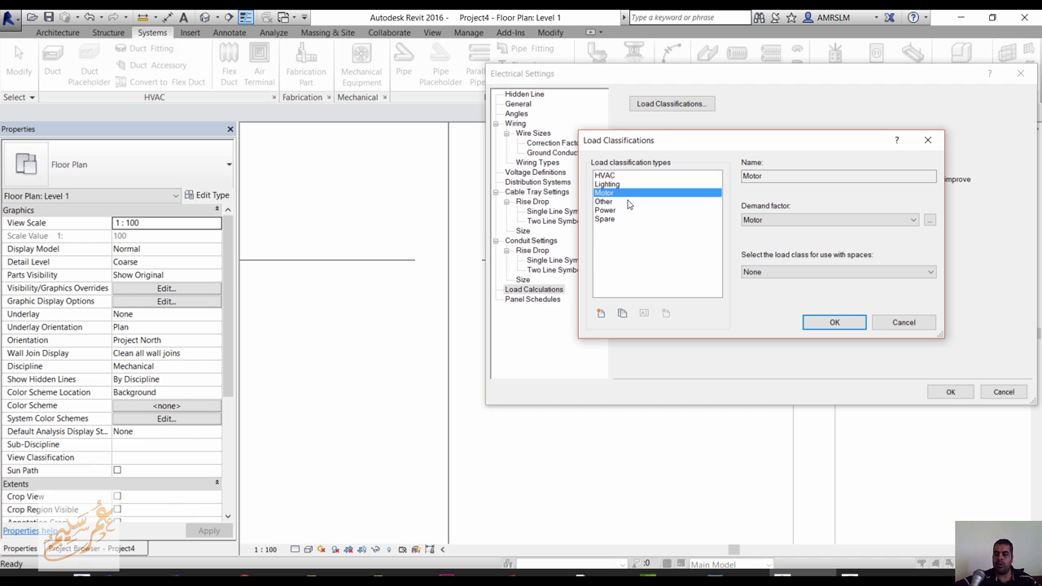
{"action": "left_click", "coordinate": [889, 324]}
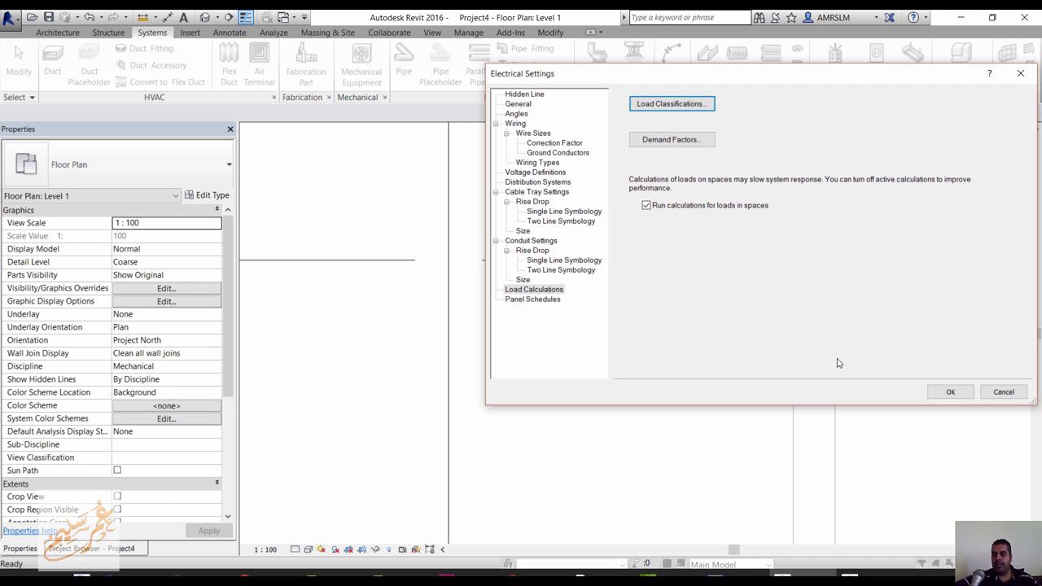
Step: Examine the panel schedule settings, including the Spare Label value, and close the Electrical Settings without saving
{"action": "left_click", "coordinate": [534, 300]}
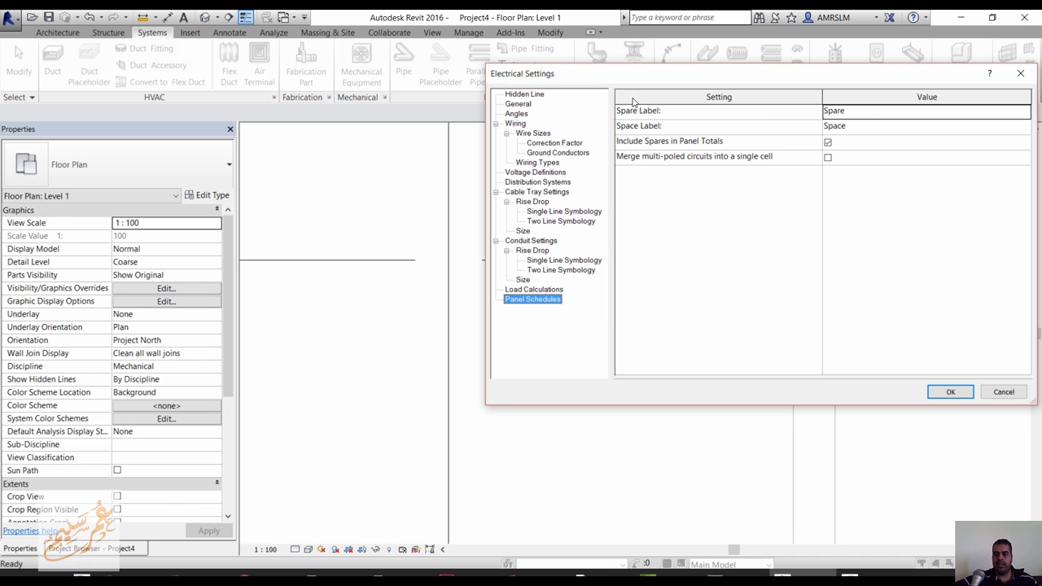
{"action": "left_click", "coordinate": [877, 114]}
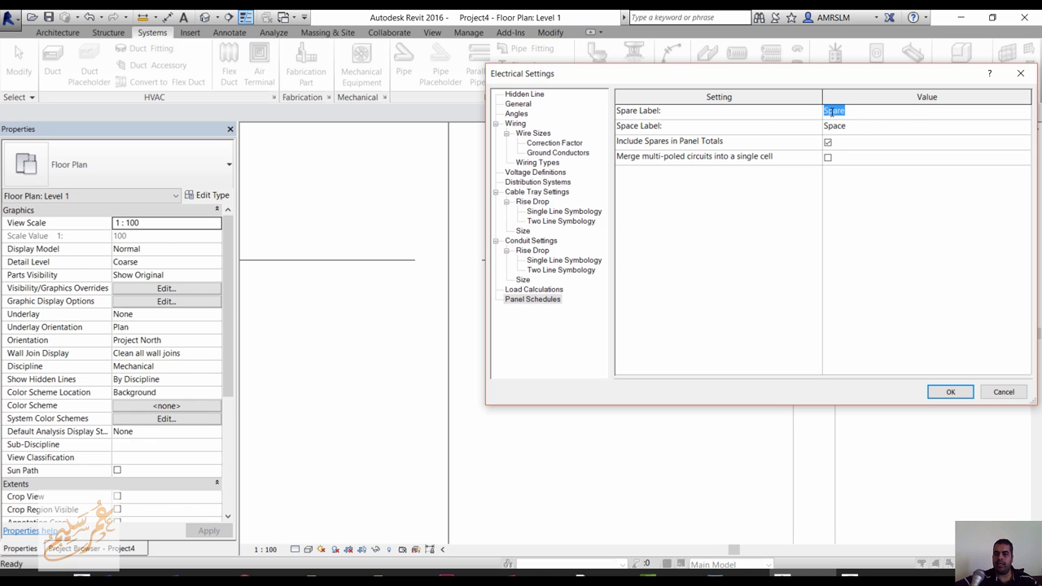
{"action": "type", "text": "Sp"}
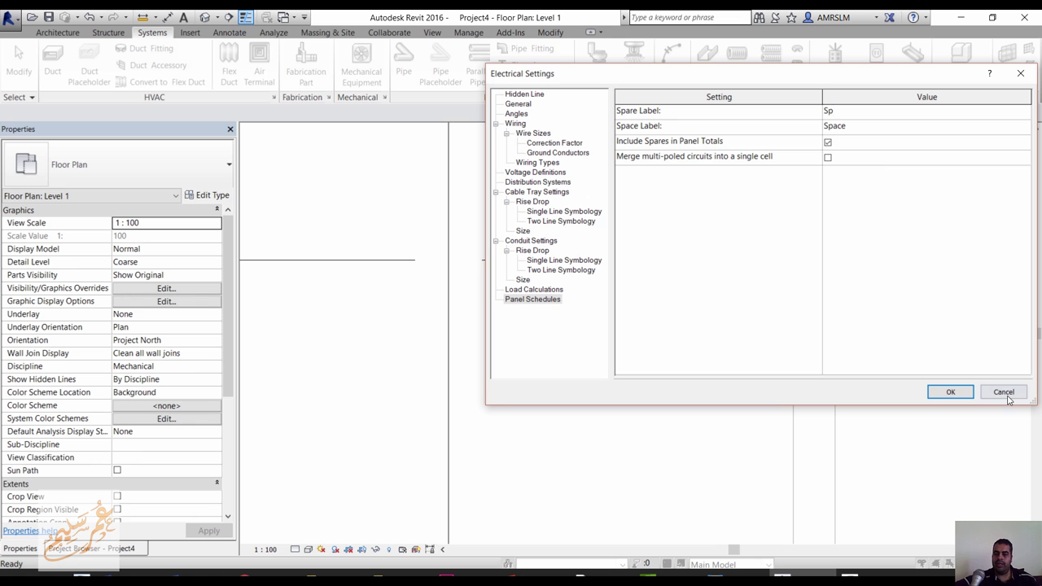
{"action": "left_click", "coordinate": [1004, 394]}
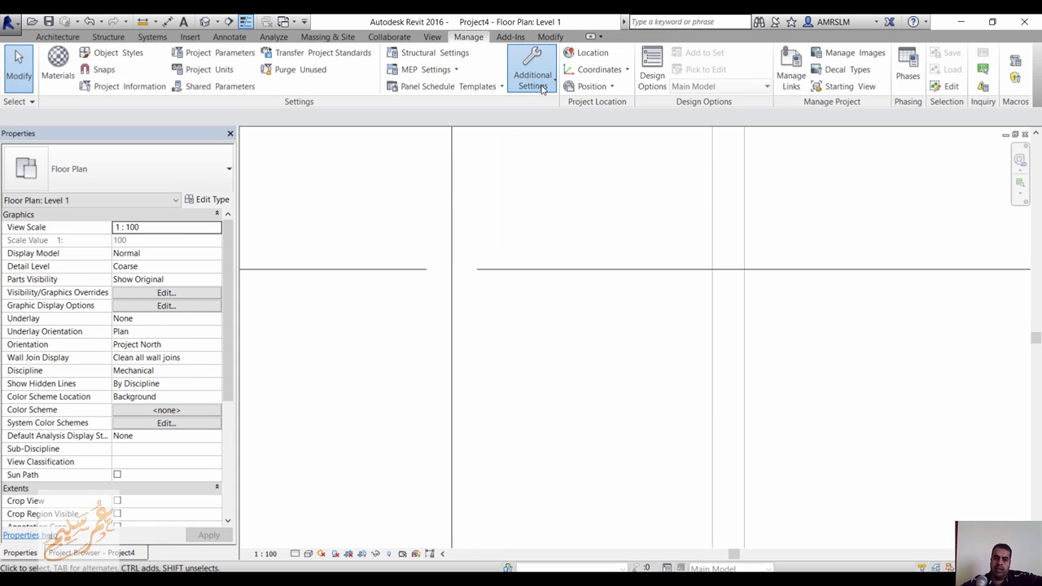
Step: Browse the drafting fill patterns, dismissing the save reminder, and start a new simple pattern named wood 3
{"action": "left_click", "coordinate": [542, 88]}
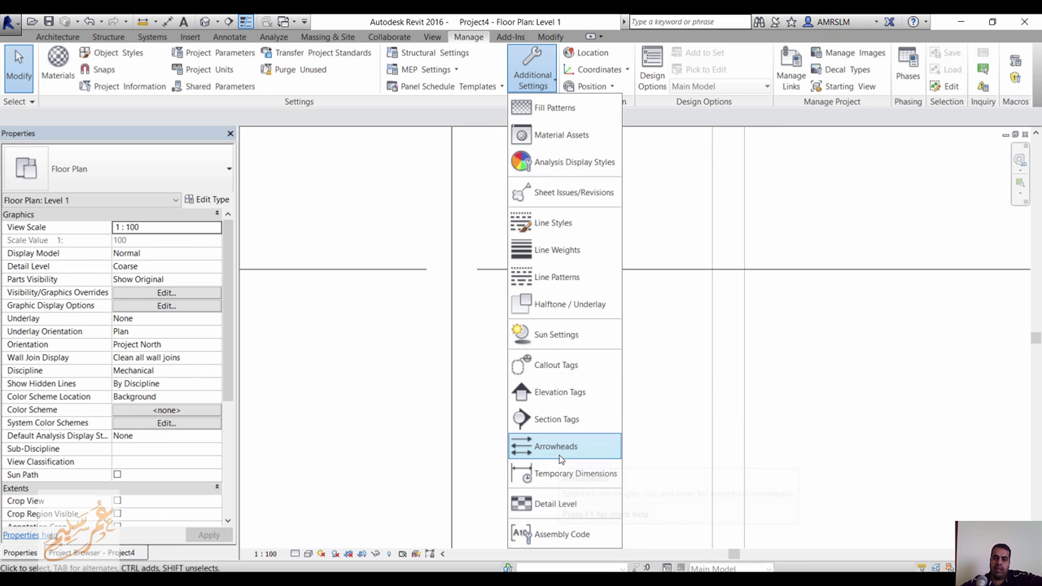
{"action": "left_click", "coordinate": [572, 110]}
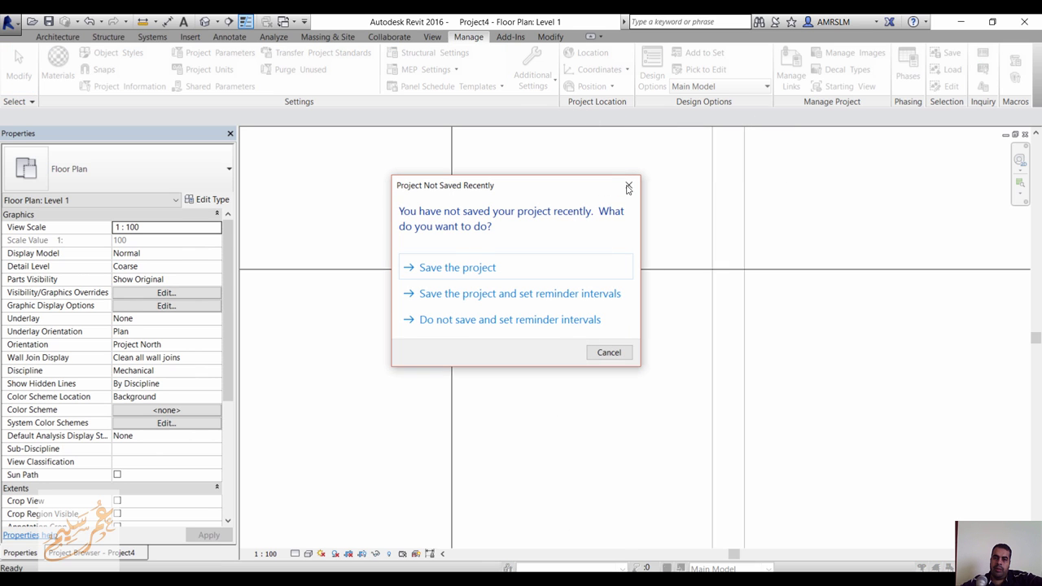
{"action": "left_click", "coordinate": [628, 188]}
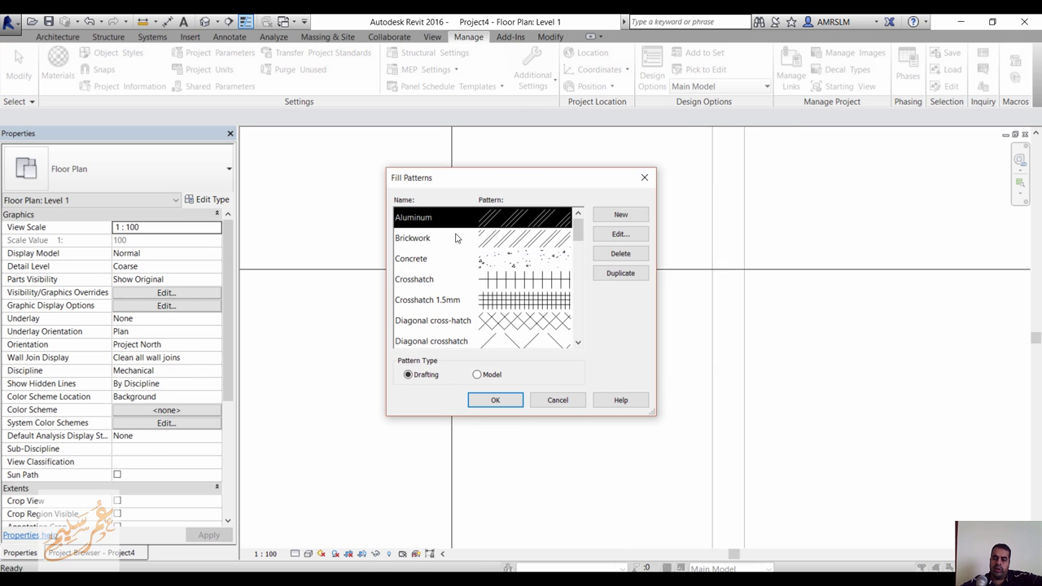
{"action": "left_click_drag", "start_coordinate": [578, 228], "coordinate": [579, 379]}
{"action": "left_click_drag", "start_coordinate": [578, 236], "coordinate": [532, 328]}
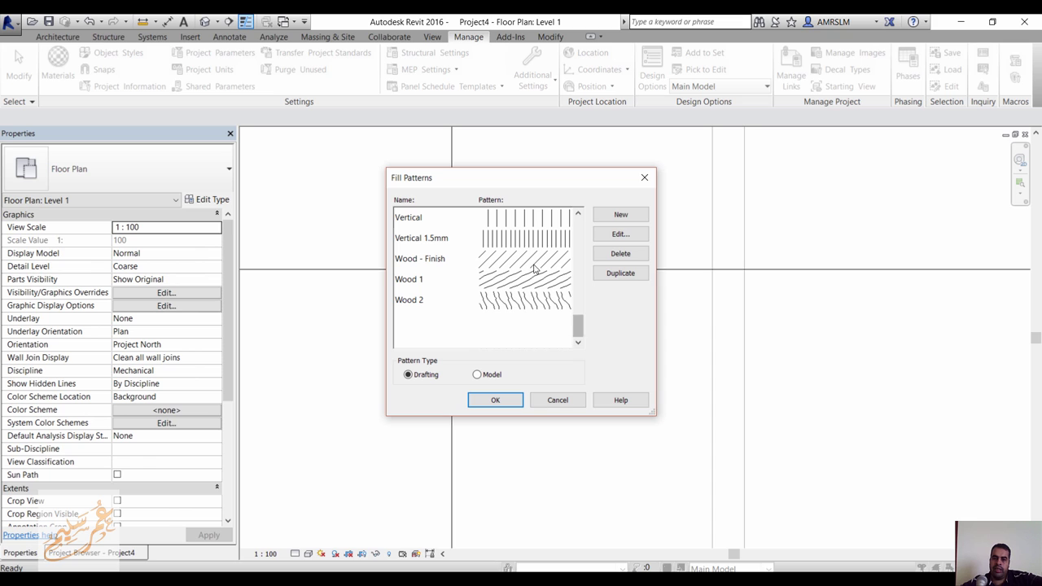
{"action": "left_click", "coordinate": [621, 214]}
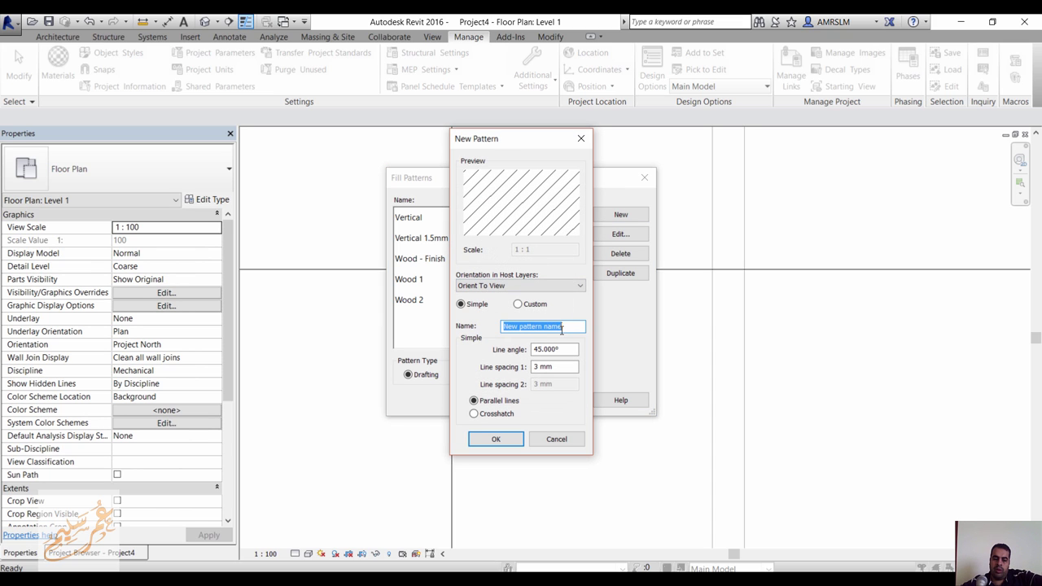
{"action": "type", "text": "wo"}
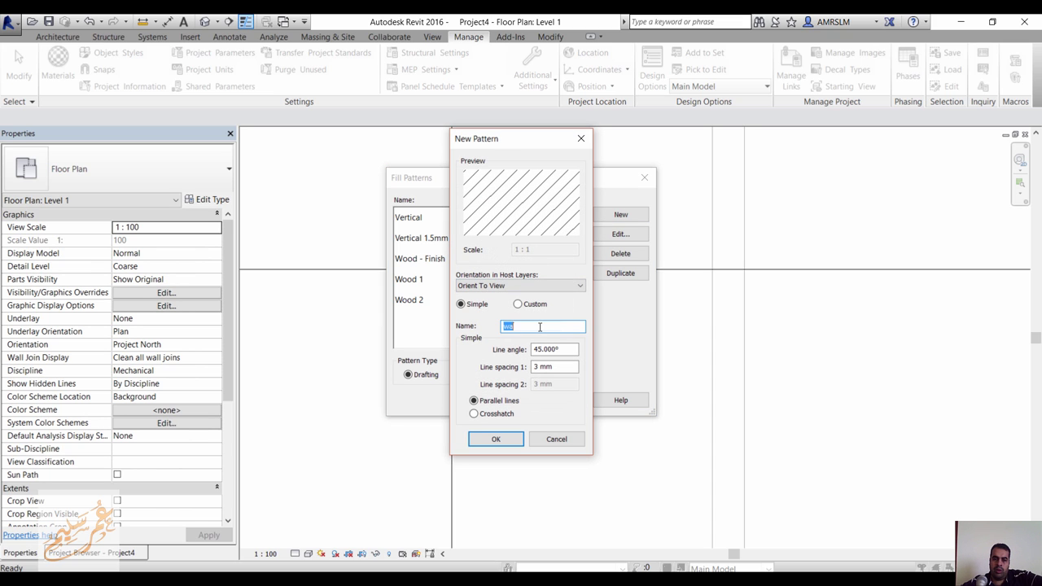
{"action": "type", "text": "wood 3"}
Step: Make the new pattern a crosshatch with a line angle of 14 and both line spacings set to 5 mm
{"action": "left_click", "coordinate": [570, 350]}
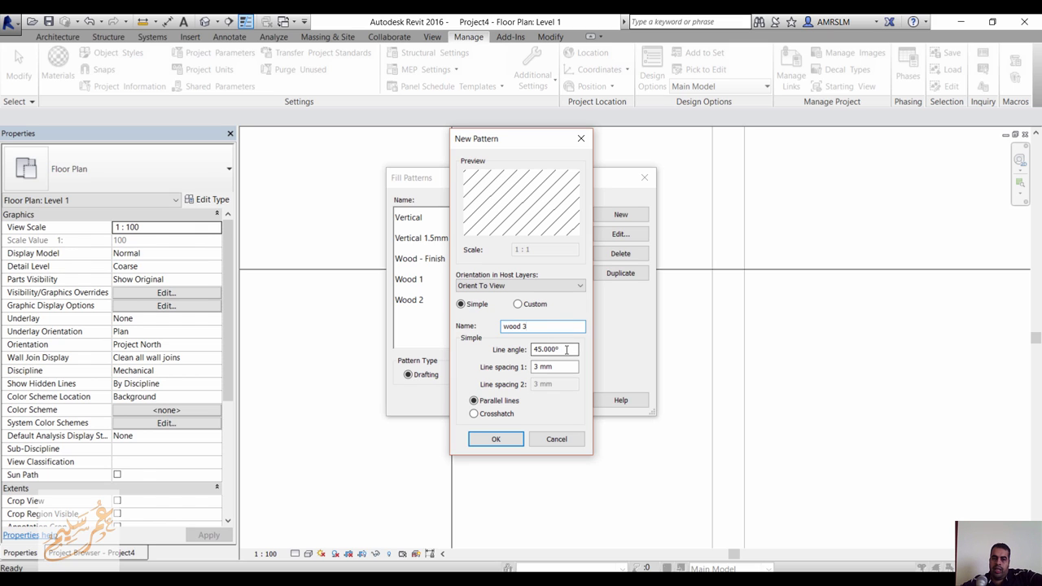
{"action": "type", "text": "14"}
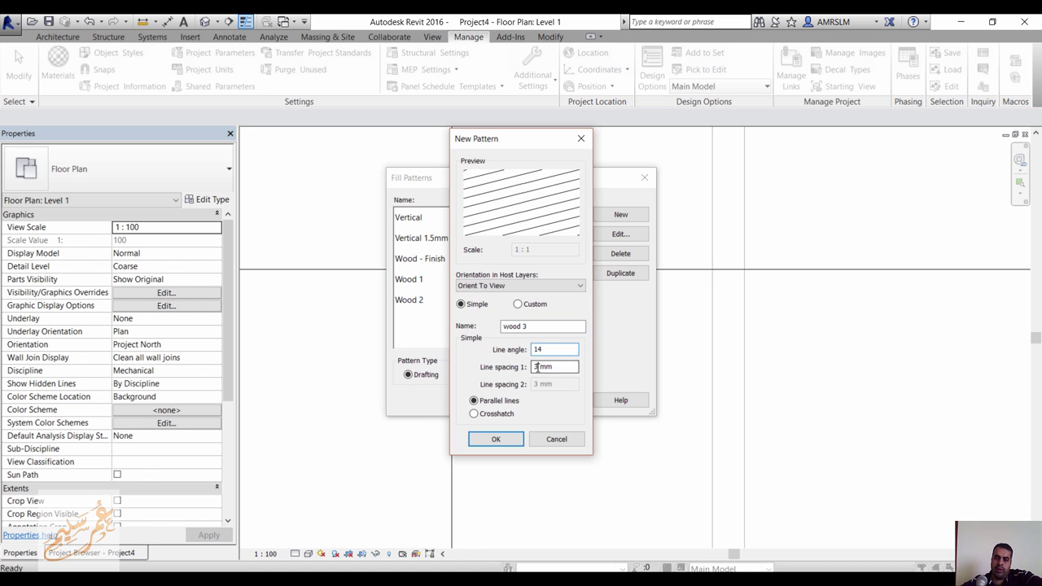
{"action": "double_click", "coordinate": [536, 367]}
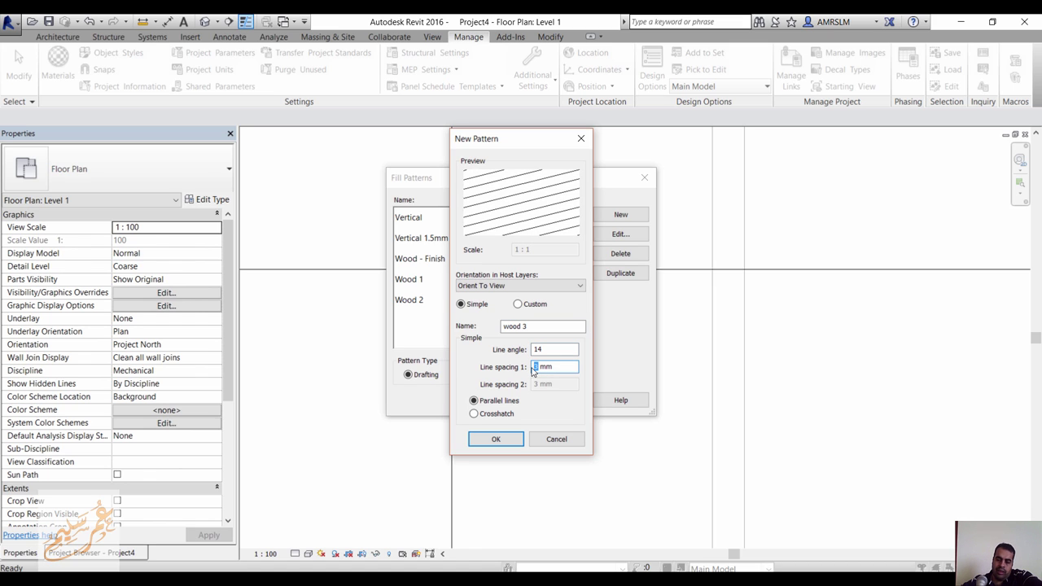
{"action": "type", "text": "5"}
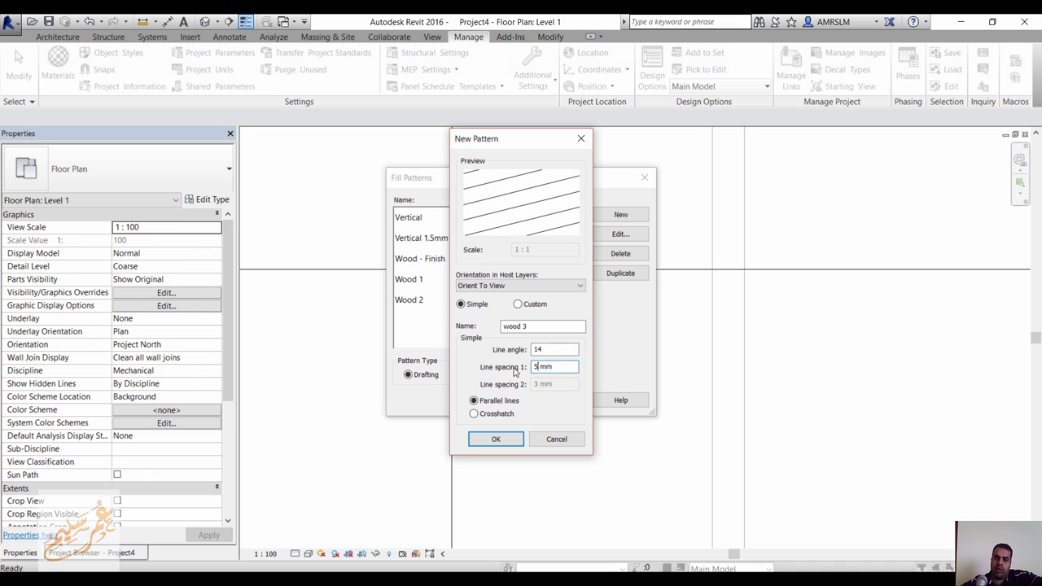
{"action": "left_click", "coordinate": [506, 414]}
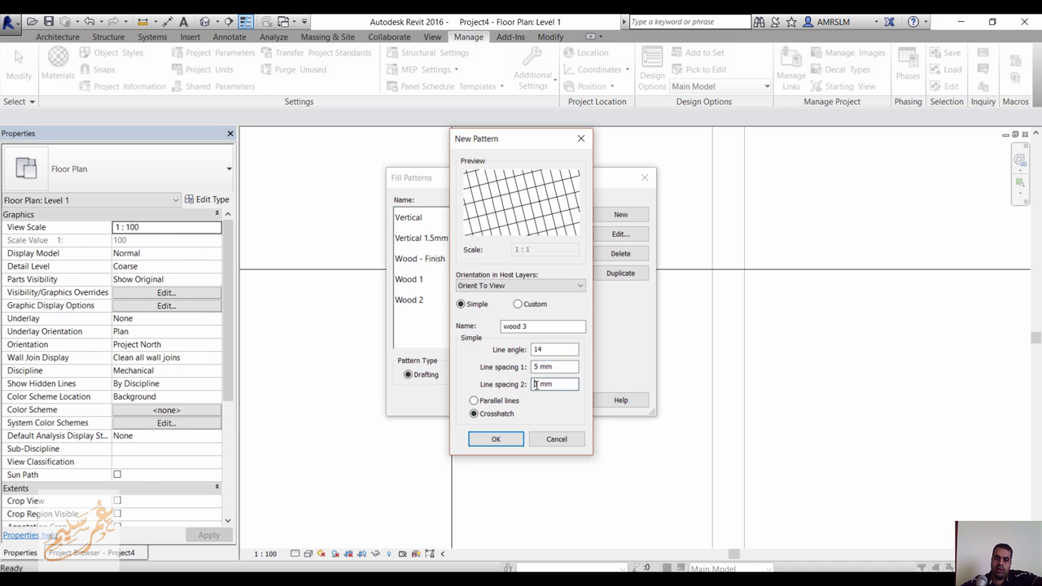
{"action": "double_click", "coordinate": [535, 384]}
{"action": "type", "text": "5"}
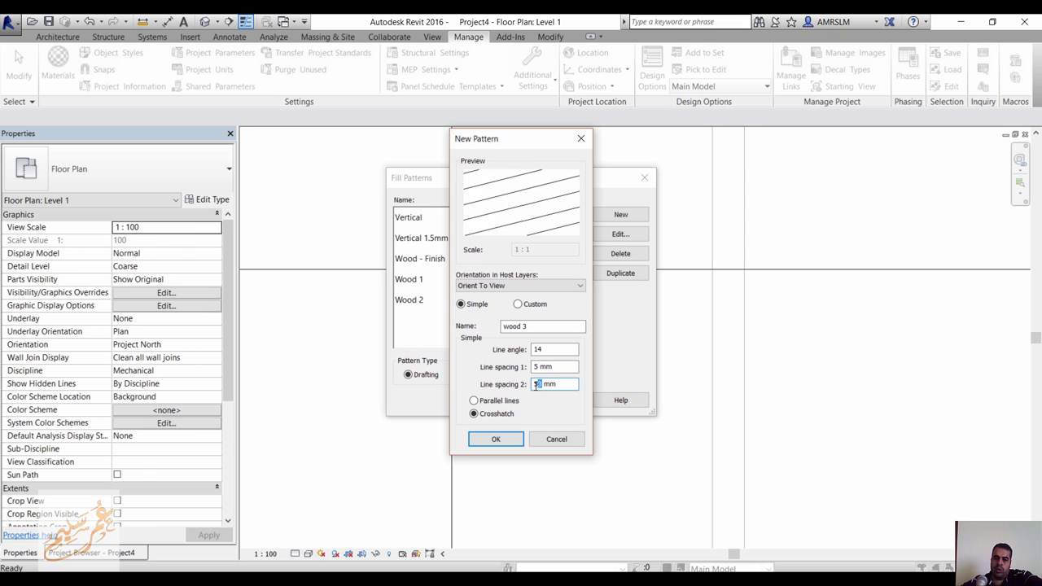
Step: Set the pattern's orientation in host layers to Keep Readable, create it, and close the fill patterns without saving
{"action": "left_click", "coordinate": [521, 286]}
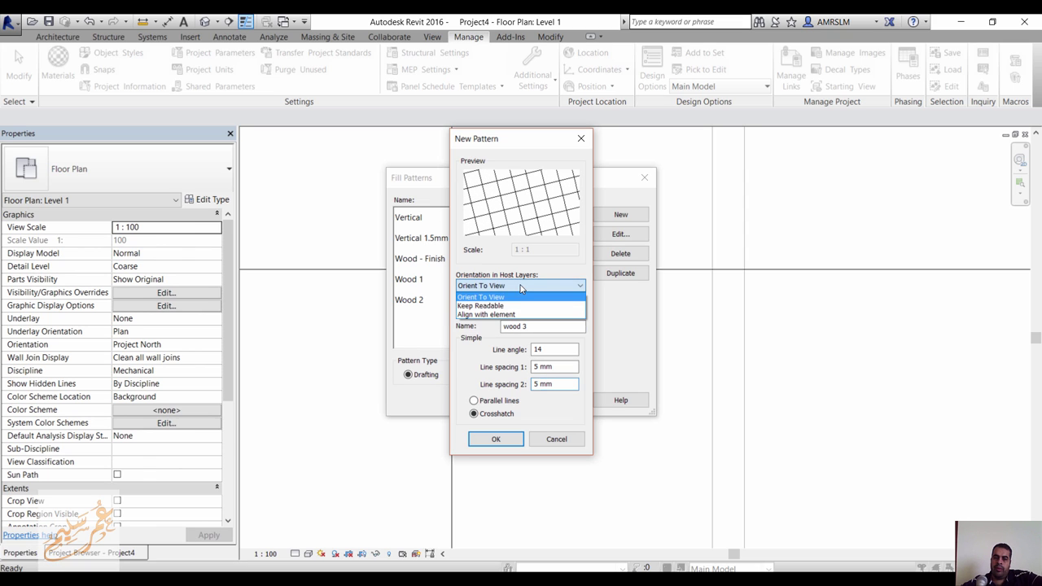
{"action": "left_click", "coordinate": [517, 307]}
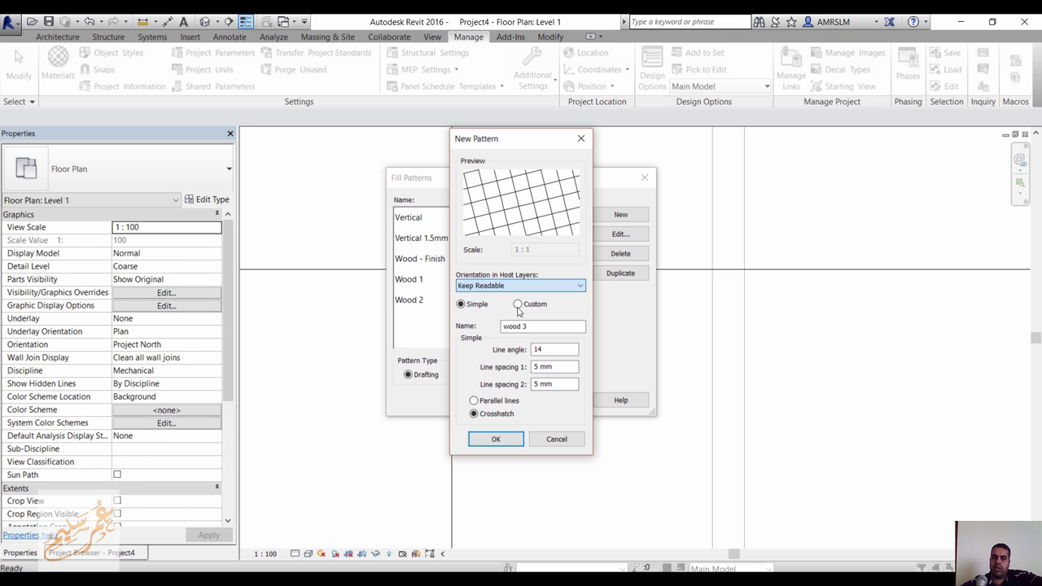
{"action": "left_click", "coordinate": [503, 440]}
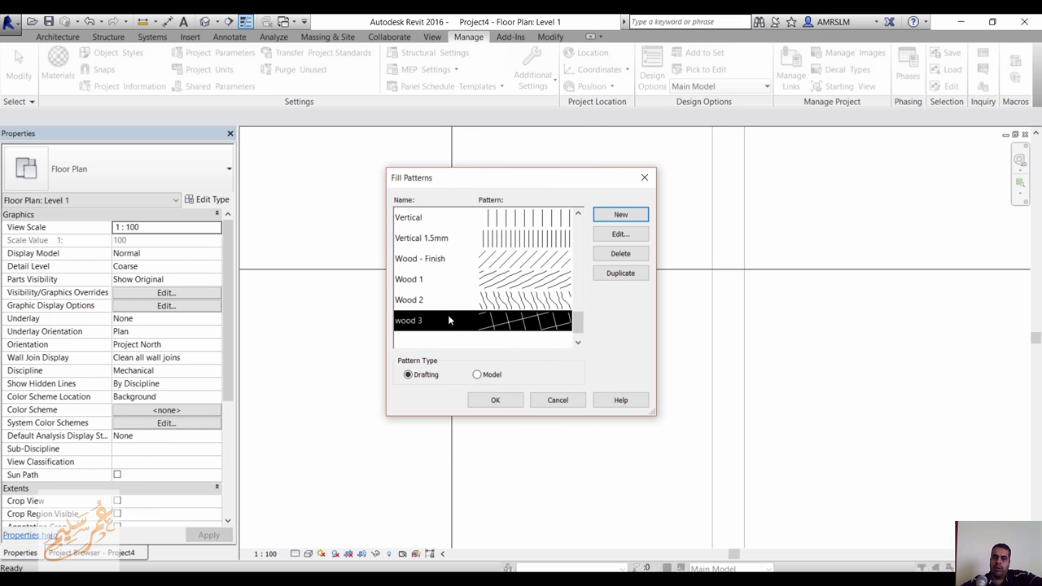
{"action": "left_click", "coordinate": [504, 241]}
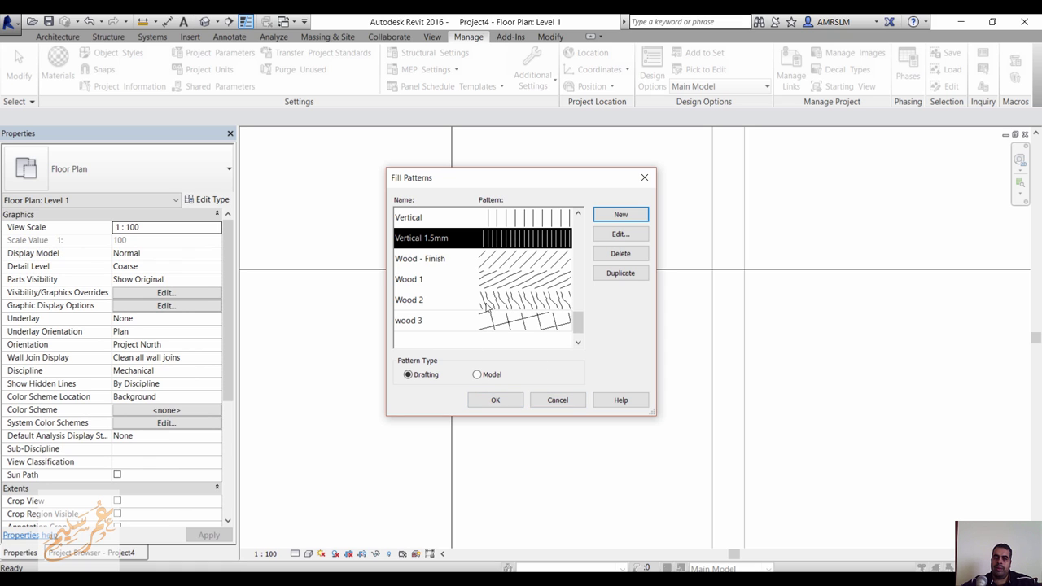
{"action": "left_click", "coordinate": [536, 403]}
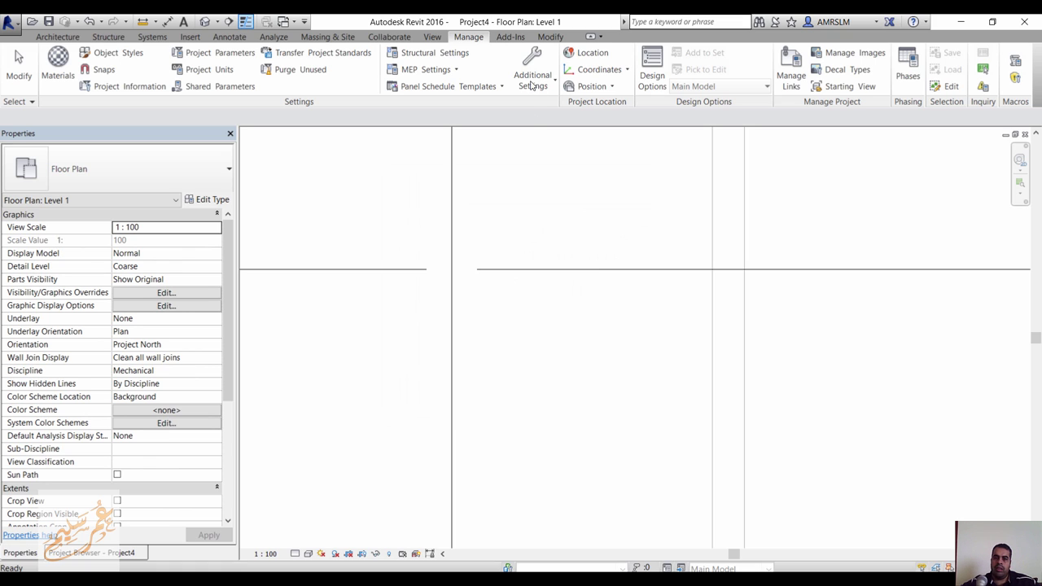
Step: Inspect the 1.5in Square - Medium Blue appearance asset from the material assets library and close the Asset Editor without saving
{"action": "left_click", "coordinate": [533, 81]}
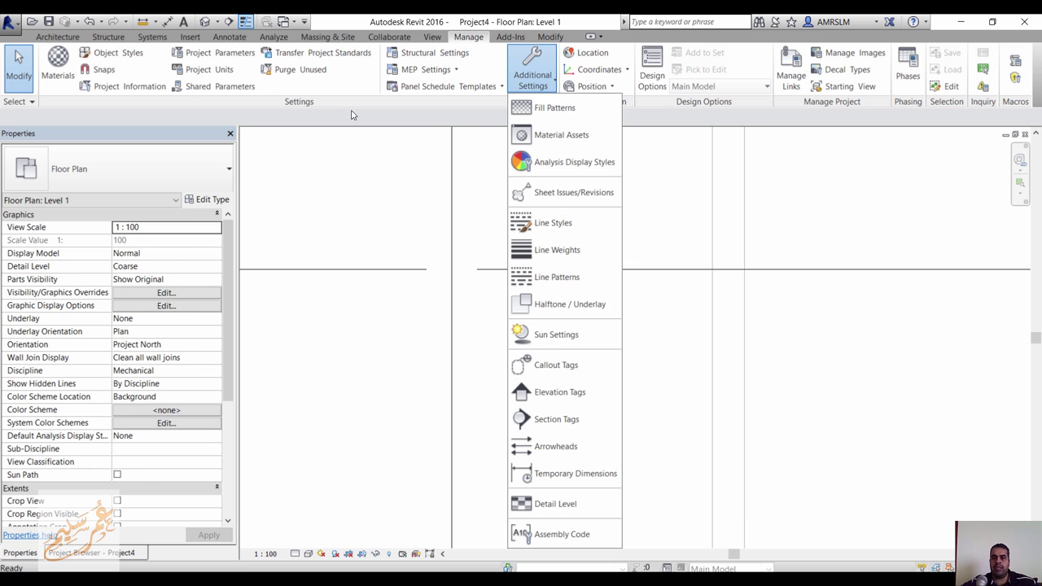
{"action": "left_click", "coordinate": [561, 136]}
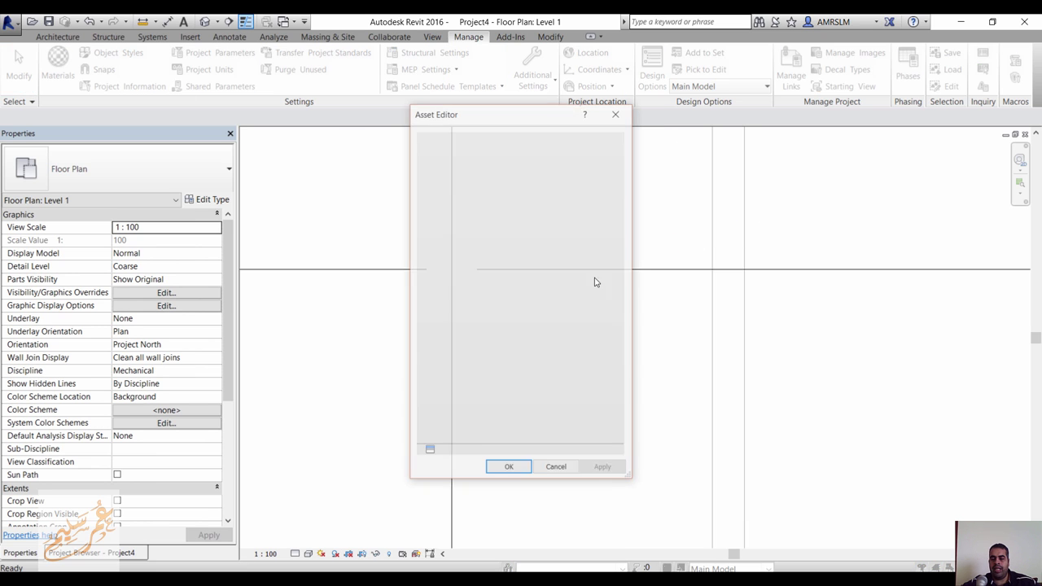
{"action": "left_click", "coordinate": [429, 453]}
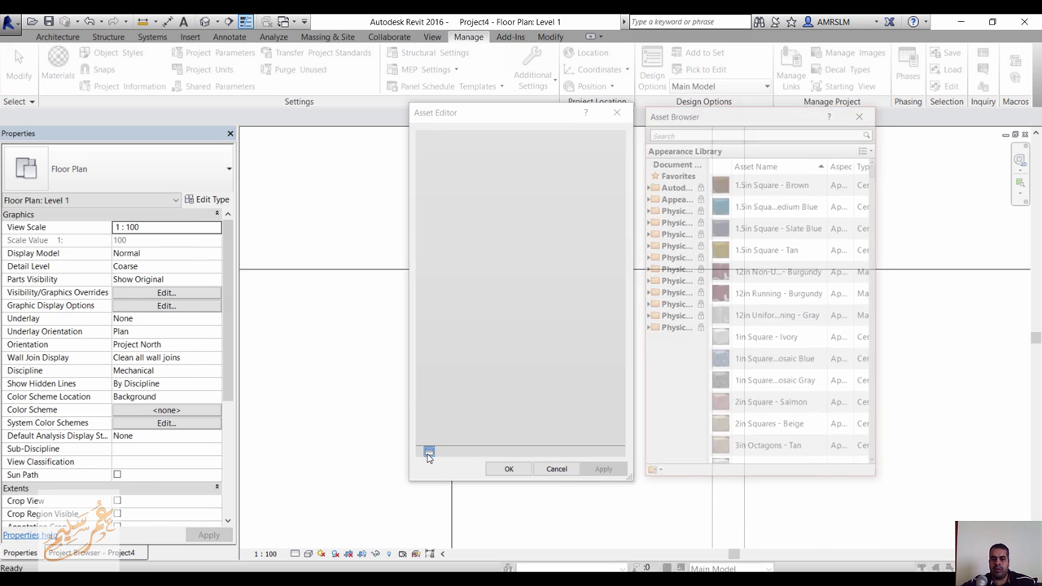
{"action": "double_click", "coordinate": [794, 206]}
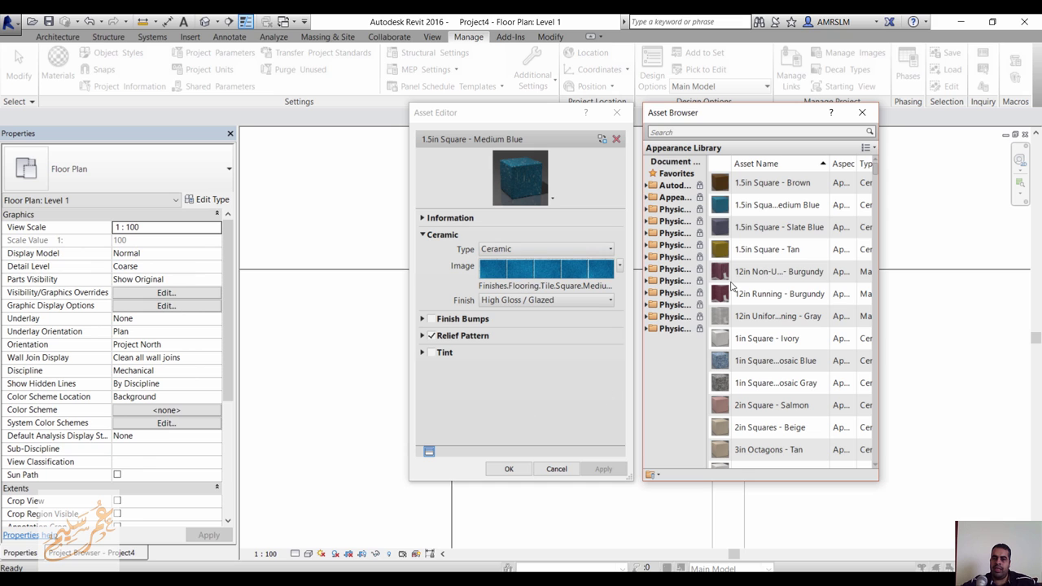
{"action": "left_click", "coordinate": [557, 469]}
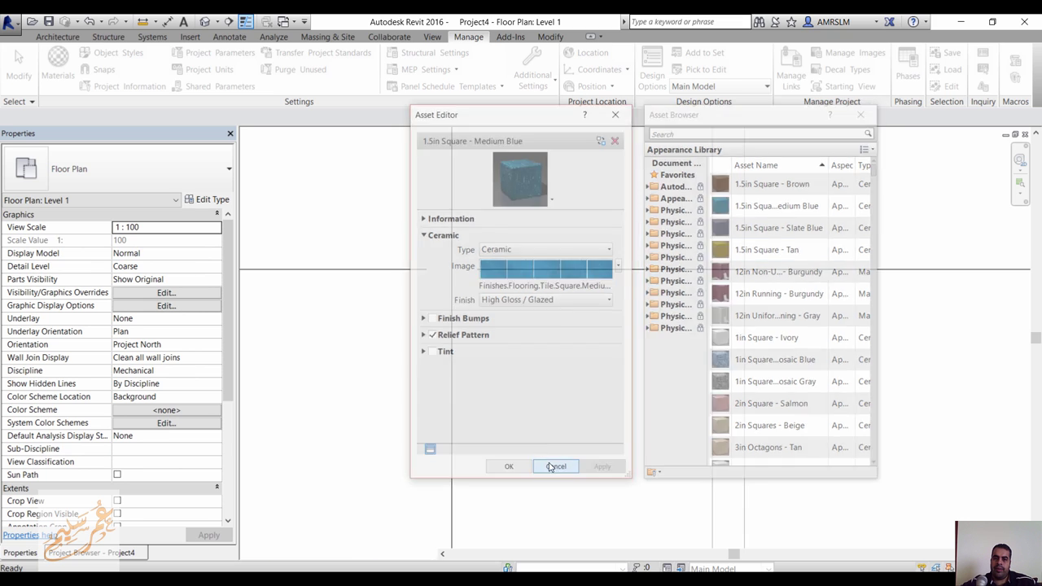
Step: Create a colored surface analysis display style named as, review its color mapping, and cancel the analysis display styles
{"action": "left_click", "coordinate": [533, 81]}
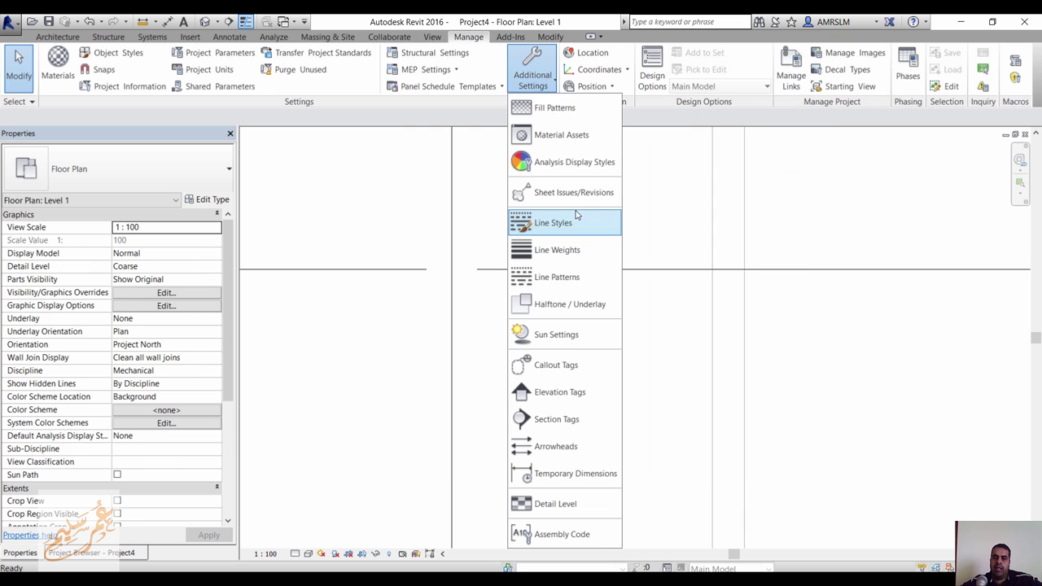
{"action": "left_click", "coordinate": [576, 163]}
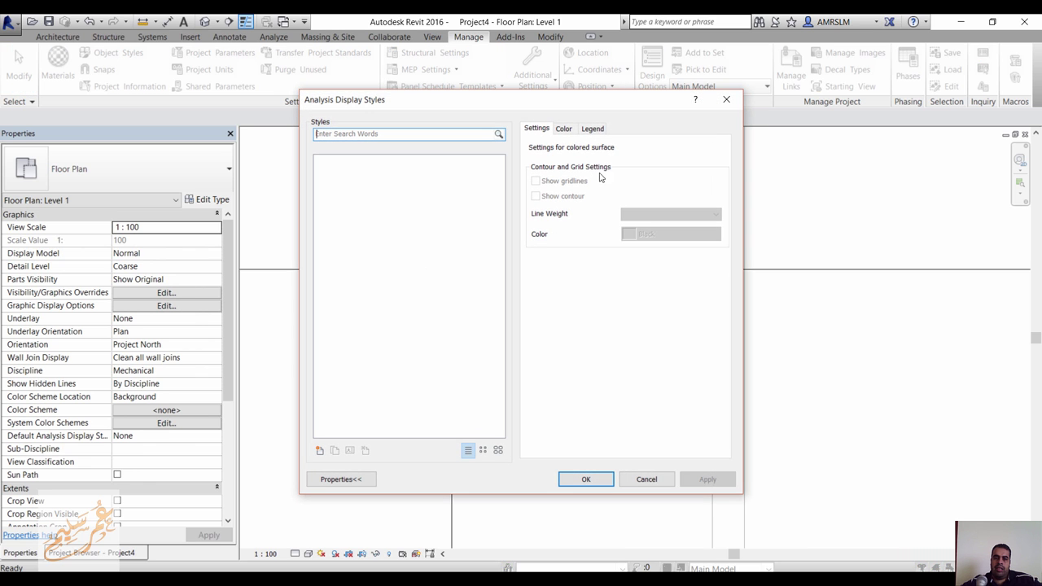
{"action": "left_click", "coordinate": [319, 451]}
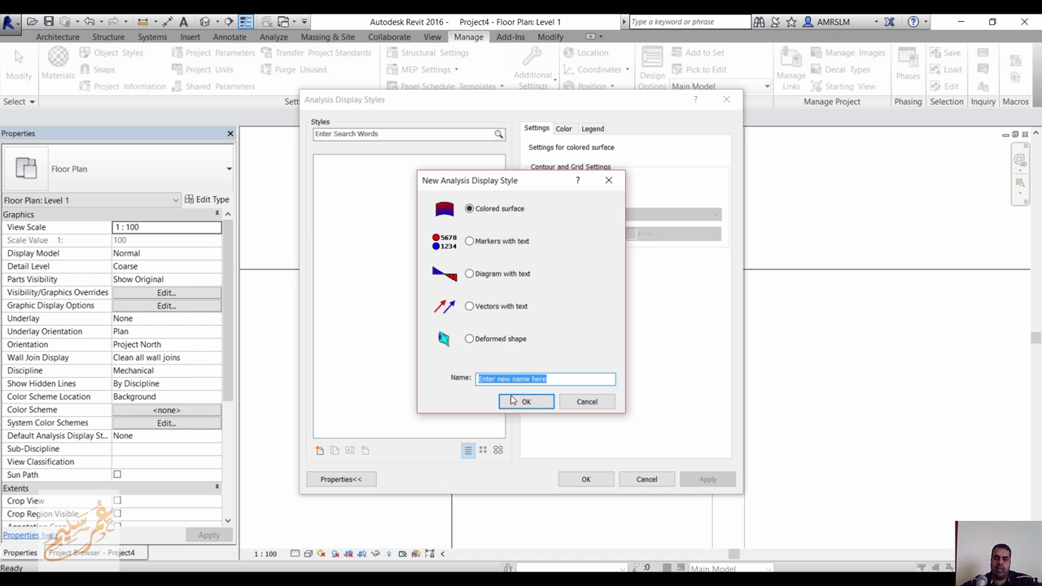
{"action": "type", "text": "as"}
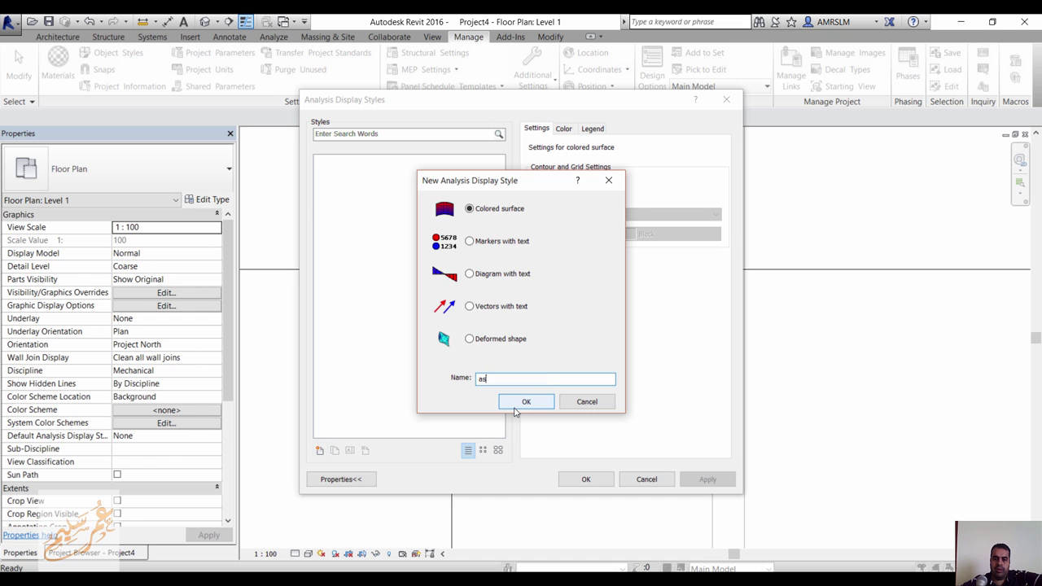
{"action": "left_click", "coordinate": [516, 405]}
{"action": "left_click", "coordinate": [563, 128]}
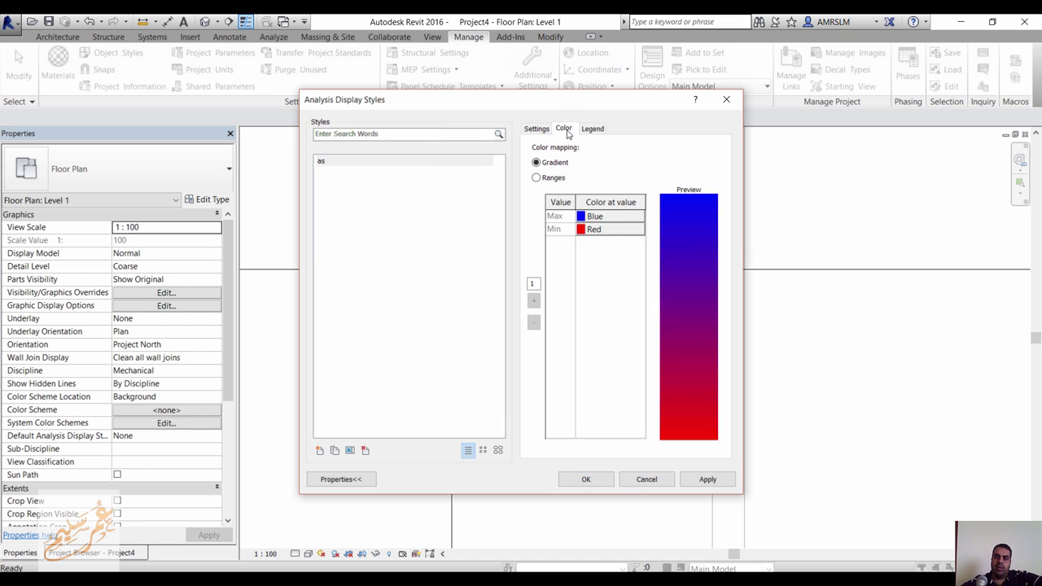
{"action": "left_click", "coordinate": [646, 479]}
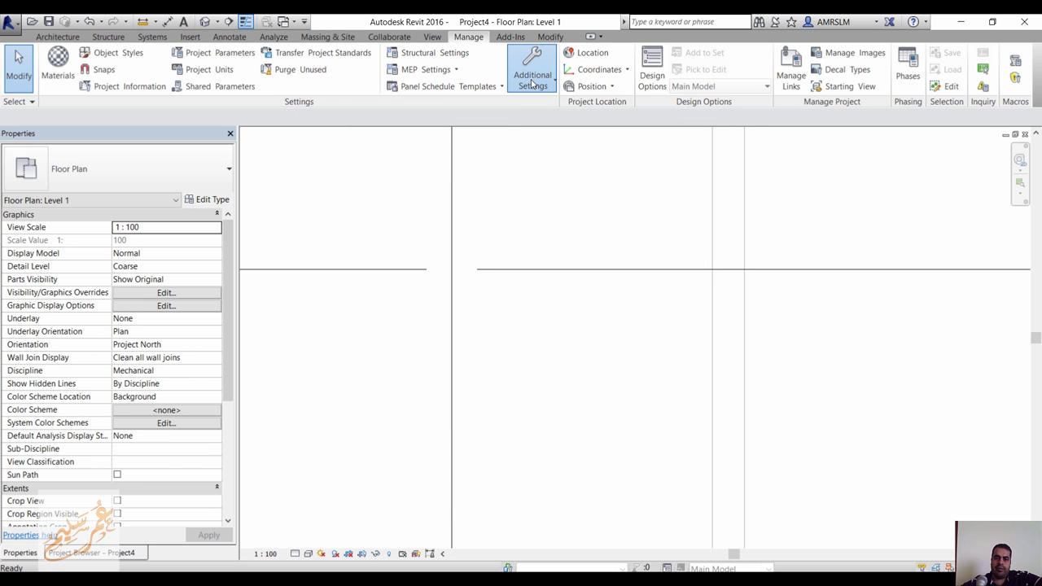
Step: Open the sheet issues/revisions settings and change the first revision's numbering to Alphanumeric
{"action": "left_click", "coordinate": [533, 82]}
{"action": "left_click", "coordinate": [581, 200]}
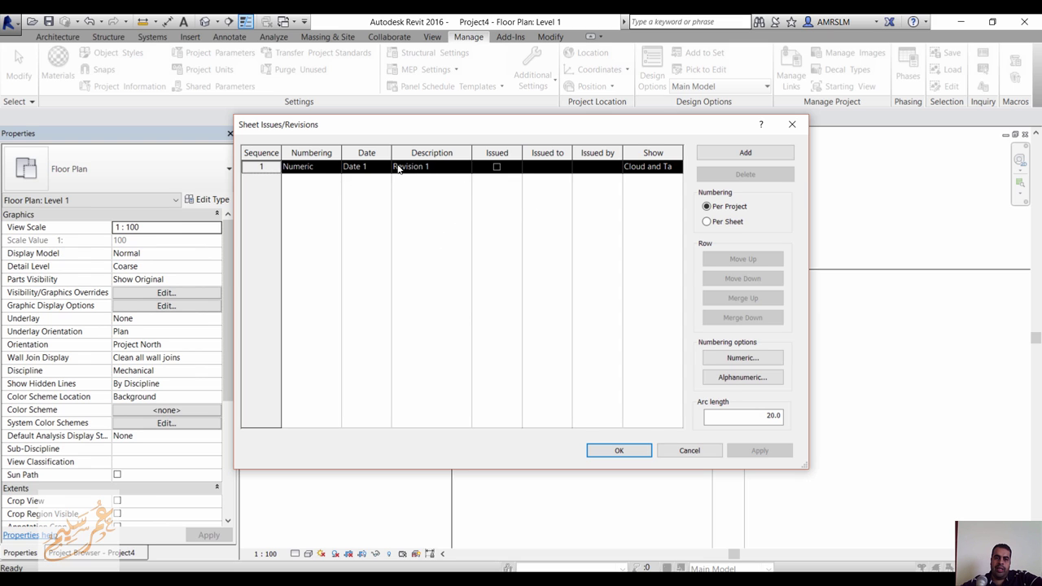
{"action": "left_click", "coordinate": [373, 167]}
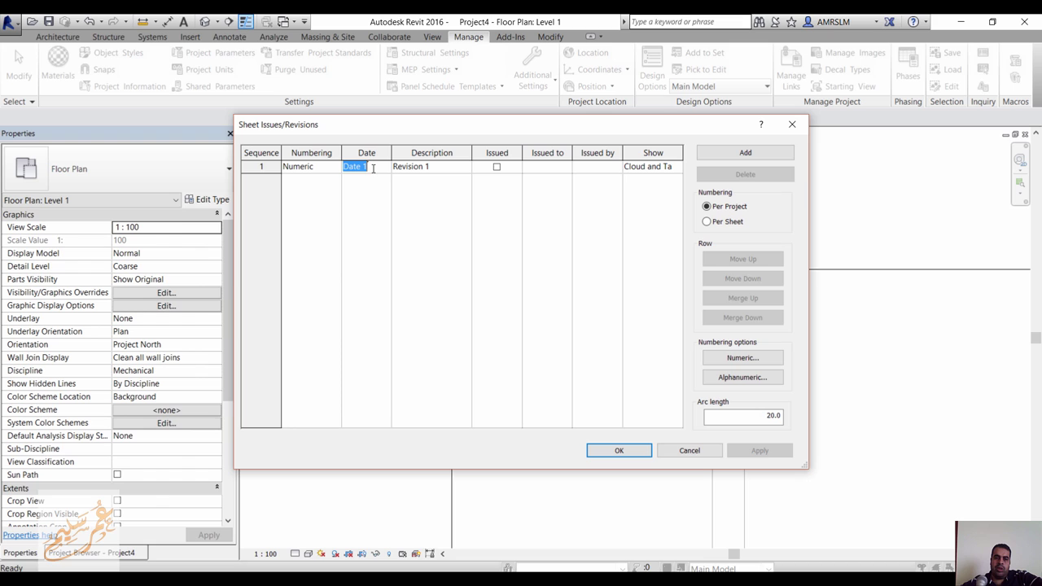
{"action": "left_click", "coordinate": [327, 166]}
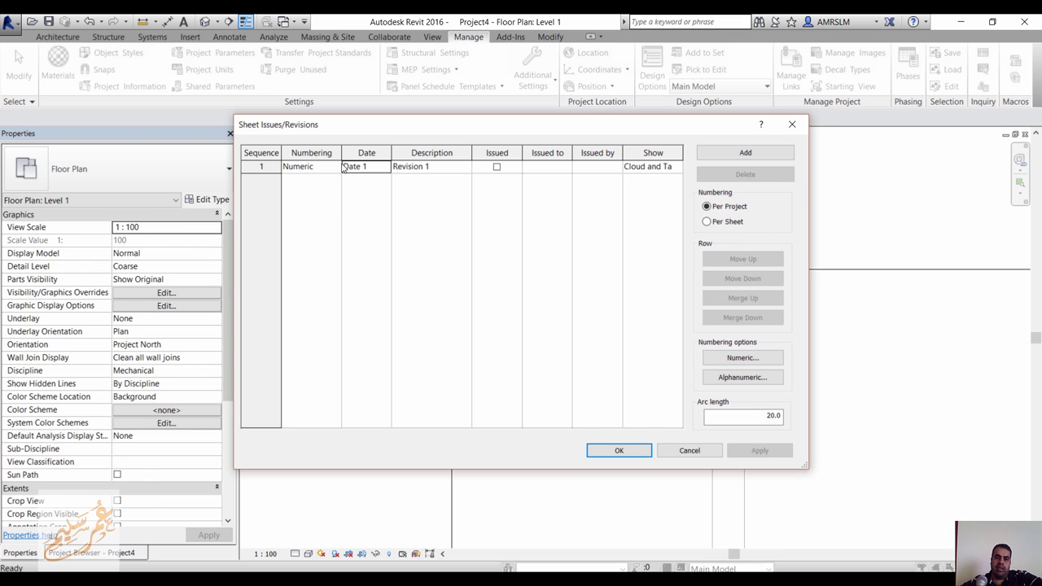
{"action": "left_click", "coordinate": [336, 167]}
{"action": "left_click", "coordinate": [330, 176]}
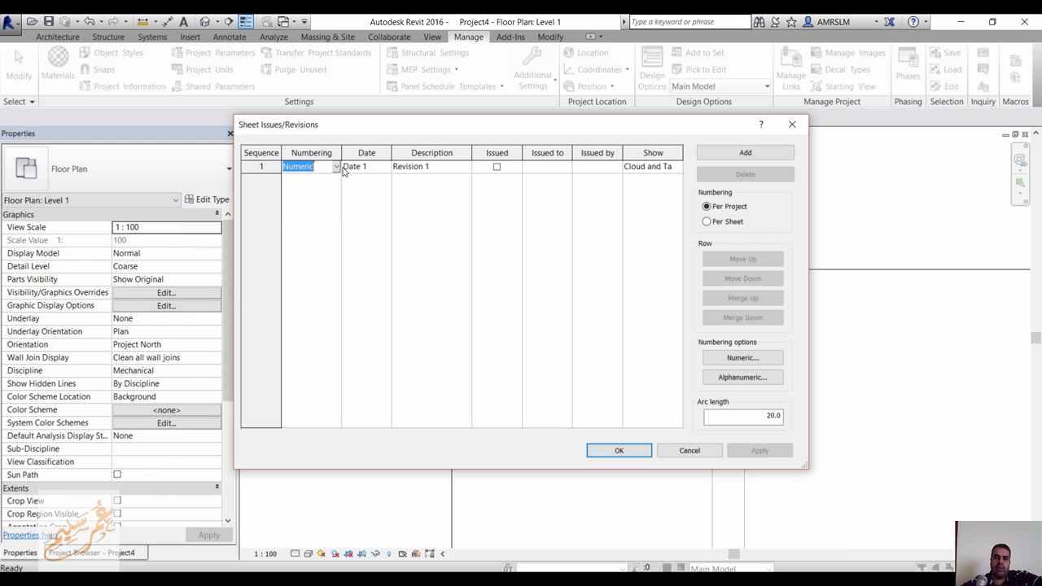
{"action": "left_click", "coordinate": [336, 167]}
{"action": "left_click", "coordinate": [324, 191]}
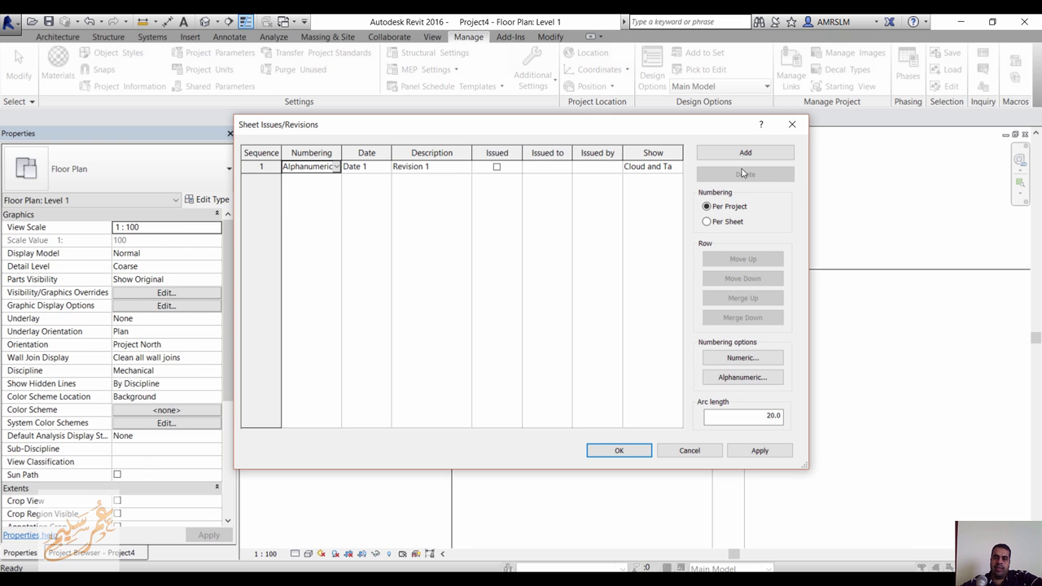
Step: Add a second revision and set the descriptions to sd for the first revision and dd for the second
{"action": "left_click", "coordinate": [746, 154]}
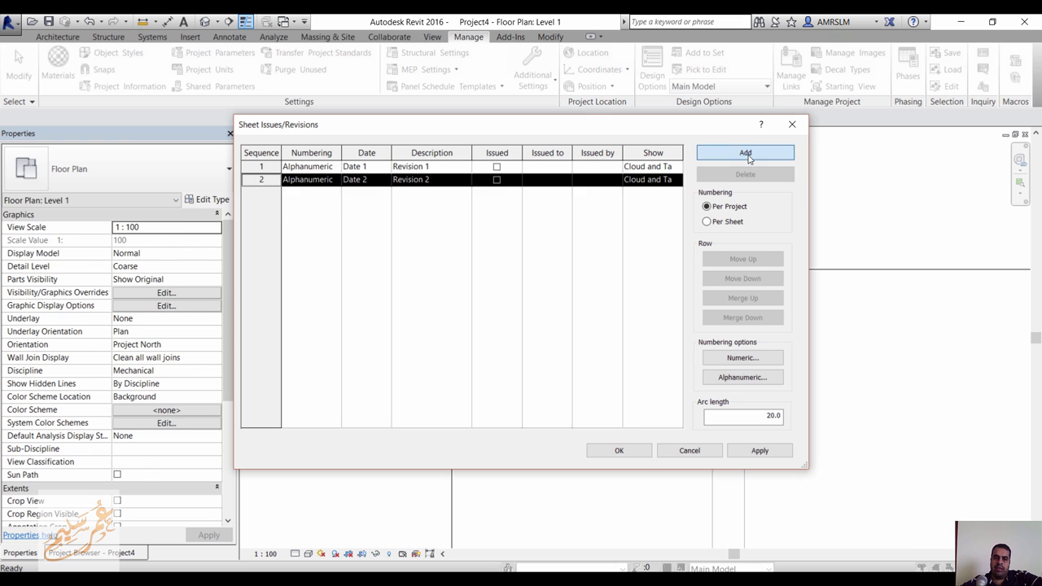
{"action": "left_click", "coordinate": [442, 168]}
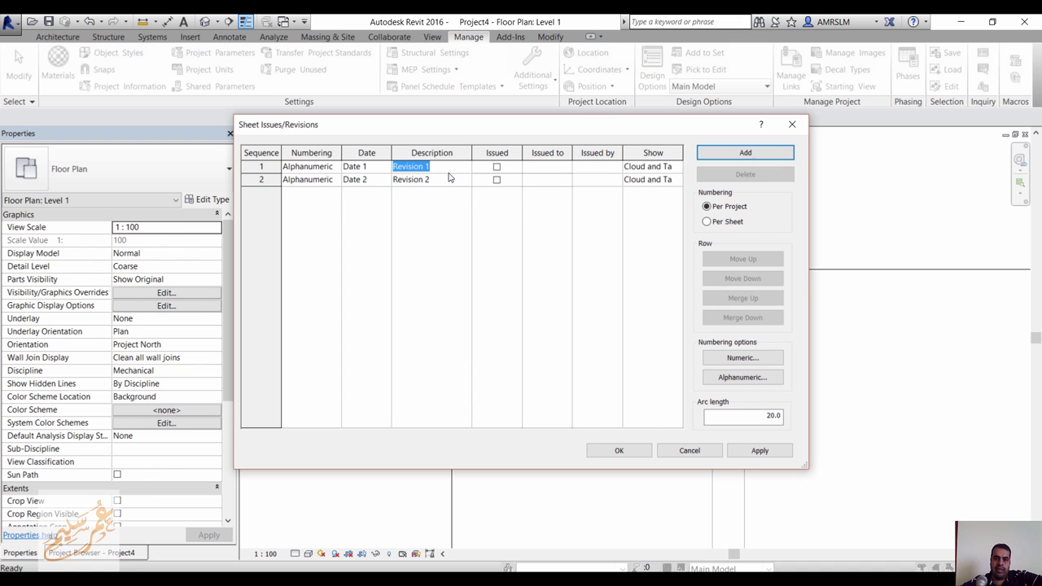
{"action": "type", "text": "sd"}
{"action": "left_click", "coordinate": [449, 179]}
{"action": "type", "text": "dd"}
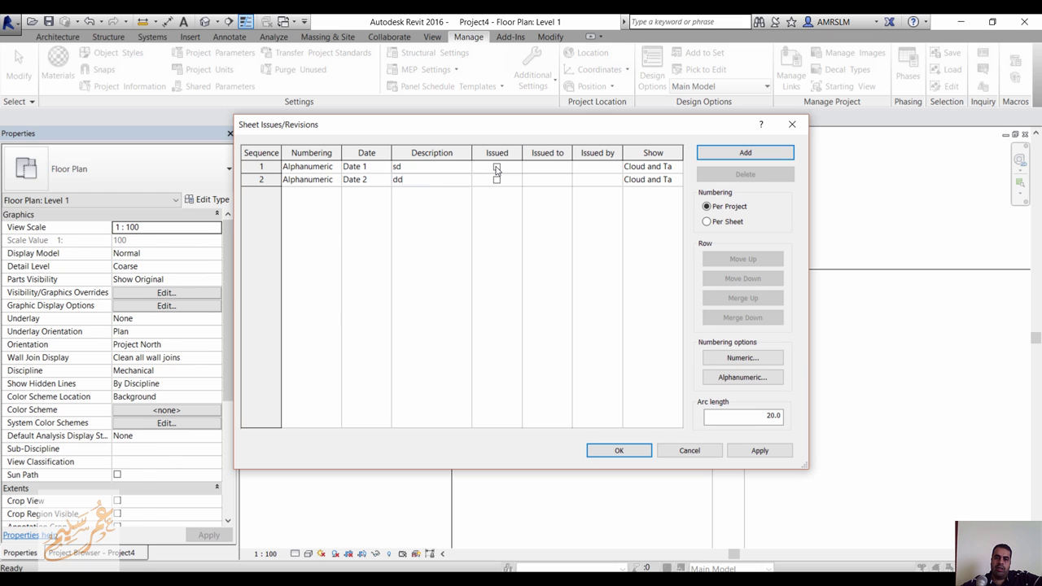
Step: Mark the first revision as issued, and try per-sheet revision numbering but decline the switch
{"action": "left_click", "coordinate": [497, 167]}
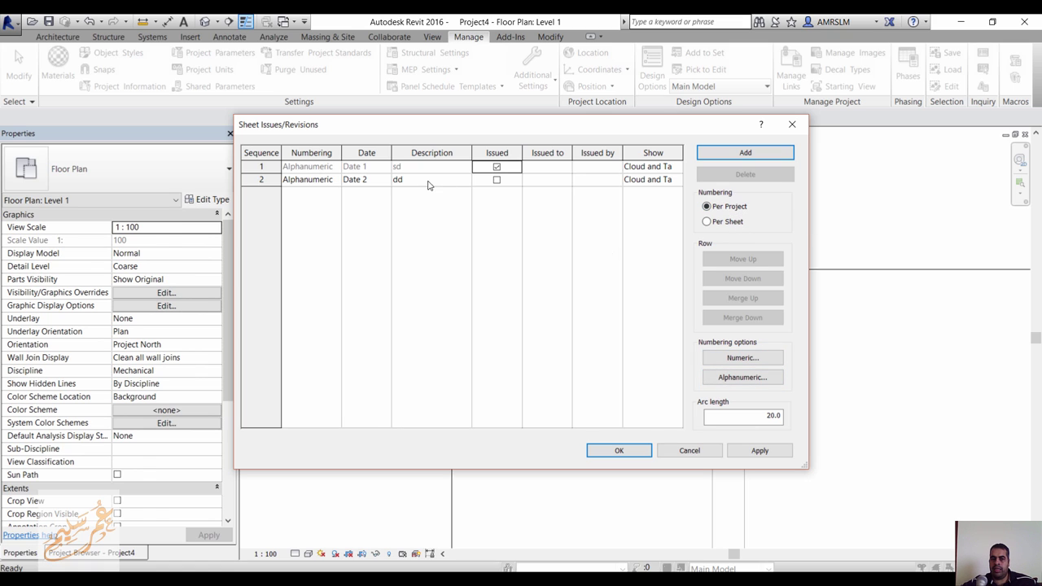
{"action": "left_click", "coordinate": [726, 222]}
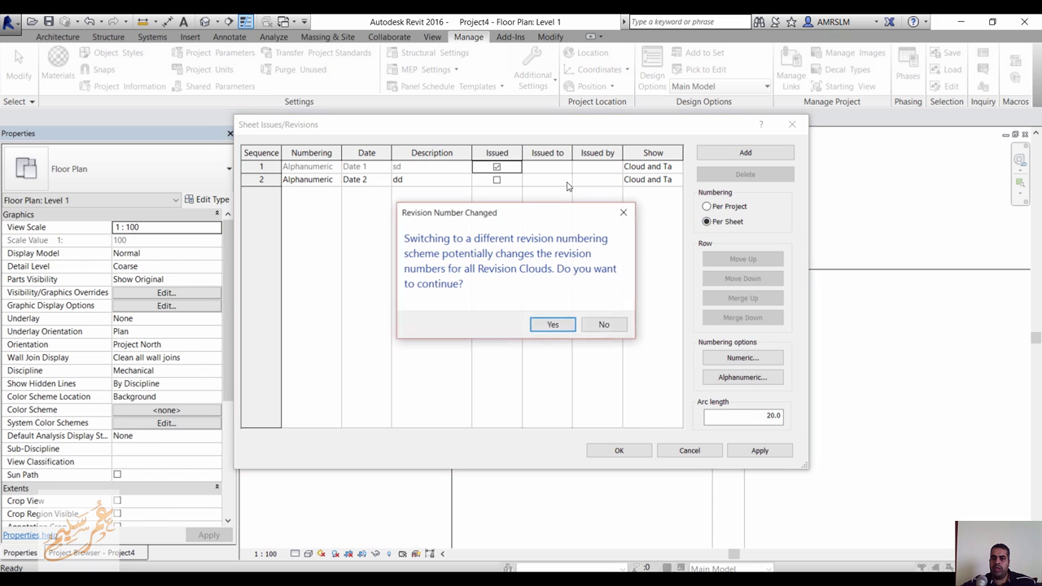
{"action": "left_click", "coordinate": [602, 327]}
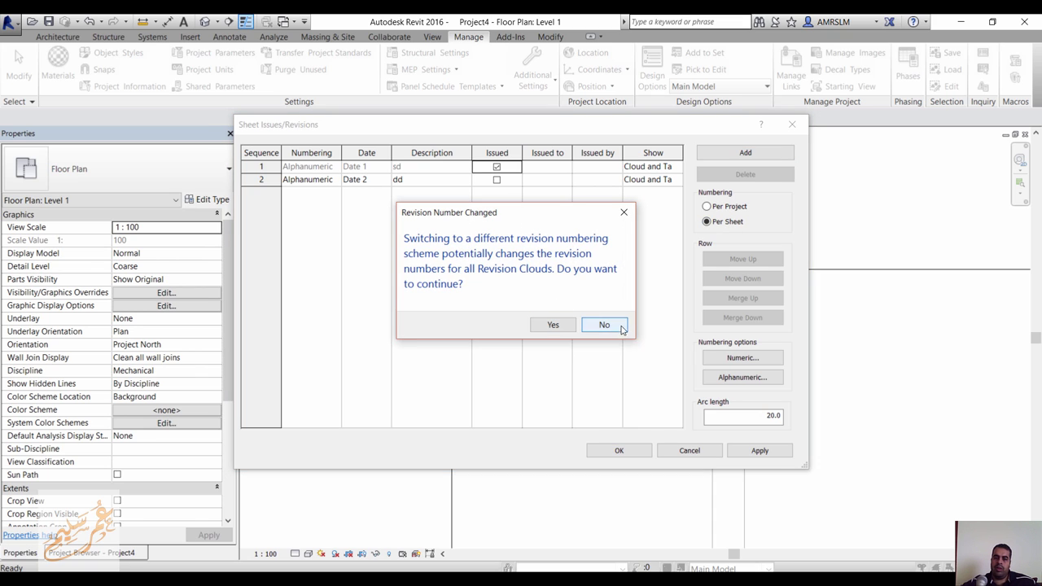
Step: Enter al as the numeric numbering prefix, review the alphanumeric options, and cancel both the numbering options and the sheet revisions
{"action": "left_click", "coordinate": [742, 358]}
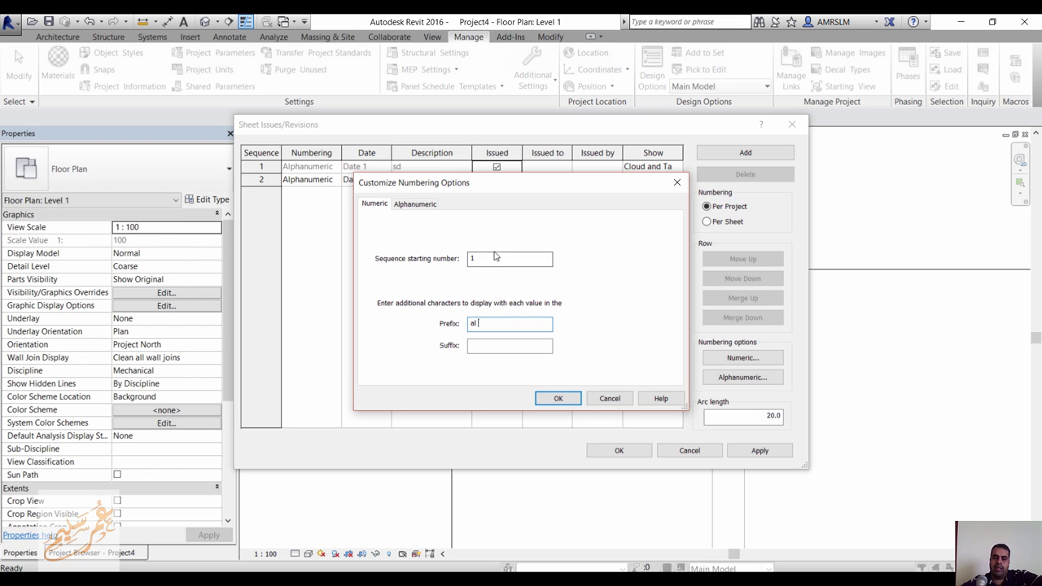
{"action": "left_click", "coordinate": [415, 204]}
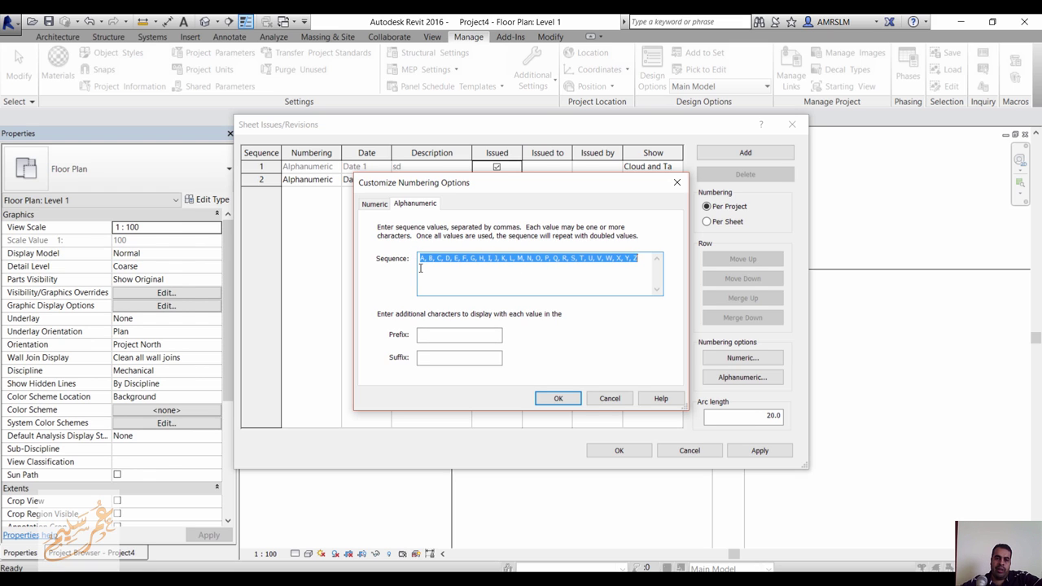
{"action": "left_click", "coordinate": [437, 334]}
{"action": "left_click", "coordinate": [437, 358]}
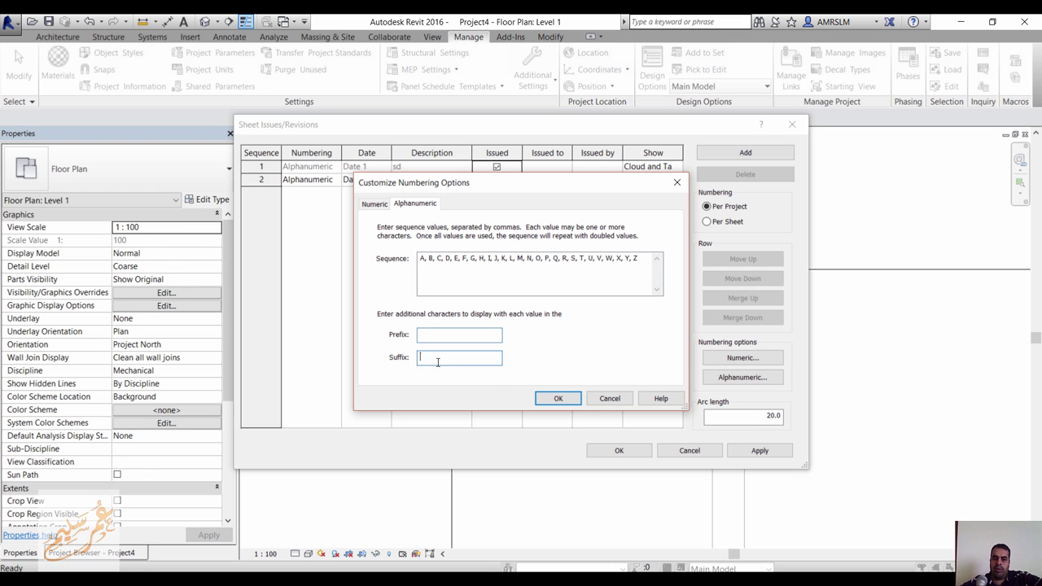
{"action": "left_click", "coordinate": [616, 402]}
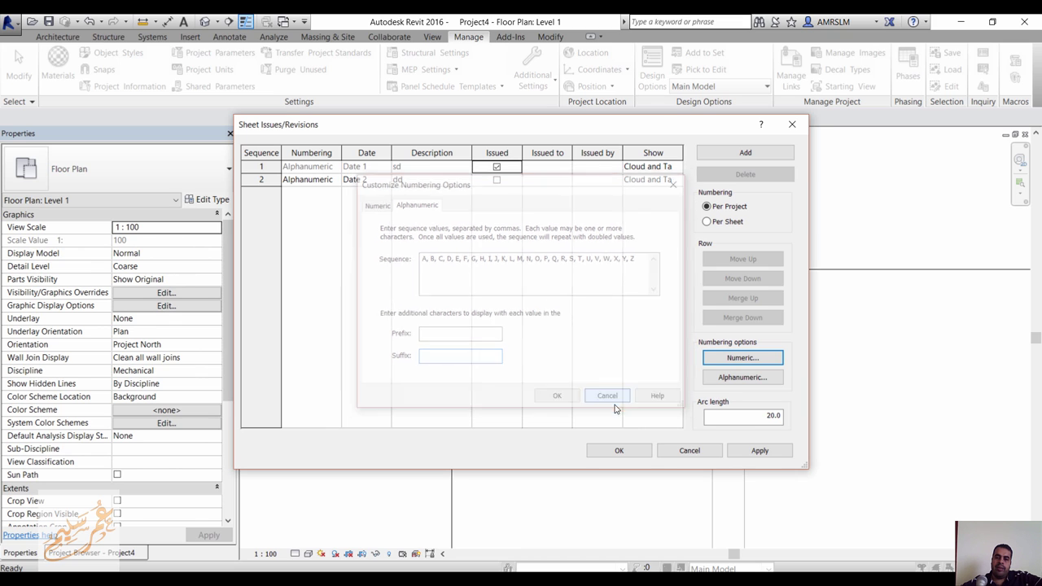
{"action": "left_click", "coordinate": [658, 450]}
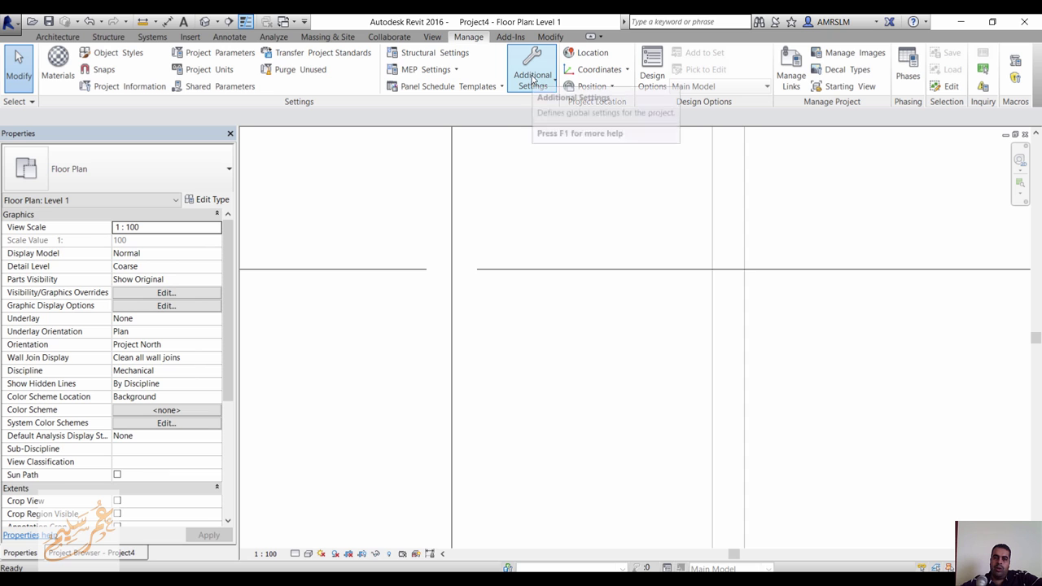
Step: In the line styles settings, create a new subcategory of Lines named q
{"action": "left_click", "coordinate": [533, 77]}
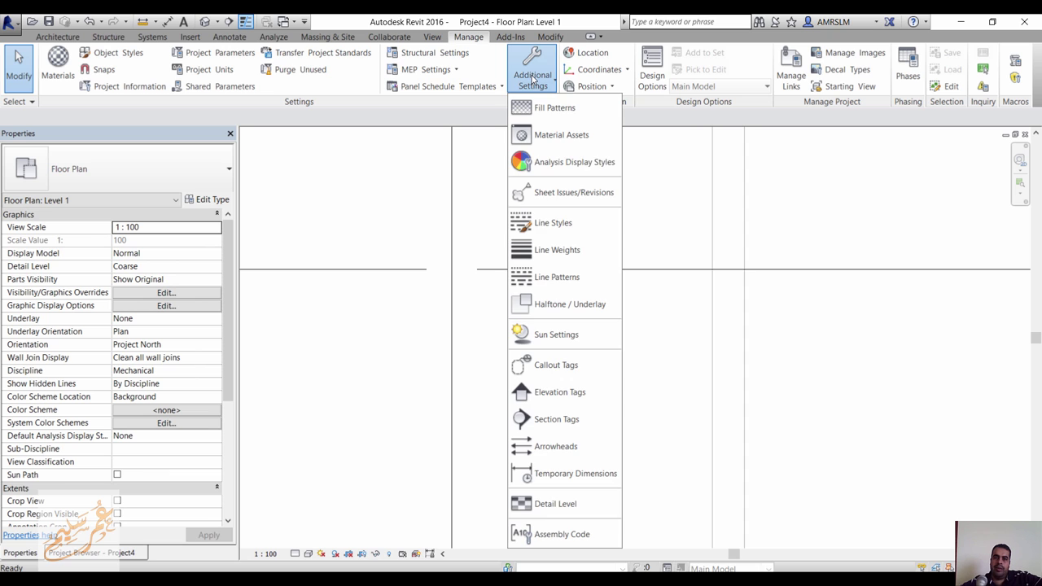
{"action": "left_click", "coordinate": [592, 235]}
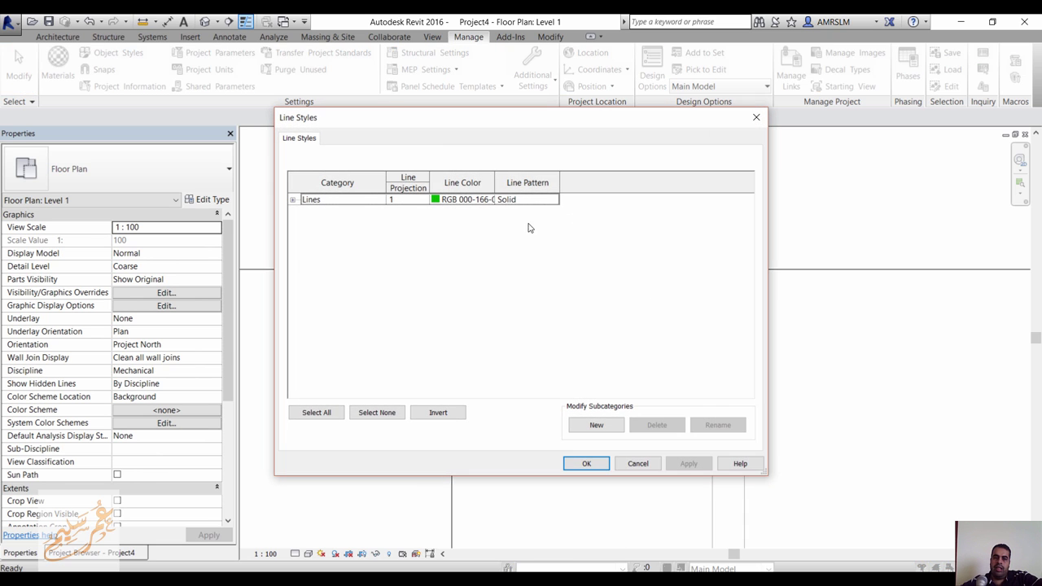
{"action": "left_click", "coordinate": [292, 200]}
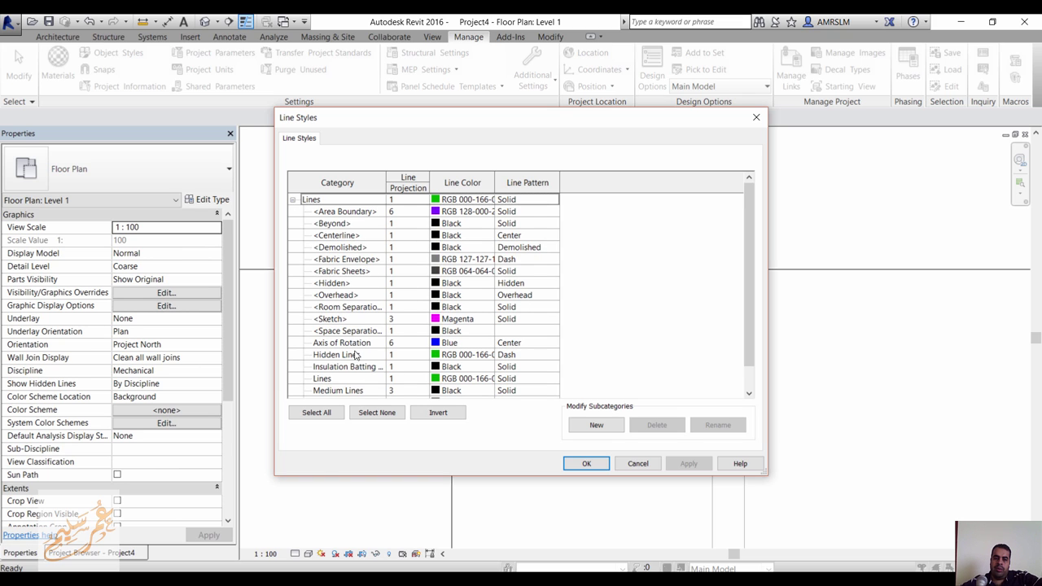
{"action": "scroll", "coordinate": [362, 338], "scroll_direction": "down", "scroll_amount": 1}
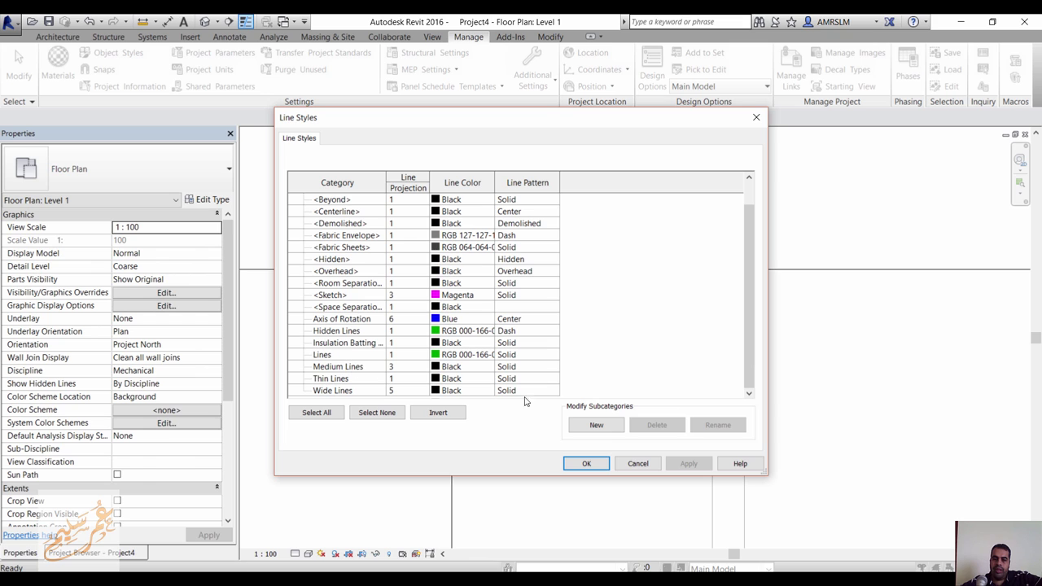
{"action": "left_click", "coordinate": [596, 424]}
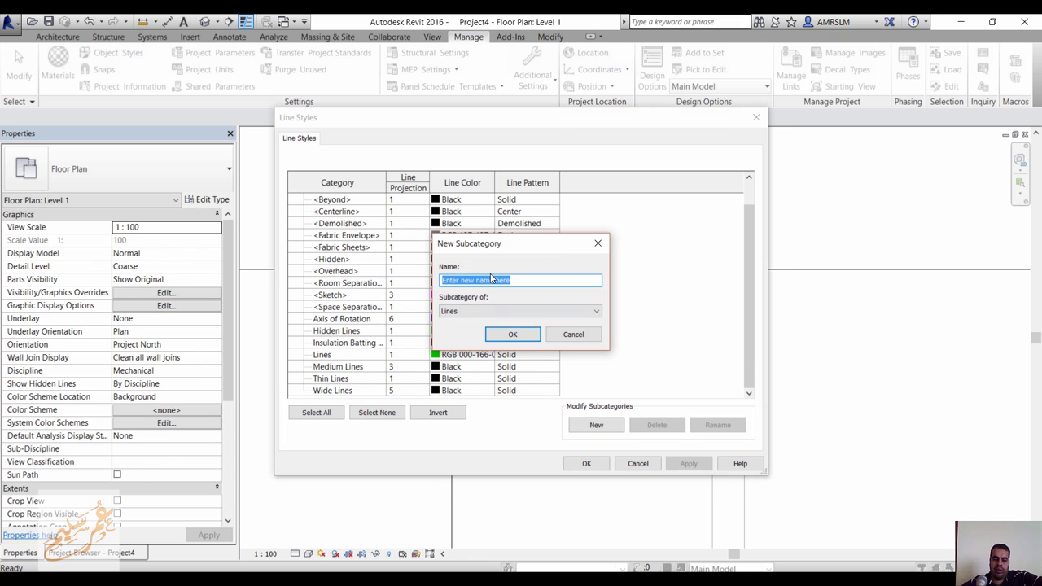
{"action": "type", "text": "q"}
{"action": "left_click", "coordinate": [512, 334]}
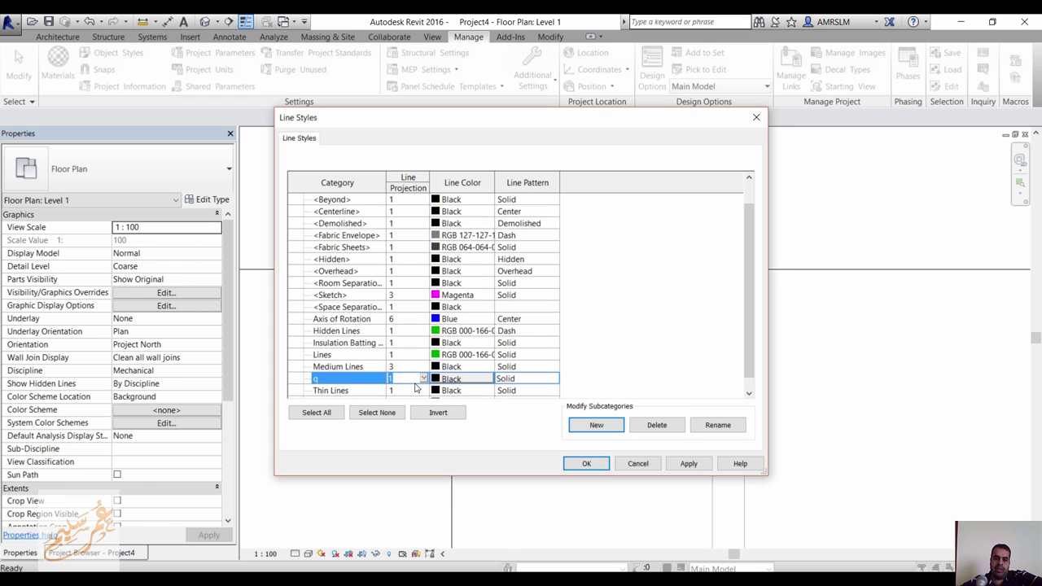
Step: Set line style q to projection line weight 6 and magenta colour, and save the line styles
{"action": "type", "text": "66"}
{"action": "left_click", "coordinate": [463, 384]}
{"action": "left_click_drag", "start_coordinate": [412, 379], "coordinate": [377, 378]}
{"action": "type", "text": "5"}
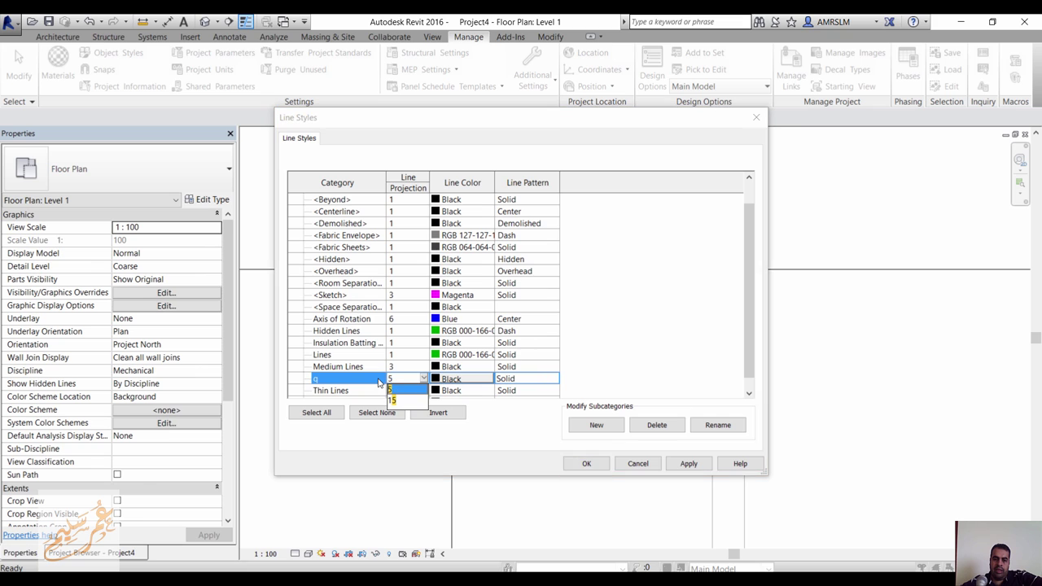
{"action": "type", "text": "6"}
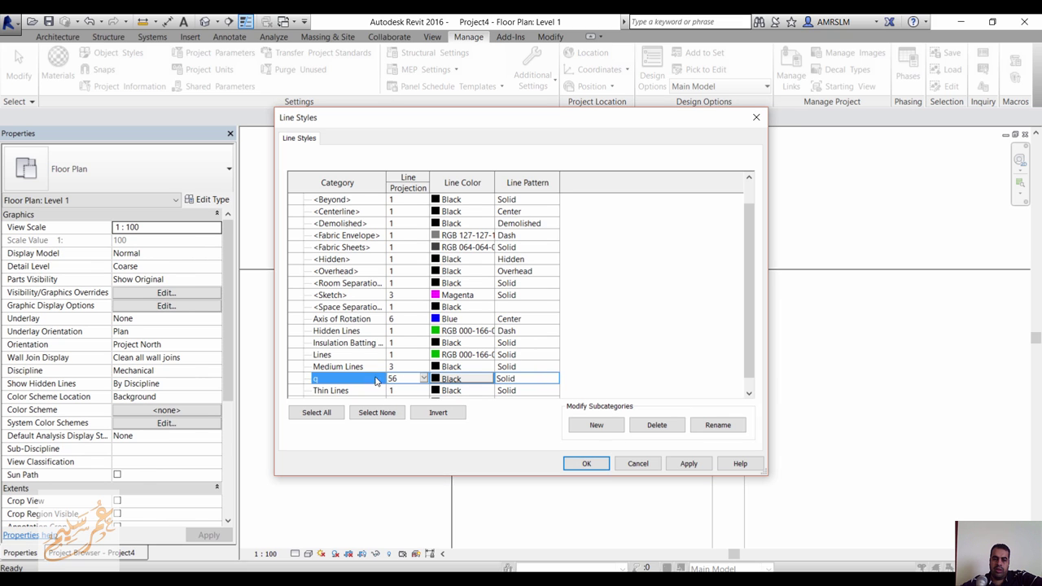
{"action": "left_click", "coordinate": [450, 379]}
{"action": "left_click", "coordinate": [486, 309]}
{"action": "left_click", "coordinate": [572, 411]}
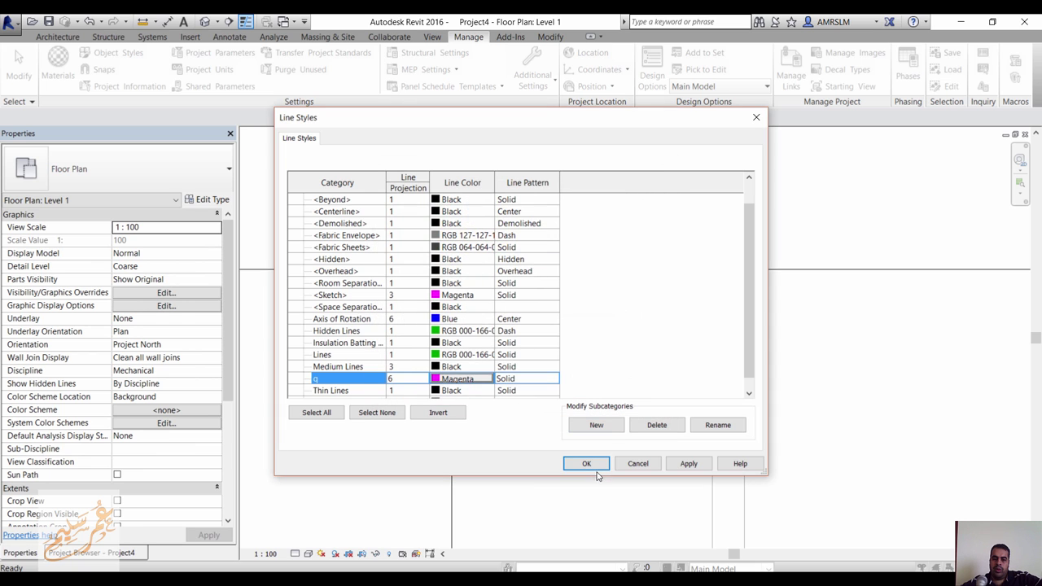
{"action": "left_click", "coordinate": [583, 460]}
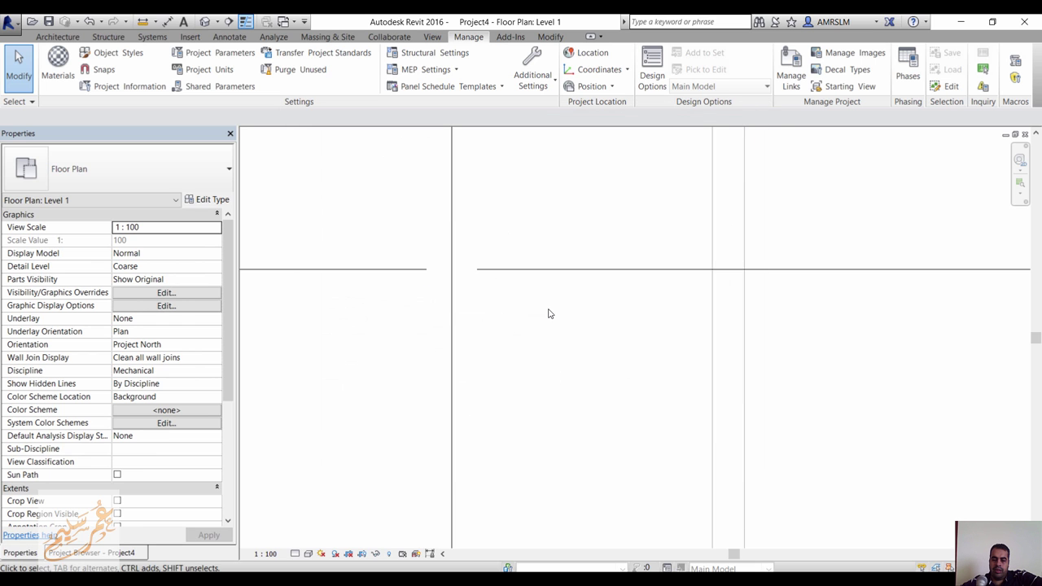
Step: Draw a steep, slanted detail line about 1880 mm long across the horizontal line in the Level 1 floor plan
{"action": "key", "text": "d"}
{"action": "key", "text": "l"}
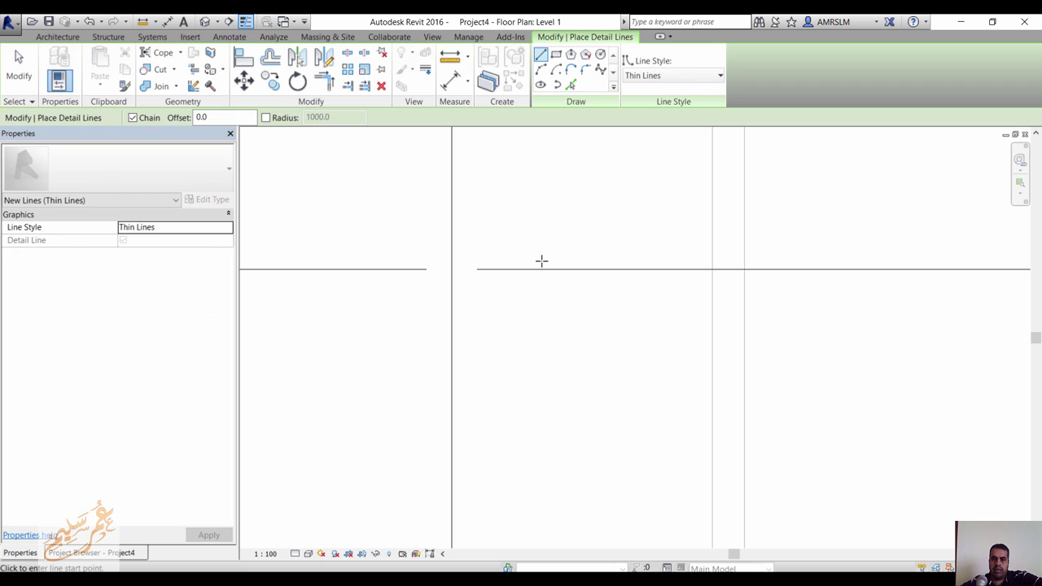
{"action": "left_click", "coordinate": [858, 196]}
{"action": "left_click", "coordinate": [556, 196]}
{"action": "left_click", "coordinate": [602, 490]}
{"action": "key", "text": "Escape"}
{"action": "key", "text": "Escape"}
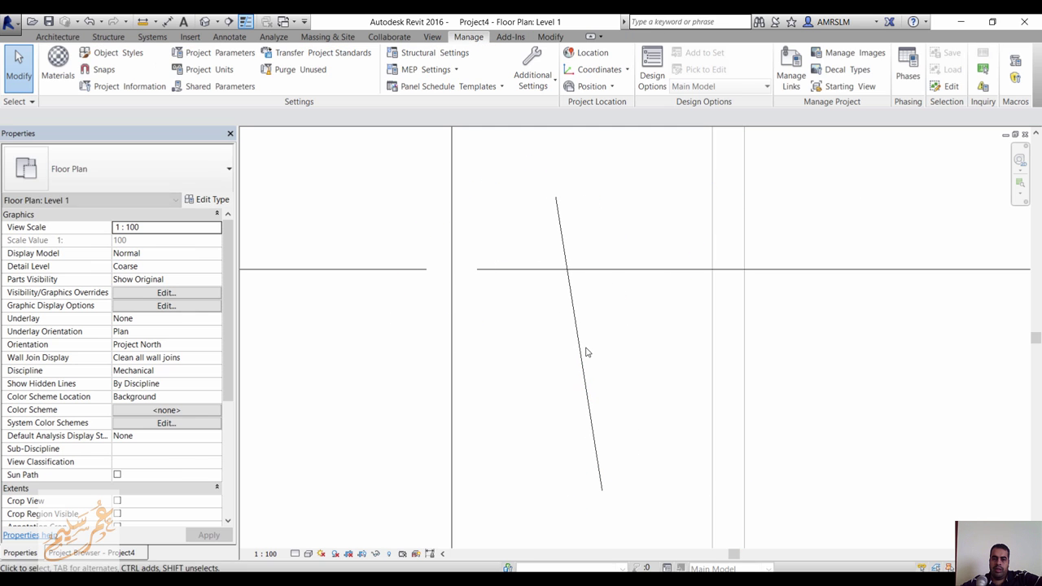
Step: Change the slanted detail line's line style to q and deselect it
{"action": "left_click", "coordinate": [569, 281]}
{"action": "left_click", "coordinate": [620, 75]}
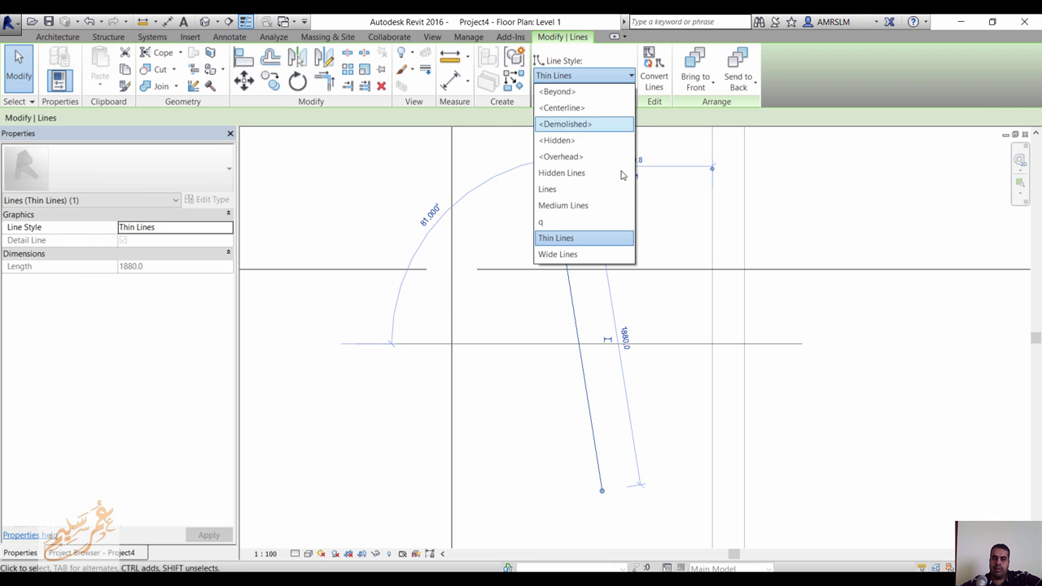
{"action": "left_click", "coordinate": [601, 236]}
{"action": "left_click", "coordinate": [607, 78]}
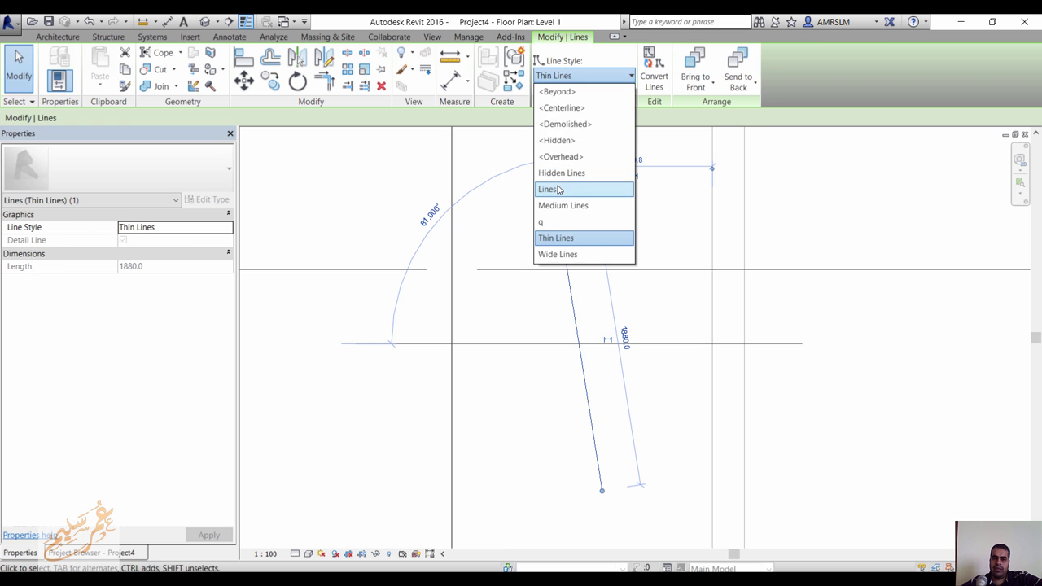
{"action": "left_click", "coordinate": [564, 231]}
{"action": "key", "text": "Escape"}
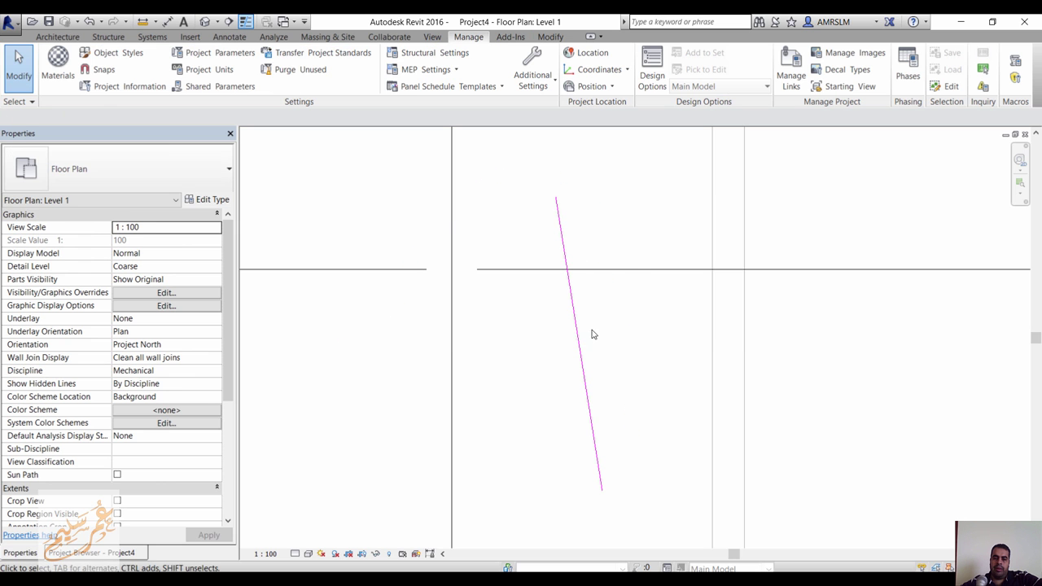
Step: Examine the model line weights table with the slanted detail line selected, then close it without changes and deselect the line
{"action": "left_click", "coordinate": [567, 321]}
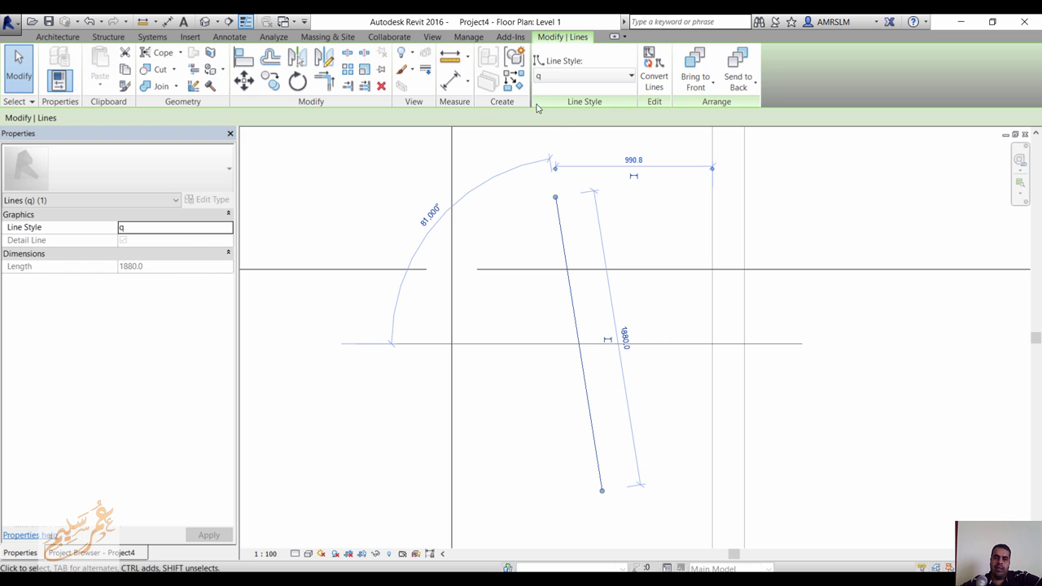
{"action": "left_click", "coordinate": [463, 37]}
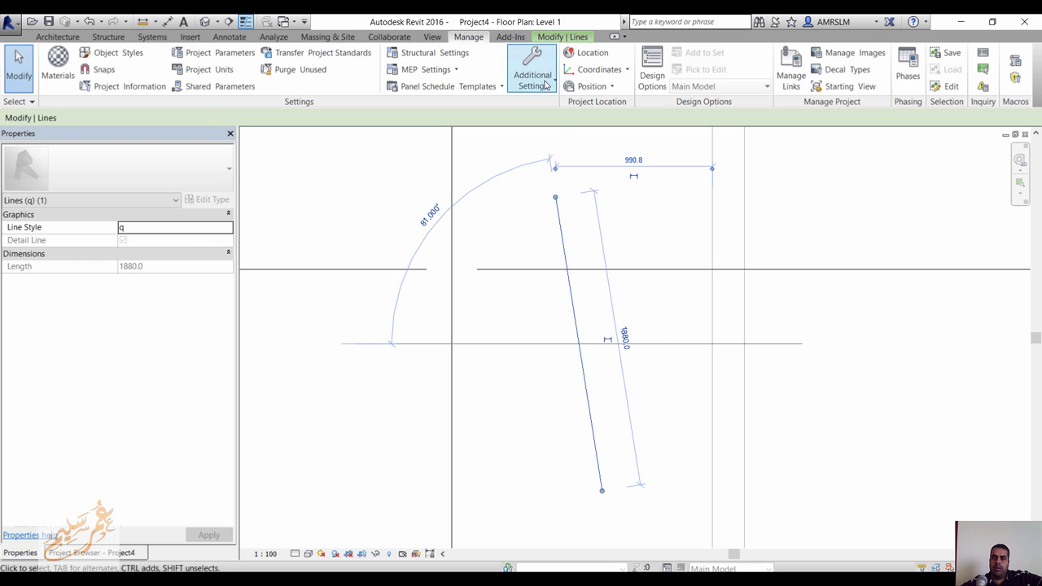
{"action": "left_click", "coordinate": [534, 81]}
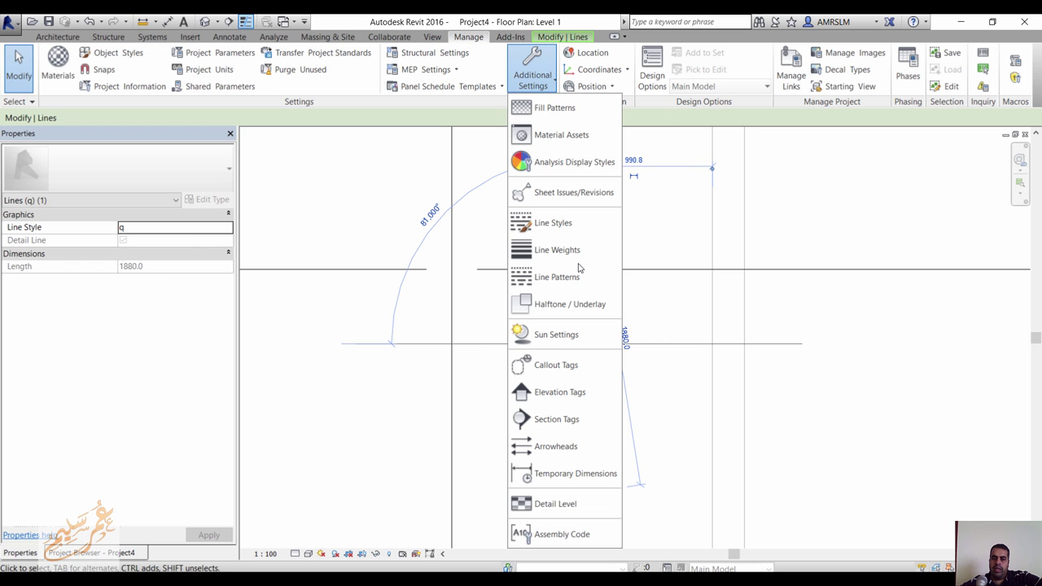
{"action": "left_click", "coordinate": [579, 251]}
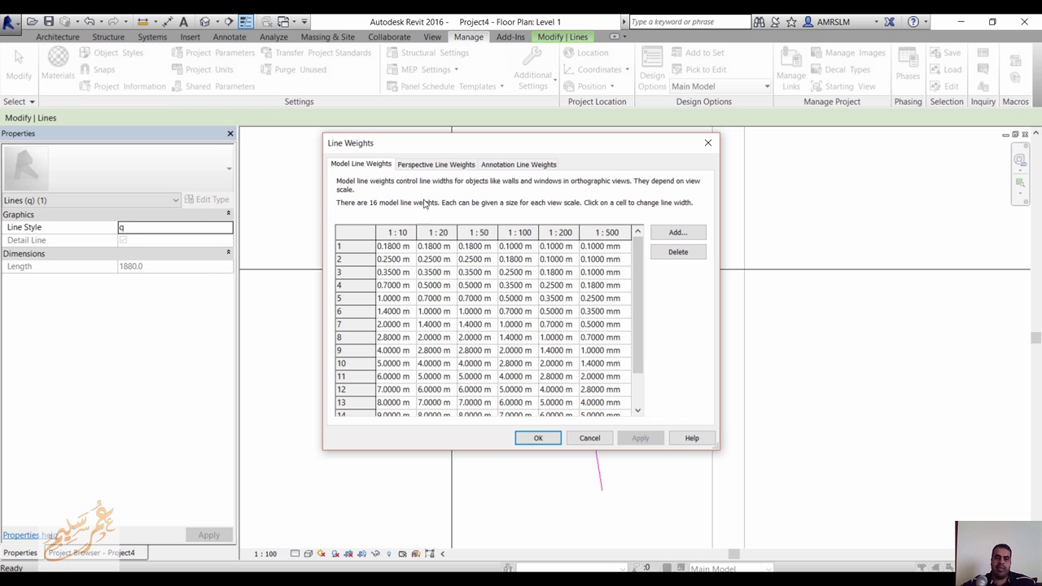
{"action": "left_click", "coordinate": [590, 438]}
{"action": "left_click", "coordinate": [512, 244]}
Step: In the line pattern settings, start a new pattern with a 20 mm dash as its first segment
{"action": "left_click", "coordinate": [533, 81]}
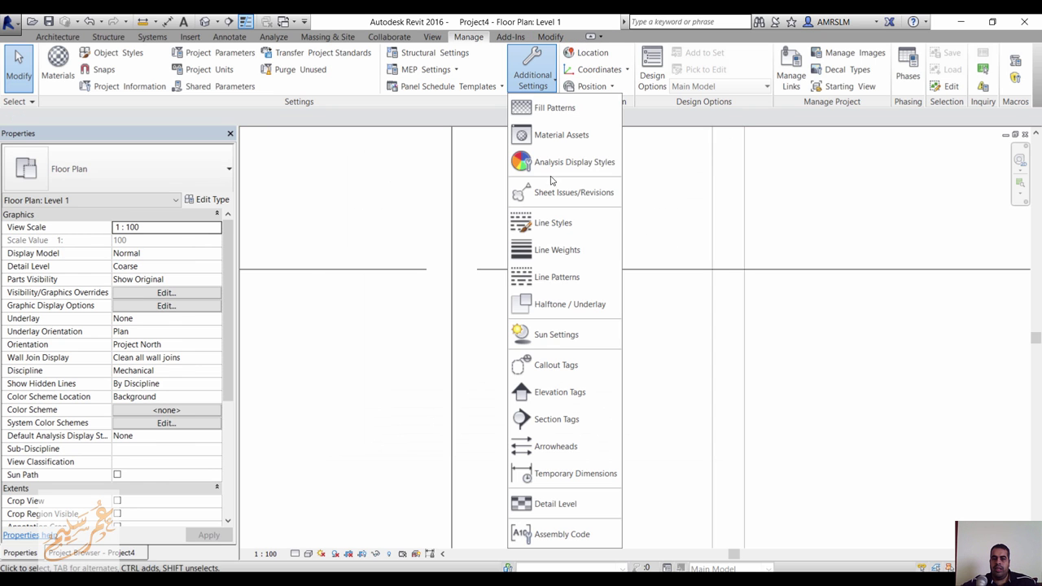
{"action": "left_click", "coordinate": [574, 278]}
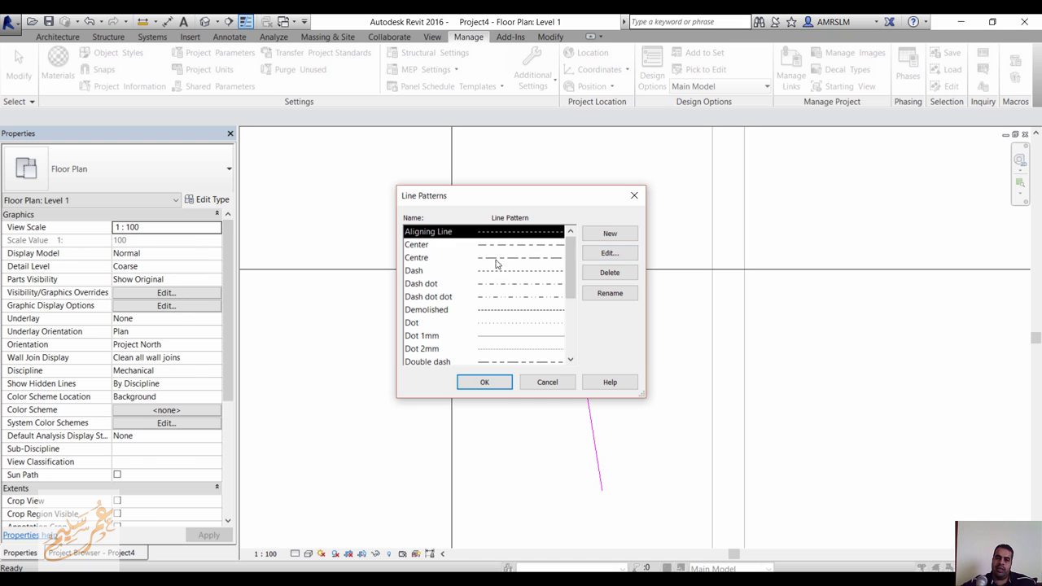
{"action": "scroll", "coordinate": [463, 308], "scroll_direction": "down", "scroll_amount": 1}
{"action": "scroll", "coordinate": [464, 308], "scroll_direction": "down", "scroll_amount": 2}
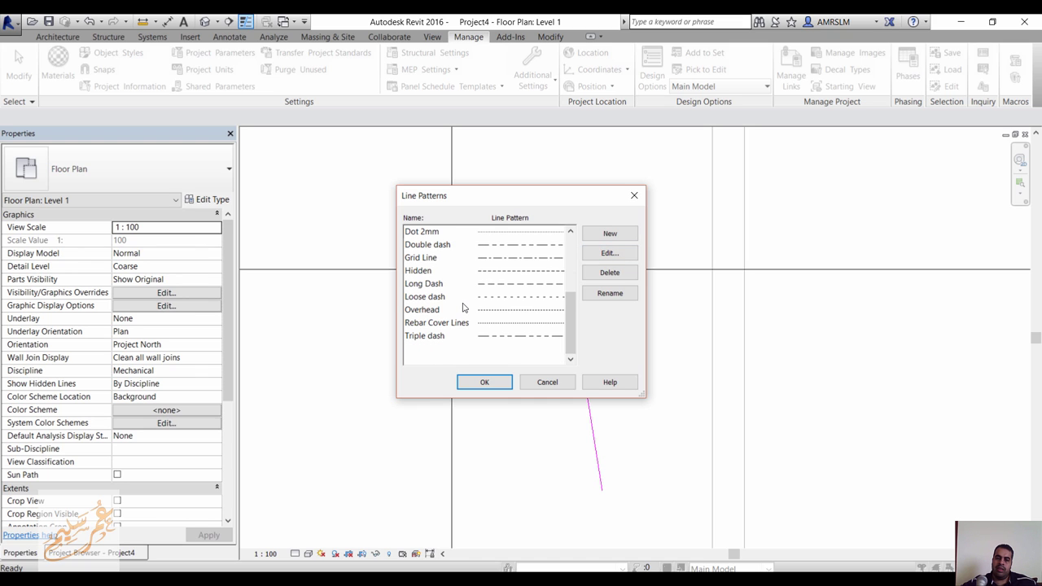
{"action": "scroll", "coordinate": [464, 305], "scroll_direction": "up", "scroll_amount": 3}
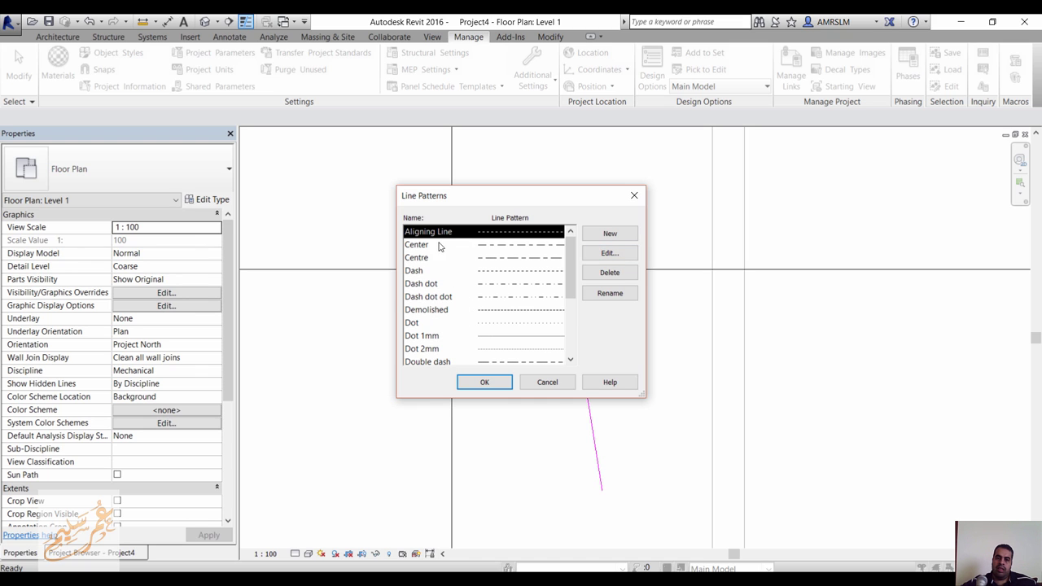
{"action": "left_click", "coordinate": [619, 236]}
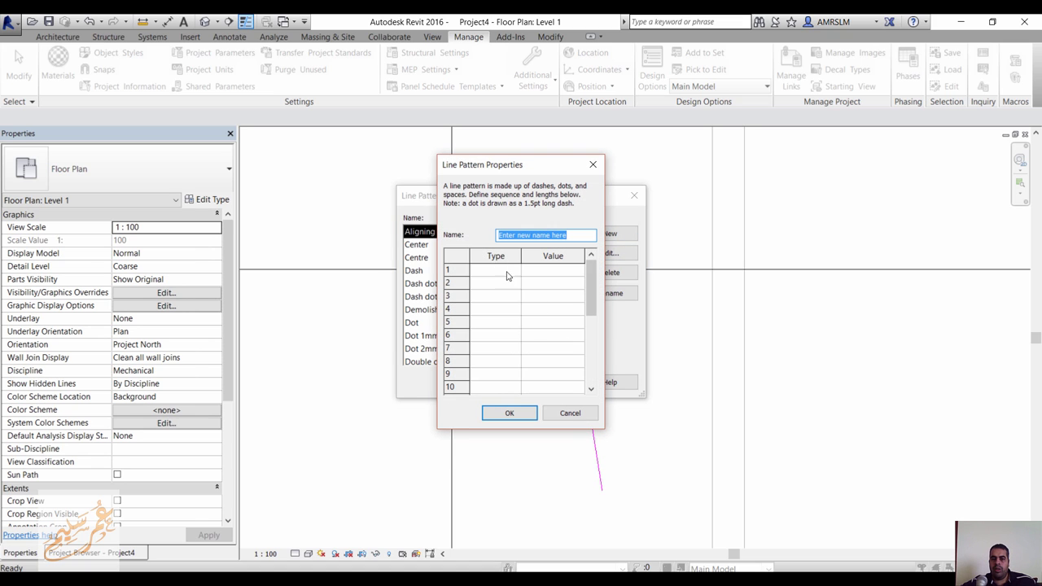
{"action": "left_click", "coordinate": [506, 269]}
{"action": "left_click", "coordinate": [517, 271]}
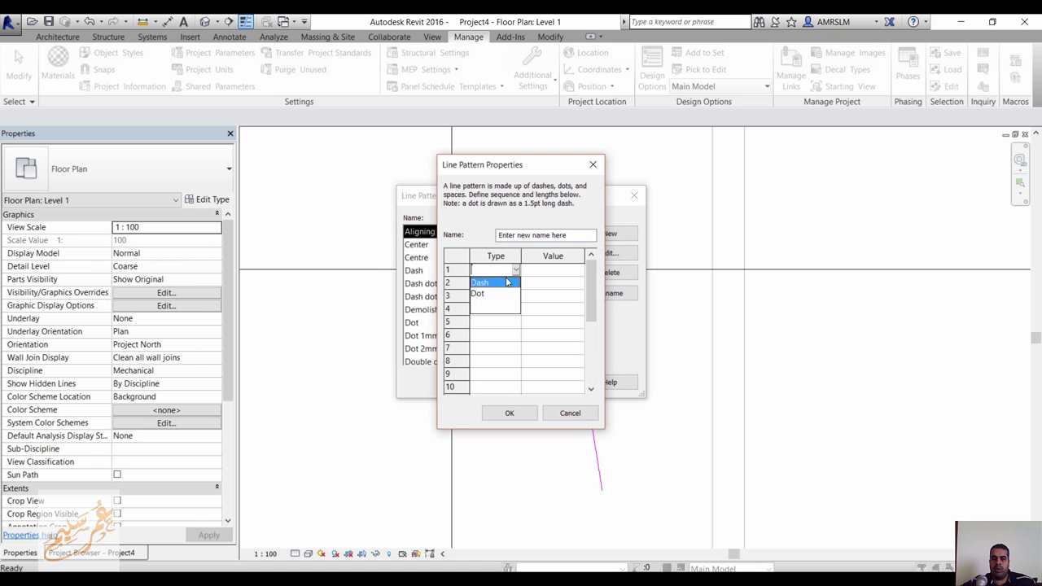
{"action": "left_click", "coordinate": [506, 282]}
{"action": "left_click", "coordinate": [504, 413]}
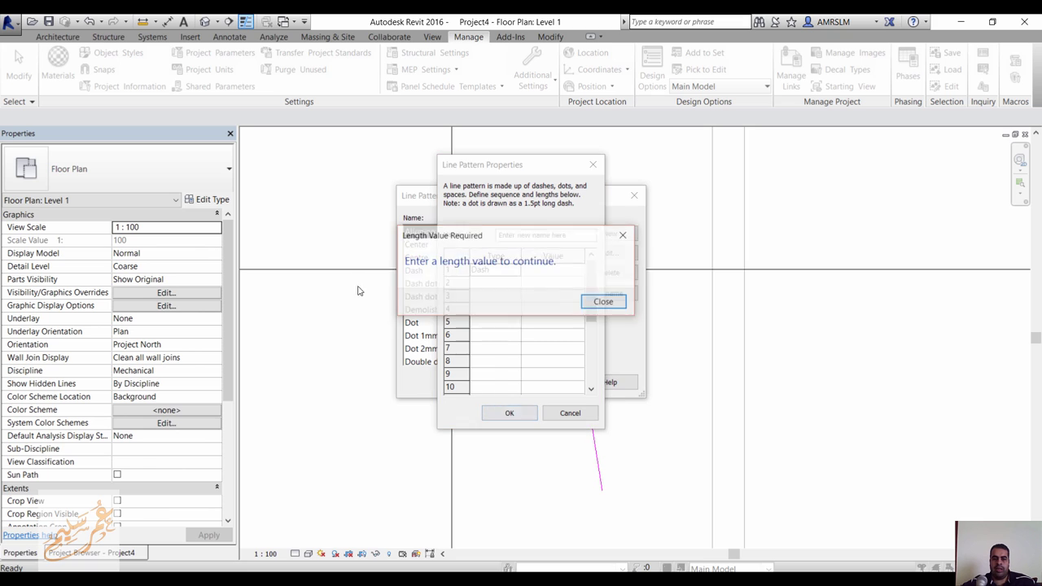
{"action": "left_click", "coordinate": [602, 301]}
{"action": "left_click", "coordinate": [572, 269]}
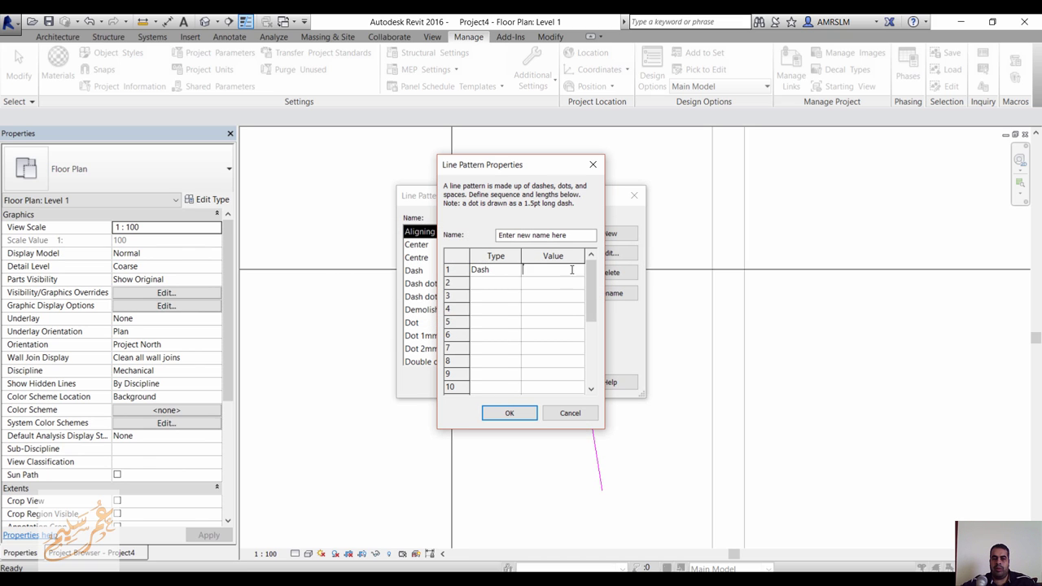
{"action": "type", "text": "20"}
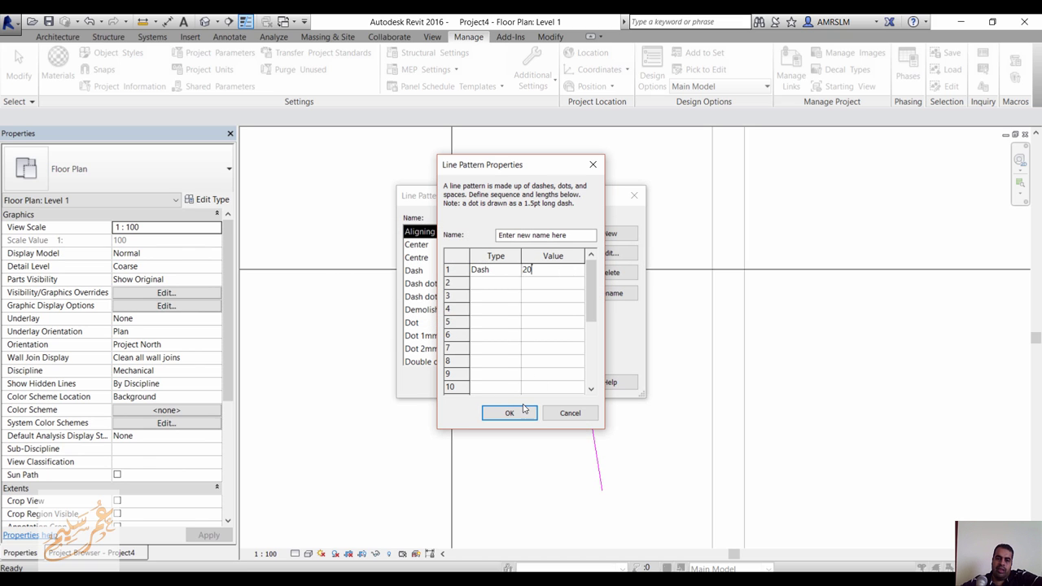
Step: Name the new line pattern w, add a 10 mm space after the dash, and accept the pattern
{"action": "left_click_drag", "start_coordinate": [570, 235], "coordinate": [490, 236]}
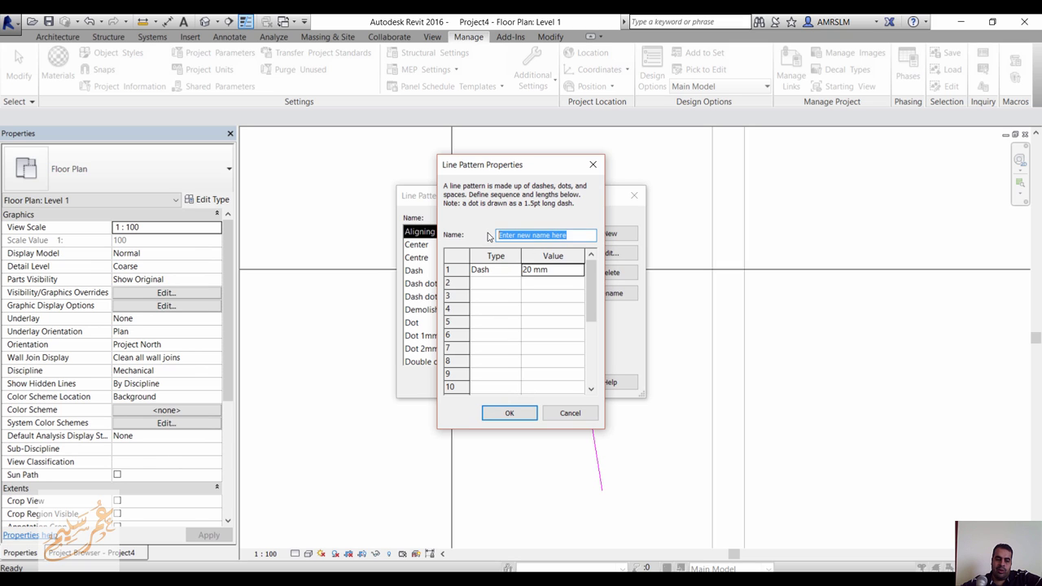
{"action": "type", "text": "w"}
{"action": "left_click", "coordinate": [511, 414]}
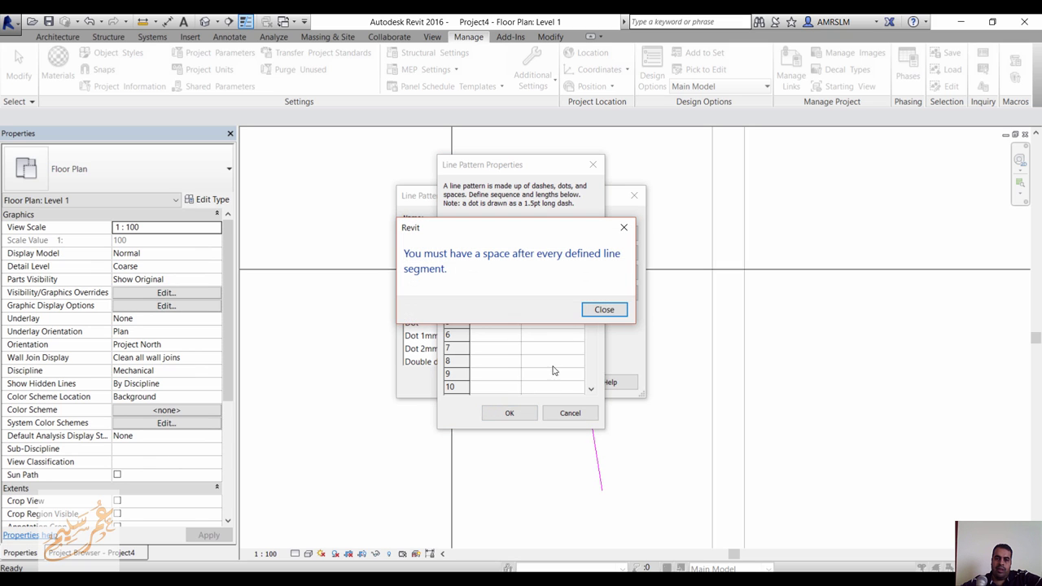
{"action": "left_click", "coordinate": [603, 310]}
{"action": "left_click", "coordinate": [516, 283]}
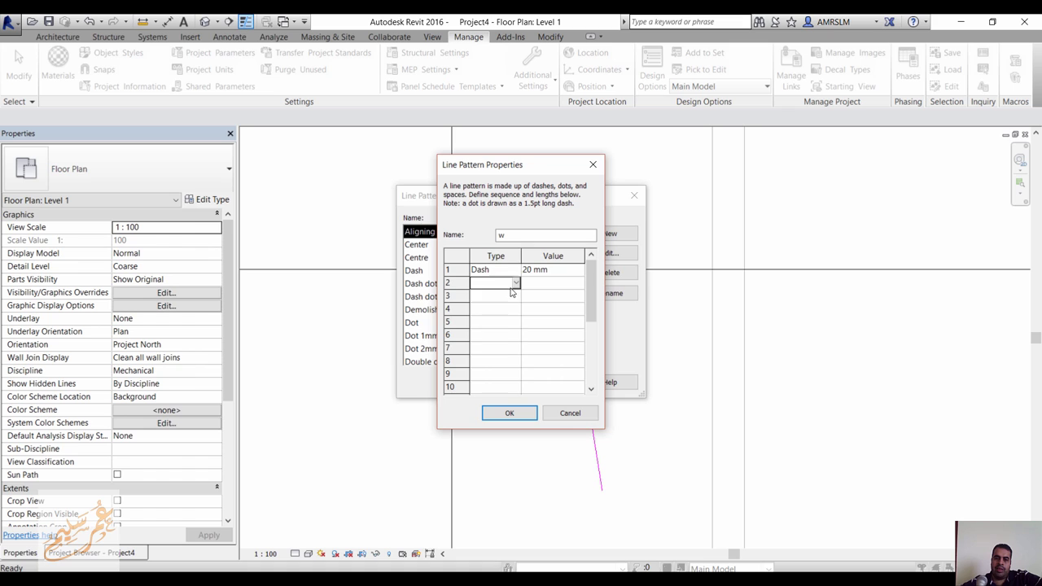
{"action": "left_click", "coordinate": [516, 283]}
{"action": "left_click", "coordinate": [515, 298]}
{"action": "left_click", "coordinate": [552, 290]}
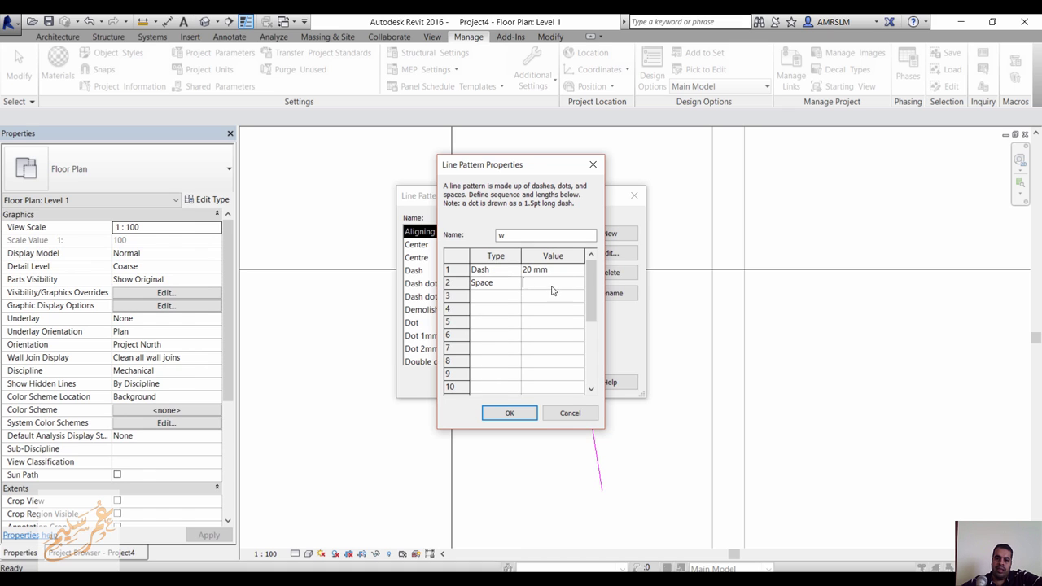
{"action": "type", "text": "10"}
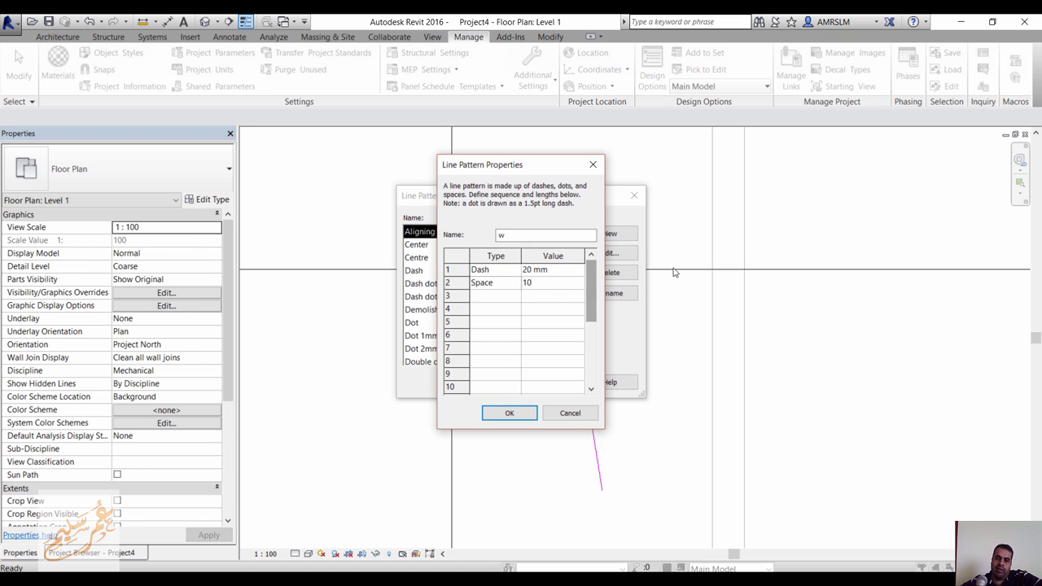
{"action": "left_click", "coordinate": [509, 413]}
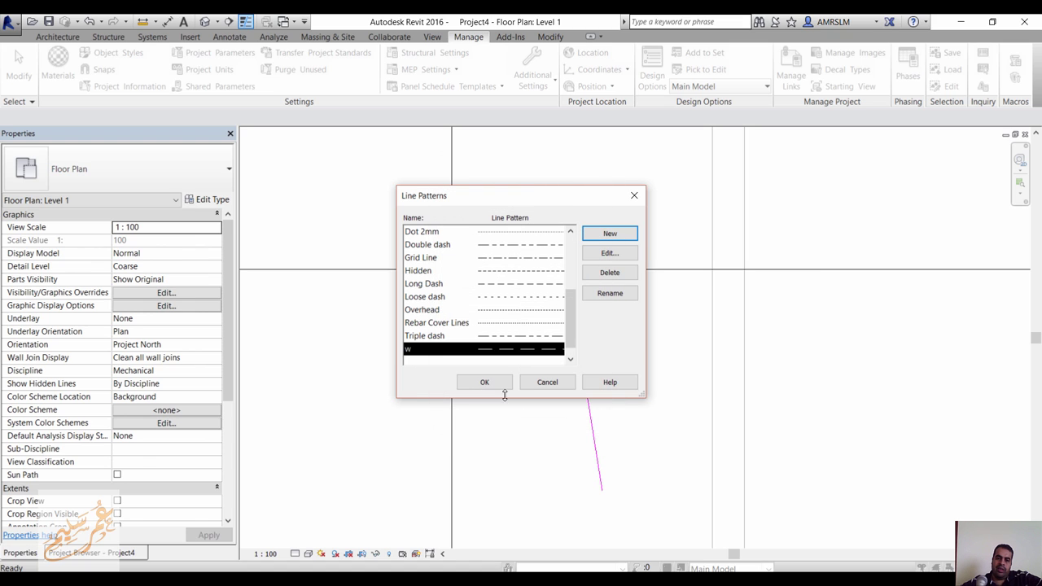
Step: Try changing the Overhead line pattern's first segment to a dot, and leave the line pattern settings without saving
{"action": "left_click", "coordinate": [482, 310]}
{"action": "left_click", "coordinate": [610, 252]}
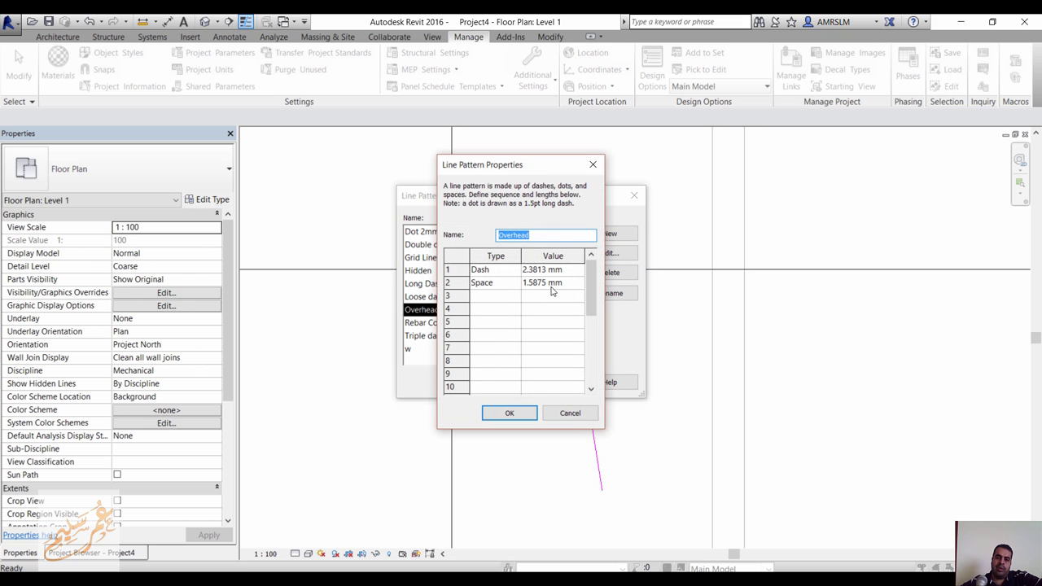
{"action": "double_click", "coordinate": [515, 271]}
{"action": "left_click", "coordinate": [507, 296]}
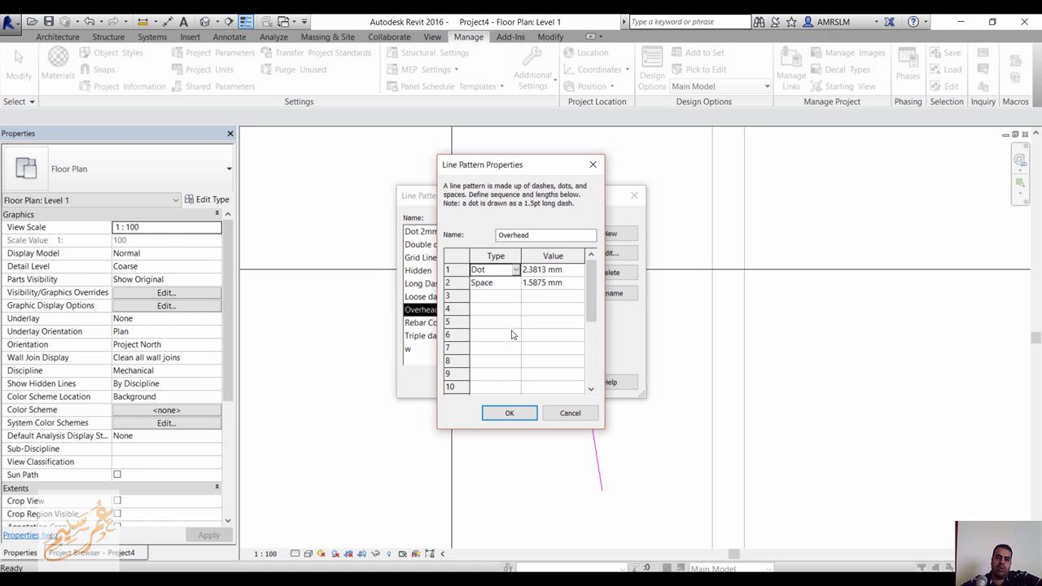
{"action": "left_click", "coordinate": [545, 414]}
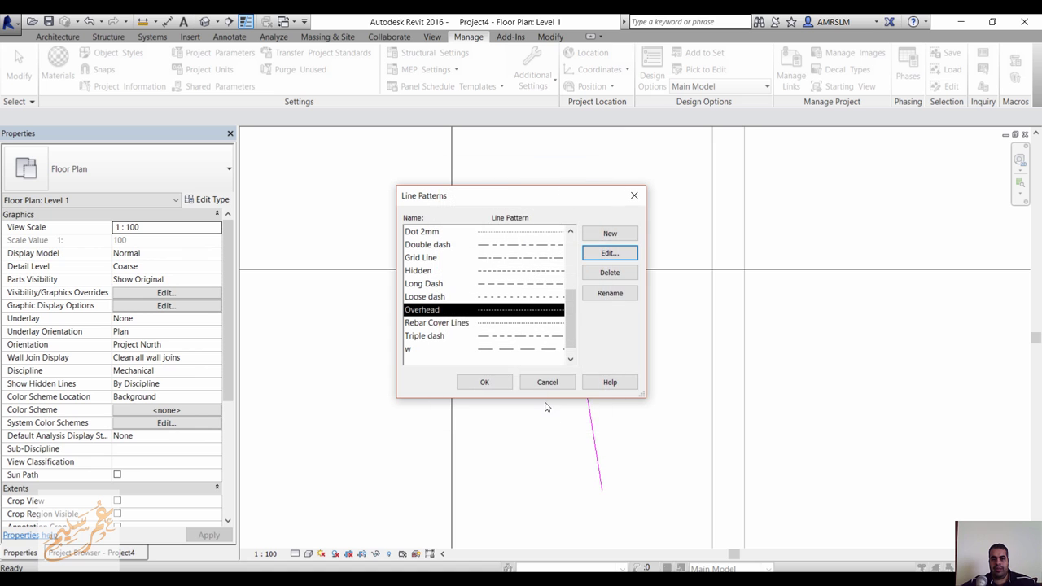
{"action": "left_click", "coordinate": [544, 382]}
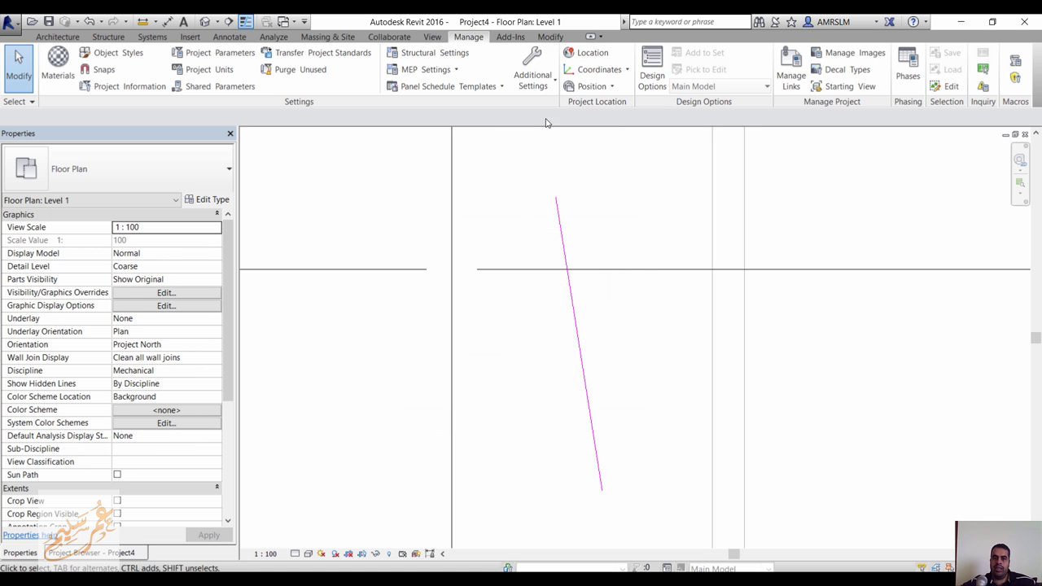
Step: Set the underlay to weight 4 and pattern Centre with halftone brightness 0, and save the Halftone/Underlay settings
{"action": "left_click", "coordinate": [542, 88]}
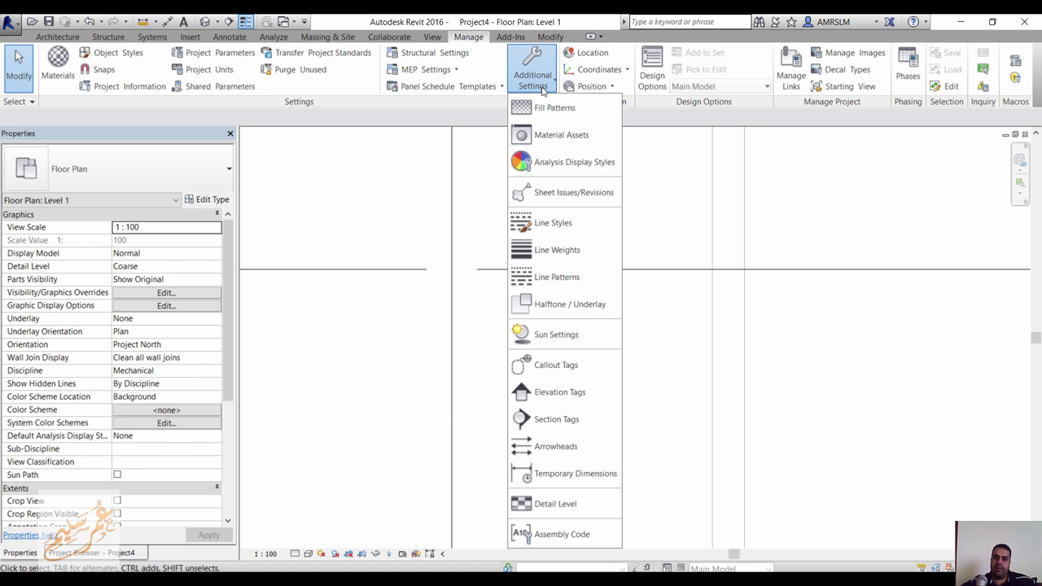
{"action": "left_click", "coordinate": [571, 305]}
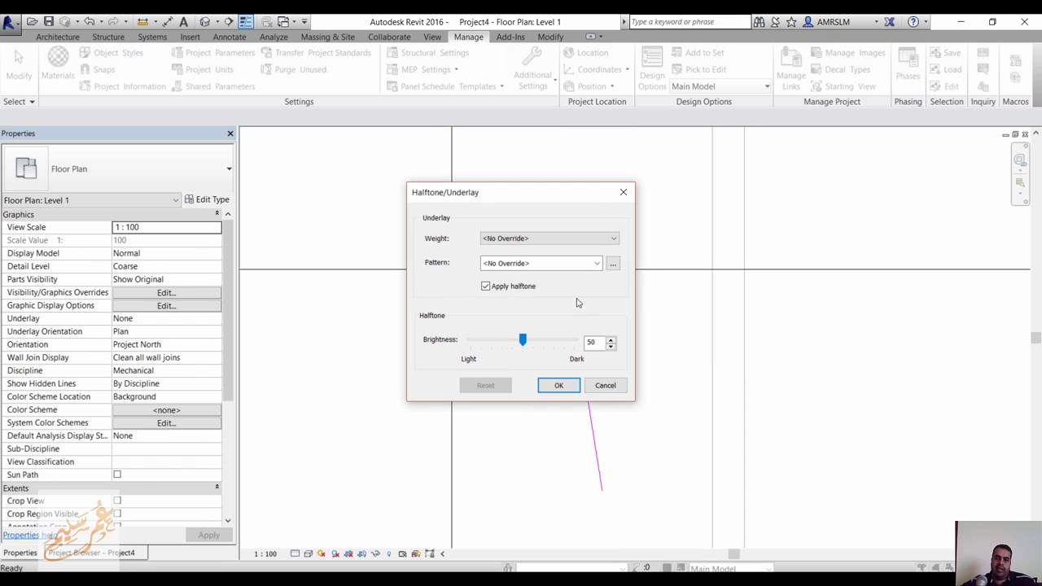
{"action": "left_click", "coordinate": [507, 241]}
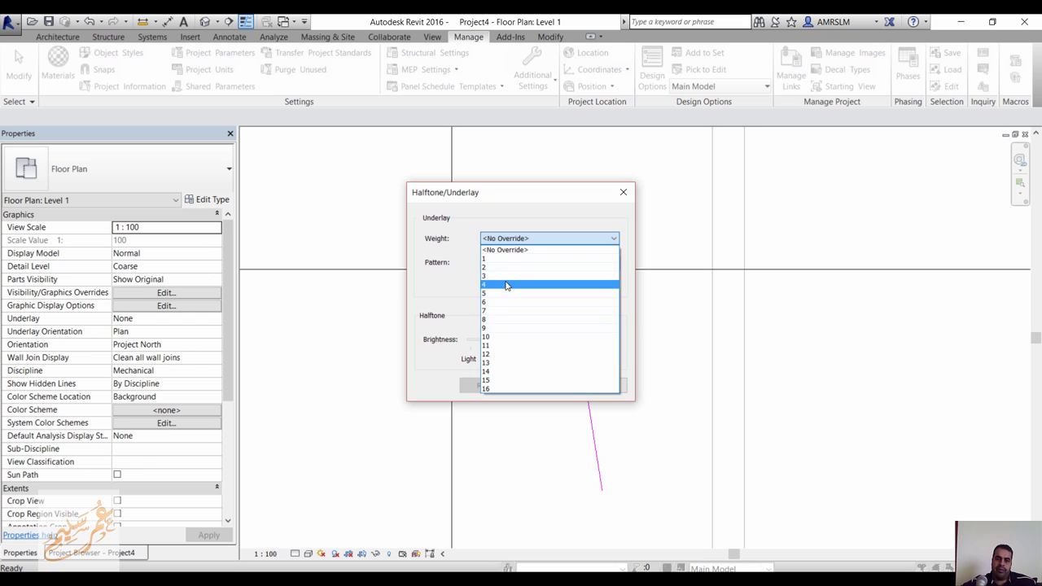
{"action": "key", "text": "Escape"}
{"action": "key", "text": "4"}
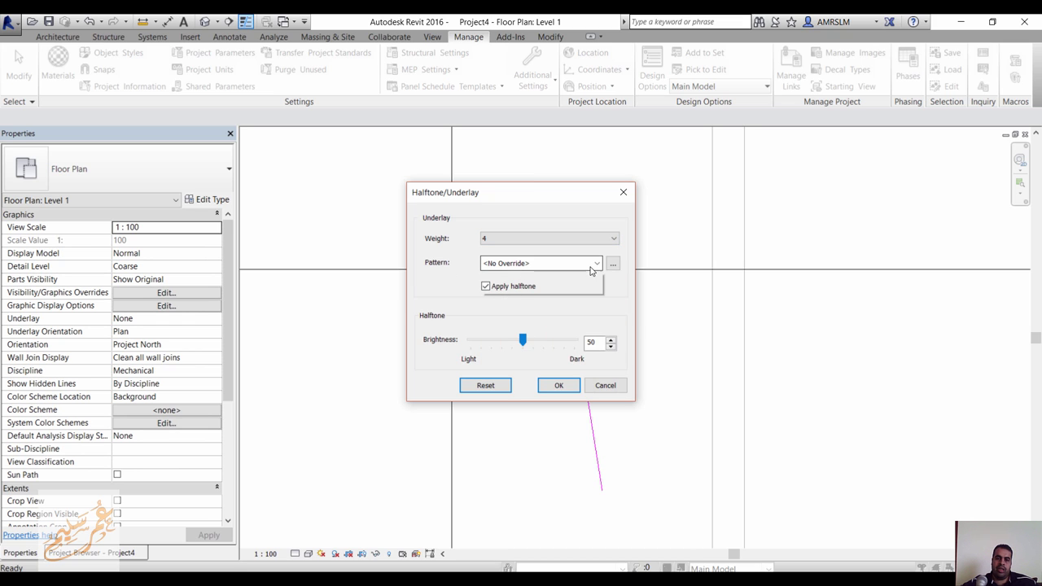
{"action": "left_click", "coordinate": [593, 265]}
{"action": "left_click", "coordinate": [569, 325]}
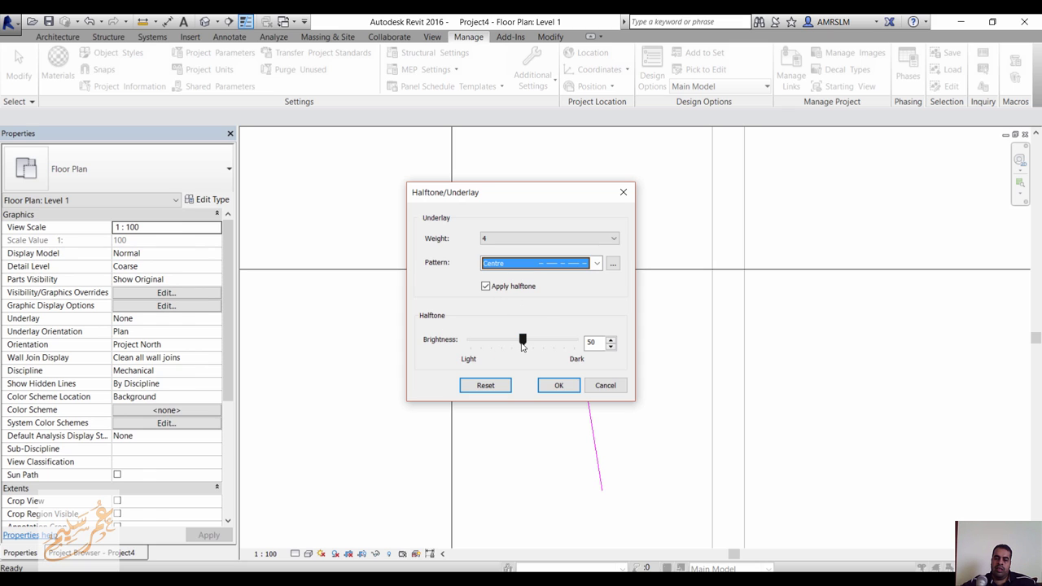
{"action": "left_click_drag", "start_coordinate": [523, 341], "coordinate": [464, 323]}
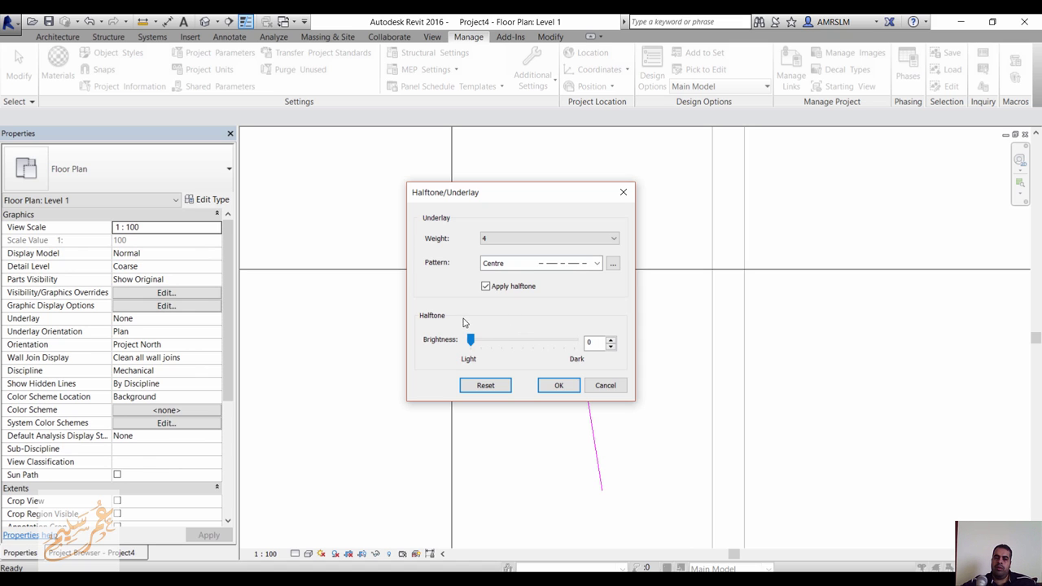
{"action": "left_click", "coordinate": [550, 385]}
Step: Switch the sun settings to a Still solar study and view its location settings without changing them
{"action": "left_click", "coordinate": [532, 75]}
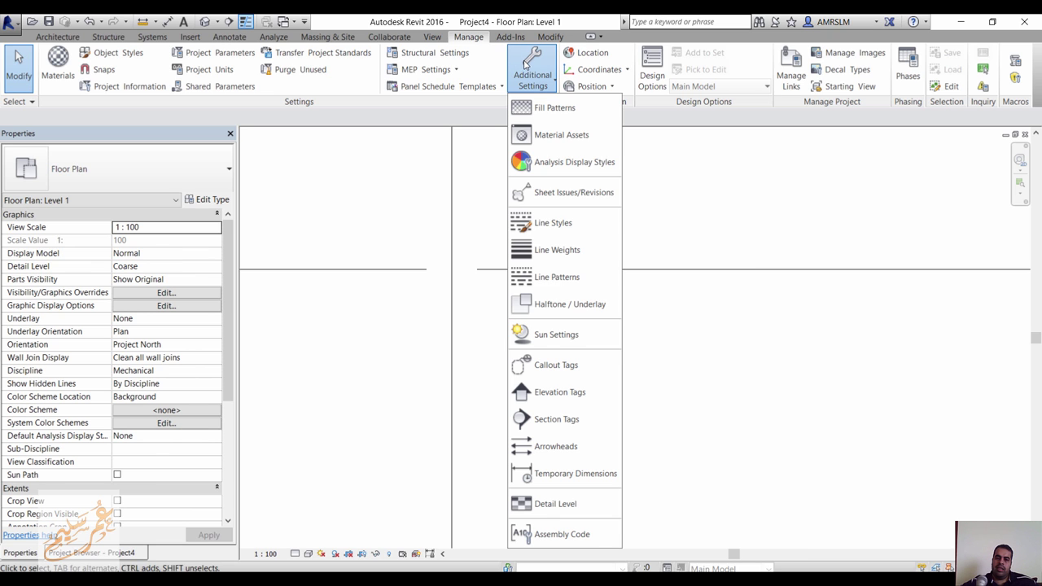
{"action": "left_click", "coordinate": [556, 335]}
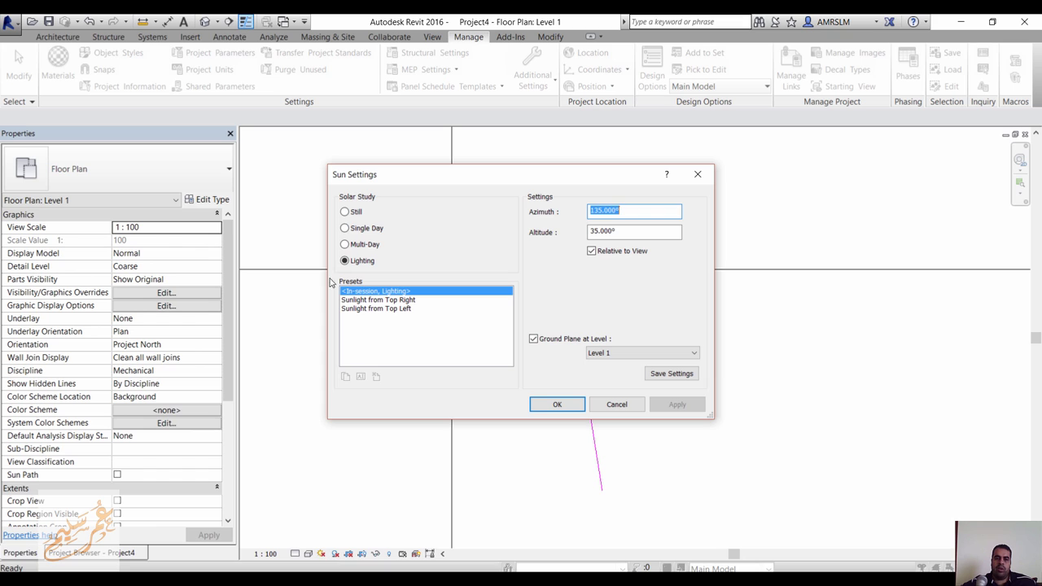
{"action": "left_click", "coordinate": [355, 212]}
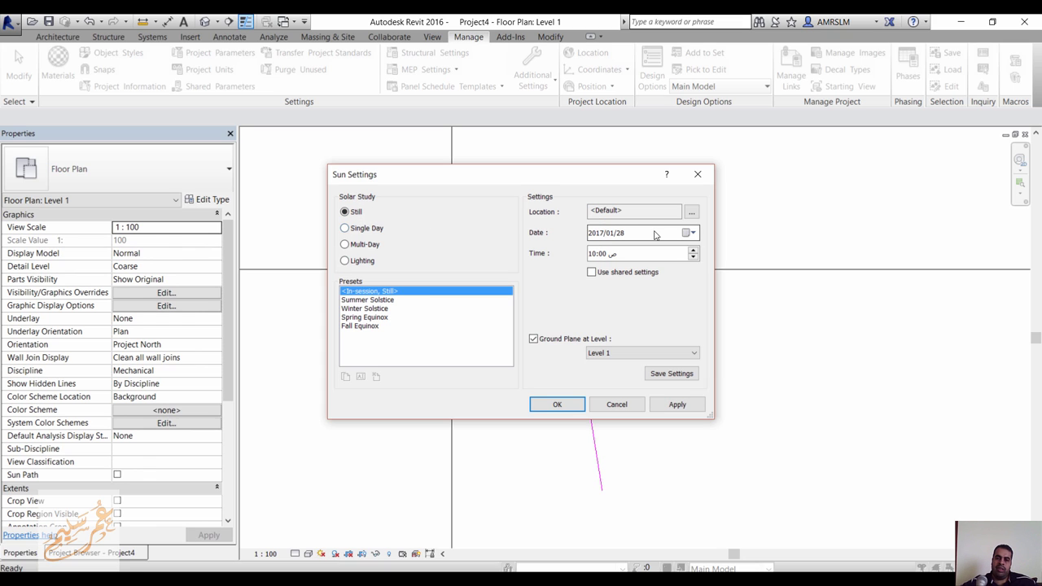
{"action": "left_click", "coordinate": [692, 212]}
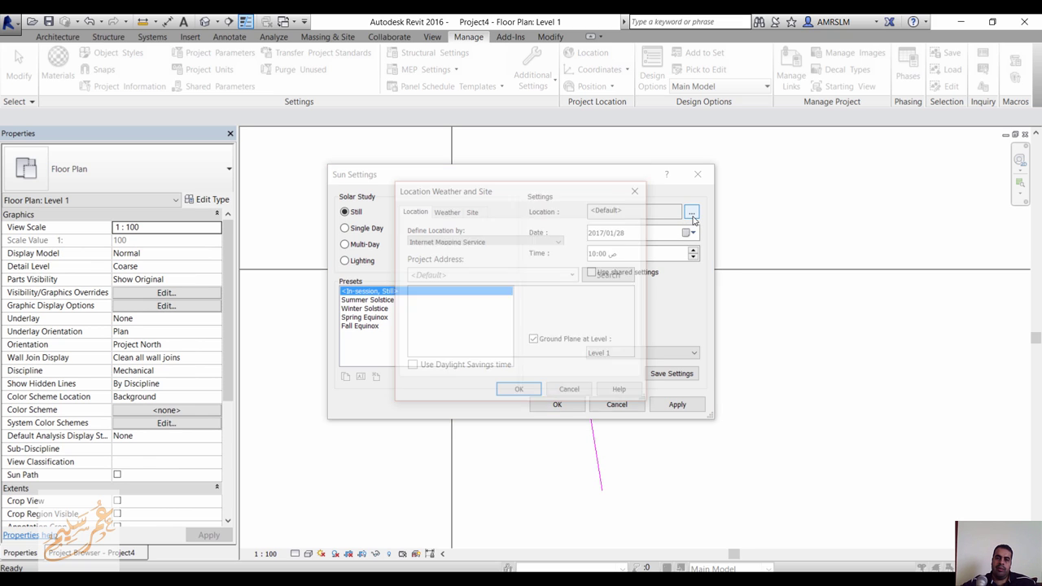
{"action": "left_click", "coordinate": [569, 391]}
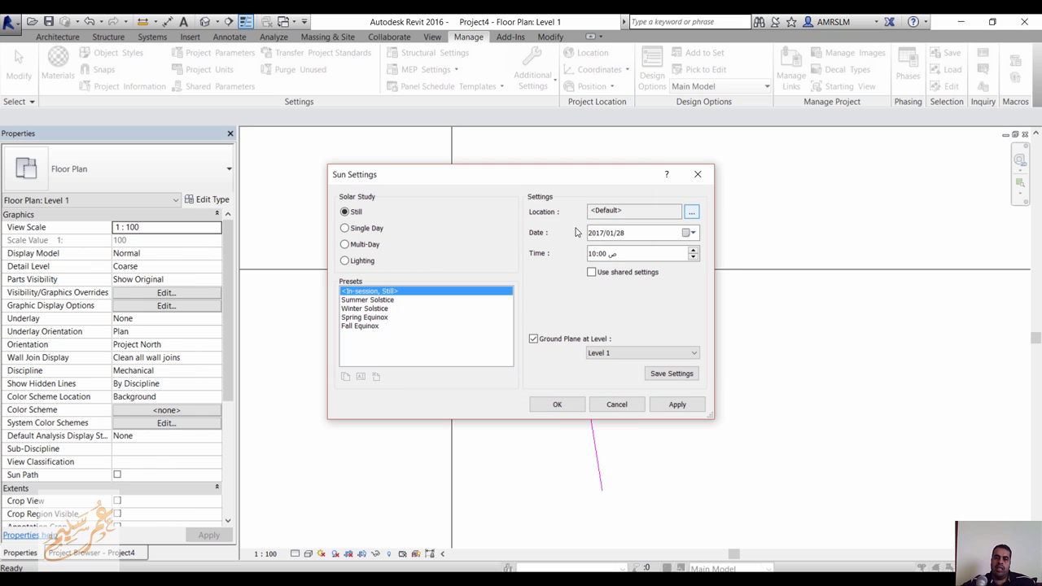
Step: Try the date 2017/01/01 for the Still study, view the Single Day and Multi-Day options, and discard the sun settings
{"action": "left_click", "coordinate": [687, 233]}
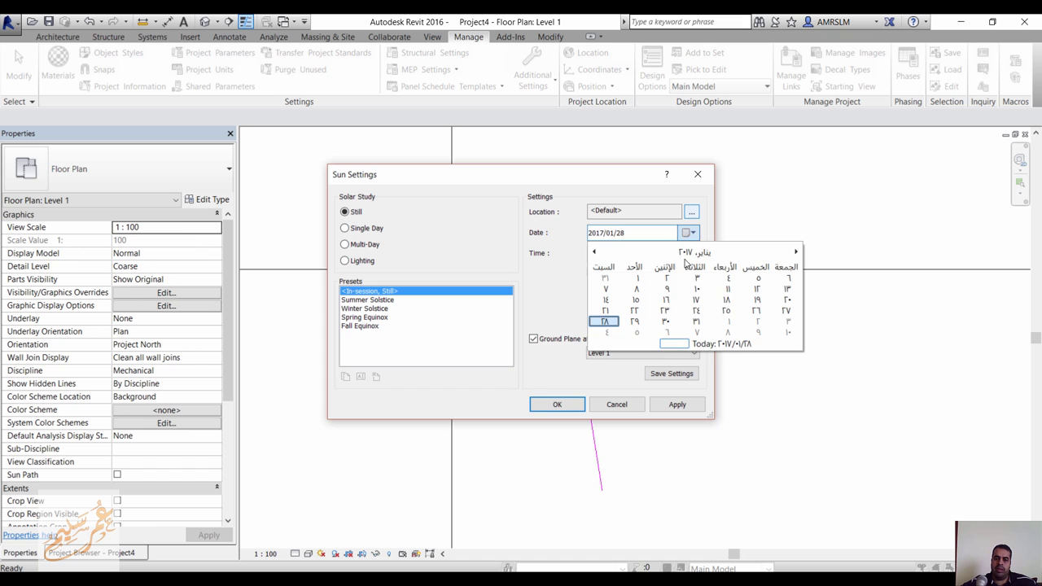
{"action": "left_click", "coordinate": [637, 279]}
{"action": "left_click", "coordinate": [637, 279]}
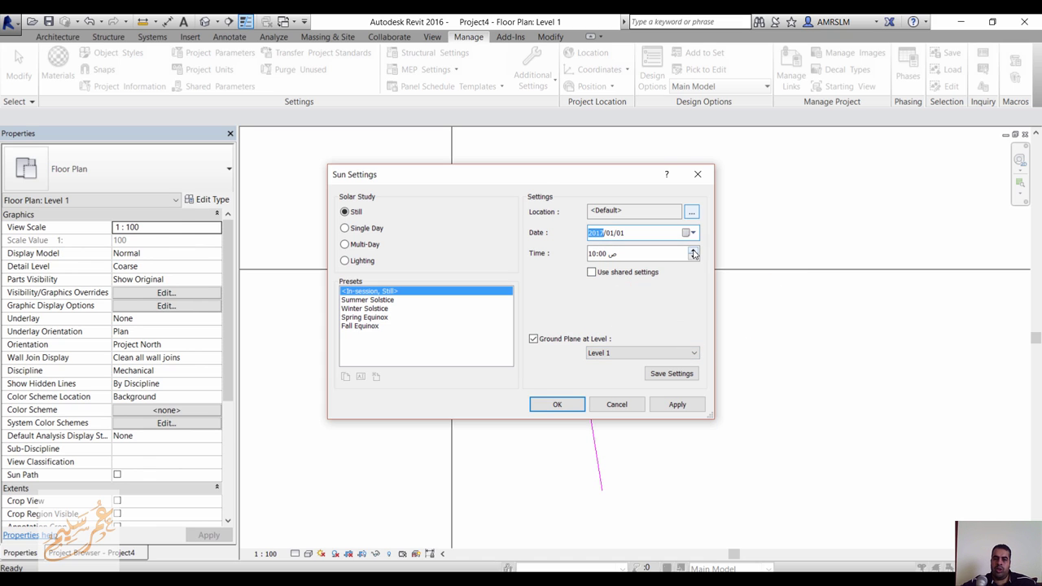
{"action": "left_click", "coordinate": [362, 231]}
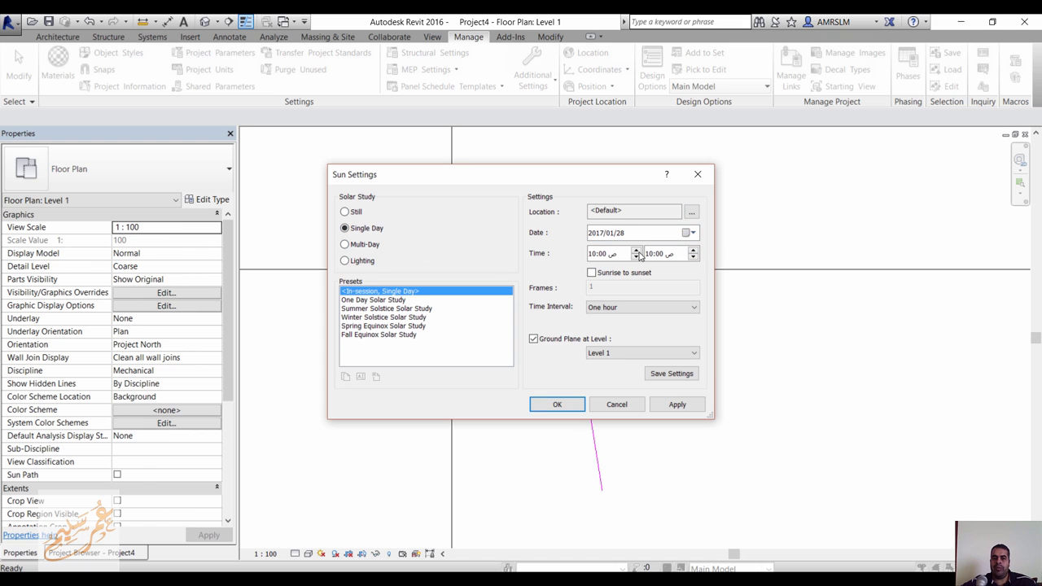
{"action": "left_click", "coordinate": [373, 246]}
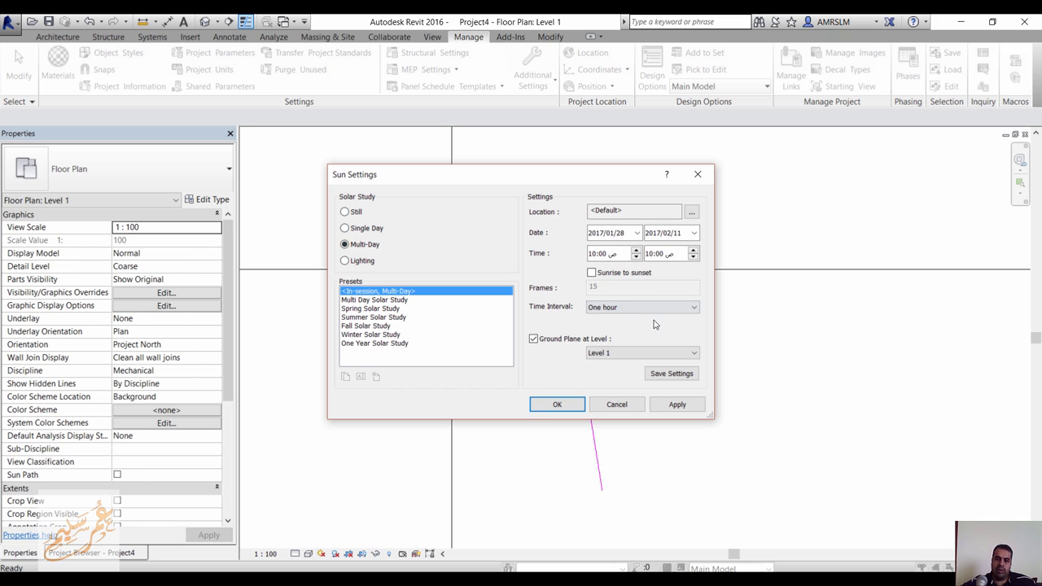
{"action": "left_click", "coordinate": [616, 404]}
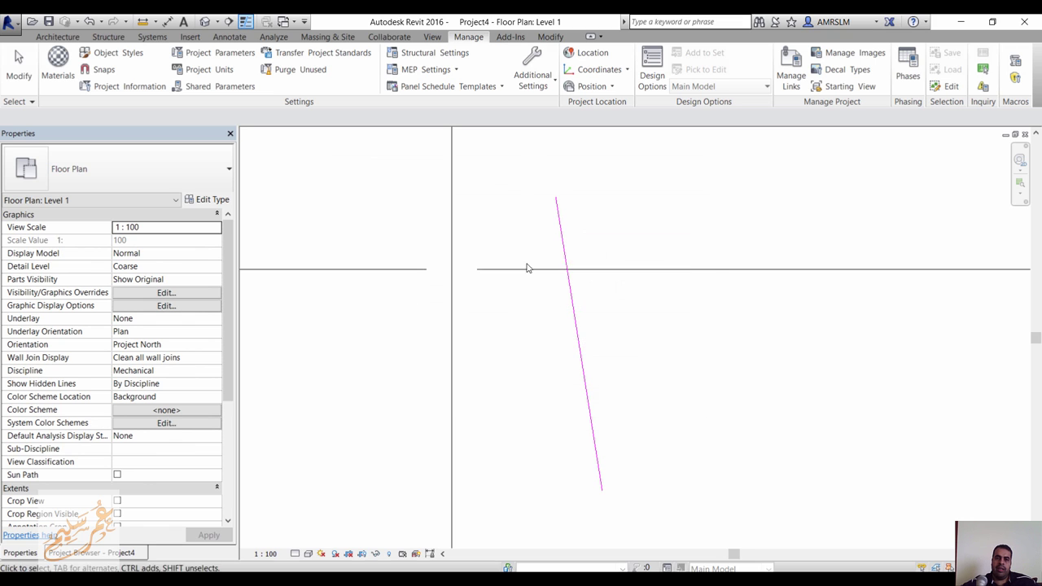
Step: Draw a rectangular callout around the magenta line in the Level 1 floor plan
{"action": "left_click", "coordinate": [533, 81]}
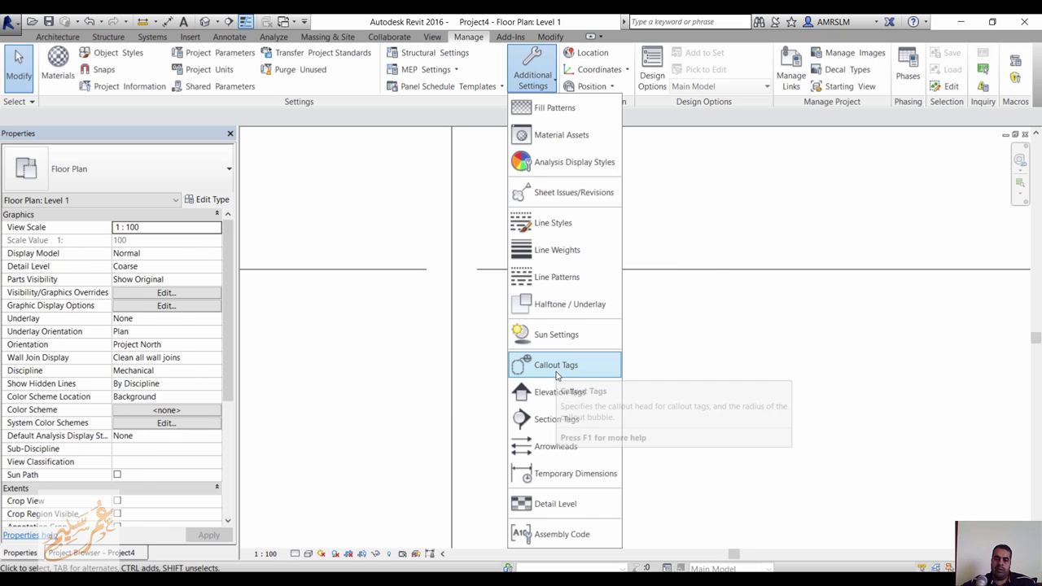
{"action": "left_click", "coordinate": [407, 189]}
{"action": "left_click", "coordinate": [433, 36]}
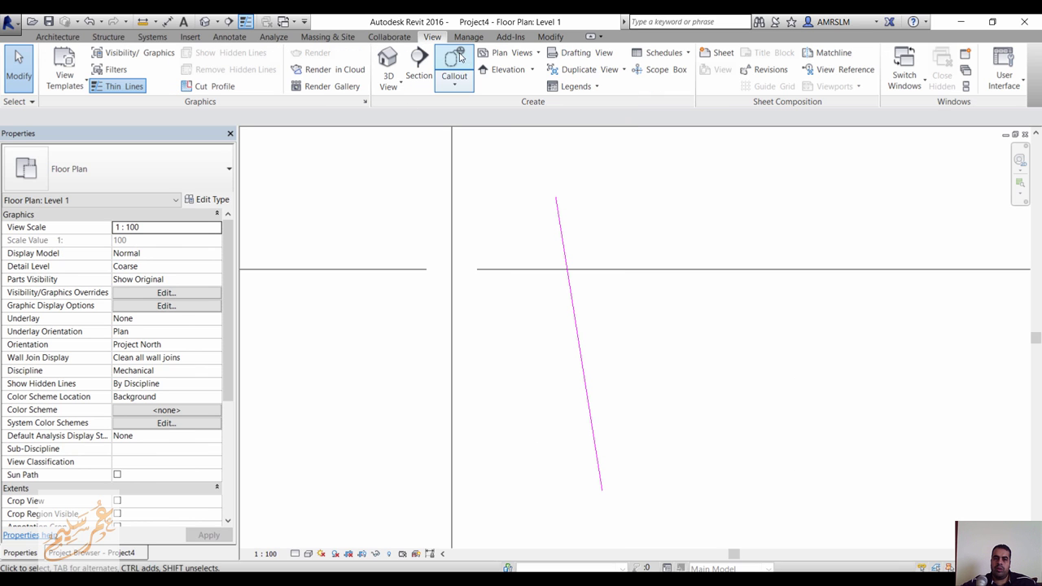
{"action": "left_click", "coordinate": [461, 53]}
{"action": "left_click", "coordinate": [407, 209]}
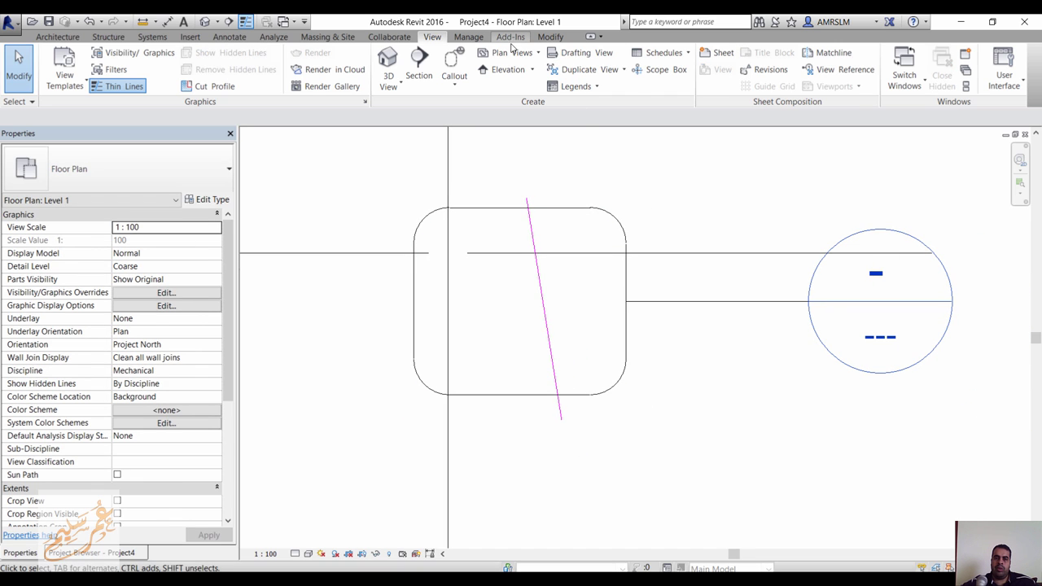
Step: Set the corner radius of the callout tag type Callout Head w 3mm Corner Radius to 1 mm
{"action": "left_click", "coordinate": [476, 40]}
{"action": "left_click", "coordinate": [516, 81]}
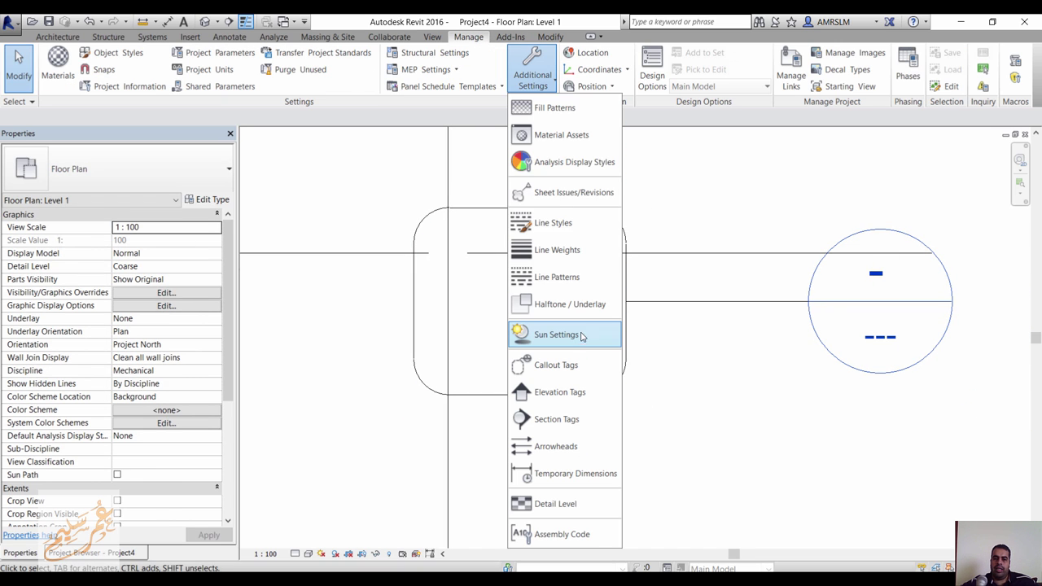
{"action": "left_click", "coordinate": [562, 366]}
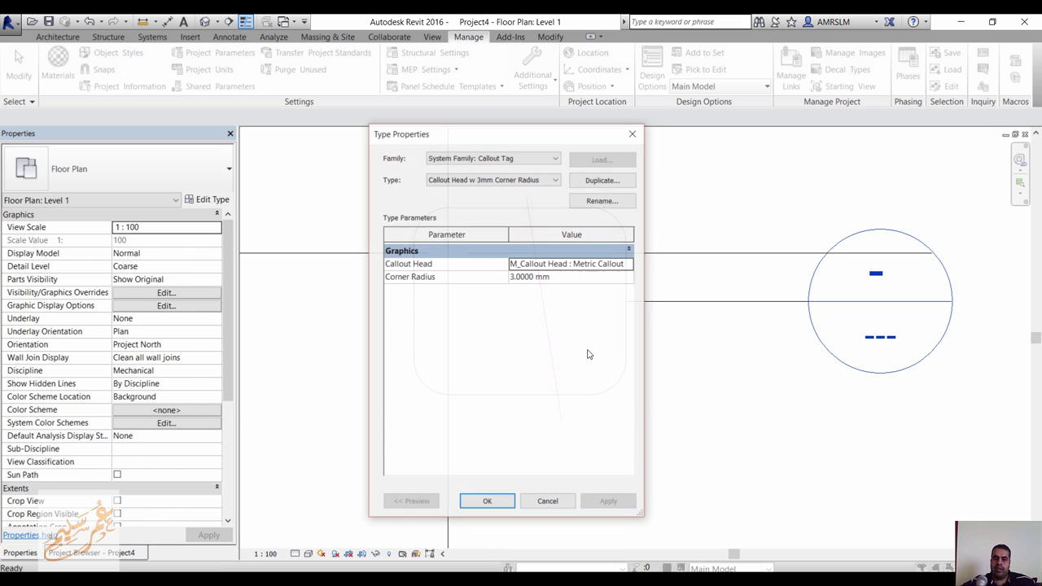
{"action": "left_click", "coordinate": [630, 264]}
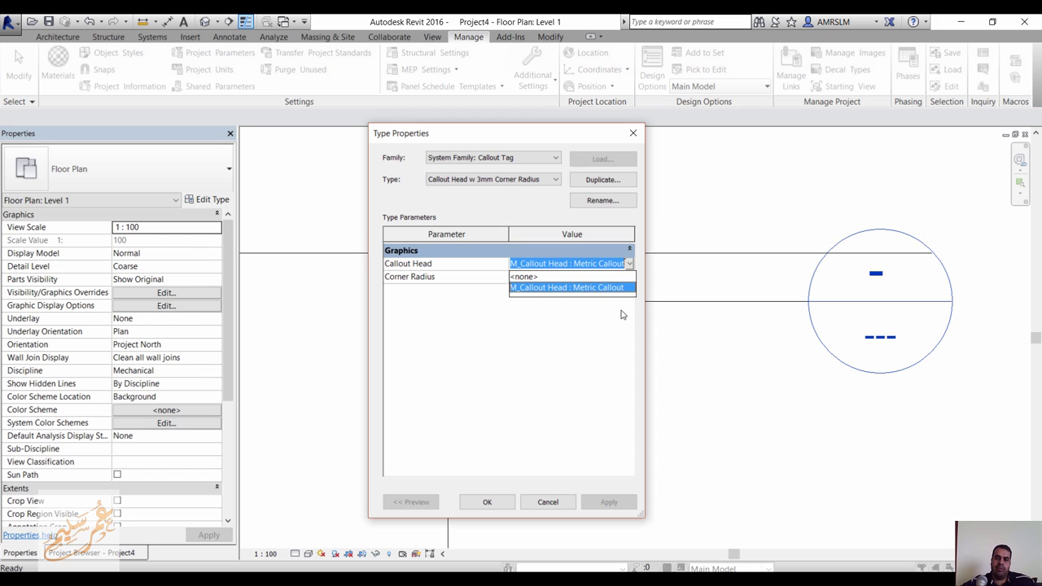
{"action": "left_click", "coordinate": [605, 334]}
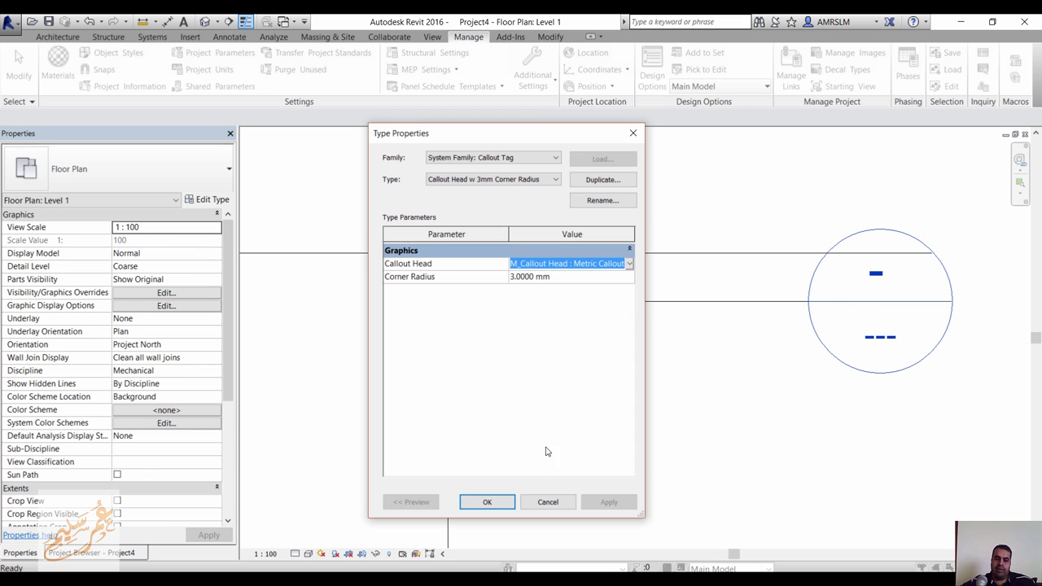
{"action": "left_click_drag", "start_coordinate": [519, 148], "coordinate": [805, 134]}
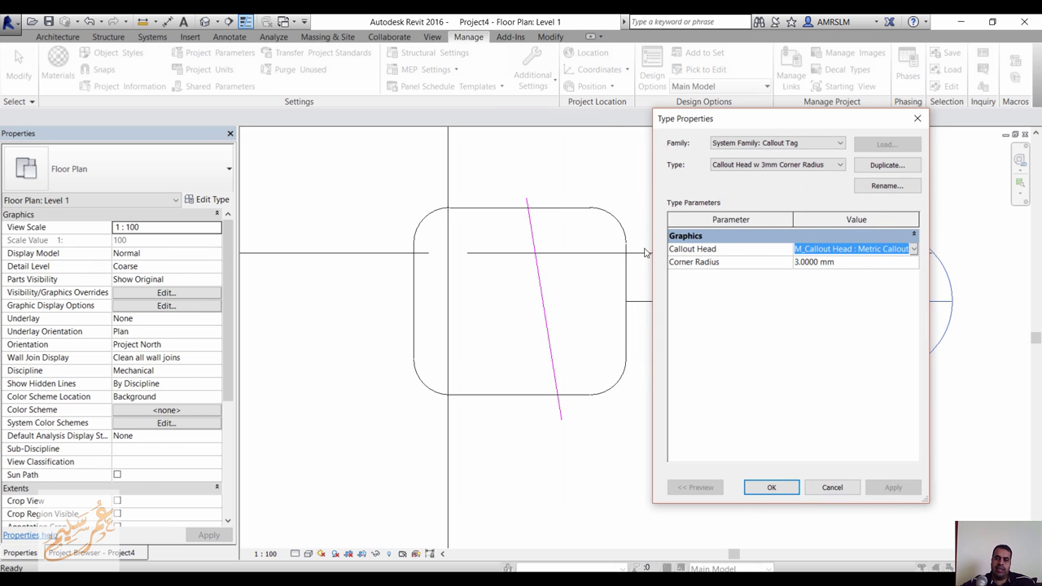
{"action": "left_click", "coordinate": [852, 261]}
{"action": "type", "text": "5"}
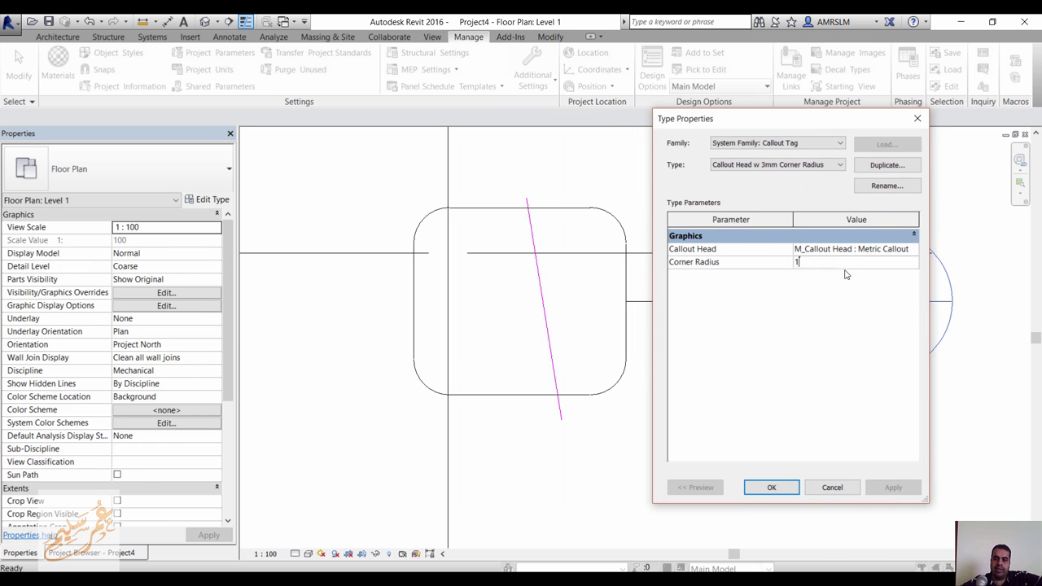
{"action": "left_click", "coordinate": [771, 487]}
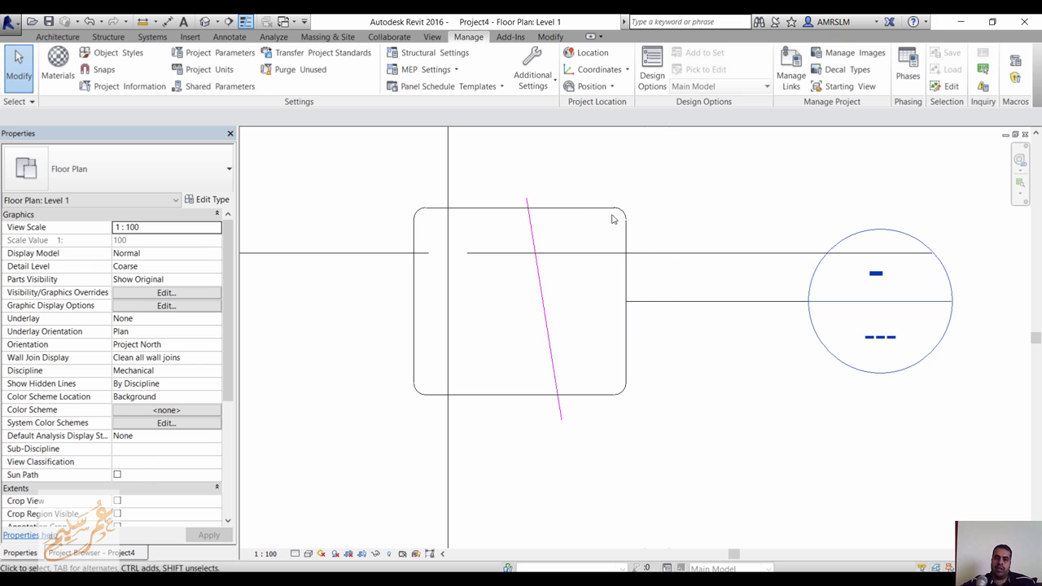
Step: Set the 12mm Circle elevation tag's mark to M_Elevation Mark Body_Square : Detail Number and View Name
{"action": "left_click", "coordinate": [530, 69]}
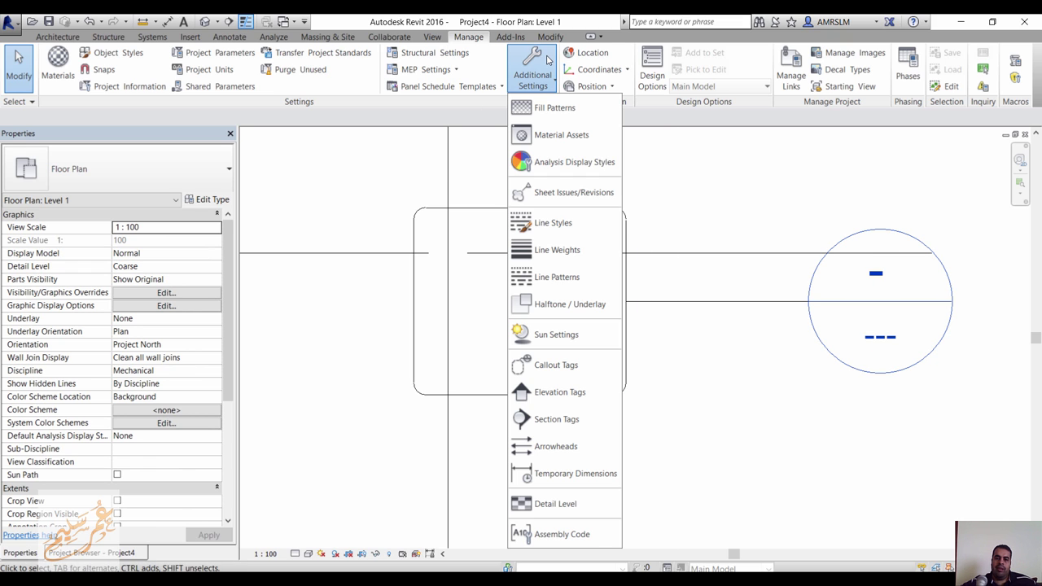
{"action": "left_click", "coordinate": [588, 397]}
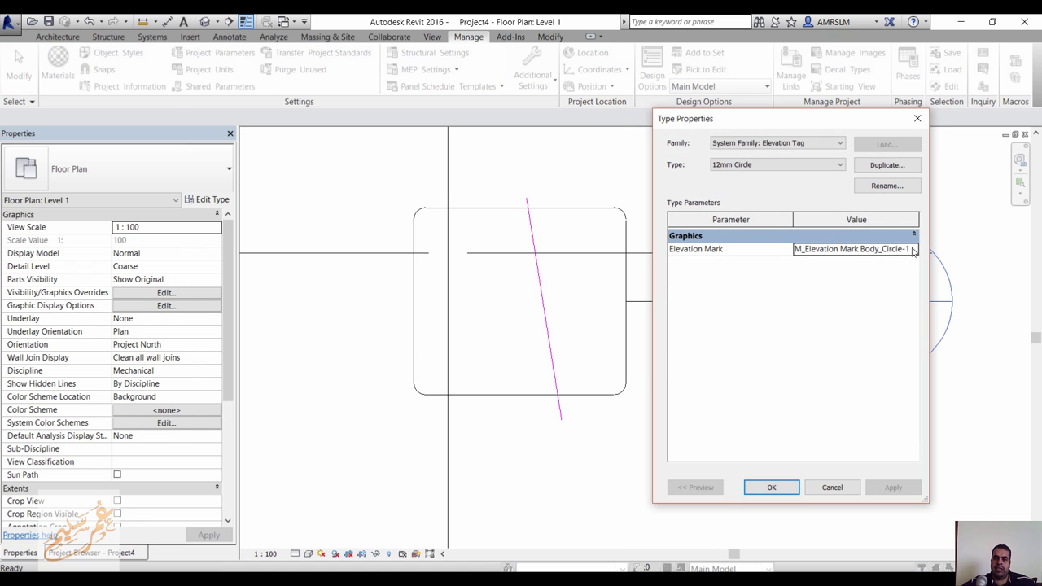
{"action": "left_click", "coordinate": [914, 250]}
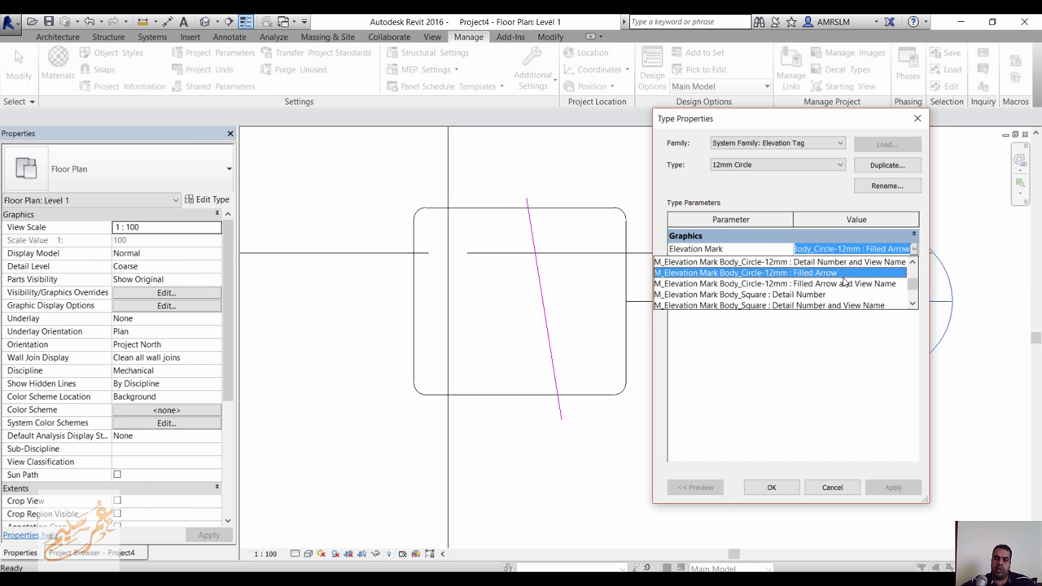
{"action": "left_click", "coordinate": [826, 304]}
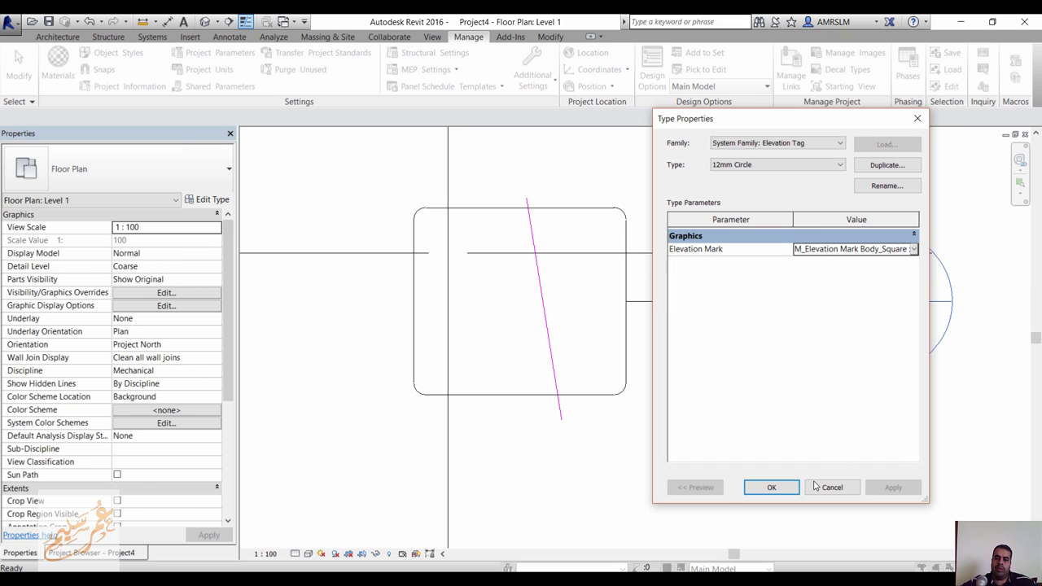
{"action": "left_click", "coordinate": [771, 487]}
Step: Open the Level 2 floor plan and examine the elevation mark below the two parallel vertical elements
{"action": "scroll", "coordinate": [587, 291], "scroll_direction": "down", "scroll_amount": 10}
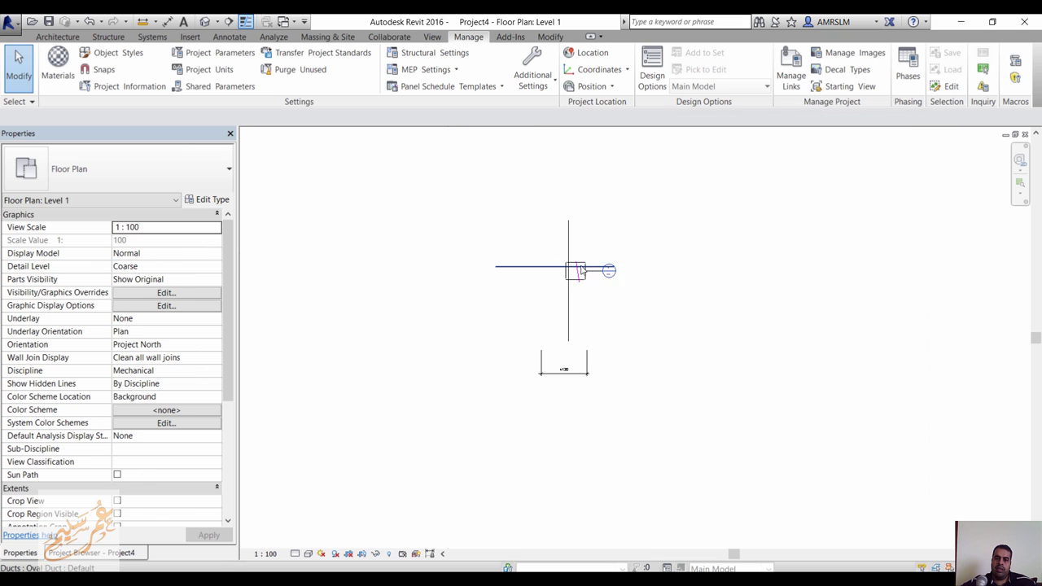
{"action": "left_click", "coordinate": [96, 553]}
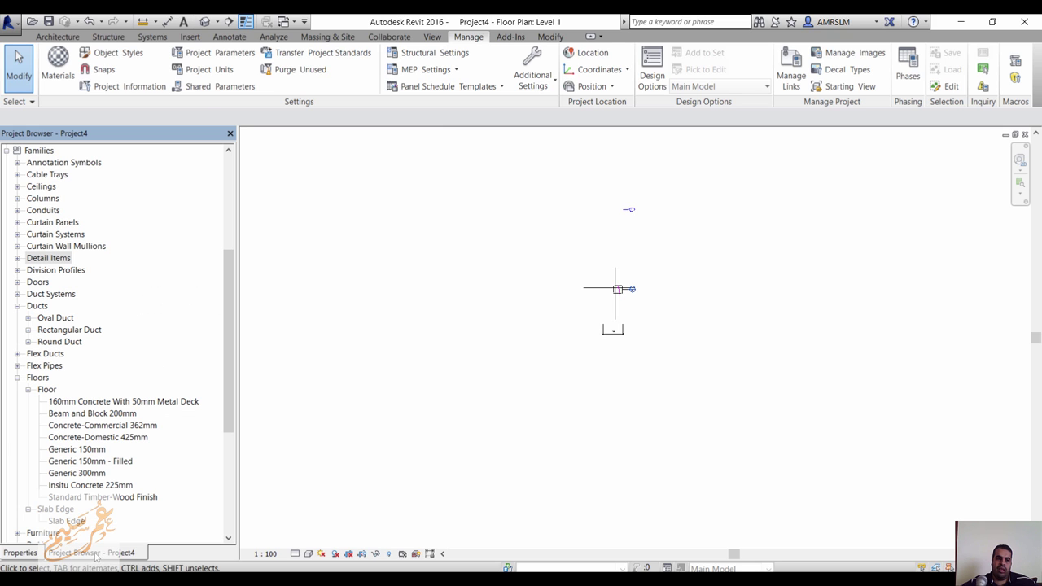
{"action": "left_click", "coordinate": [228, 168]}
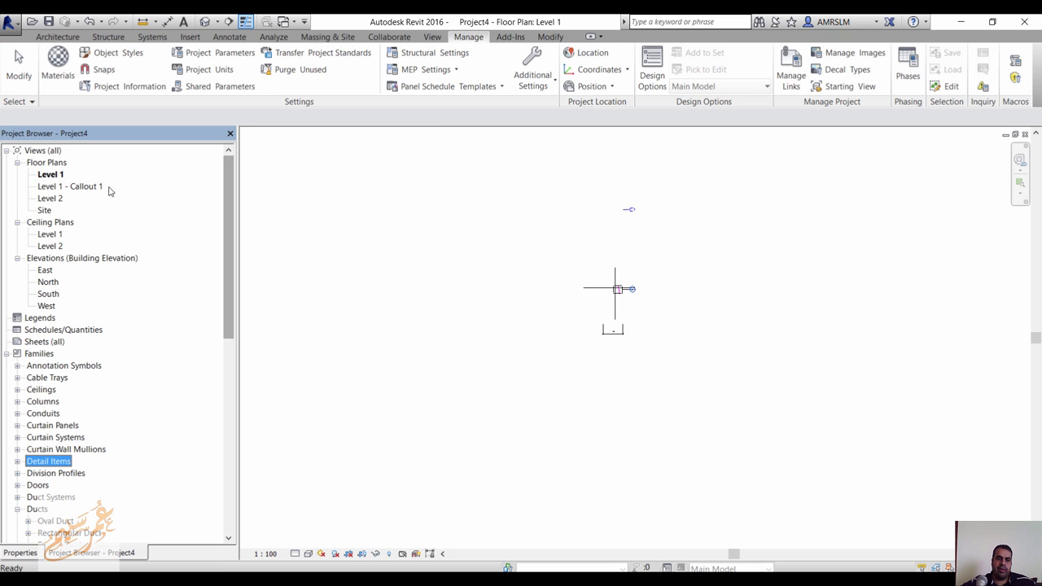
{"action": "left_click", "coordinate": [76, 188]}
{"action": "double_click", "coordinate": [51, 199]}
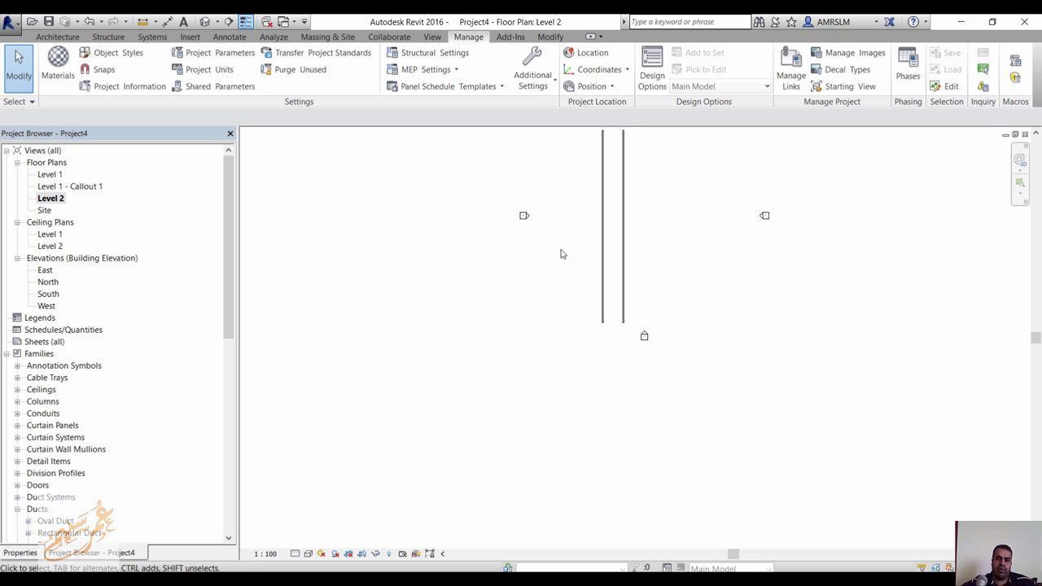
{"action": "scroll", "coordinate": [719, 296], "scroll_direction": "up", "scroll_amount": 4}
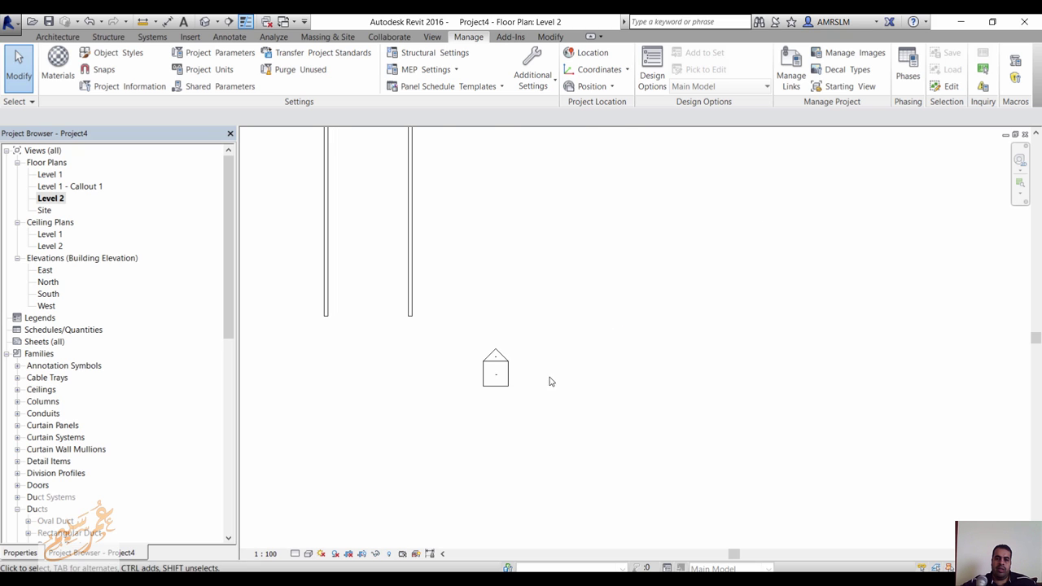
Step: Change the 12mm Circle elevation tag's mark to the M_Elevation Mark Body_Square version with a filled arrow
{"action": "left_click", "coordinate": [532, 72]}
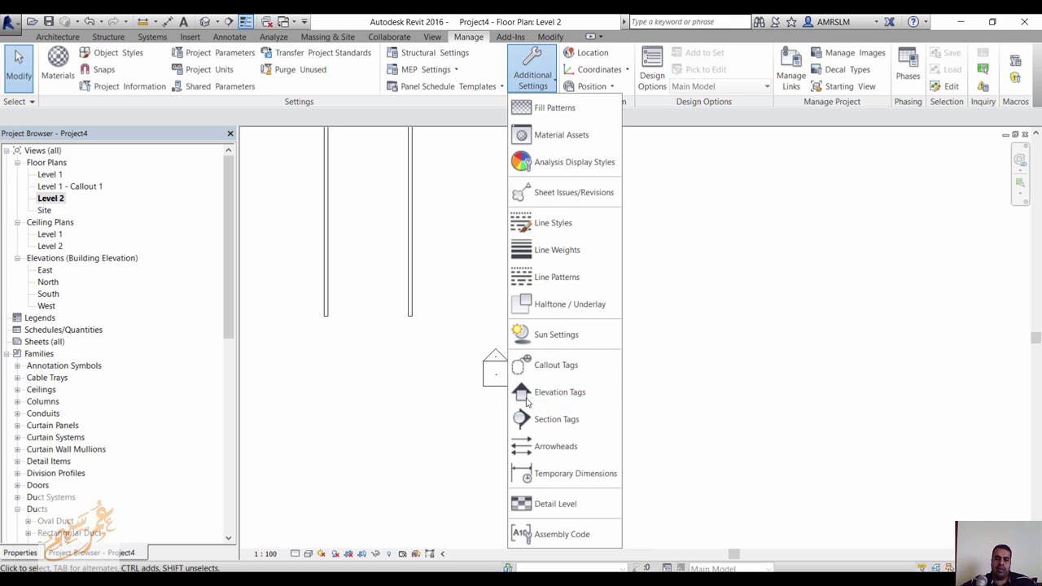
{"action": "left_click", "coordinate": [560, 396]}
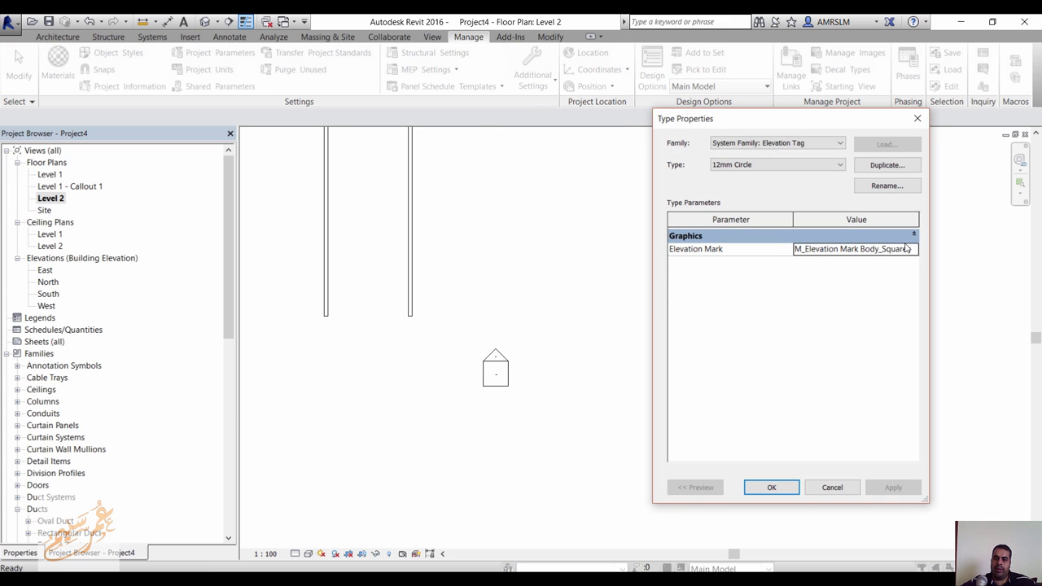
{"action": "left_click", "coordinate": [912, 250]}
{"action": "left_click", "coordinate": [856, 297]}
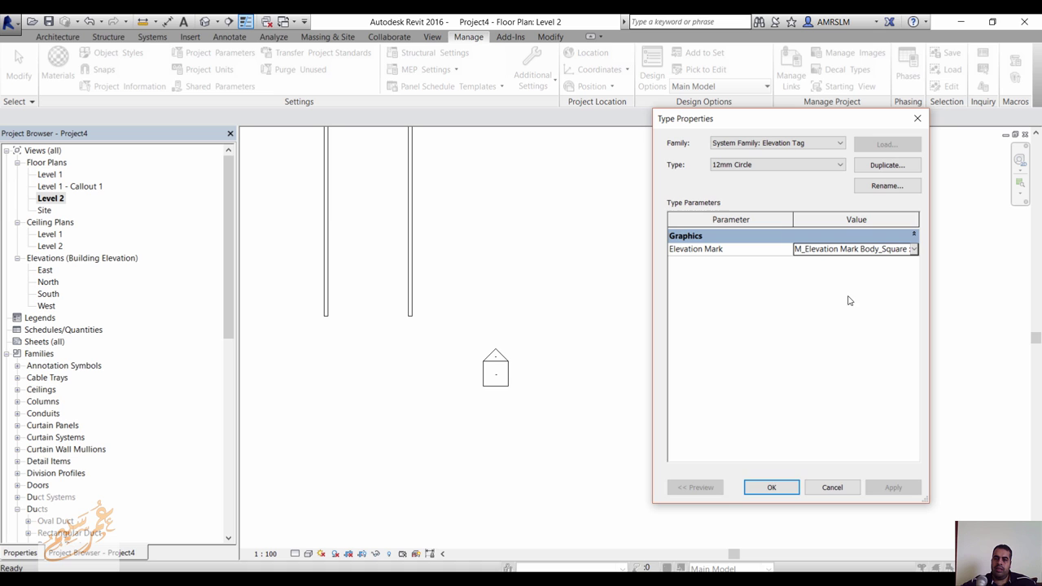
{"action": "left_click", "coordinate": [784, 491]}
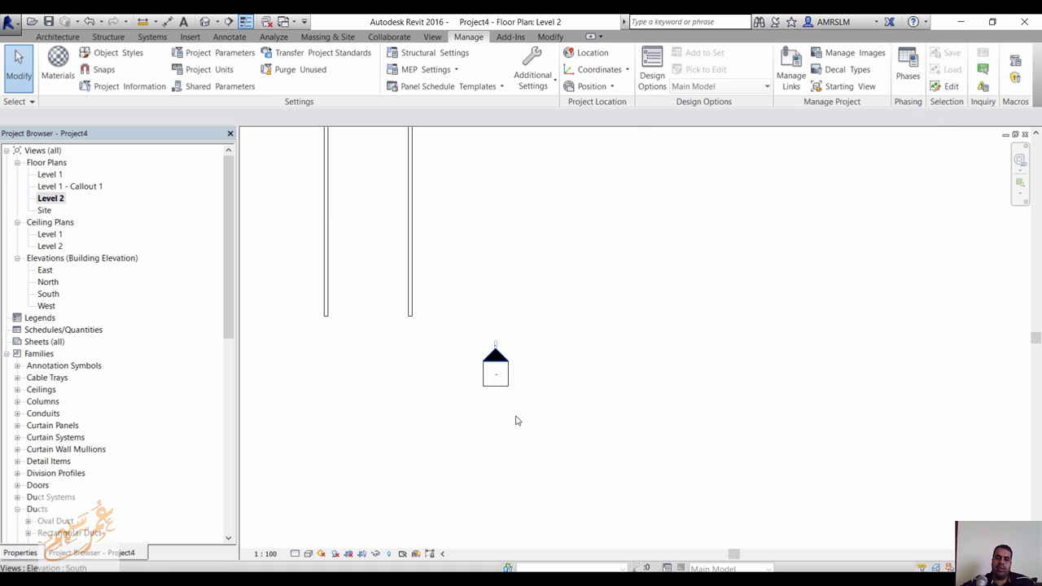
Step: Examine the type properties of the Building Elevation mark below the two walls, including the option to duplicate the type
{"action": "left_click", "coordinate": [495, 358]}
{"action": "scroll", "coordinate": [523, 420], "scroll_direction": "down", "scroll_amount": 3}
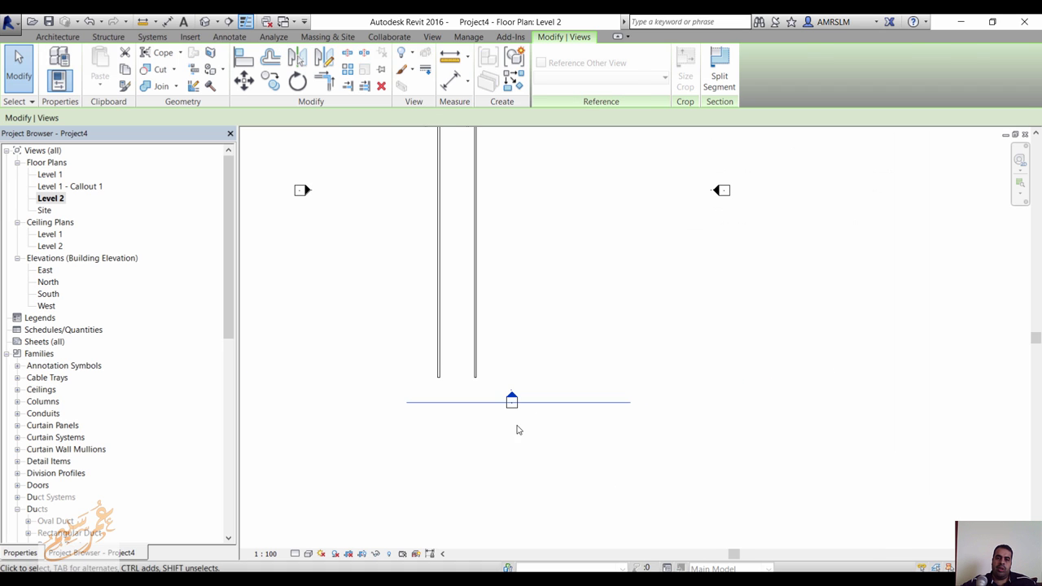
{"action": "left_click", "coordinate": [516, 428]}
{"action": "left_click", "coordinate": [511, 402]}
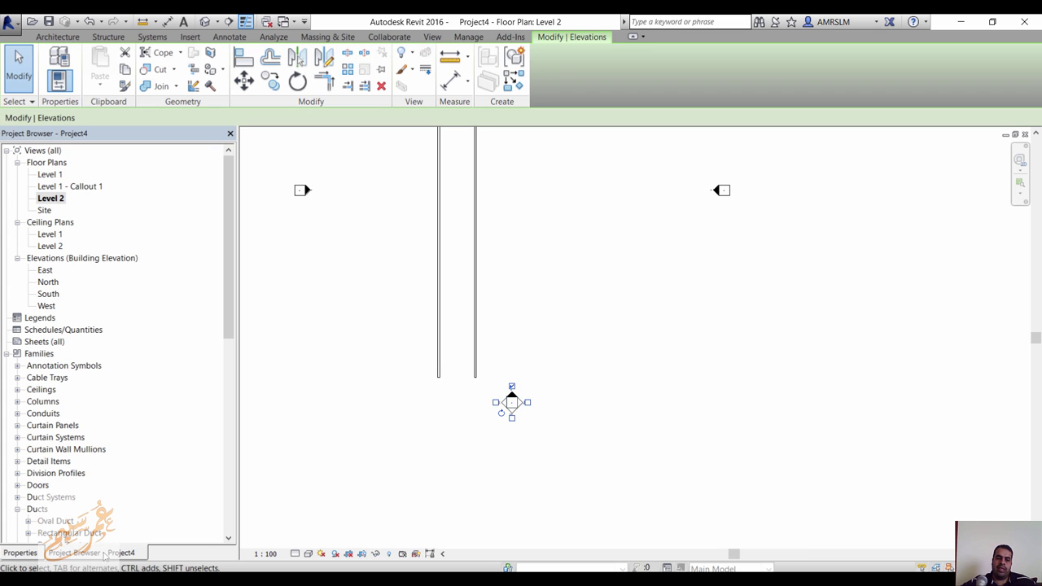
{"action": "left_click", "coordinate": [11, 554]}
{"action": "left_click", "coordinate": [220, 200]}
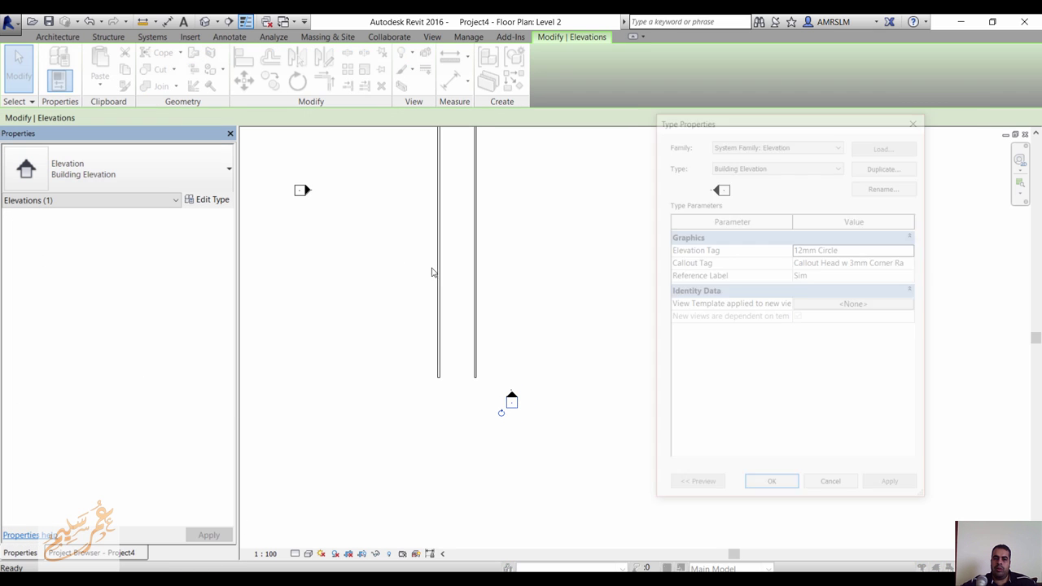
{"action": "left_click", "coordinate": [821, 167]}
{"action": "left_click", "coordinate": [821, 167]}
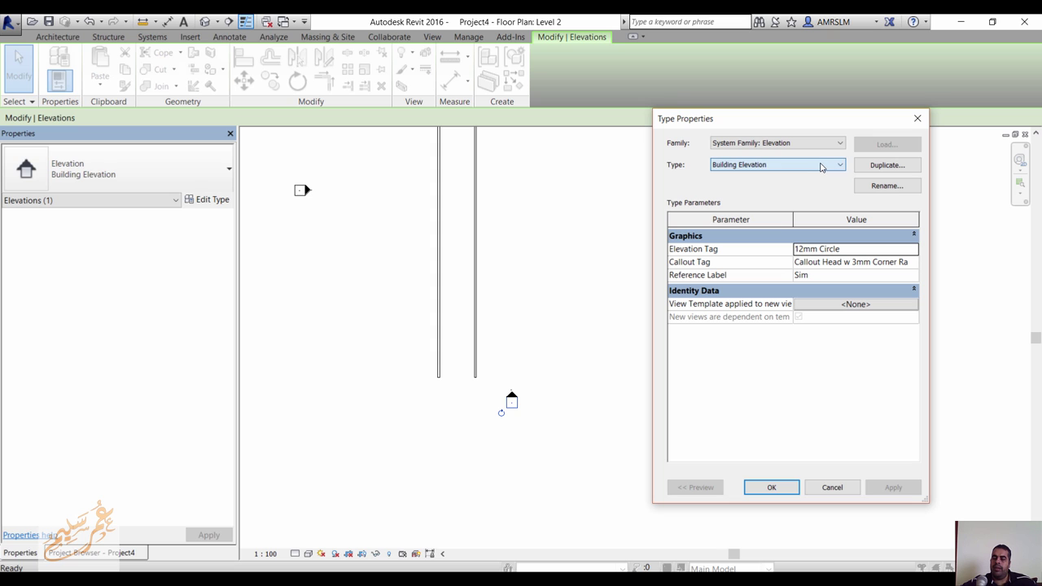
{"action": "left_click", "coordinate": [914, 168]}
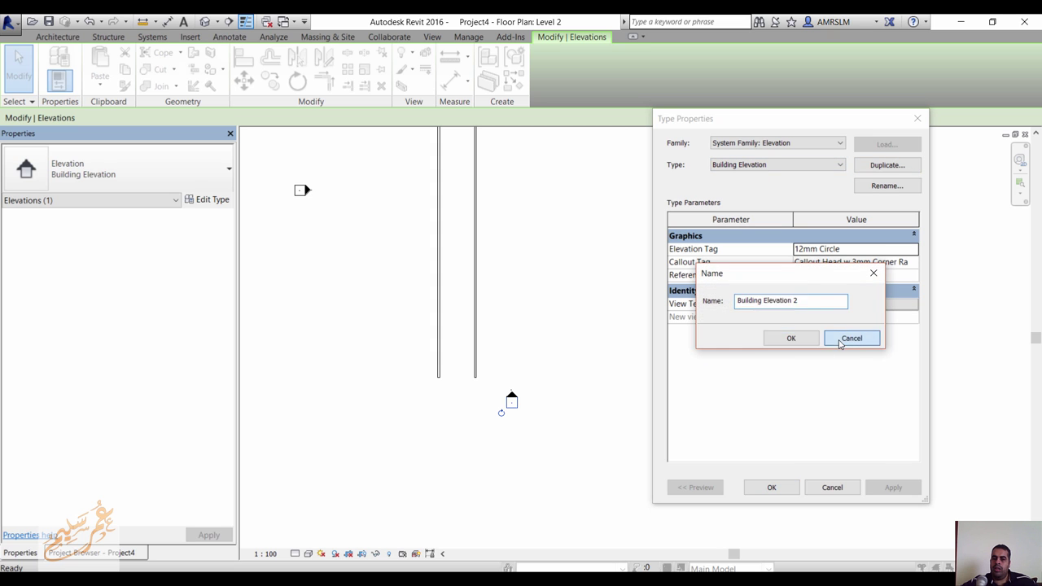
{"action": "left_click", "coordinate": [852, 339]}
{"action": "left_click", "coordinate": [830, 486]}
Step: Set the 10mm Circle elevation tag's mark to M_Elevation Mark Body_Circle-10mm : Filled Arrow
{"action": "left_click", "coordinate": [461, 37]}
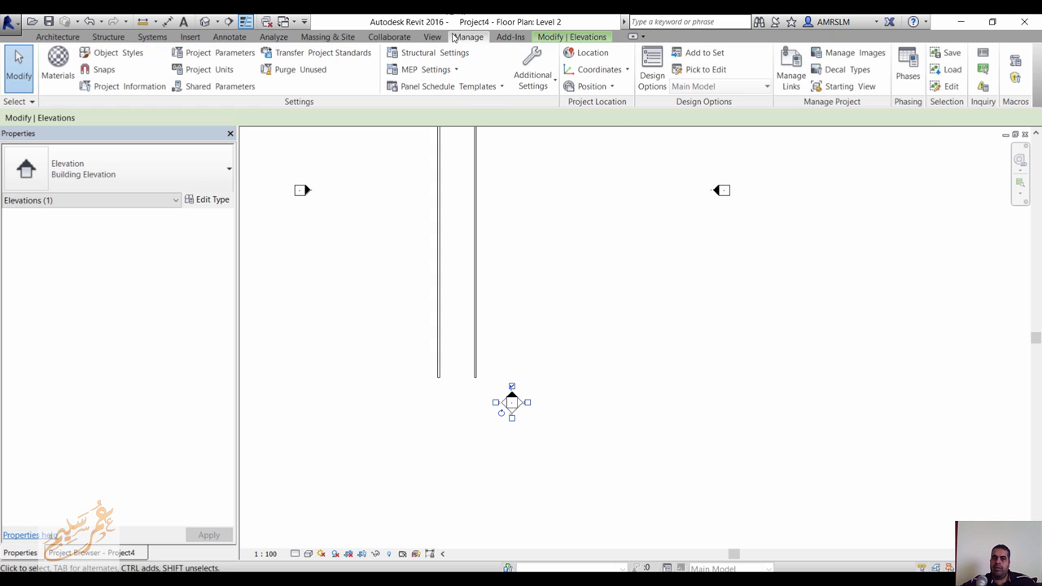
{"action": "left_click", "coordinate": [531, 75]}
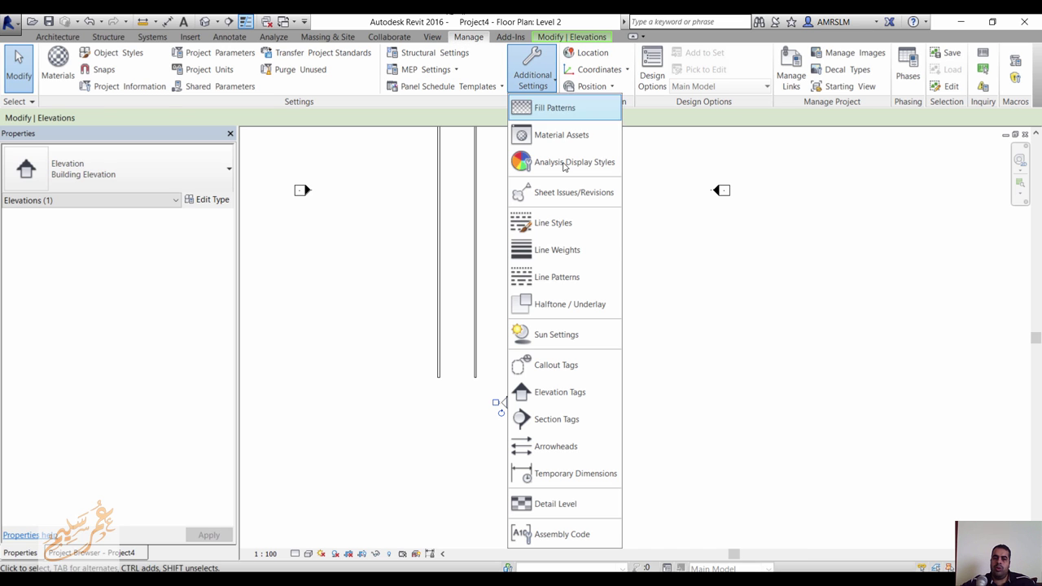
{"action": "left_click", "coordinate": [574, 394]}
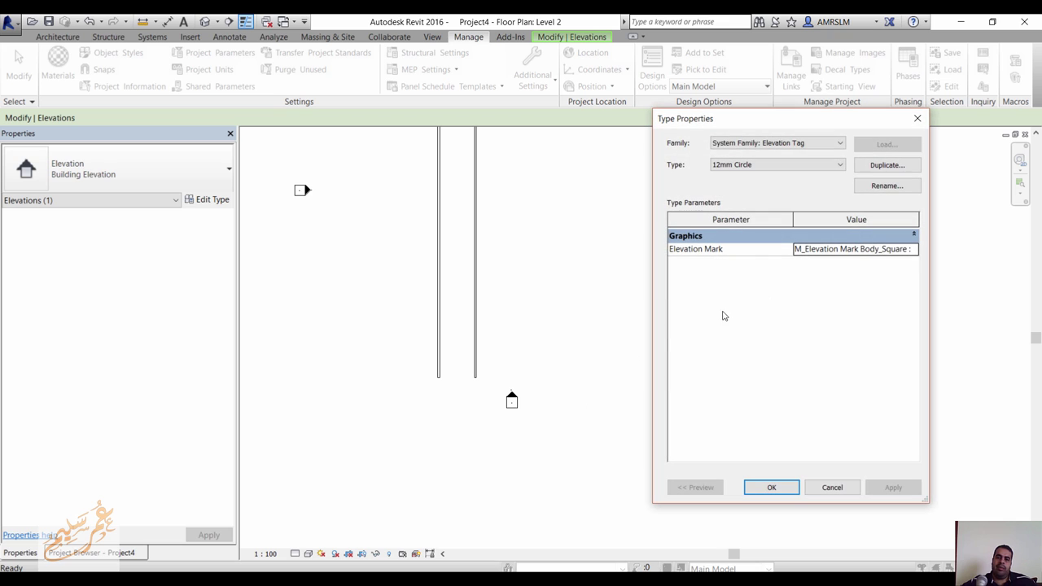
{"action": "left_click", "coordinate": [773, 144]}
{"action": "left_click", "coordinate": [772, 151]}
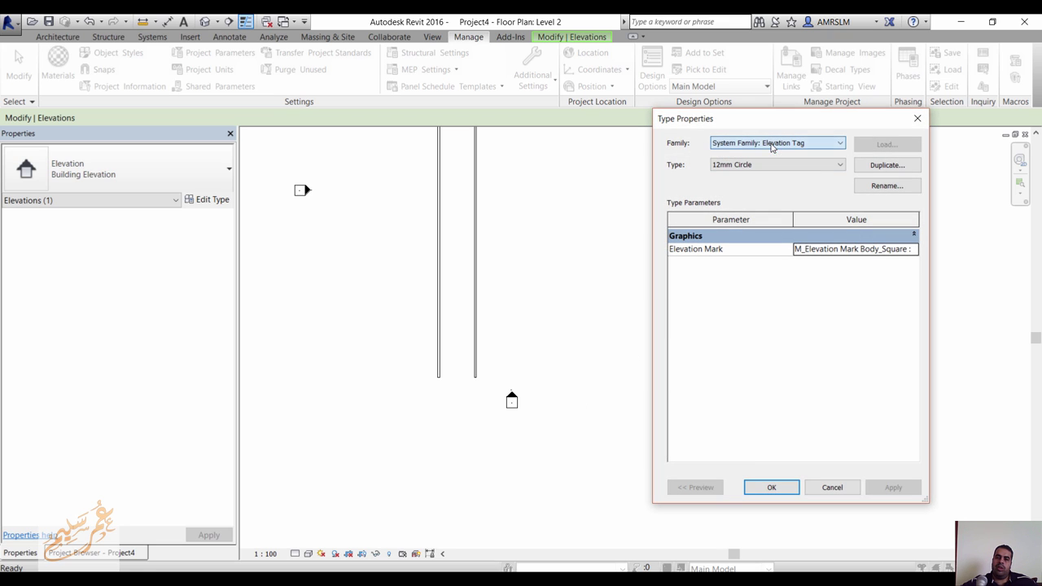
{"action": "left_click", "coordinate": [771, 164]}
{"action": "left_click", "coordinate": [769, 173]}
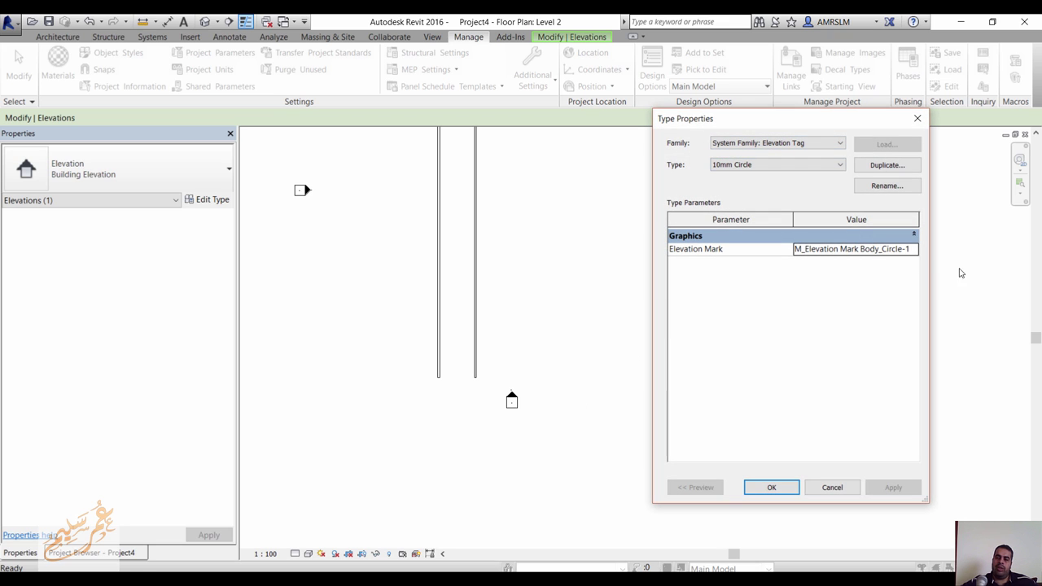
{"action": "left_click", "coordinate": [911, 249]}
{"action": "left_click", "coordinate": [913, 249]}
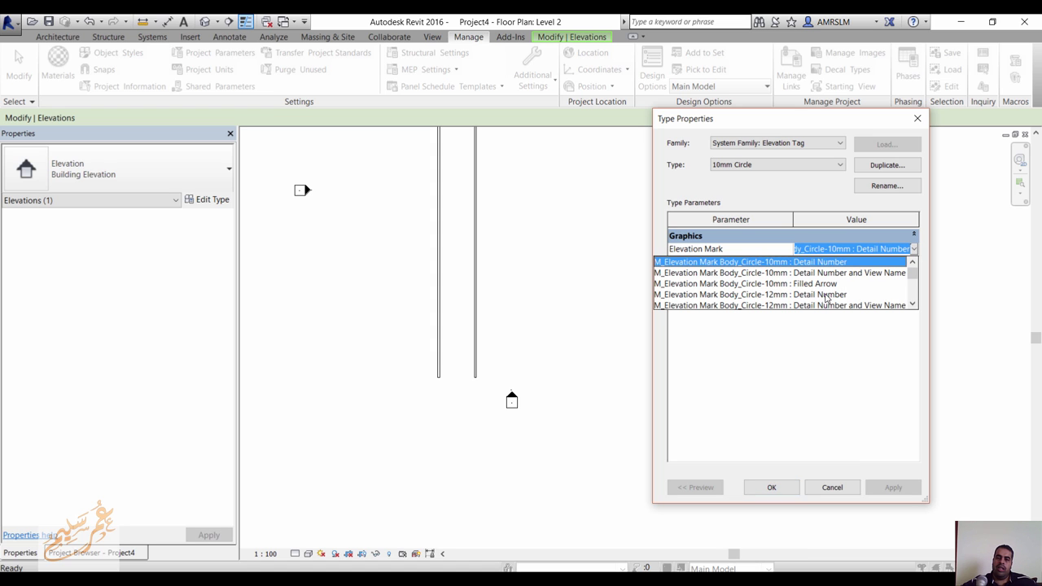
{"action": "left_click", "coordinate": [791, 285]}
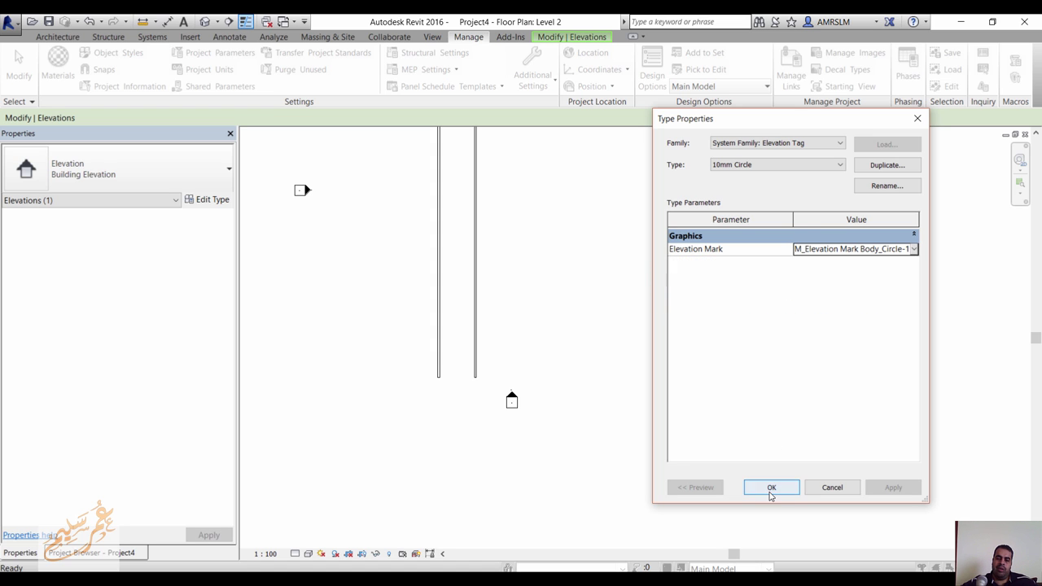
{"action": "left_click", "coordinate": [771, 486]}
{"action": "left_click", "coordinate": [765, 494]}
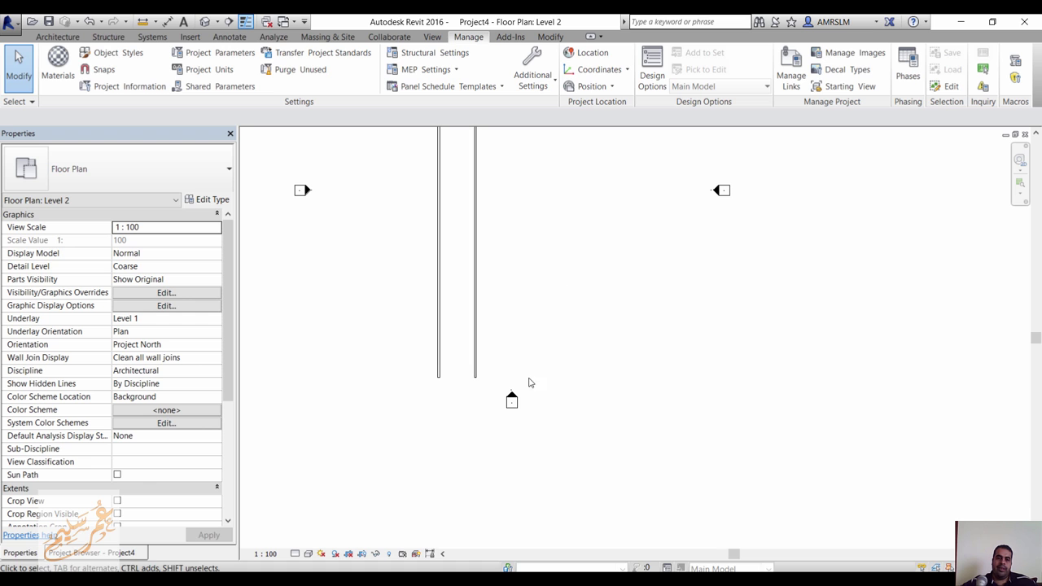
Step: Try M_Section Head - No Arrow as the filled section tag's head and M_Section Head - Open as its tail
{"action": "left_click", "coordinate": [534, 77]}
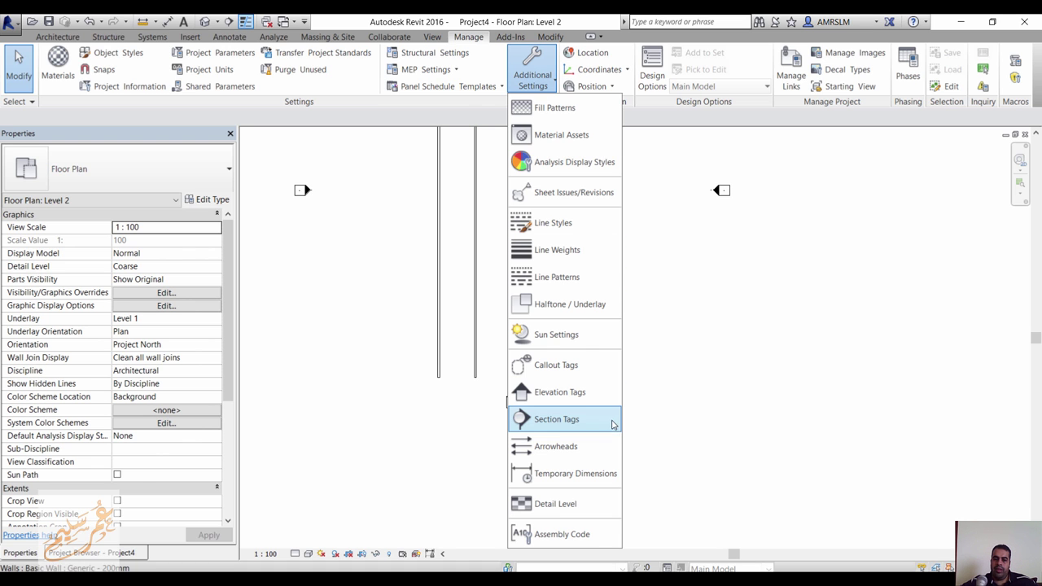
{"action": "left_click", "coordinate": [574, 422]}
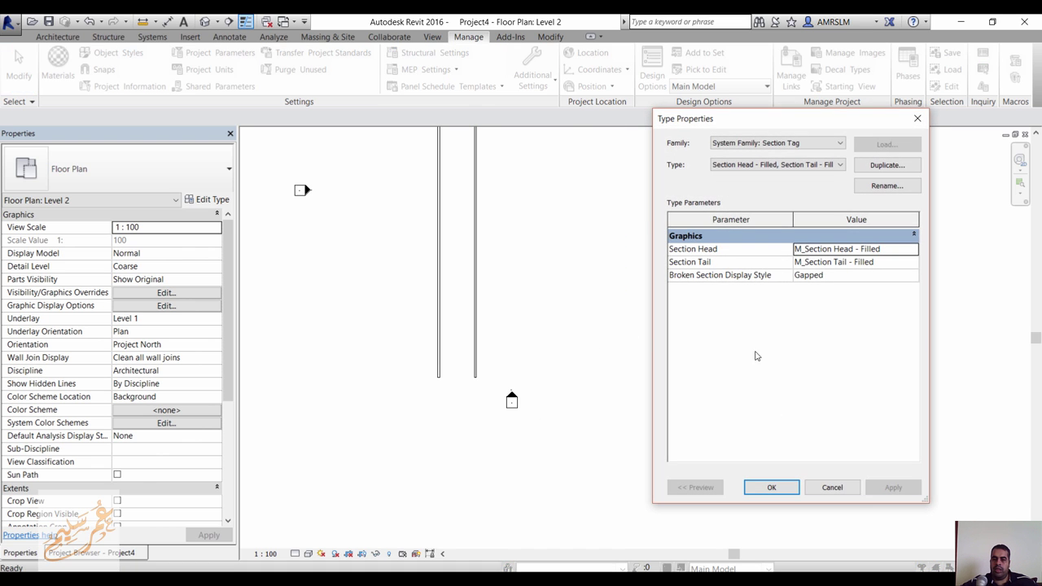
{"action": "left_click", "coordinate": [913, 249]}
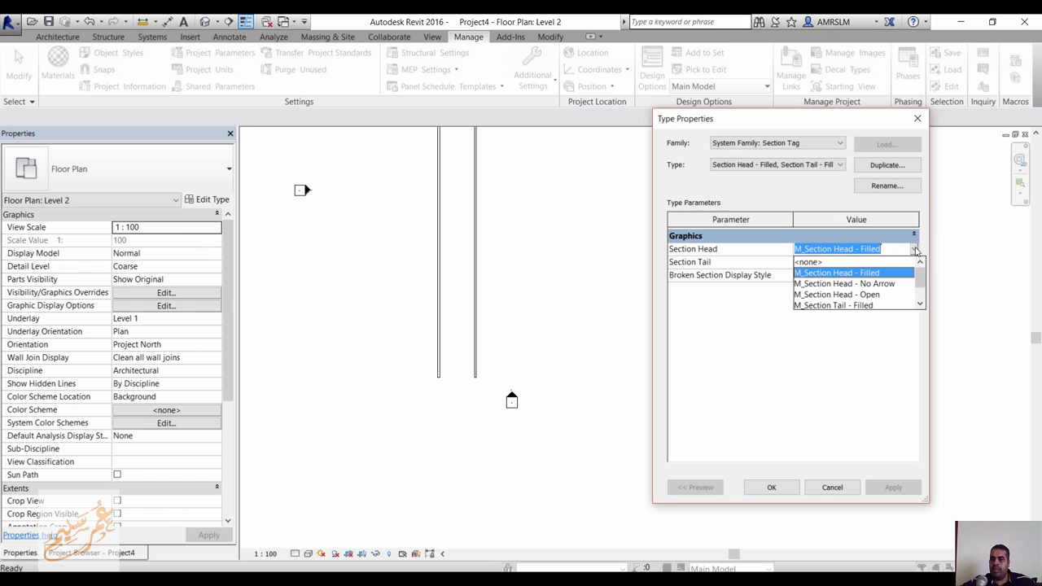
{"action": "left_click", "coordinate": [881, 282]}
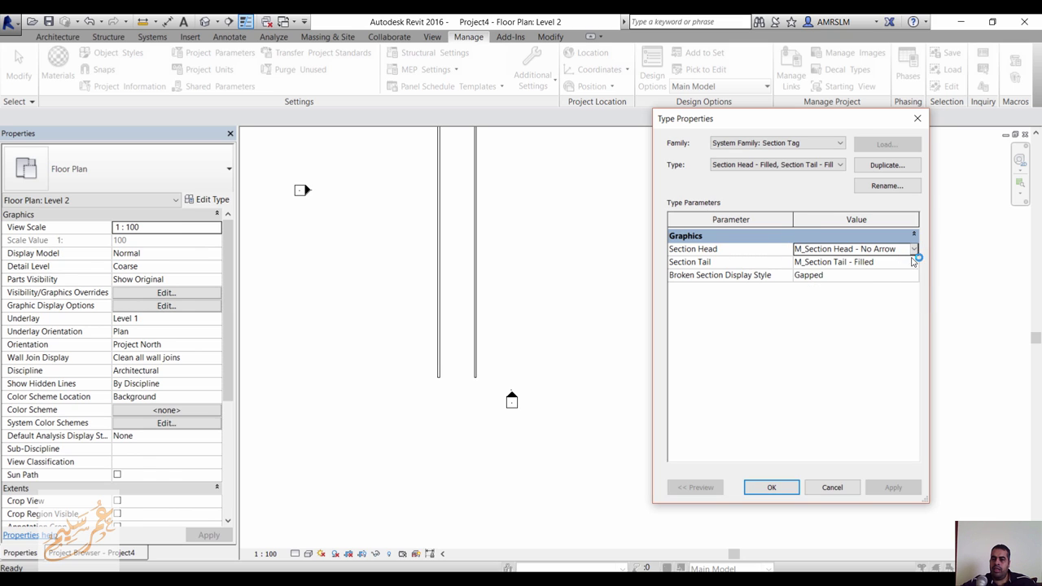
{"action": "left_click", "coordinate": [913, 262]}
{"action": "left_click", "coordinate": [885, 296]}
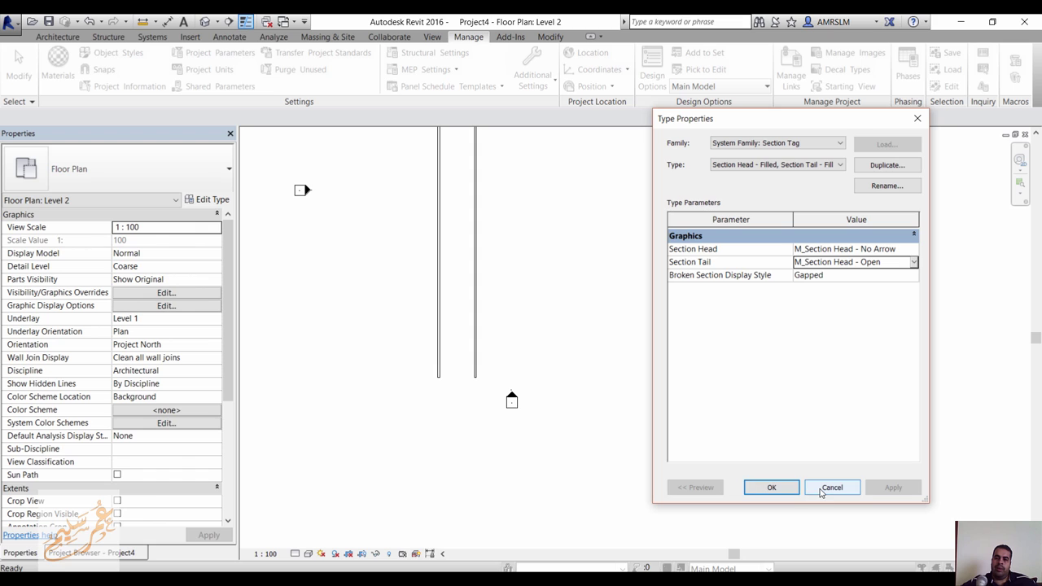
Step: Review the section tag's Broken Section Display Style options and discard the pending section tag changes
{"action": "left_click", "coordinate": [911, 279]}
{"action": "left_click", "coordinate": [916, 278]}
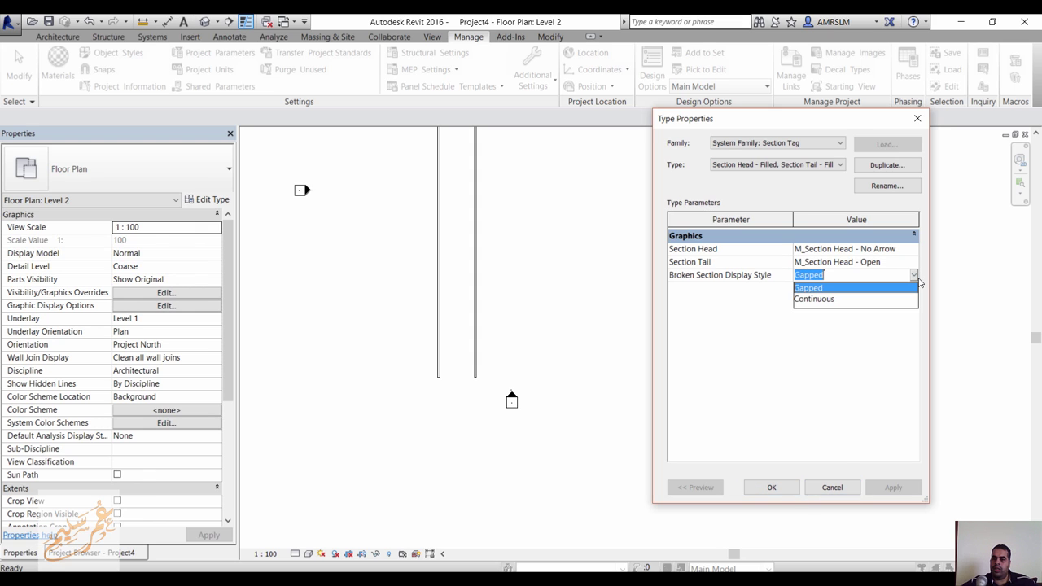
{"action": "left_click", "coordinate": [914, 276]}
{"action": "left_click", "coordinate": [832, 487]}
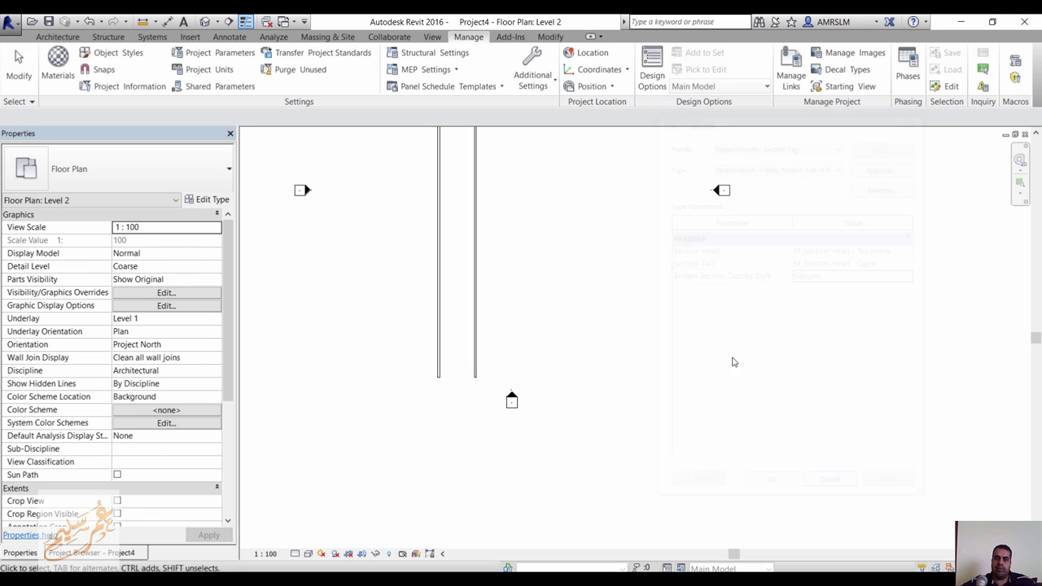
Step: Review the arrow styles available for the Arrow 30 Degree arrowhead type, keeping the Arrow style
{"action": "left_click", "coordinate": [532, 71]}
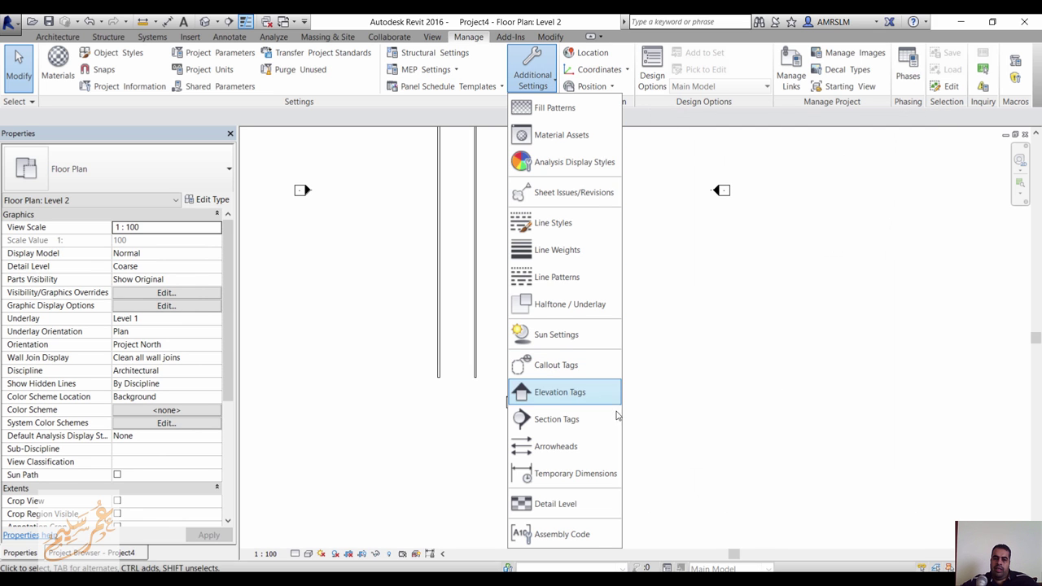
{"action": "left_click", "coordinate": [579, 446]}
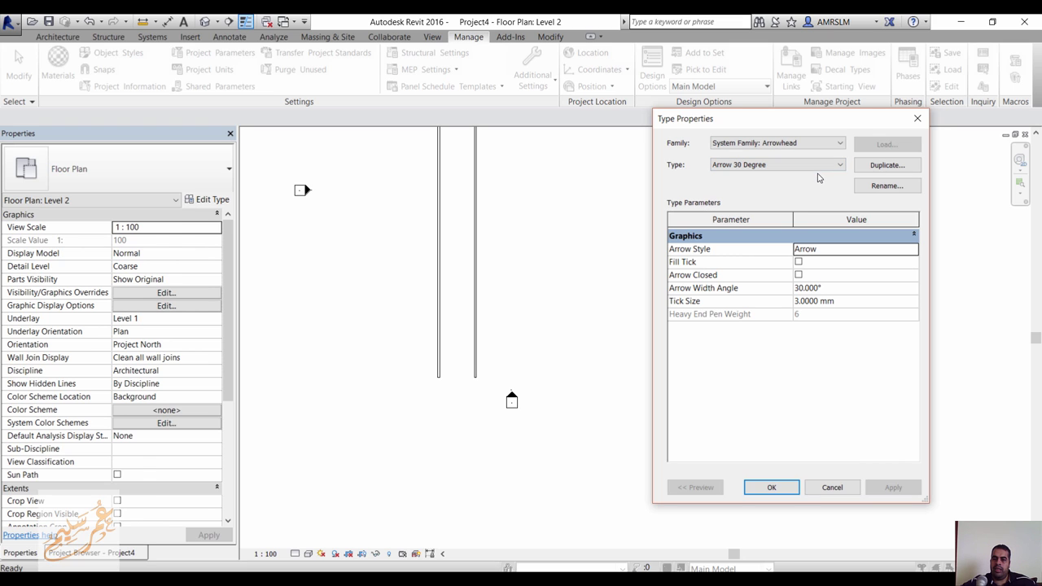
{"action": "left_click", "coordinate": [910, 256]}
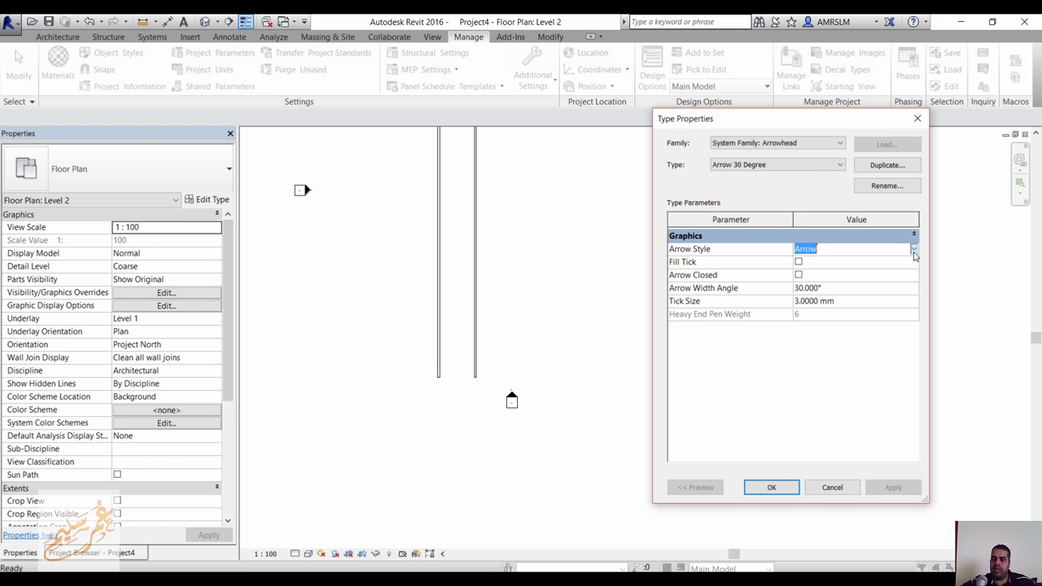
{"action": "left_click", "coordinate": [913, 252]}
{"action": "scroll", "coordinate": [884, 274], "scroll_direction": "down", "scroll_amount": 3}
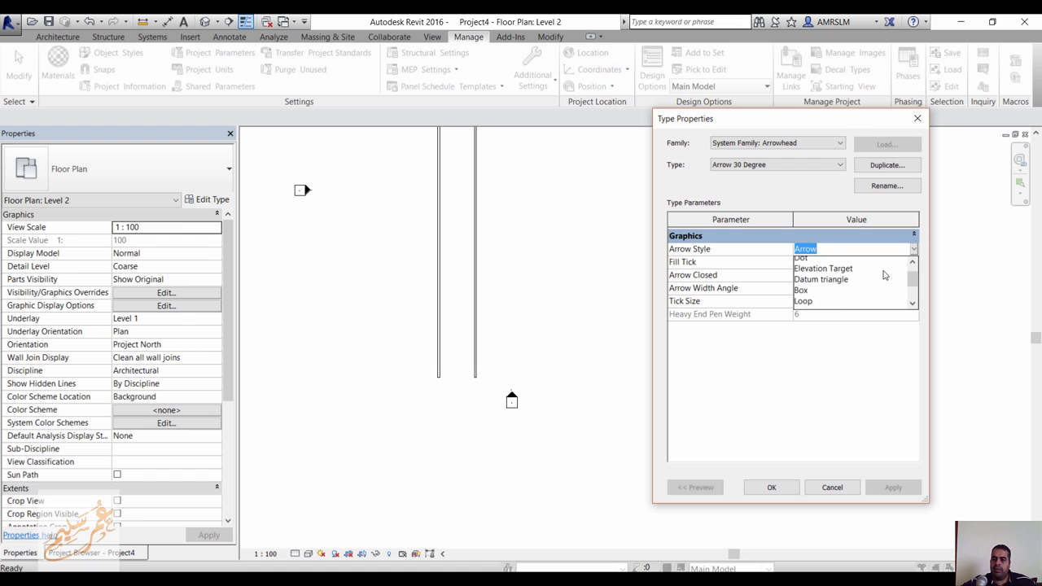
{"action": "scroll", "coordinate": [884, 274], "scroll_direction": "up", "scroll_amount": 3}
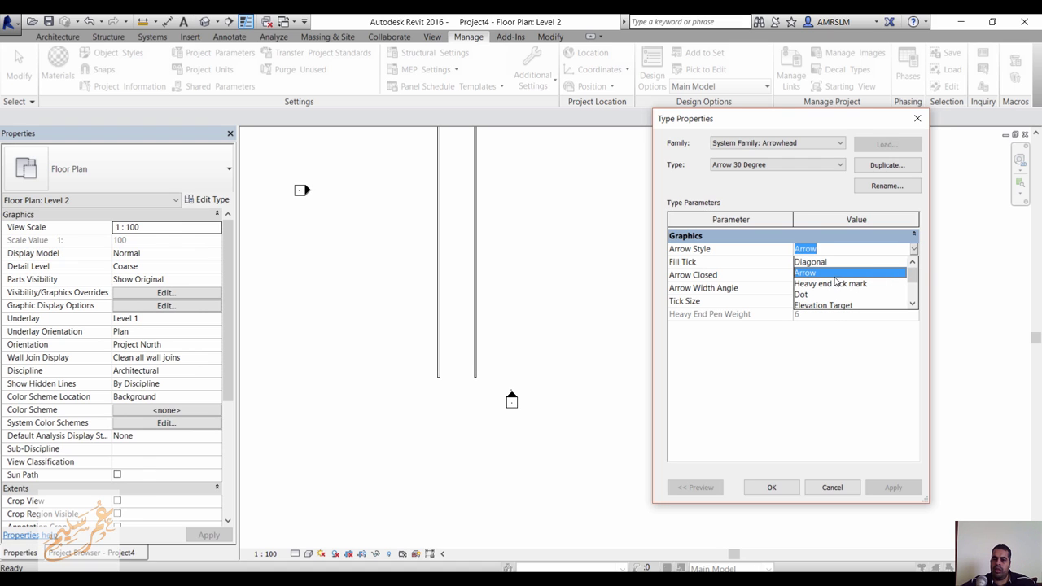
{"action": "key", "text": "Return"}
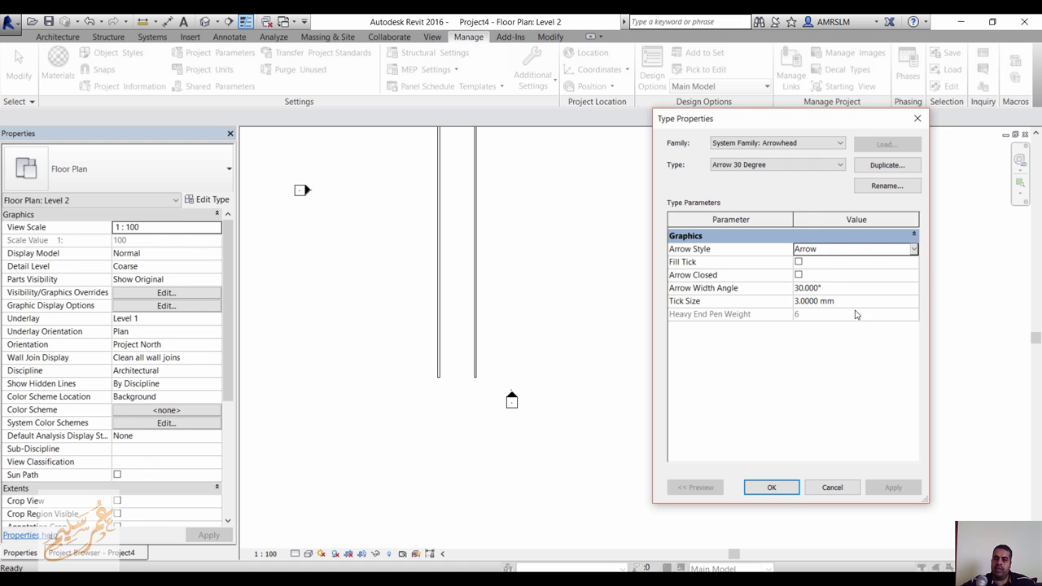
{"action": "left_click", "coordinate": [771, 487]}
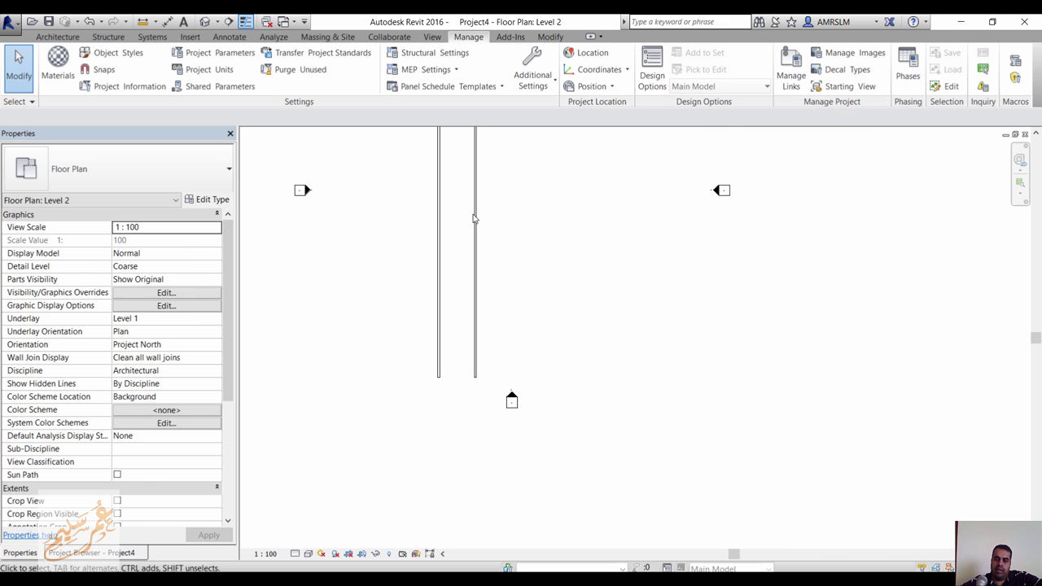
Step: Place a text note reading "sfsfsdfs" with a two-segment leader beside the two walls in the Level 2 plan
{"action": "left_click", "coordinate": [225, 37]}
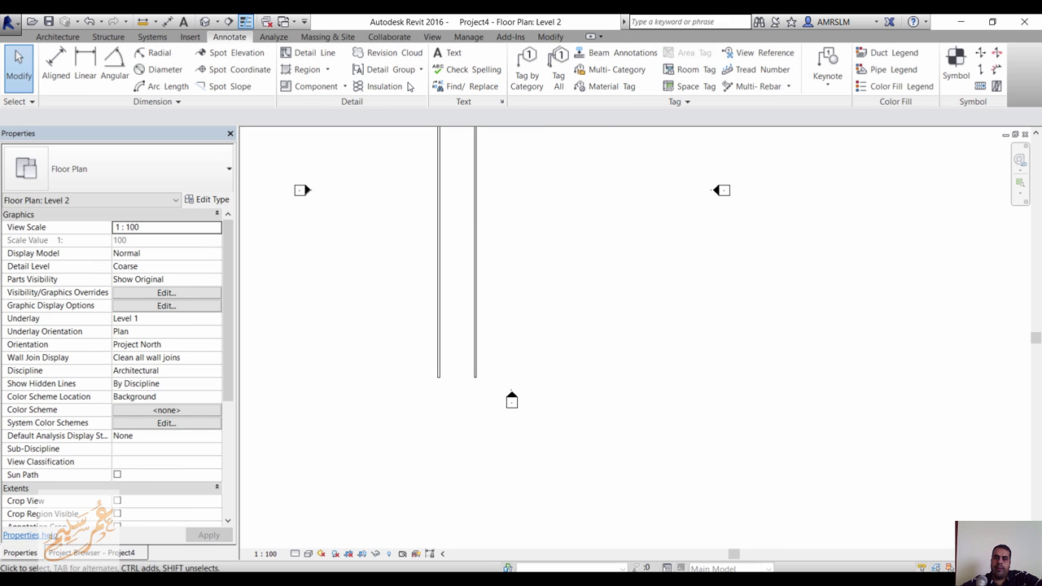
{"action": "left_click", "coordinate": [448, 54]}
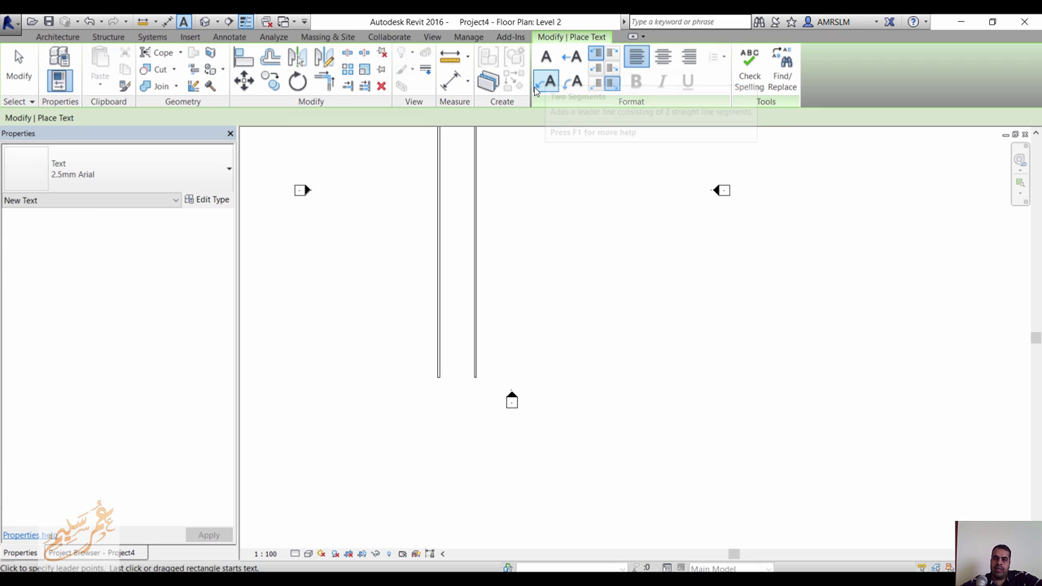
{"action": "left_click", "coordinate": [538, 325]}
{"action": "left_click", "coordinate": [557, 284]}
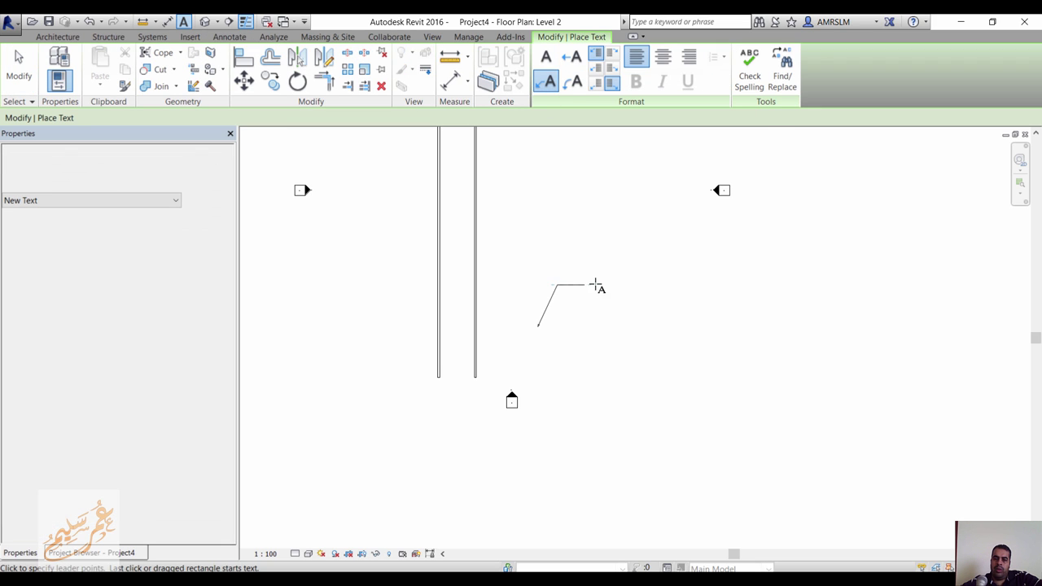
{"action": "left_click", "coordinate": [602, 287]}
{"action": "type", "text": "sfsfsdfs"}
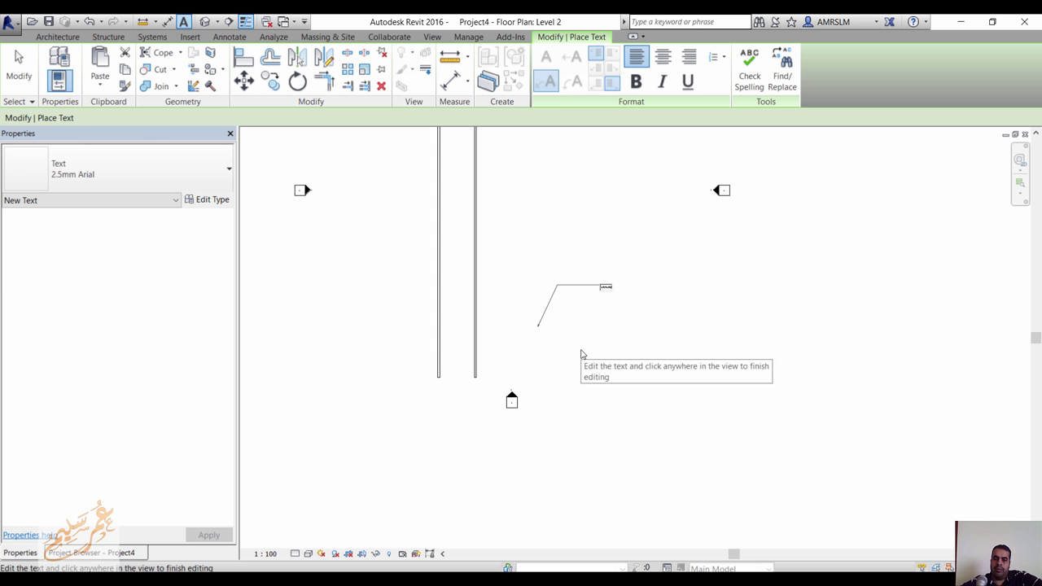
{"action": "left_click", "coordinate": [581, 342]}
{"action": "scroll", "coordinate": [581, 327], "scroll_direction": "up", "scroll_amount": 4}
{"action": "key", "text": "Escape"}
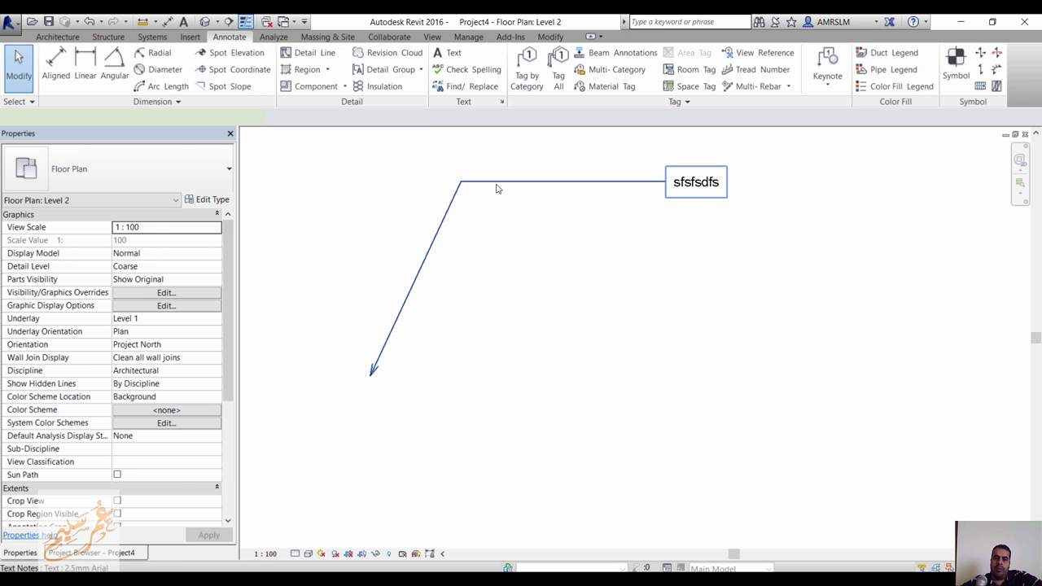
Step: Review the leader arrowhead options of the text note's 2.5mm Arial type, keeping Arrow 30 Degree
{"action": "left_click", "coordinate": [495, 184]}
{"action": "left_click", "coordinate": [209, 201]}
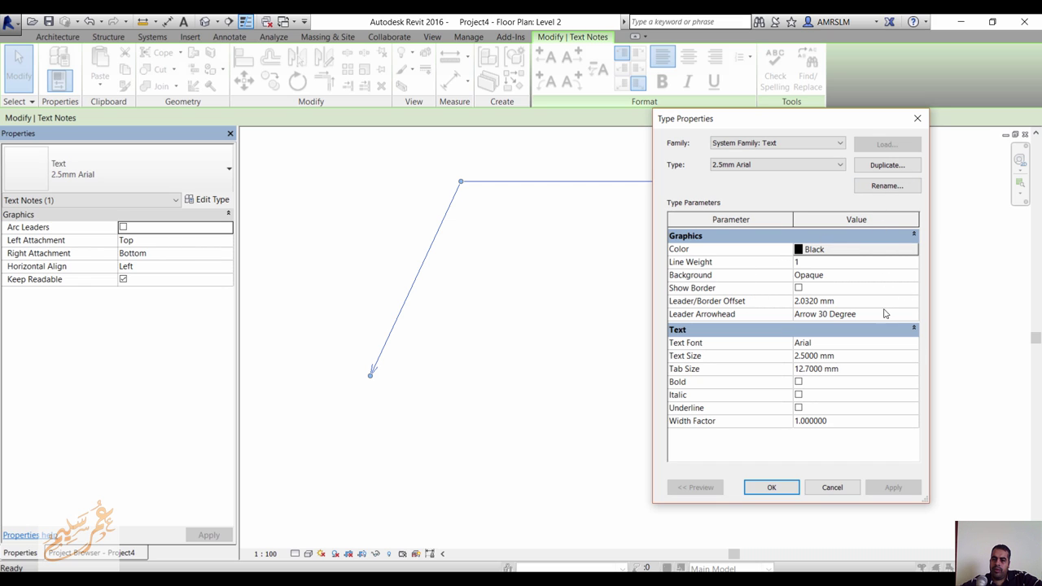
{"action": "left_click", "coordinate": [910, 313]}
{"action": "left_click", "coordinate": [914, 314]}
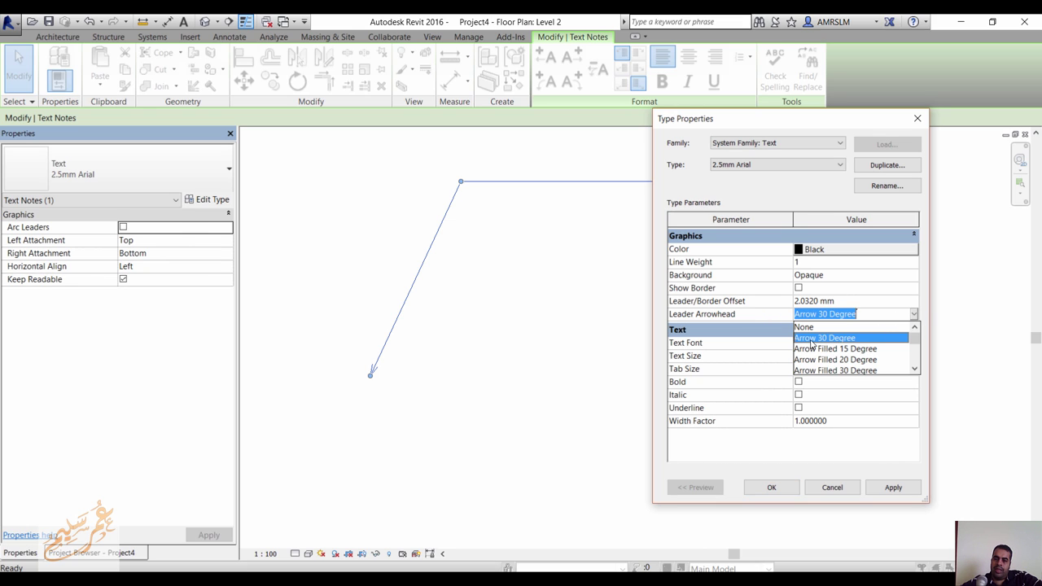
{"action": "left_click", "coordinate": [851, 337]}
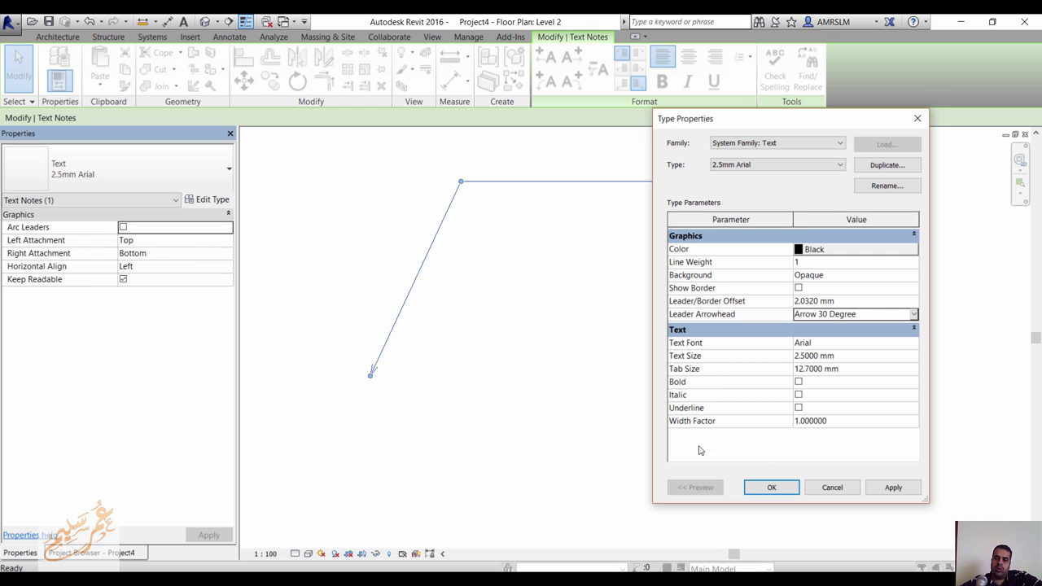
{"action": "left_click", "coordinate": [770, 488]}
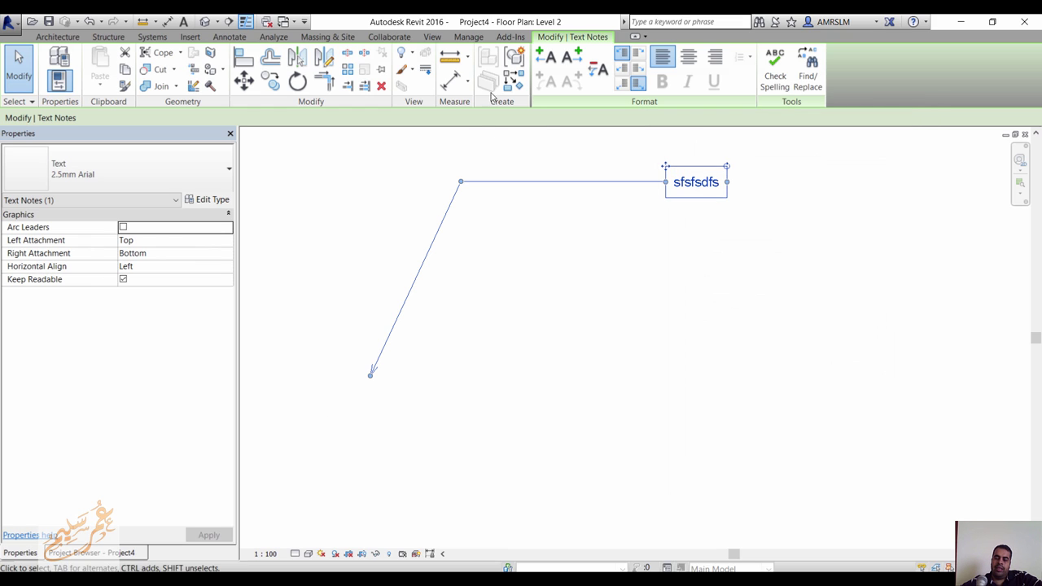
Step: Make the Arrow 30 Degree arrowhead type filled and closed, with a tick size of 5 mm
{"action": "left_click", "coordinate": [468, 37]}
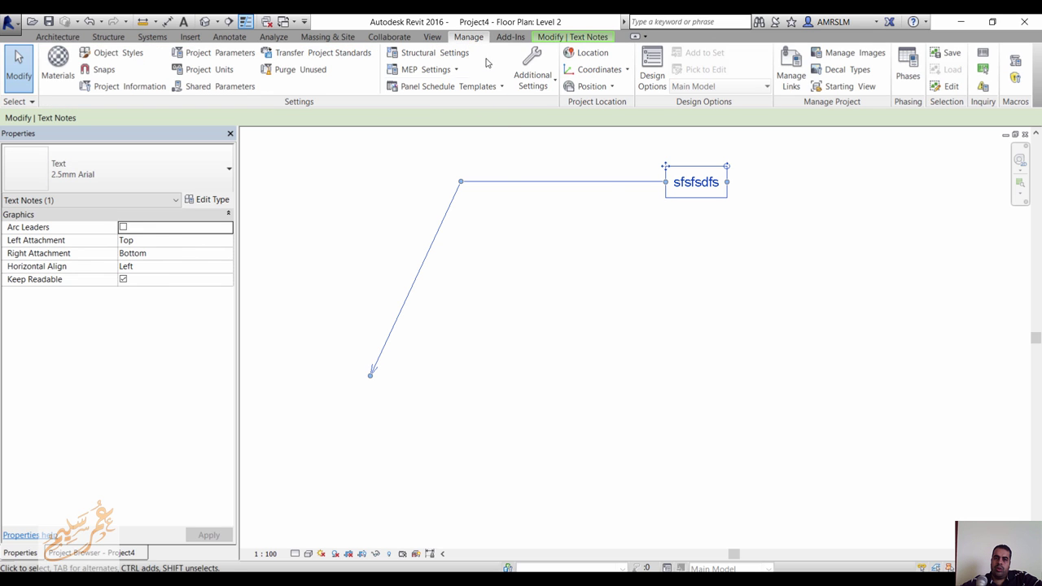
{"action": "left_click", "coordinate": [533, 66]}
{"action": "left_click", "coordinate": [570, 455]}
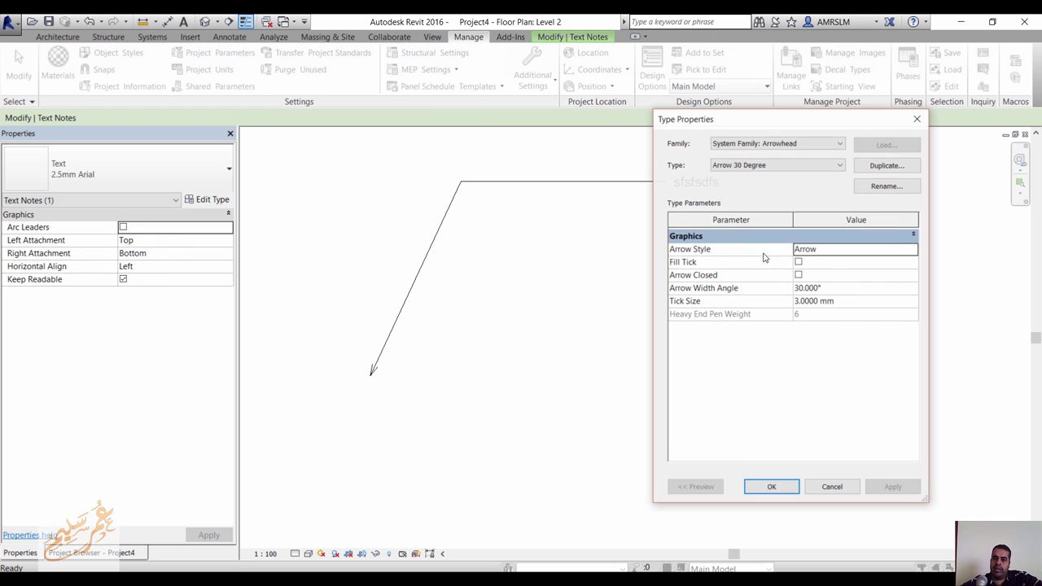
{"action": "left_click", "coordinate": [802, 171]}
{"action": "left_click", "coordinate": [802, 171]}
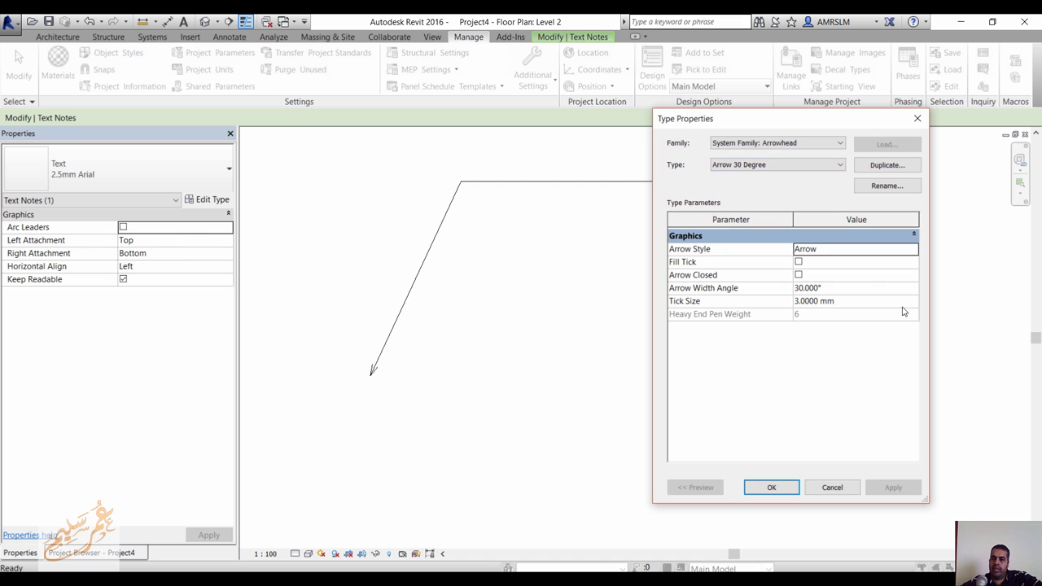
{"action": "left_click", "coordinate": [797, 262]}
{"action": "left_click", "coordinate": [799, 276]}
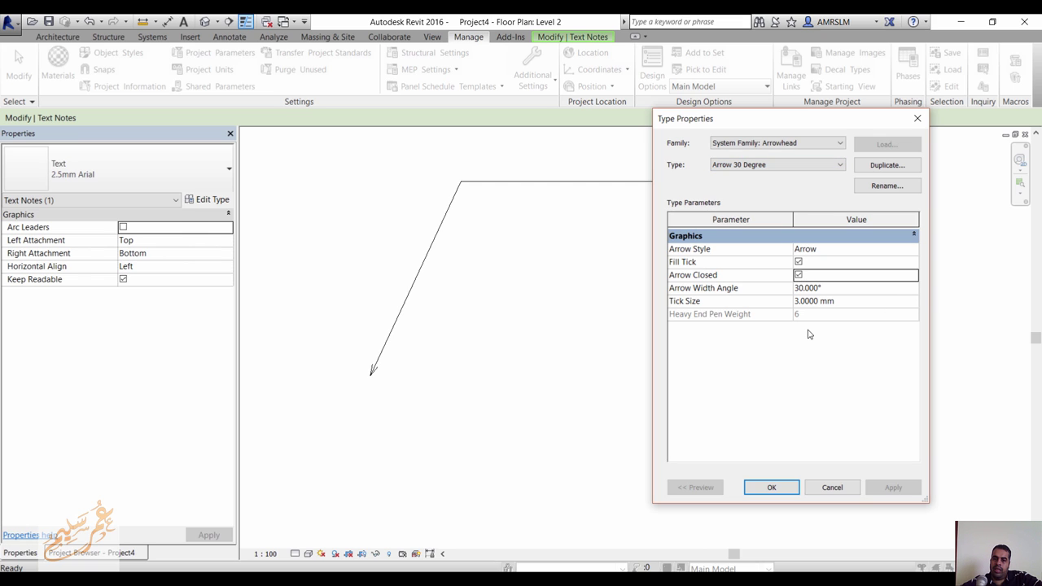
{"action": "left_click", "coordinate": [904, 291]}
{"action": "left_click", "coordinate": [897, 302]}
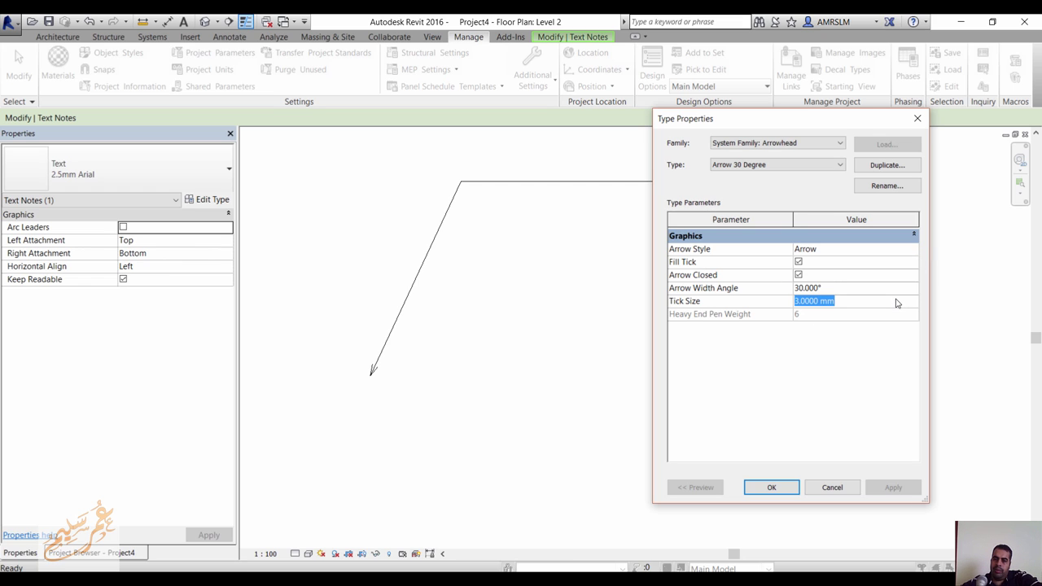
{"action": "type", "text": "3"}
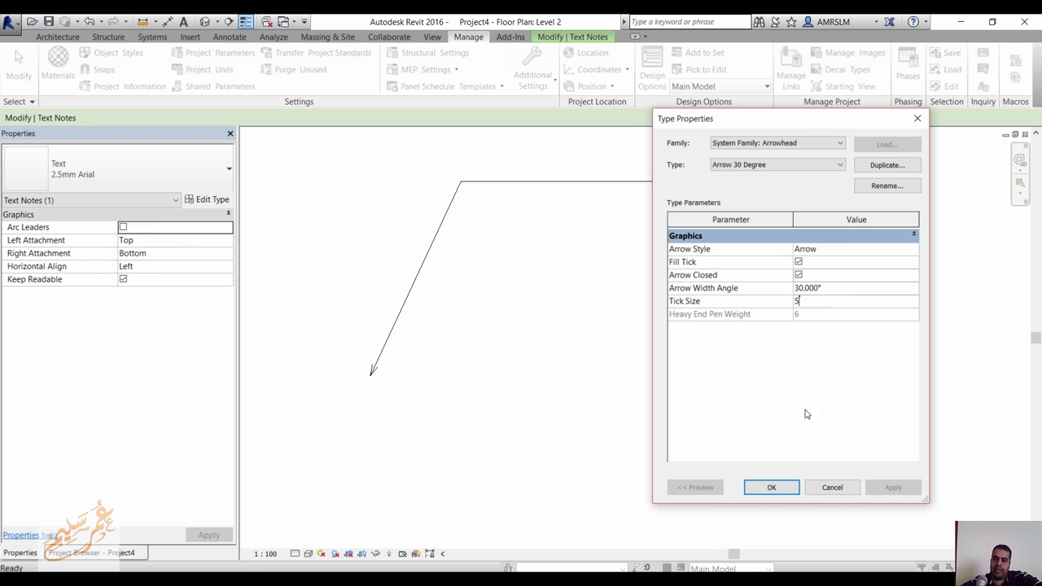
{"action": "left_click", "coordinate": [770, 487]}
{"action": "left_click", "coordinate": [408, 269]}
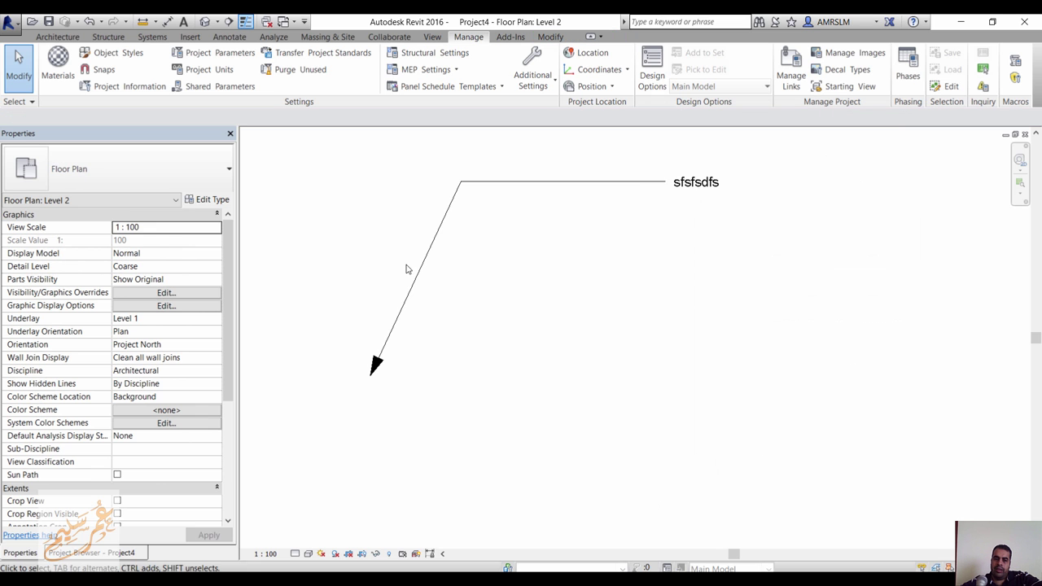
{"action": "left_click", "coordinate": [547, 181]}
{"action": "left_click", "coordinate": [610, 280]}
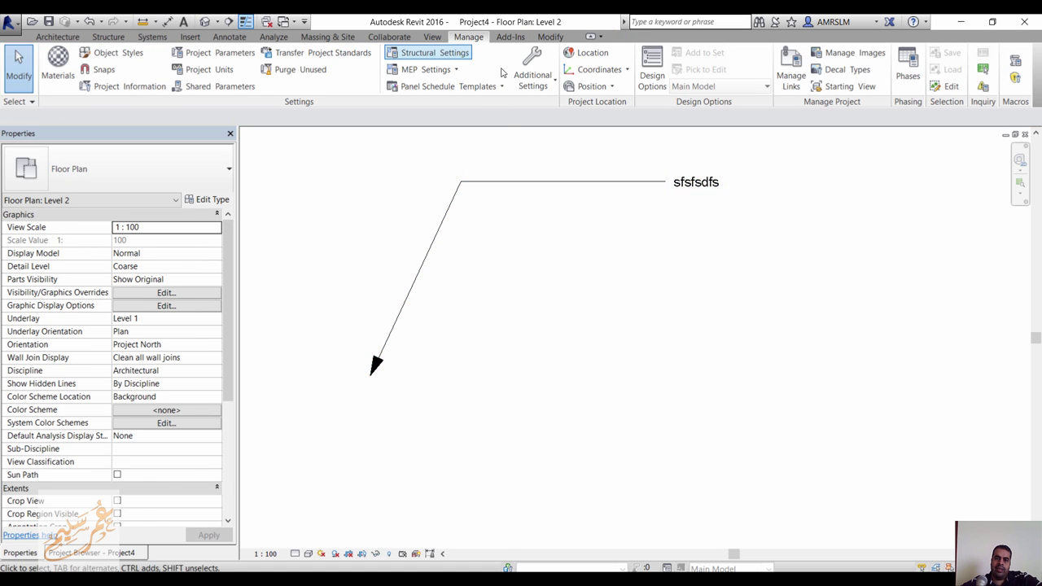
{"action": "left_click", "coordinate": [531, 84]}
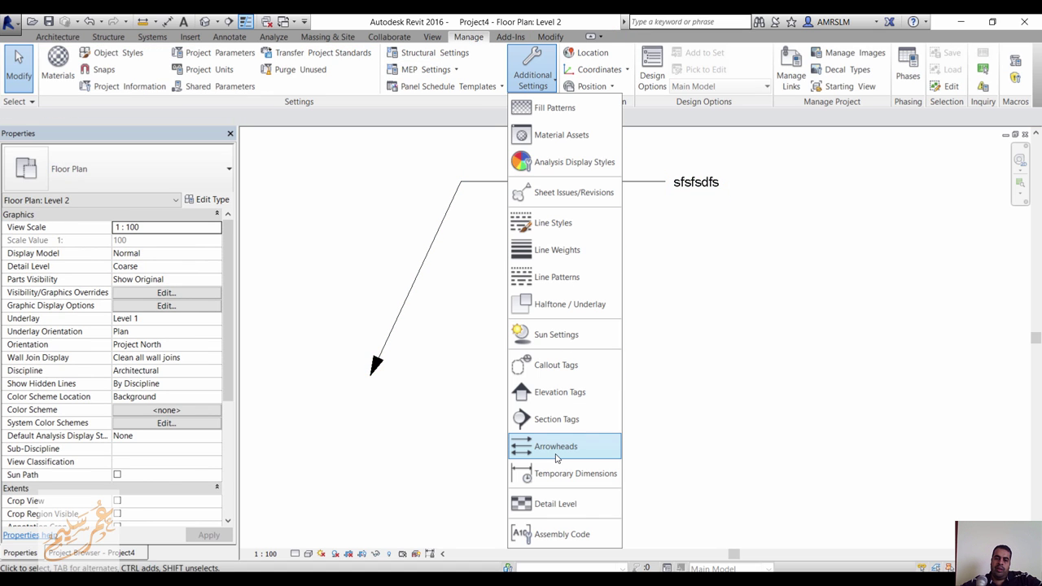
{"action": "left_click", "coordinate": [716, 409]}
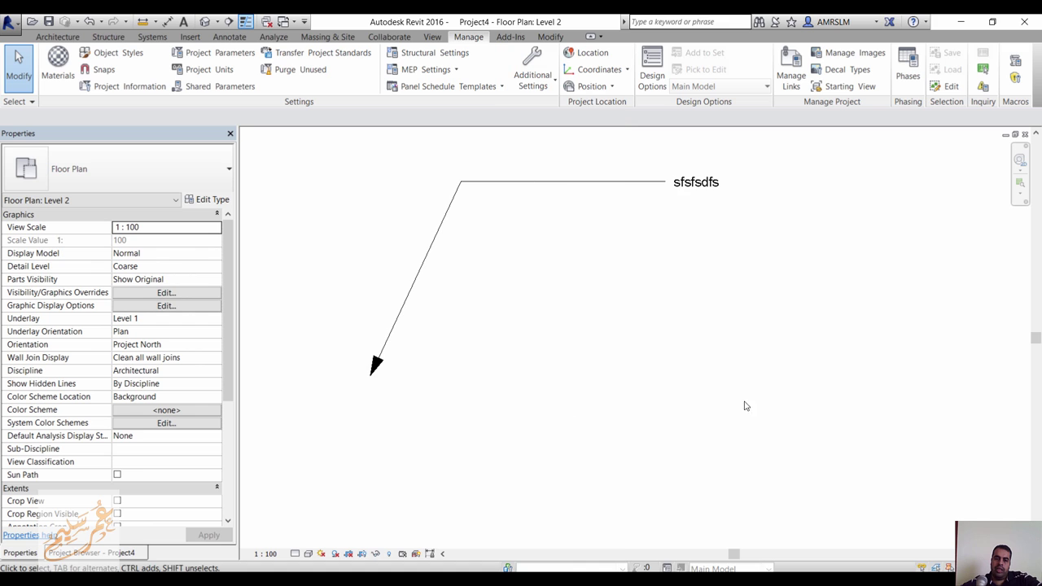
Step: Convert the temporary length dimension of the wall nearest the text note into a permanent dimension
{"action": "scroll", "coordinate": [735, 236], "scroll_direction": "down", "scroll_amount": 5}
{"action": "scroll", "coordinate": [631, 437], "scroll_direction": "down", "scroll_amount": 2}
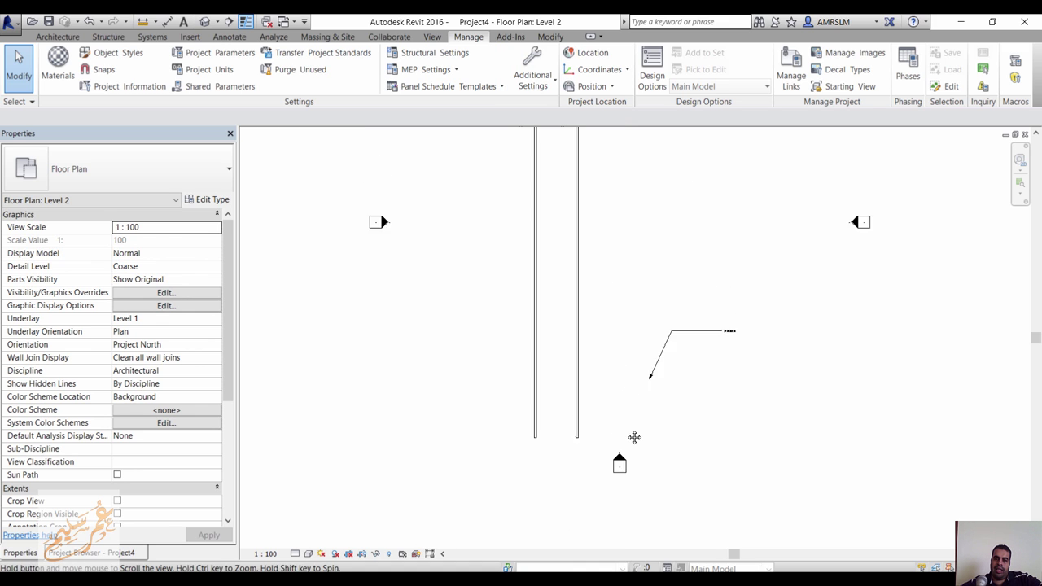
{"action": "scroll", "coordinate": [626, 435], "scroll_direction": "up", "scroll_amount": 2}
{"action": "left_click", "coordinate": [572, 358]}
{"action": "middle_click_drag", "start_coordinate": [675, 241], "coordinate": [707, 328]}
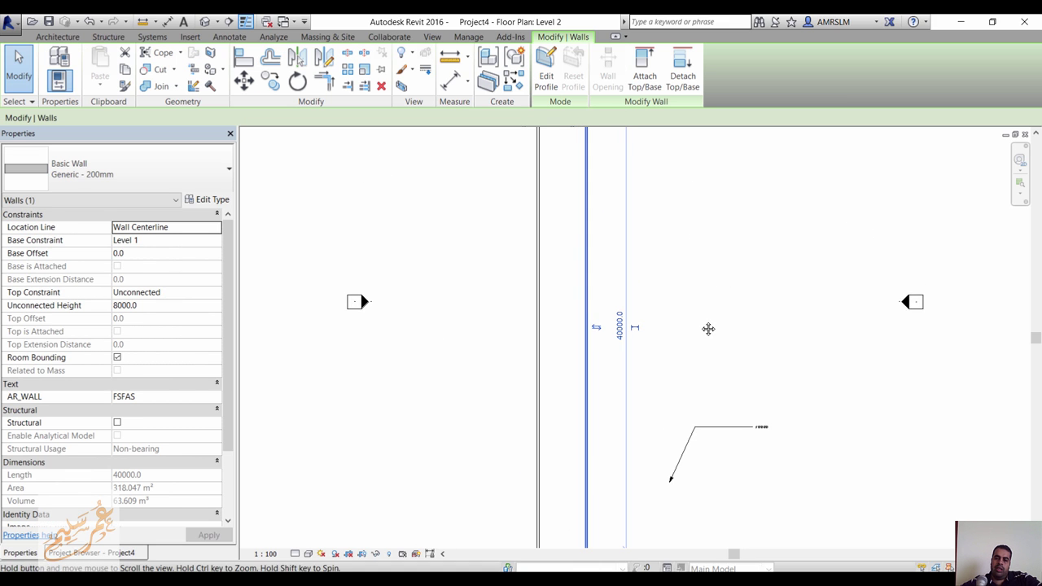
{"action": "scroll", "coordinate": [673, 304], "scroll_direction": "down", "scroll_amount": 1}
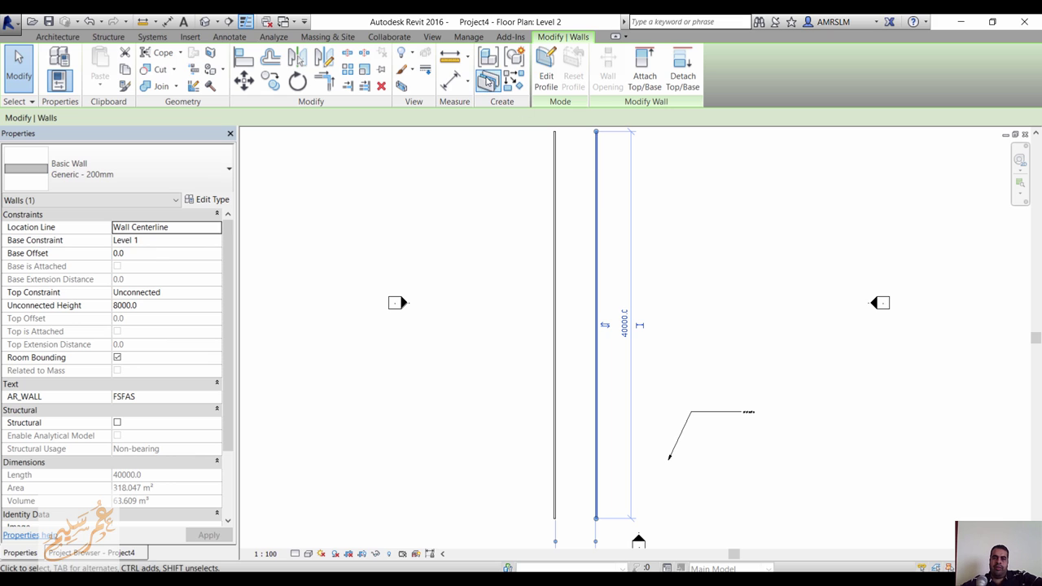
{"action": "left_click", "coordinate": [641, 329]}
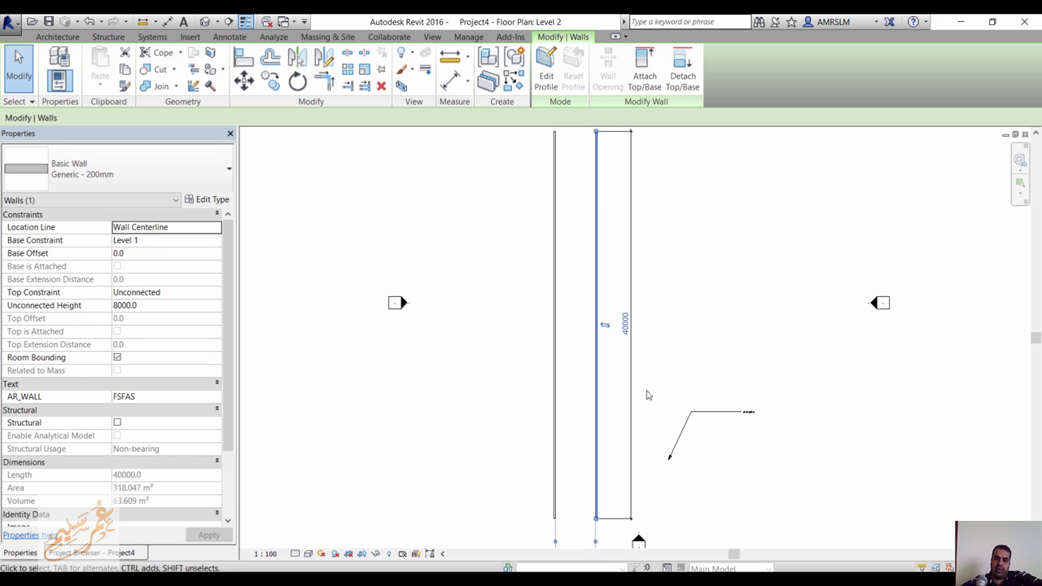
{"action": "left_click", "coordinate": [632, 352]}
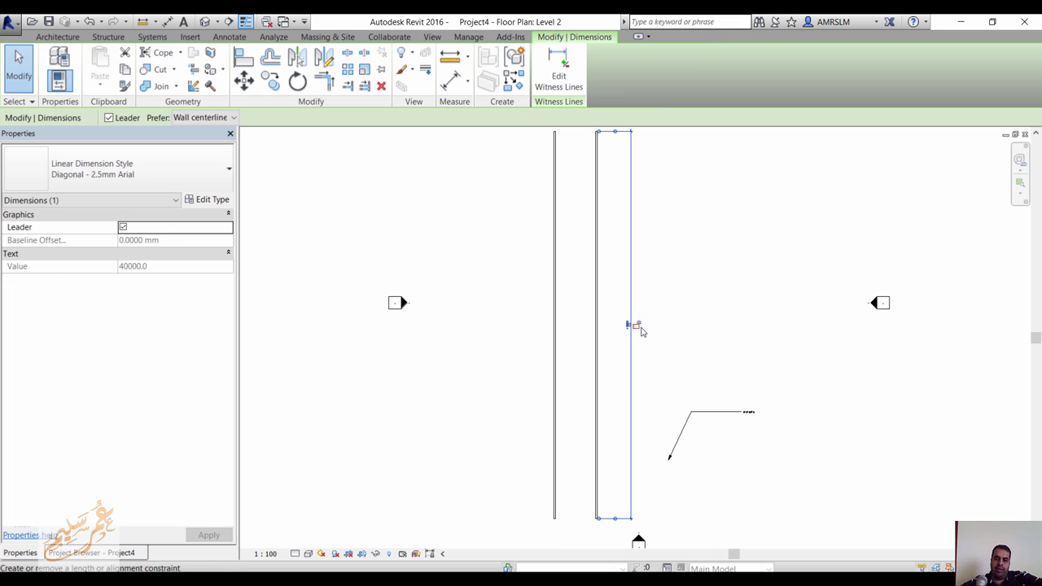
{"action": "left_click", "coordinate": [691, 390]}
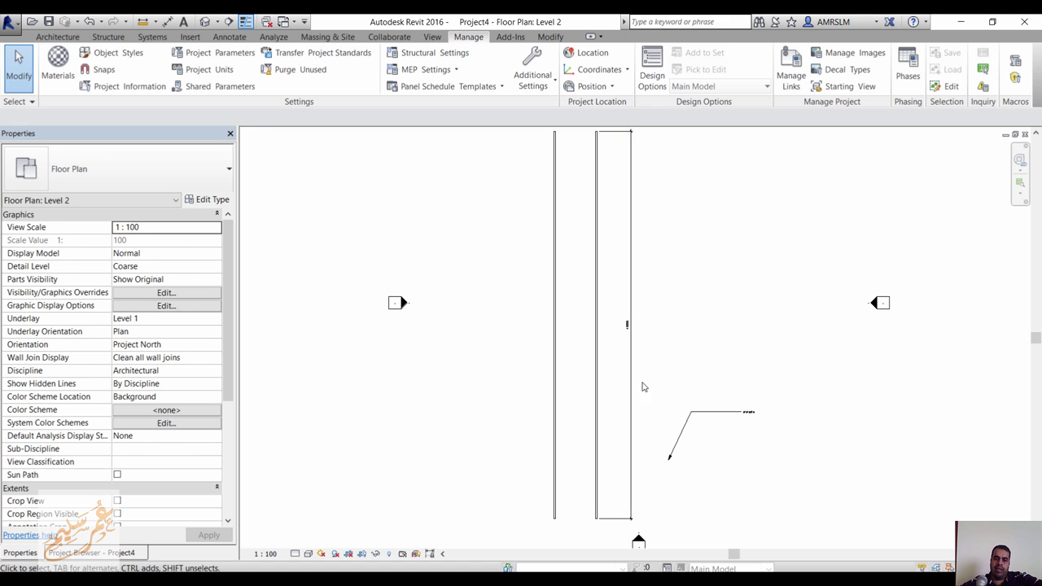
Step: Set temporary dimensions to measure from Centerlines for both walls and doors and windows
{"action": "left_click", "coordinate": [556, 353]}
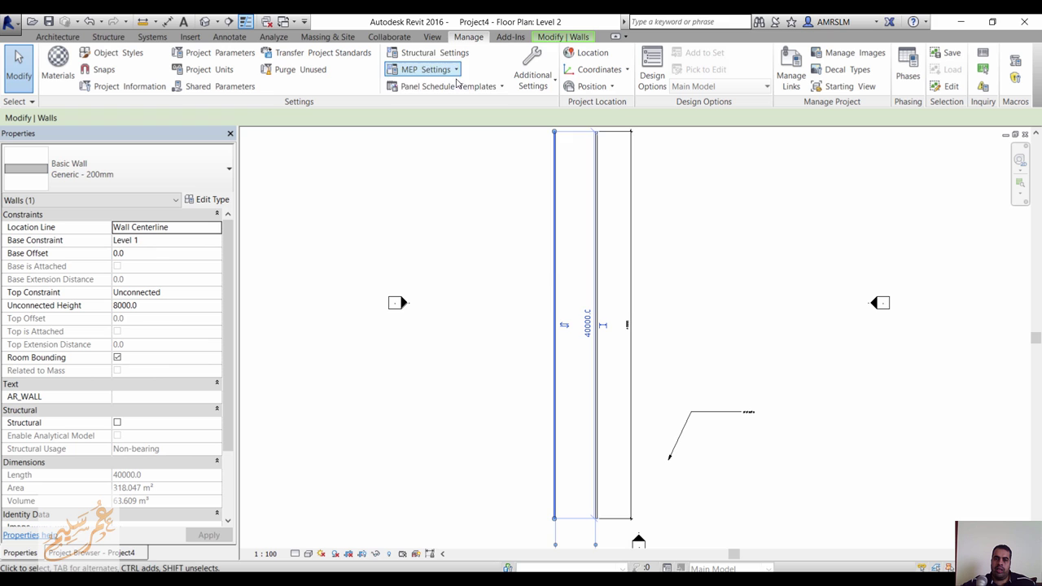
{"action": "left_click", "coordinate": [533, 80]}
{"action": "left_click", "coordinate": [587, 473]}
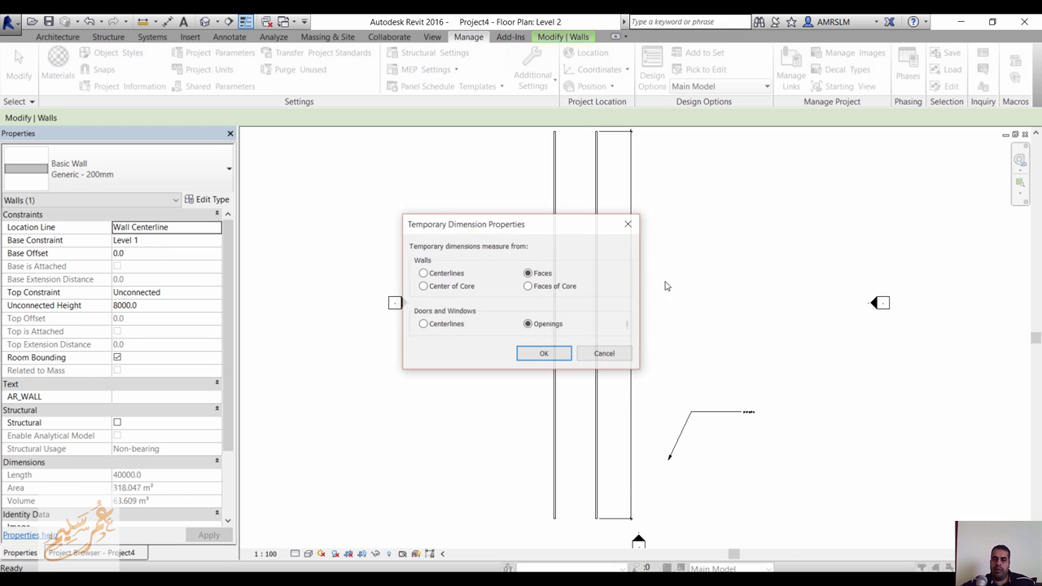
{"action": "left_click", "coordinate": [454, 277]}
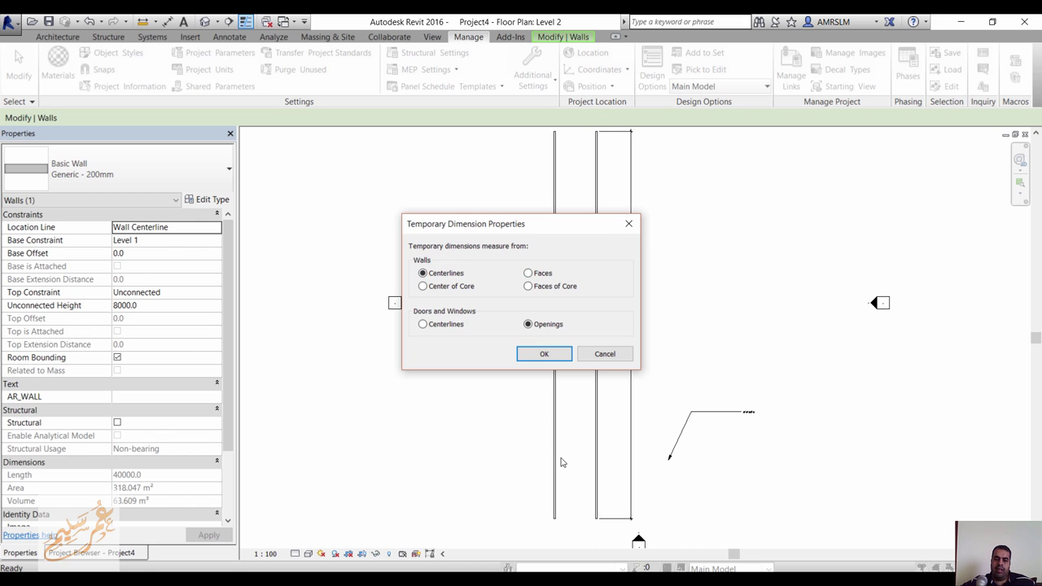
{"action": "left_click", "coordinate": [456, 326]}
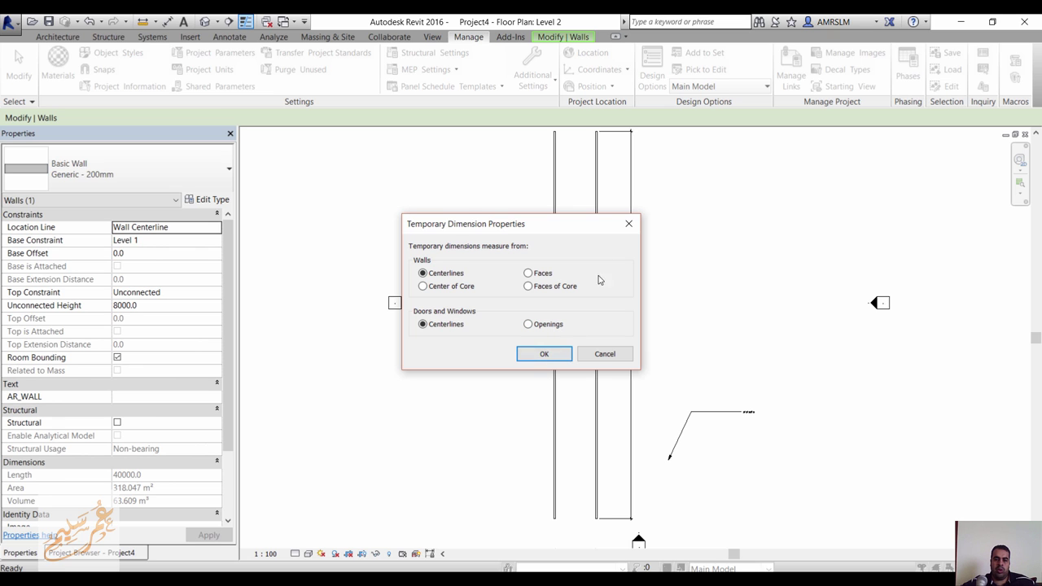
{"action": "left_click", "coordinate": [545, 354]}
{"action": "left_click", "coordinate": [505, 188]}
Step: Review the view scale-to-detail level correspondence table without changing it, and check what the Assembly Code setting does
{"action": "left_click", "coordinate": [533, 74]}
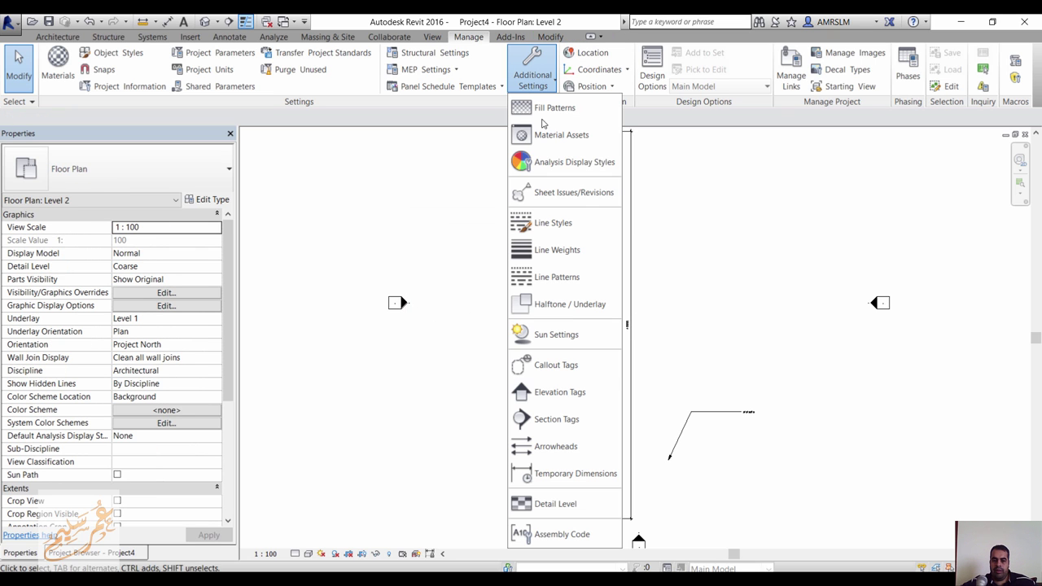
{"action": "left_click", "coordinate": [567, 503]}
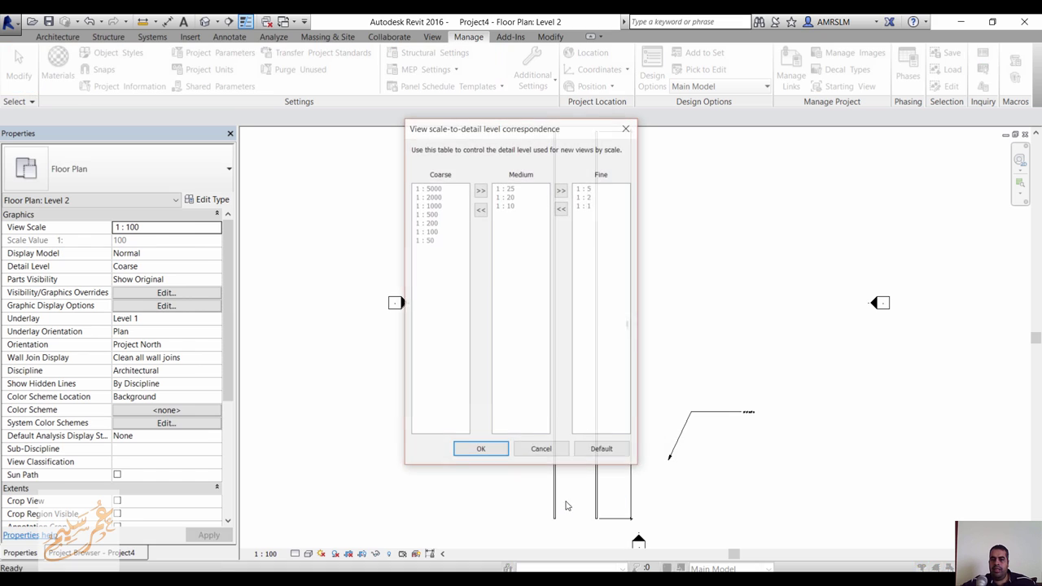
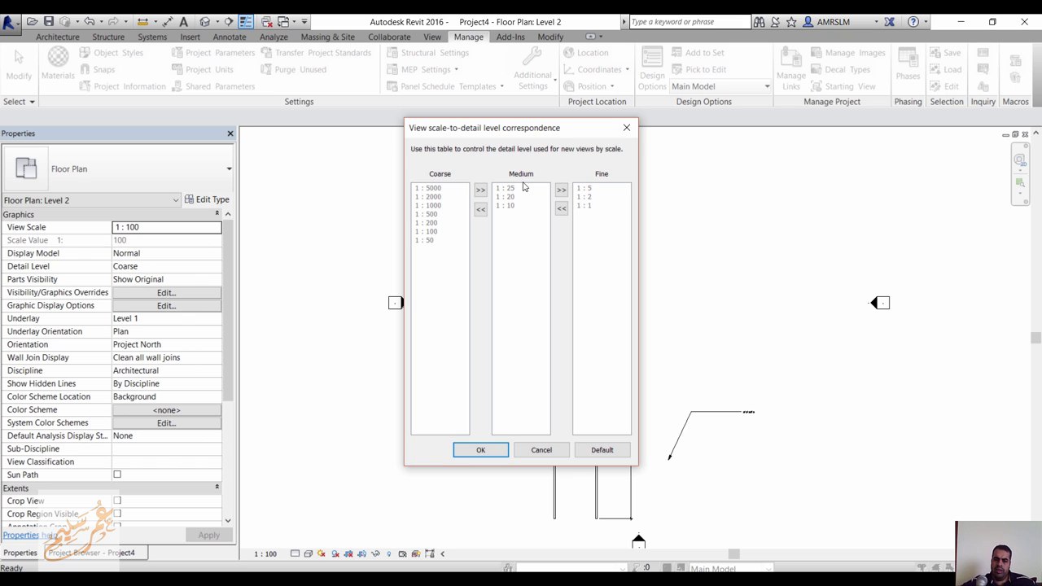
{"action": "left_click", "coordinate": [540, 451]}
{"action": "left_click", "coordinate": [531, 85]}
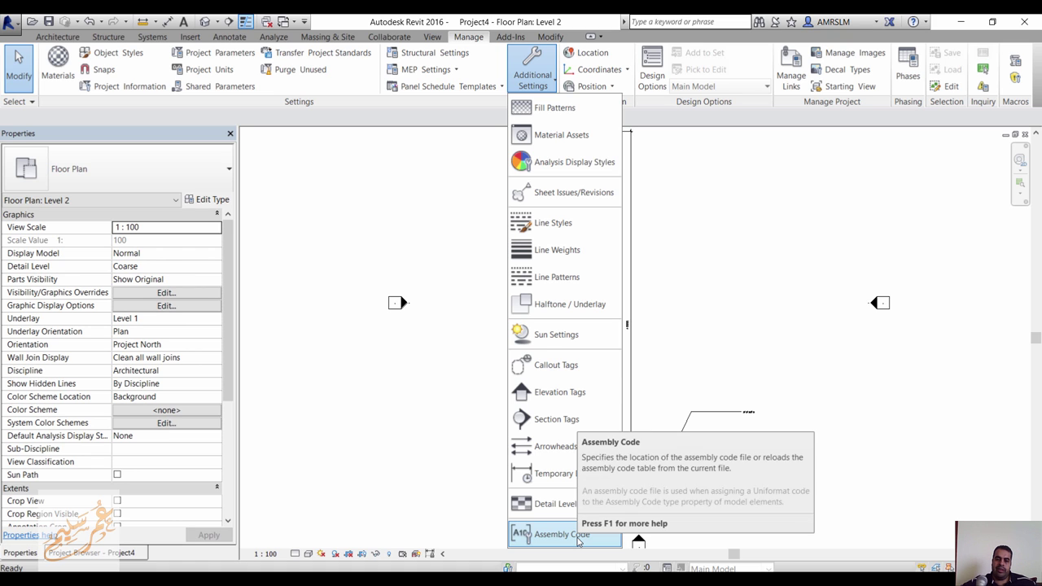
{"action": "left_click", "coordinate": [696, 284]}
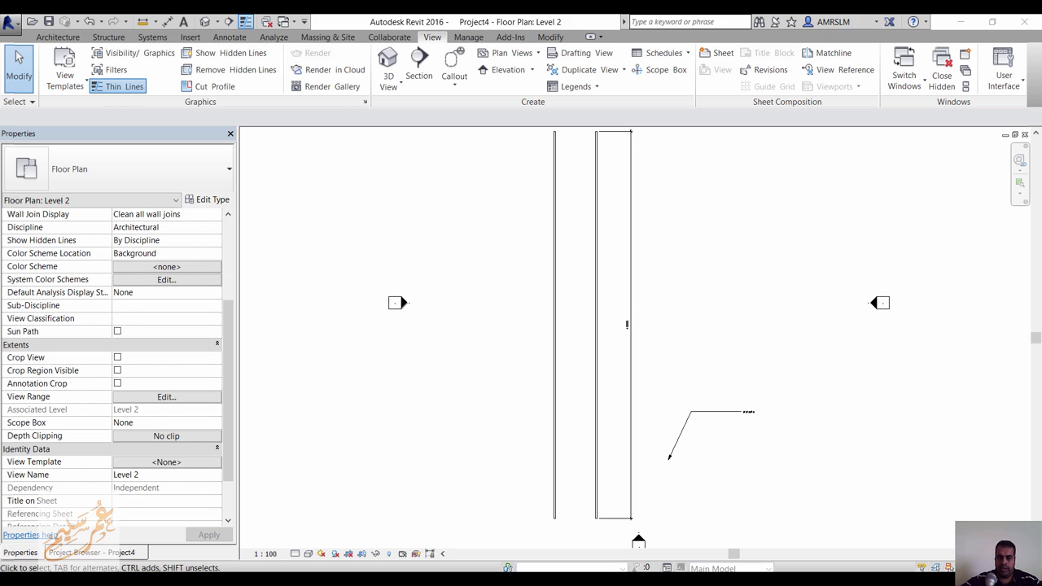
Step: Apply the Architectural Plan view template to all floor plans from Level 1 through Site, with View Scale excluded from the template
{"action": "left_click", "coordinate": [124, 553]}
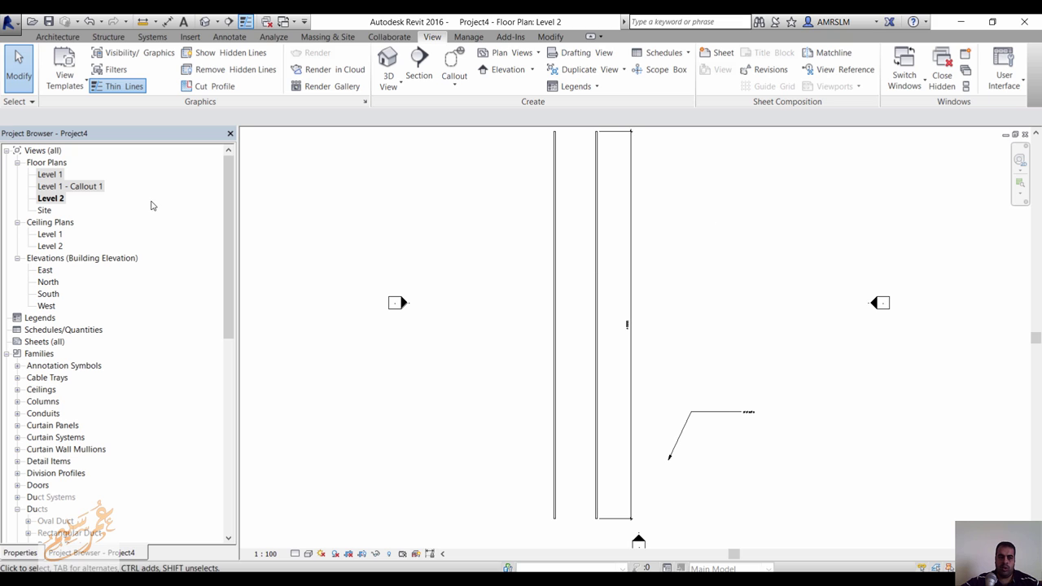
{"action": "left_click", "coordinate": [46, 177]}
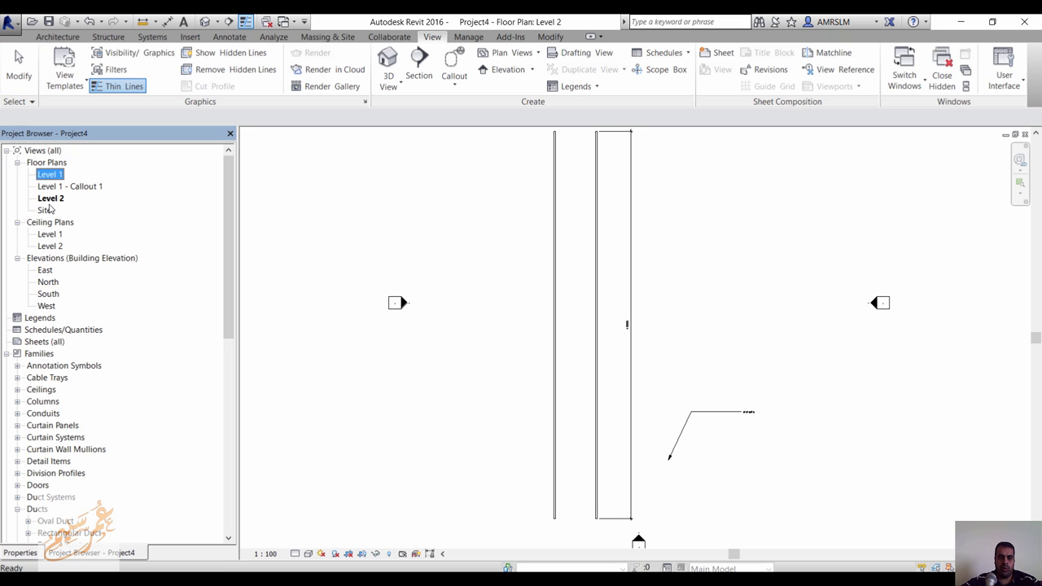
{"action": "left_click", "coordinate": [46, 211], "text": "shift"}
{"action": "left_click", "coordinate": [21, 554]}
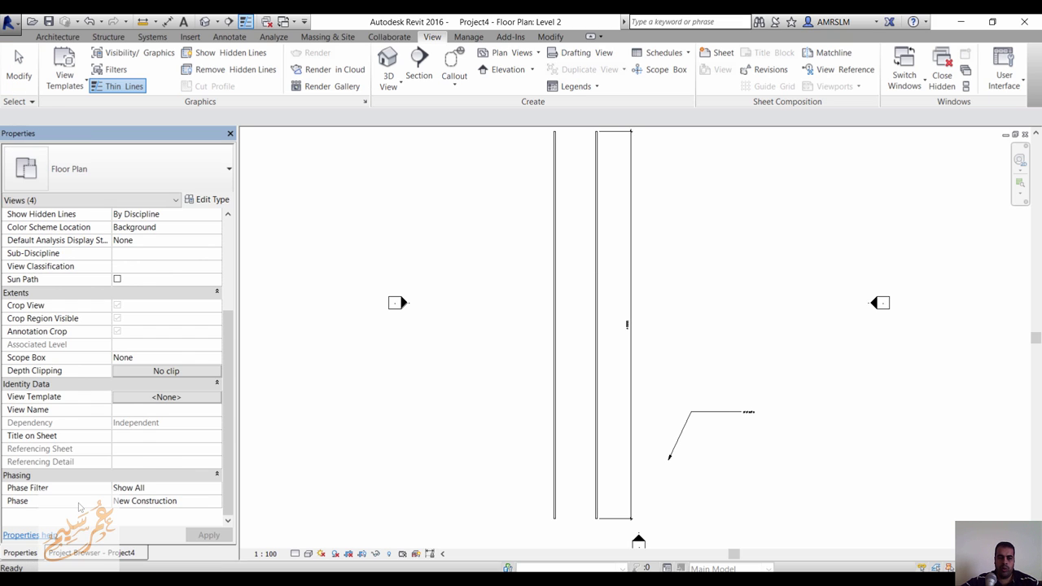
{"action": "left_click", "coordinate": [163, 397]}
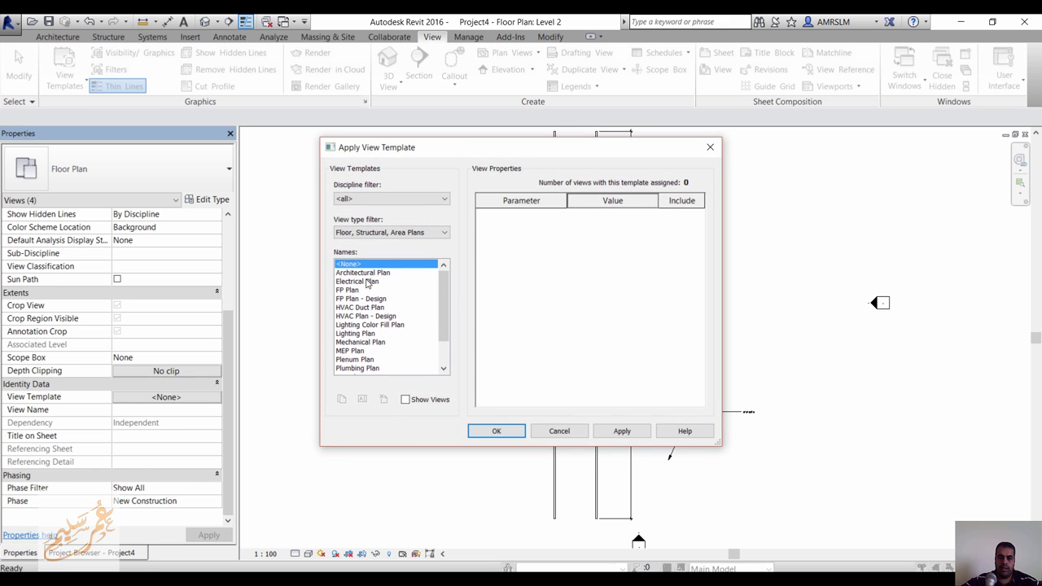
{"action": "left_click", "coordinate": [372, 272]}
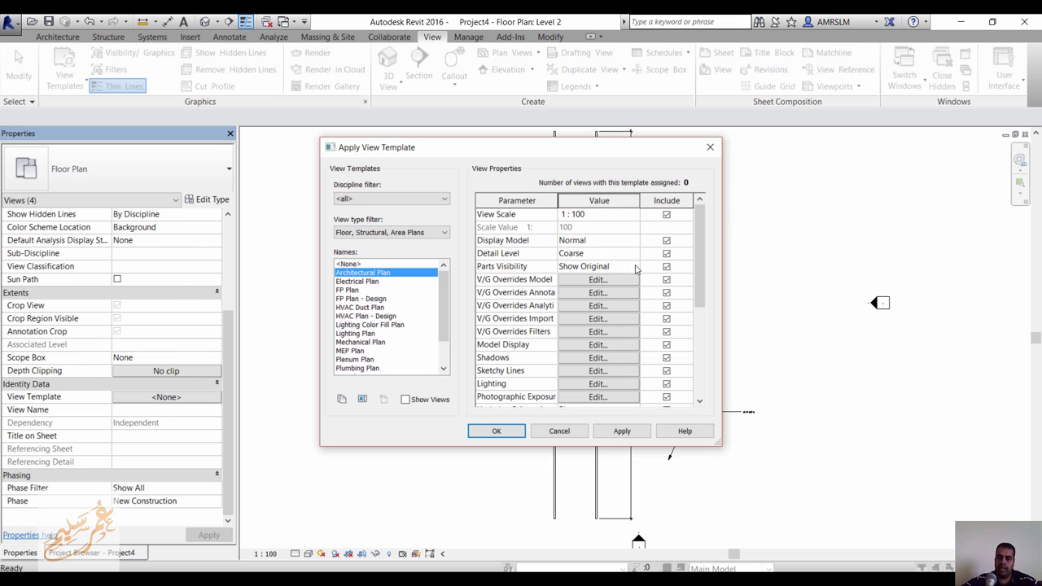
{"action": "left_click", "coordinate": [667, 214]}
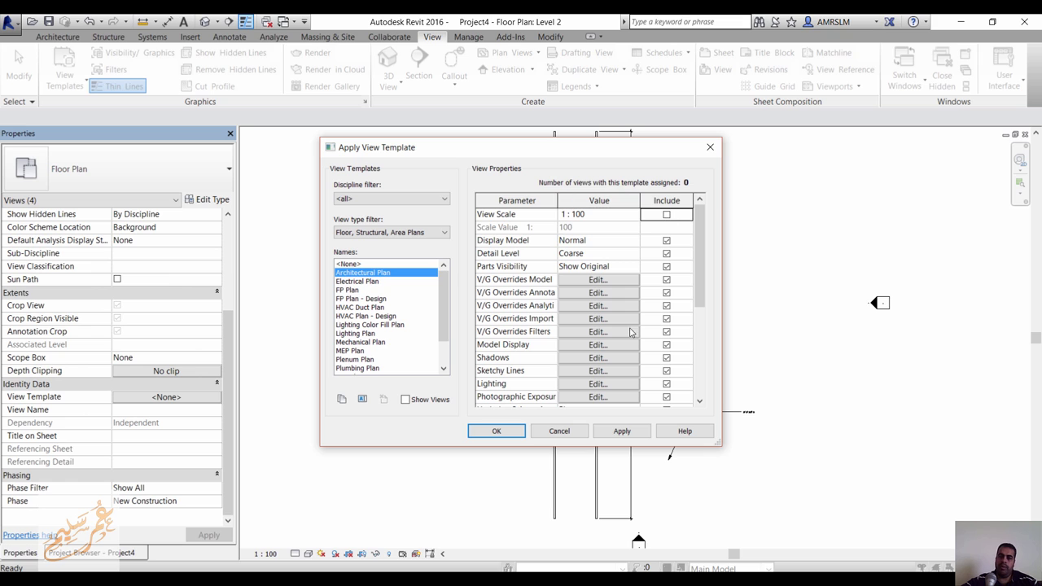
{"action": "left_click", "coordinate": [496, 430]}
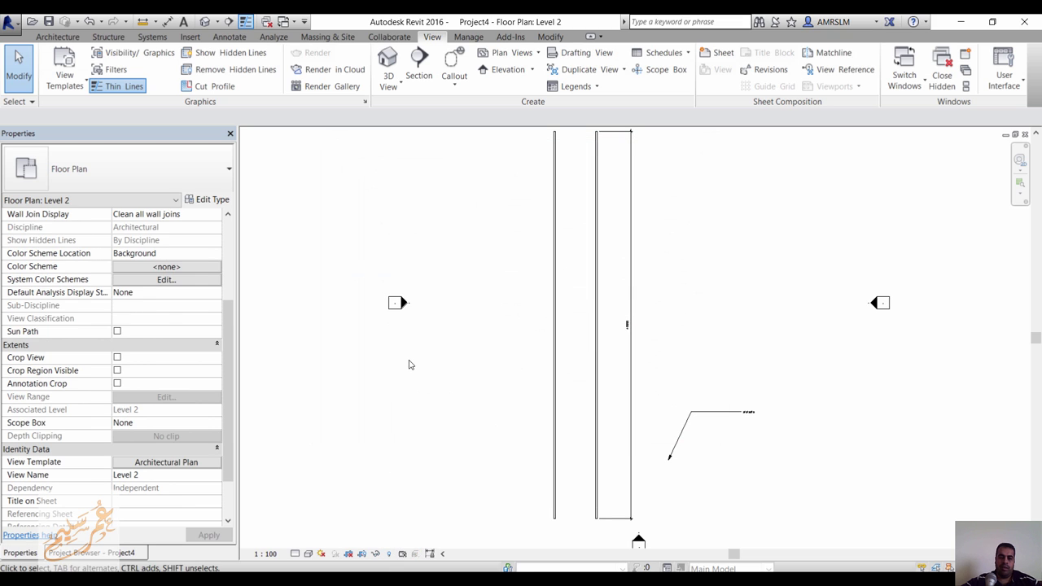
Step: Check which visibility/graphics, detail level and view scale settings of the Level 2 floor plan can still be edited
{"action": "key", "text": "v"}
{"action": "key", "text": "g"}
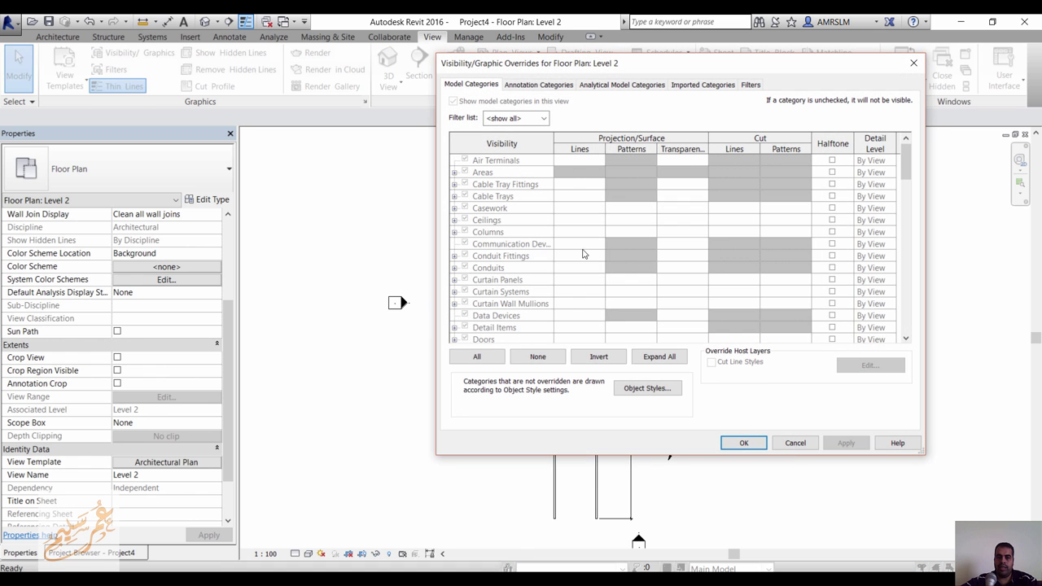
{"action": "key", "text": "Escape"}
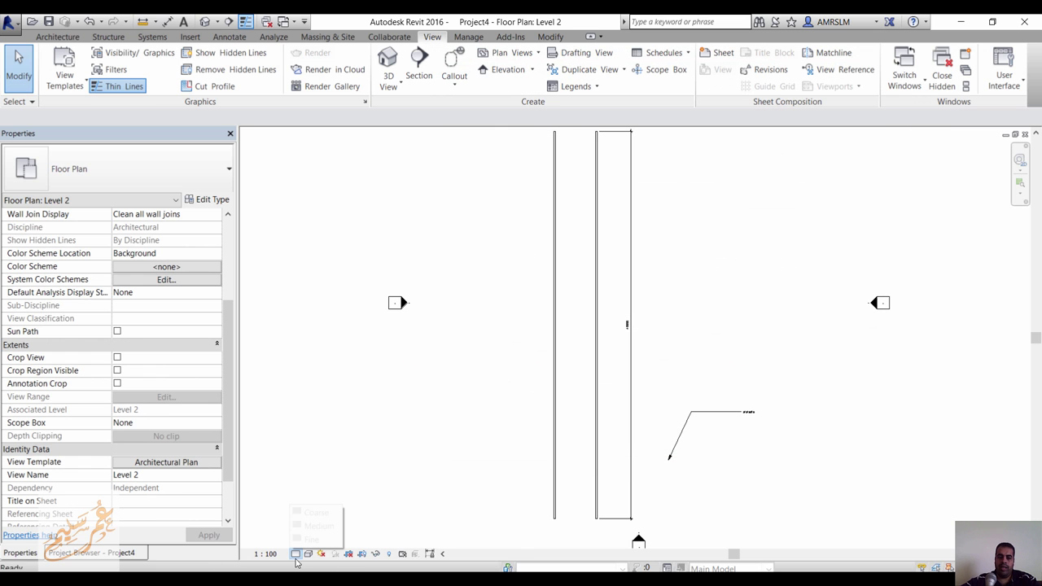
{"action": "left_click", "coordinate": [295, 554]}
{"action": "left_click", "coordinate": [284, 555]}
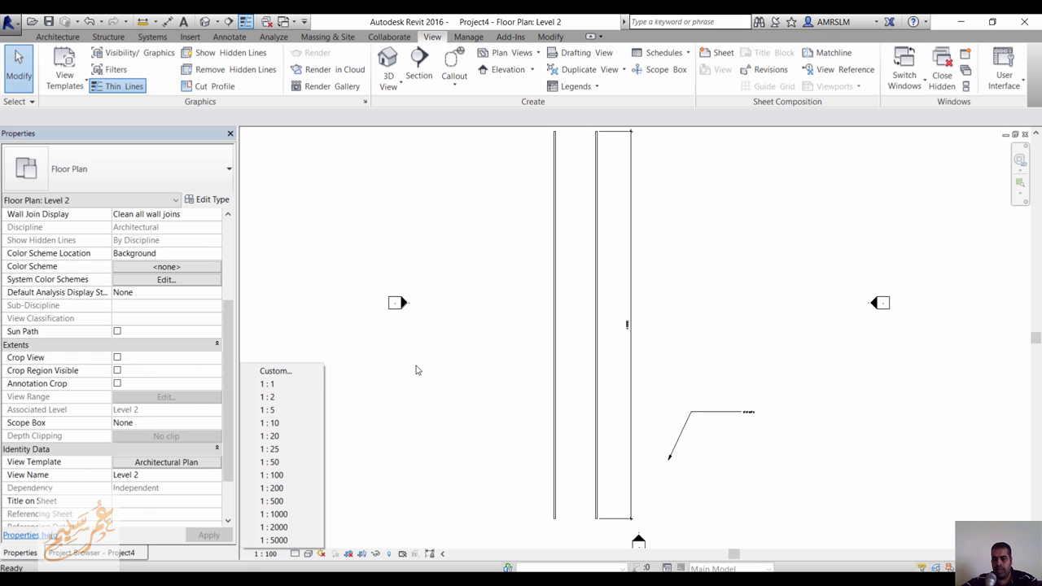
{"action": "left_click", "coordinate": [337, 348]}
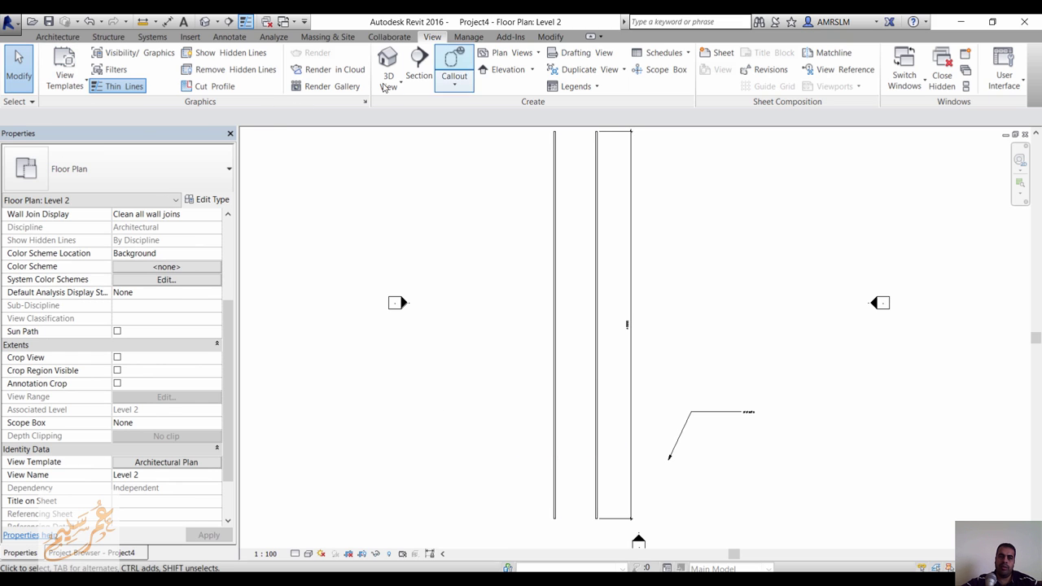
Step: Delete the electrical view templates from the project, from Electrical Ceiling through Electrical Section
{"action": "left_click", "coordinate": [65, 80]}
{"action": "left_click", "coordinate": [85, 166]}
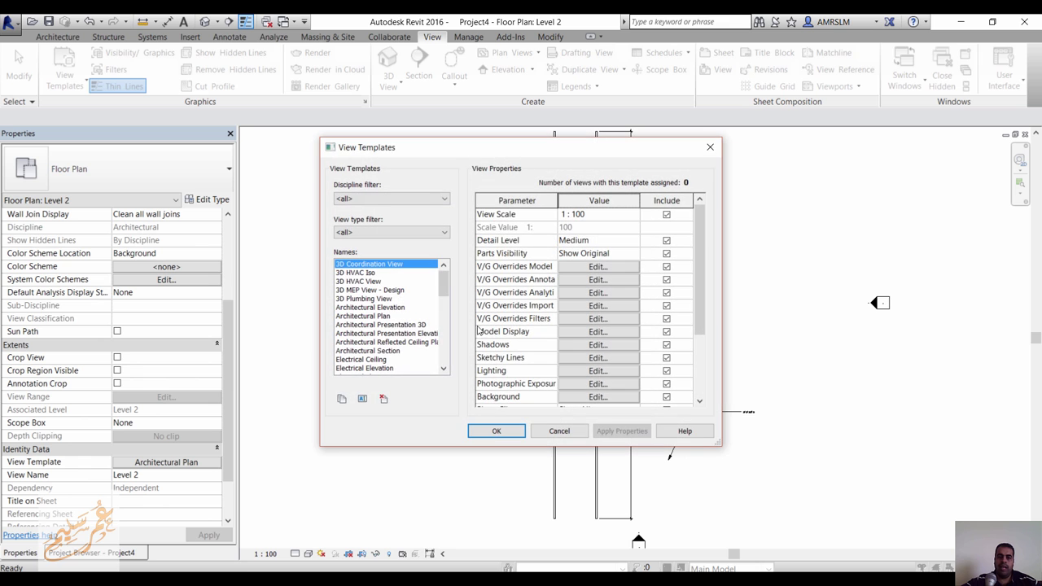
{"action": "left_click", "coordinate": [370, 361]}
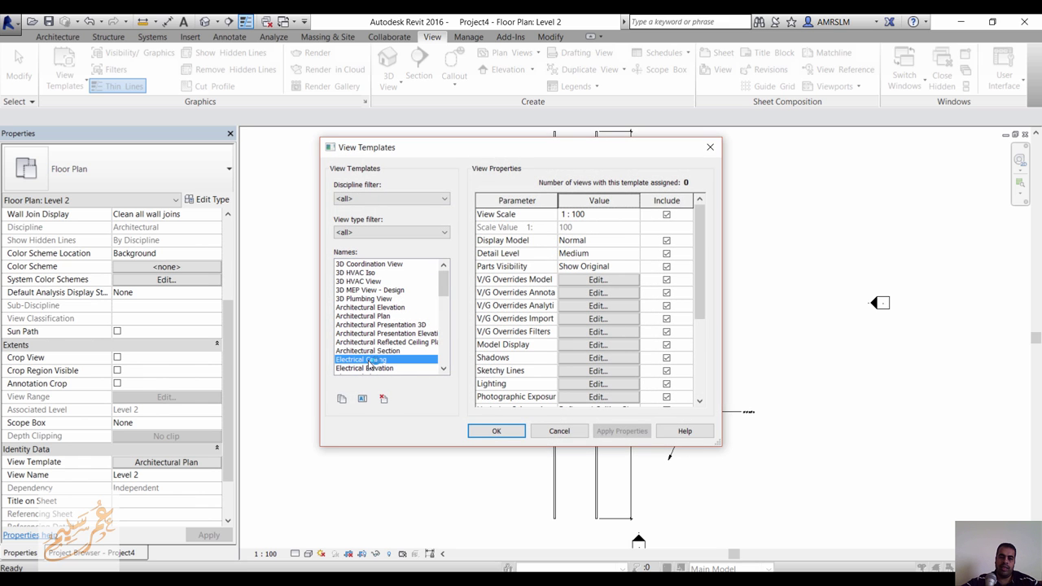
{"action": "left_click", "coordinate": [383, 399]}
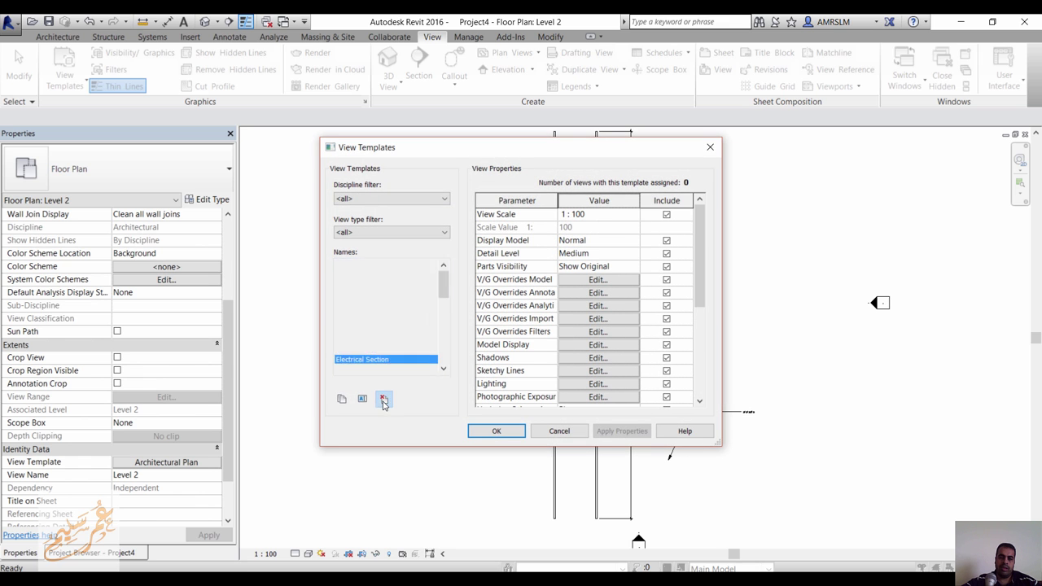
{"action": "left_click", "coordinate": [384, 399]}
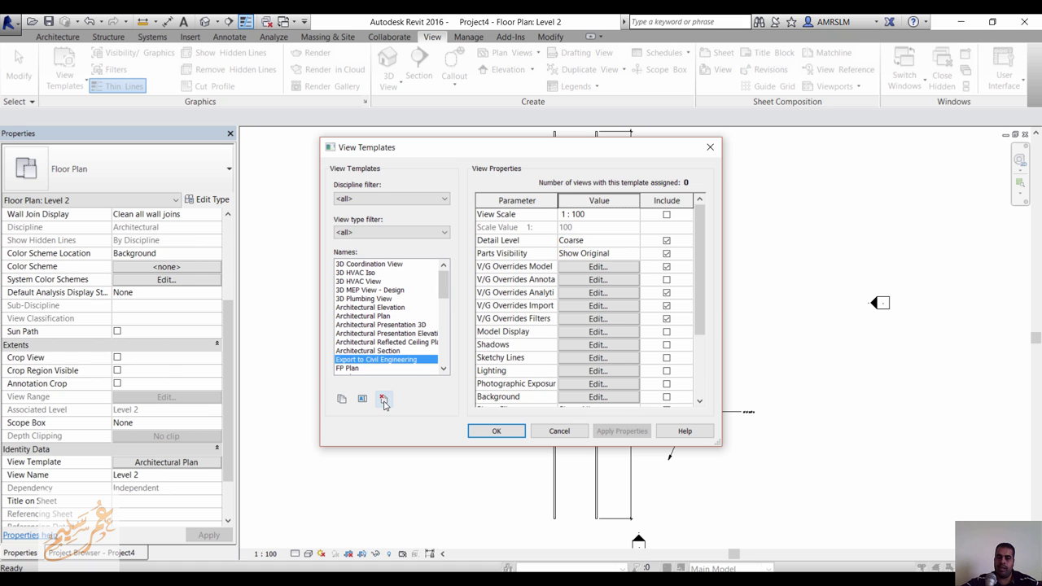
Step: Look through the remaining view templates and examine the properties that the 3D Plumbing View template controls
{"action": "scroll", "coordinate": [394, 333], "scroll_direction": "down", "scroll_amount": 5}
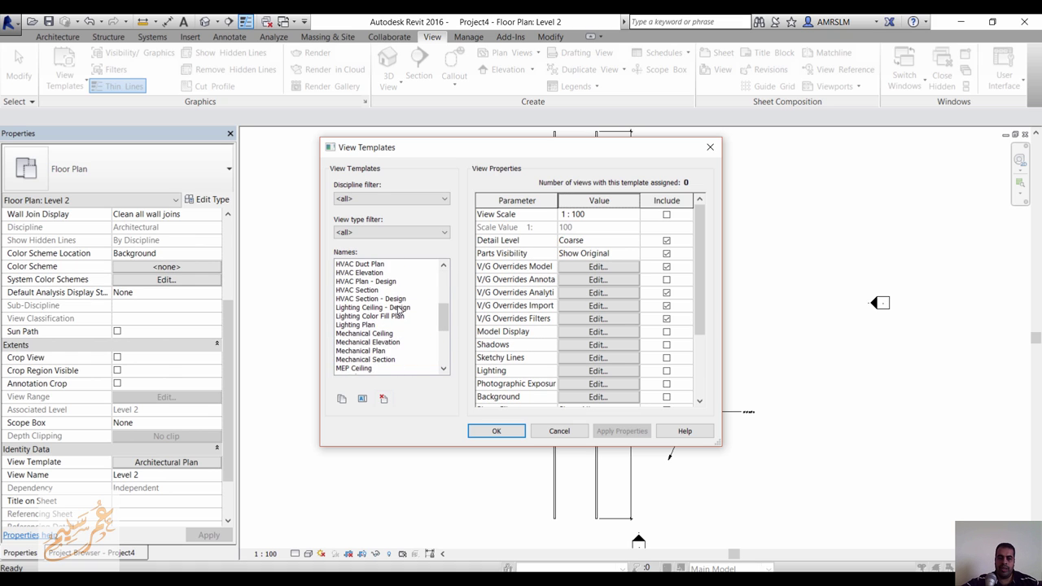
{"action": "scroll", "coordinate": [399, 309], "scroll_direction": "up", "scroll_amount": 6}
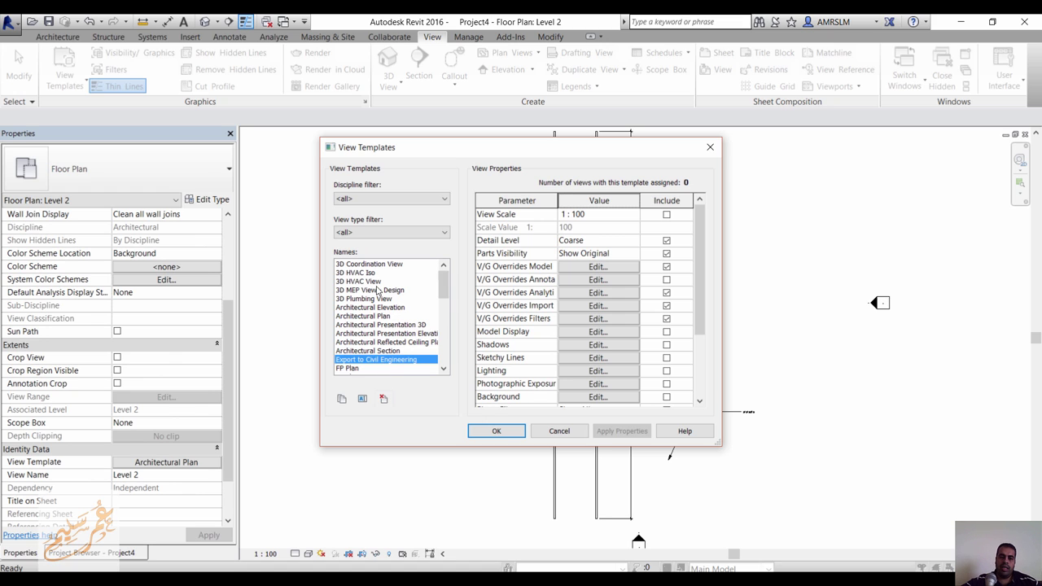
{"action": "left_click", "coordinate": [379, 299]}
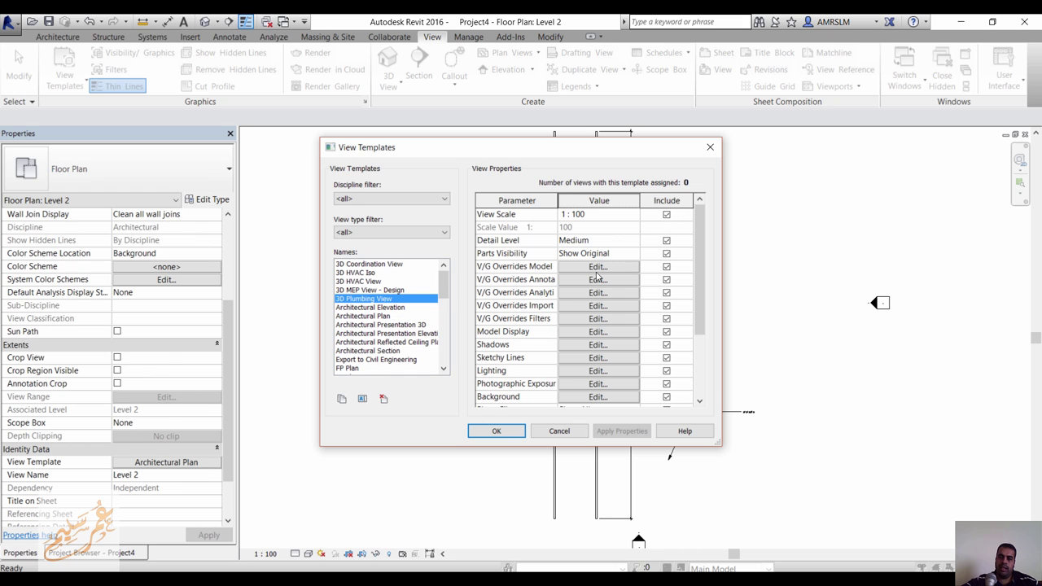
{"action": "left_click", "coordinate": [701, 358]}
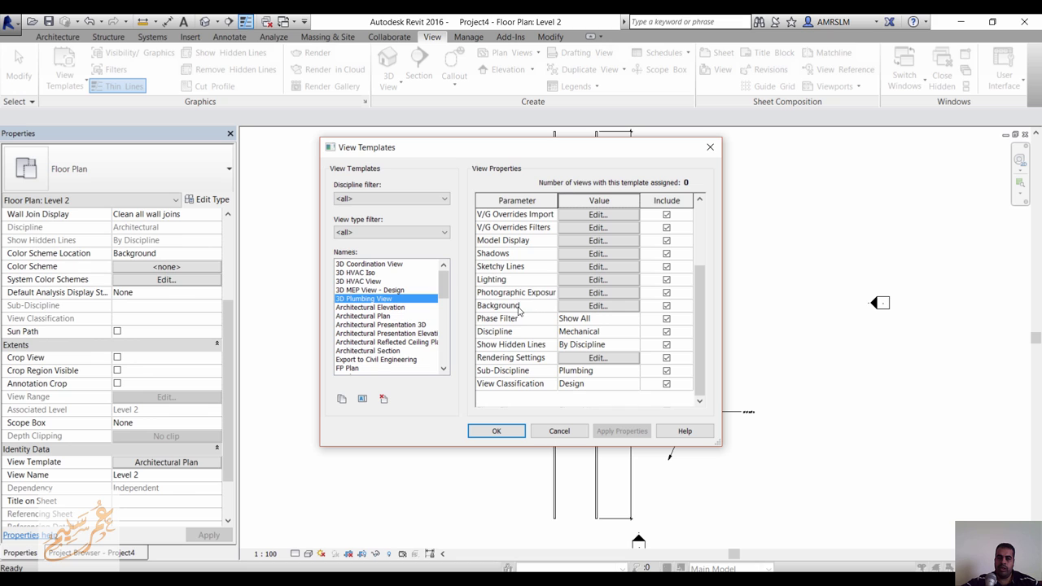
{"action": "scroll", "coordinate": [526, 340], "scroll_direction": "up", "scroll_amount": 1}
{"action": "scroll", "coordinate": [525, 341], "scroll_direction": "up", "scroll_amount": 1}
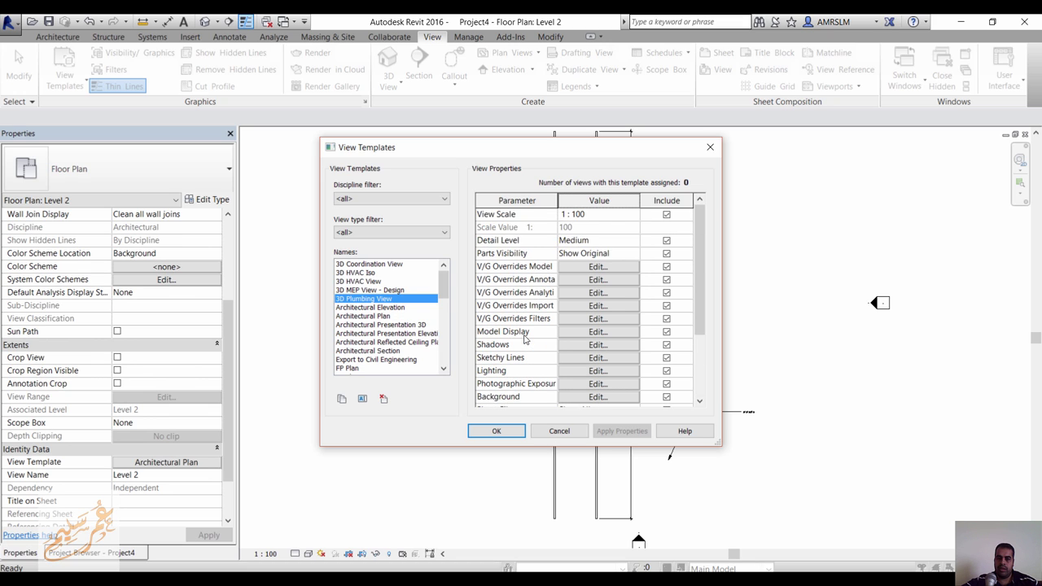
{"action": "scroll", "coordinate": [525, 340], "scroll_direction": "down", "scroll_amount": 2}
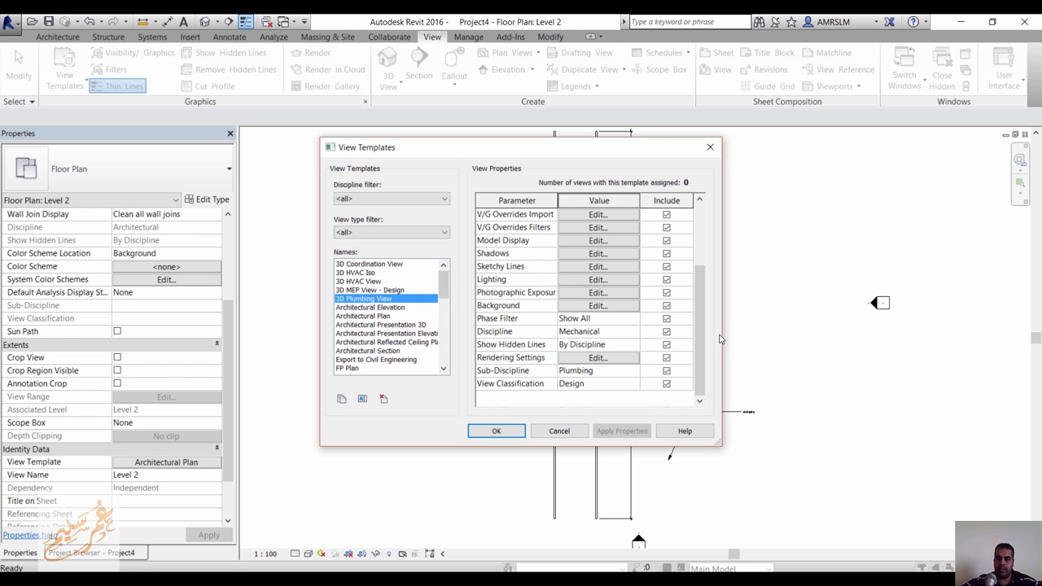
{"action": "left_click_drag", "start_coordinate": [706, 281], "coordinate": [705, 217]}
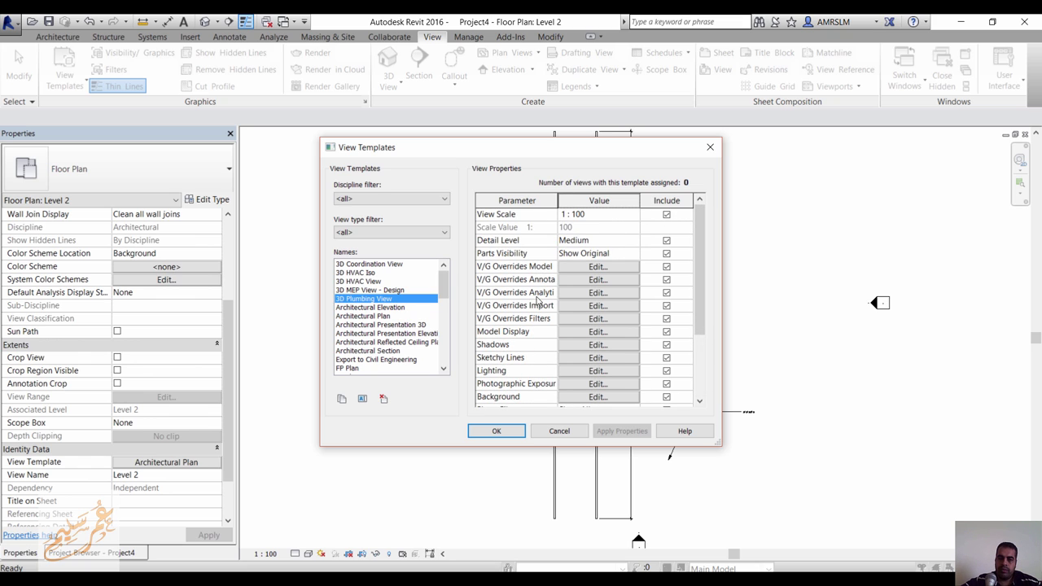
{"action": "left_click", "coordinate": [700, 362]}
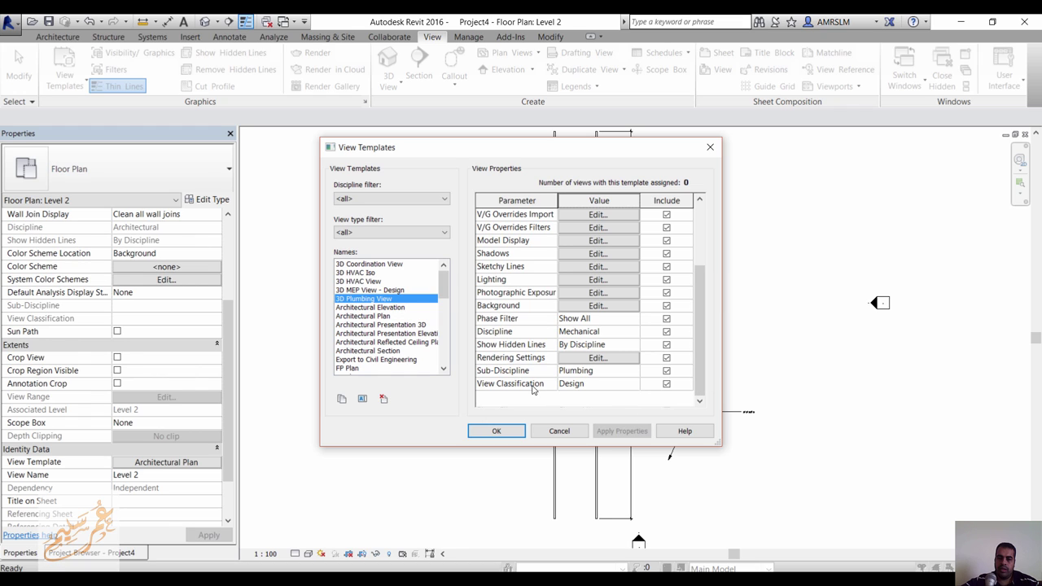
Step: Exclude the Background and Lighting parameters from the 3D Plumbing View template
{"action": "left_click", "coordinate": [656, 309]}
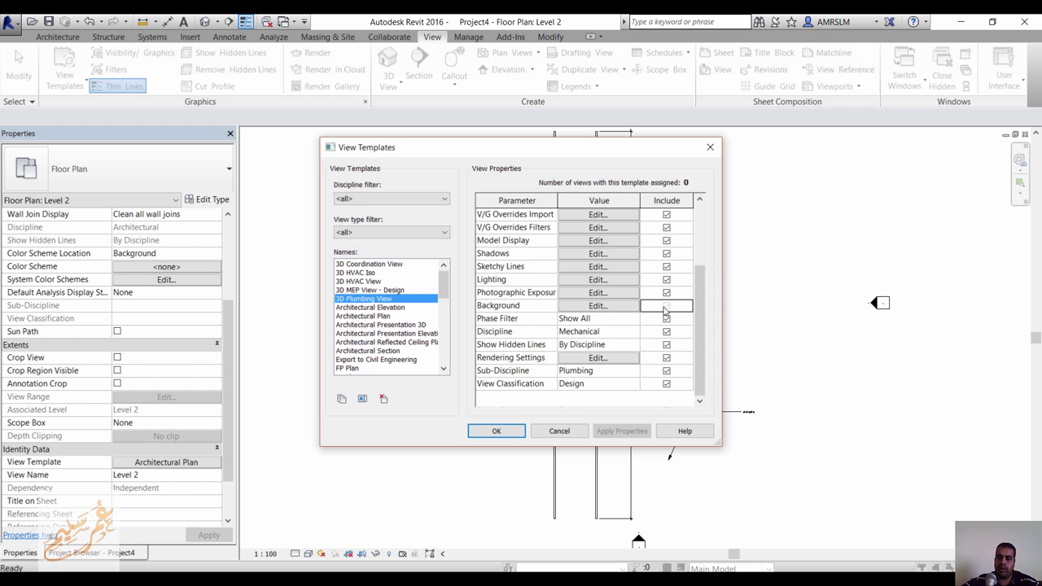
{"action": "left_click", "coordinate": [667, 306]}
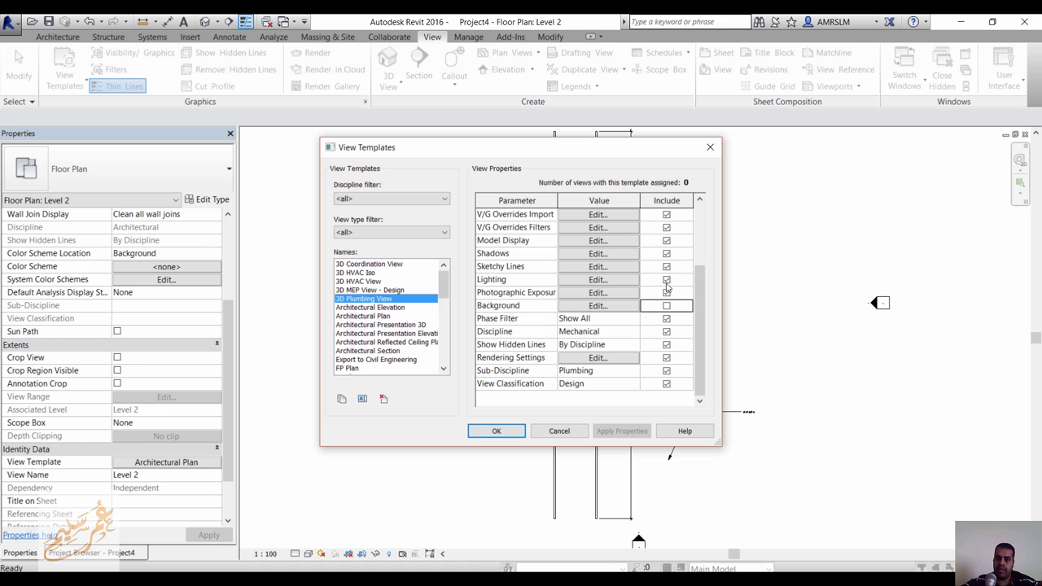
{"action": "left_click", "coordinate": [667, 280]}
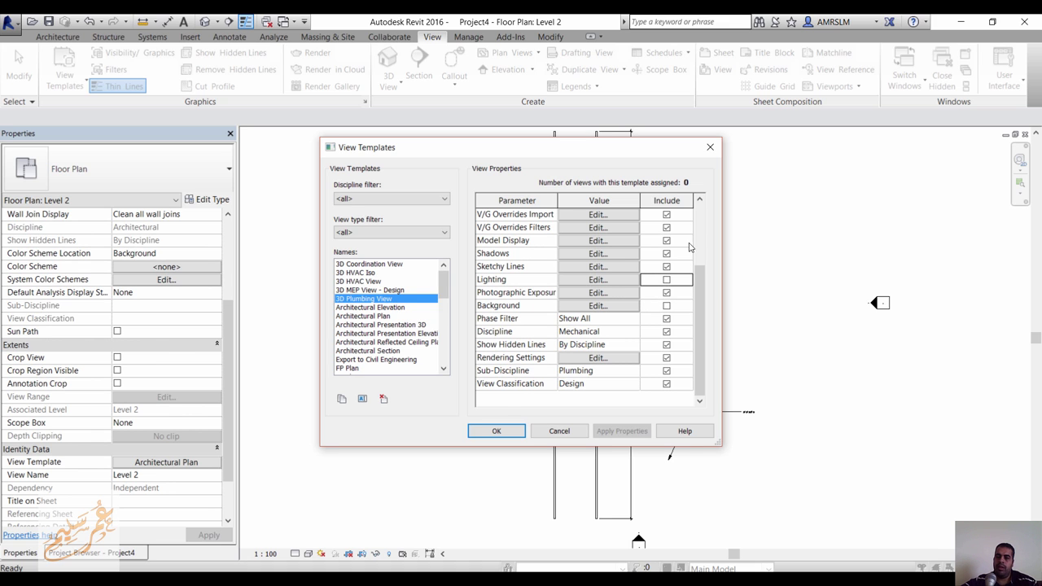
Step: Turn off Air Terminals, Electrical Fixtures and Electrical Equipment in the 3D Plumbing View template's model category overrides
{"action": "scroll", "coordinate": [689, 246], "scroll_direction": "up", "scroll_amount": 3}
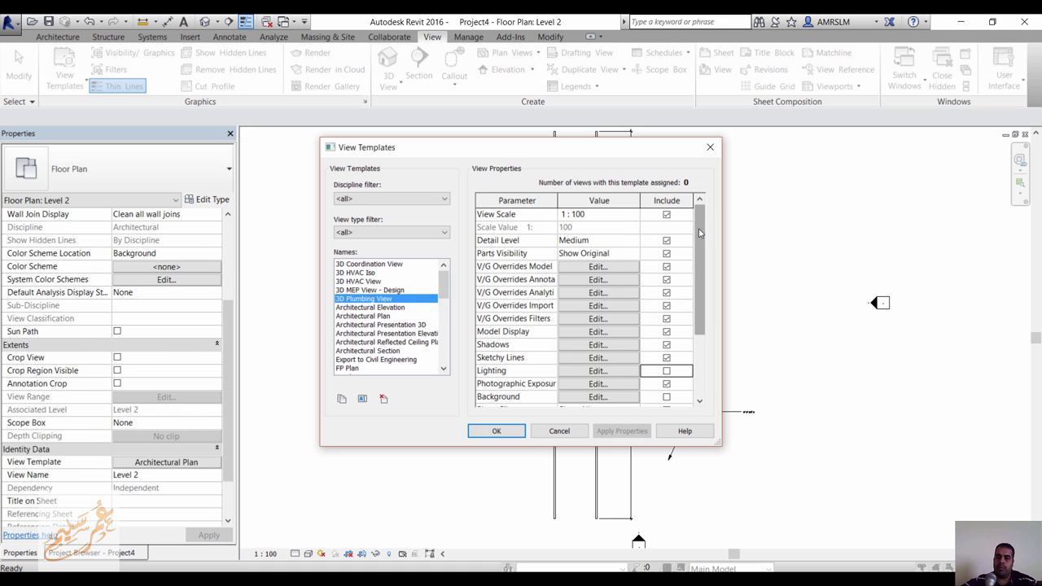
{"action": "left_click", "coordinate": [597, 268]}
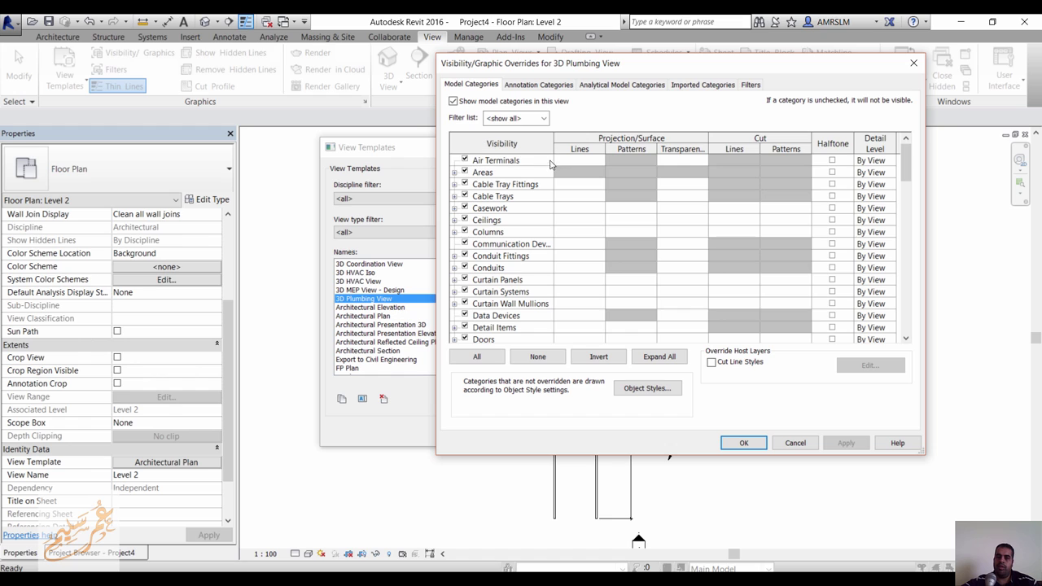
{"action": "left_click", "coordinate": [465, 160]}
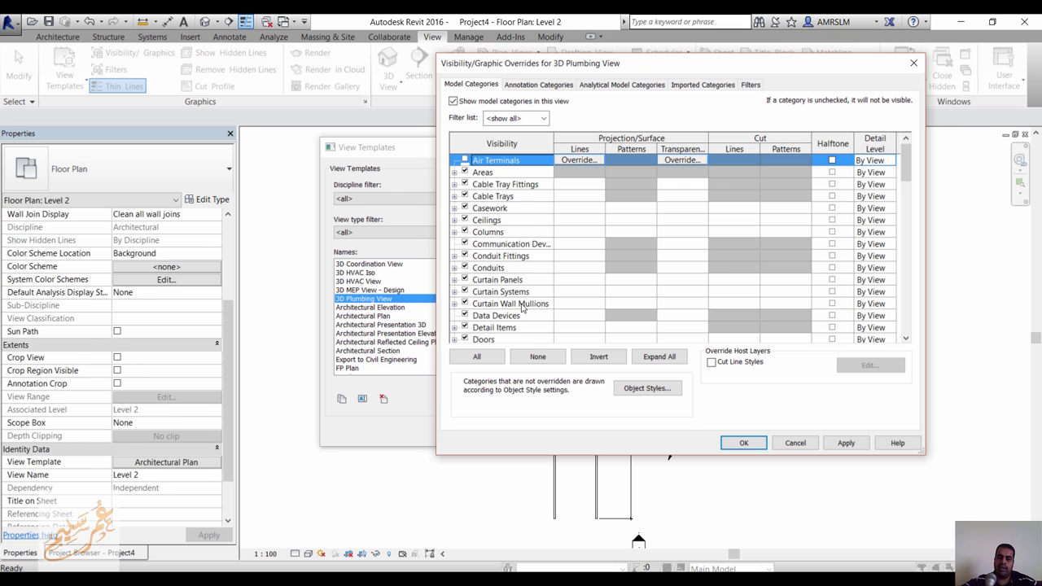
{"action": "scroll", "coordinate": [522, 308], "scroll_direction": "down", "scroll_amount": 1}
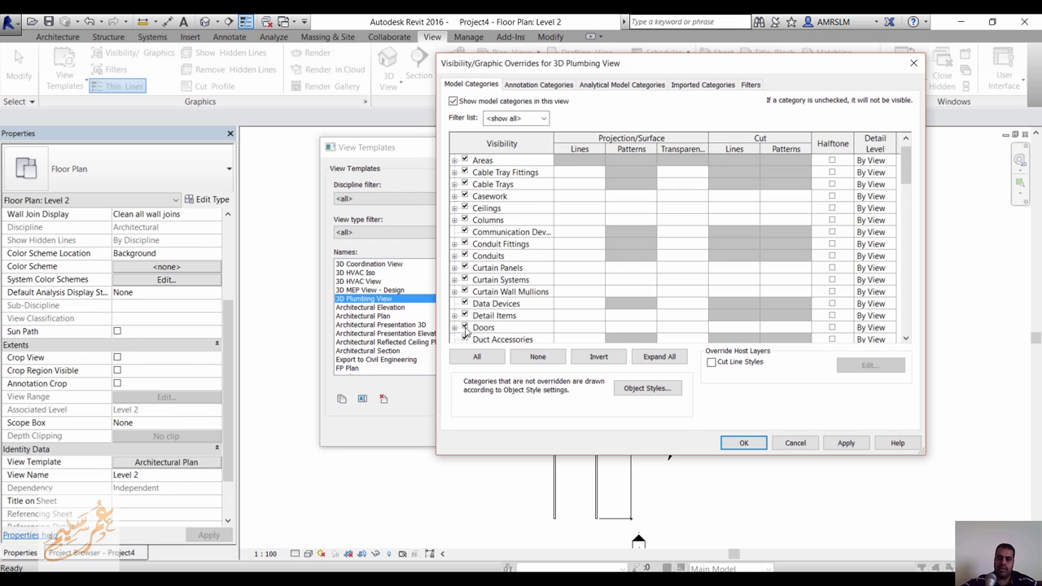
{"action": "scroll", "coordinate": [472, 317], "scroll_direction": "down", "scroll_amount": 5}
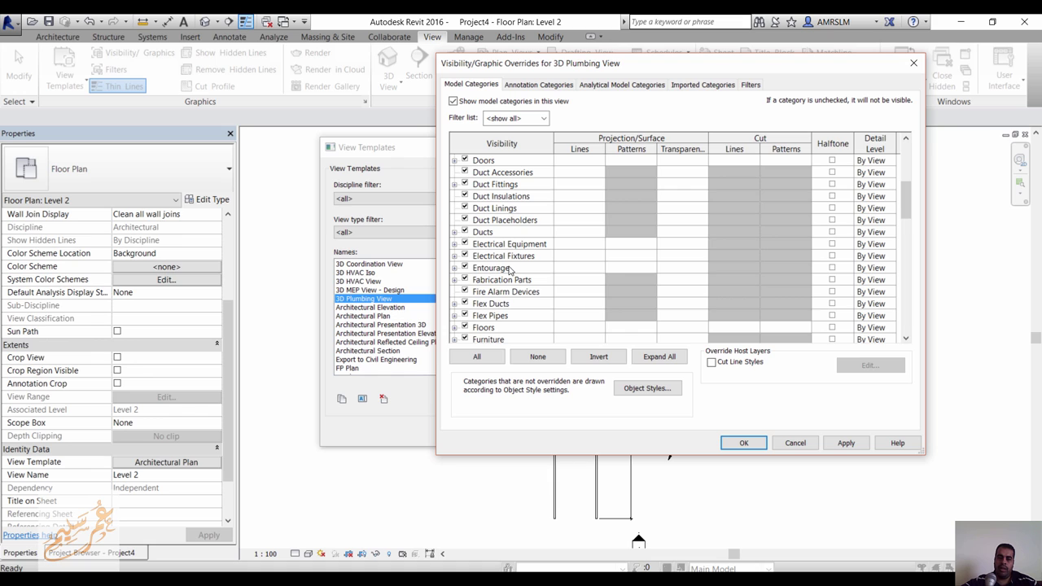
{"action": "left_click", "coordinate": [491, 258]}
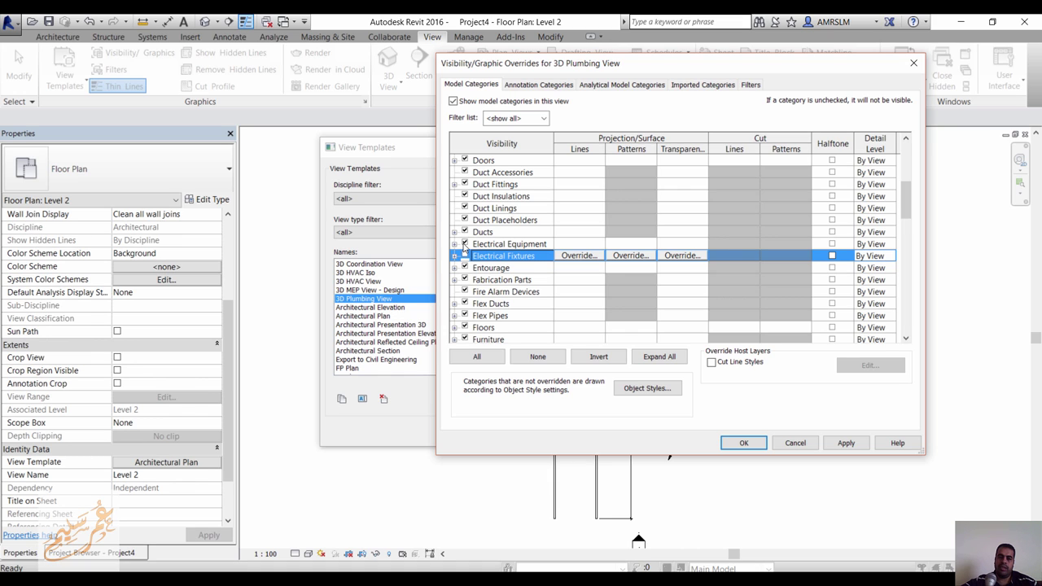
{"action": "left_click", "coordinate": [464, 244]}
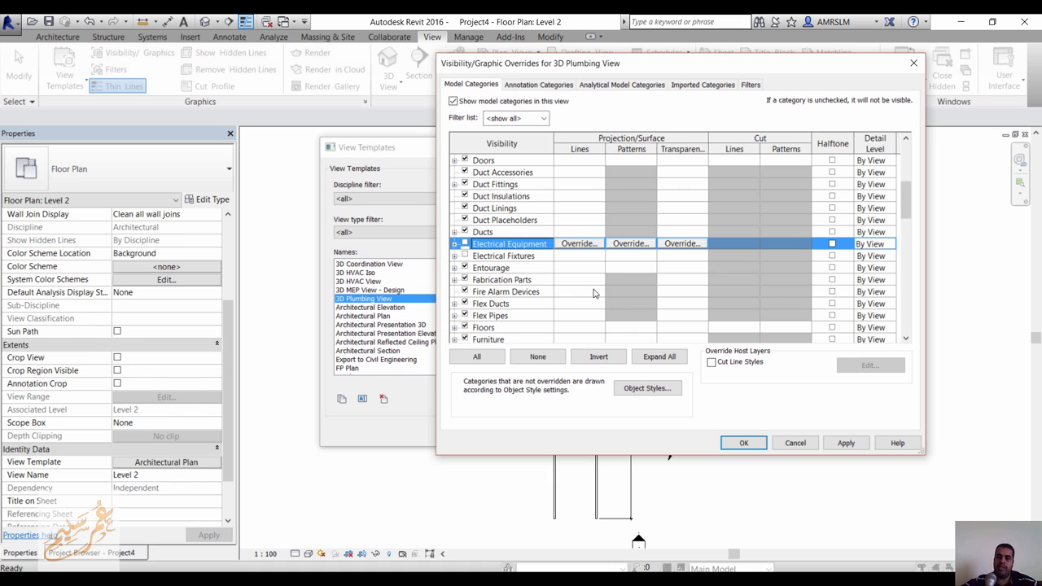
Step: Override the projection lines of Pipe Accessories, Pipe Fittings, Pipe Insulations, Pipe Placeholders and Pipes with weight 4 and blue colour
{"action": "scroll", "coordinate": [594, 293], "scroll_direction": "up", "scroll_amount": 2}
{"action": "left_click", "coordinate": [562, 242]}
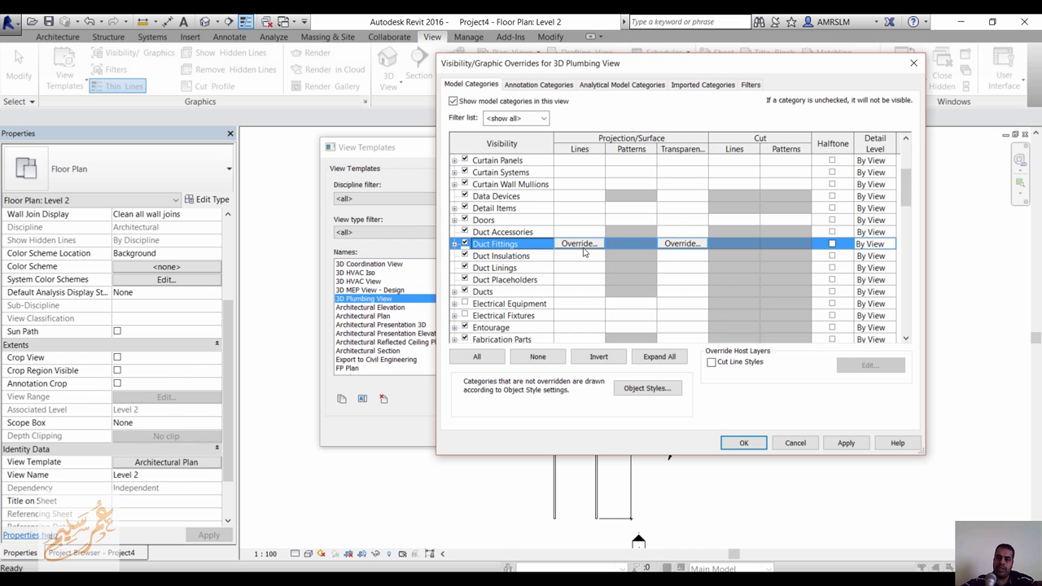
{"action": "left_click", "coordinate": [524, 273]}
{"action": "key", "text": "p"}
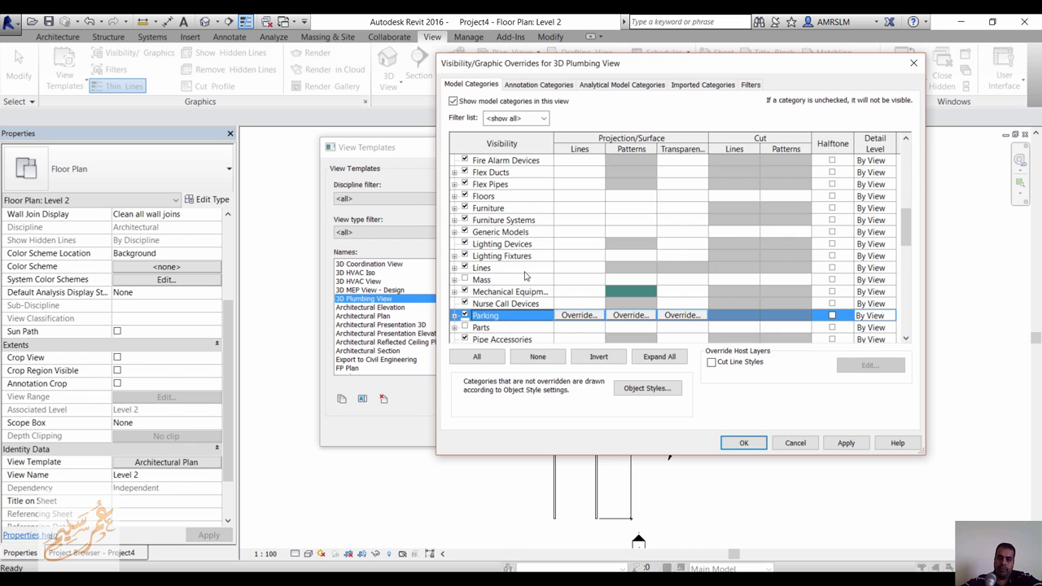
{"action": "scroll", "coordinate": [533, 293], "scroll_direction": "down", "scroll_amount": 2}
{"action": "left_click", "coordinate": [514, 314]}
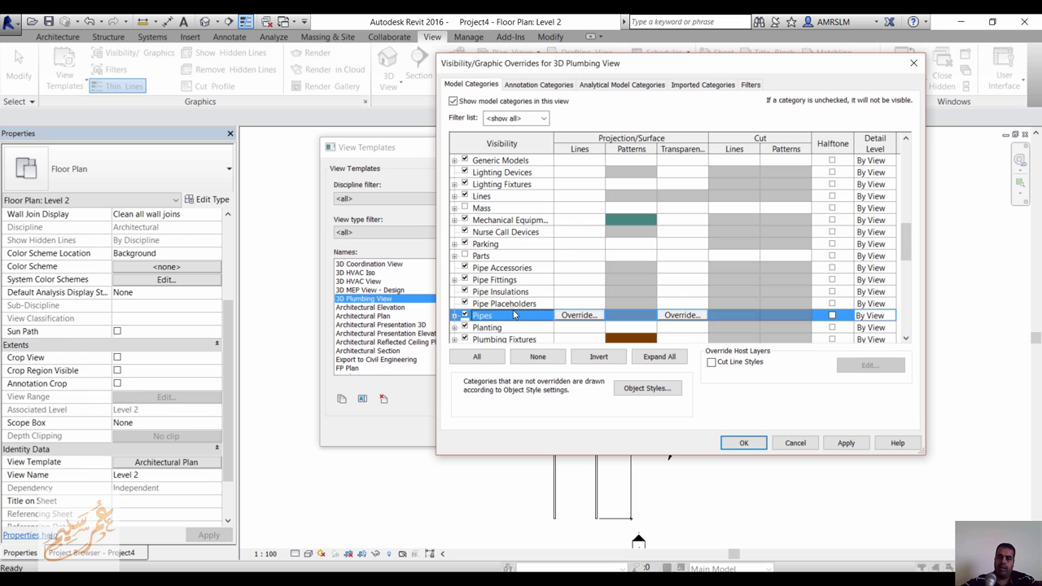
{"action": "left_click", "coordinate": [518, 269], "text": "shift"}
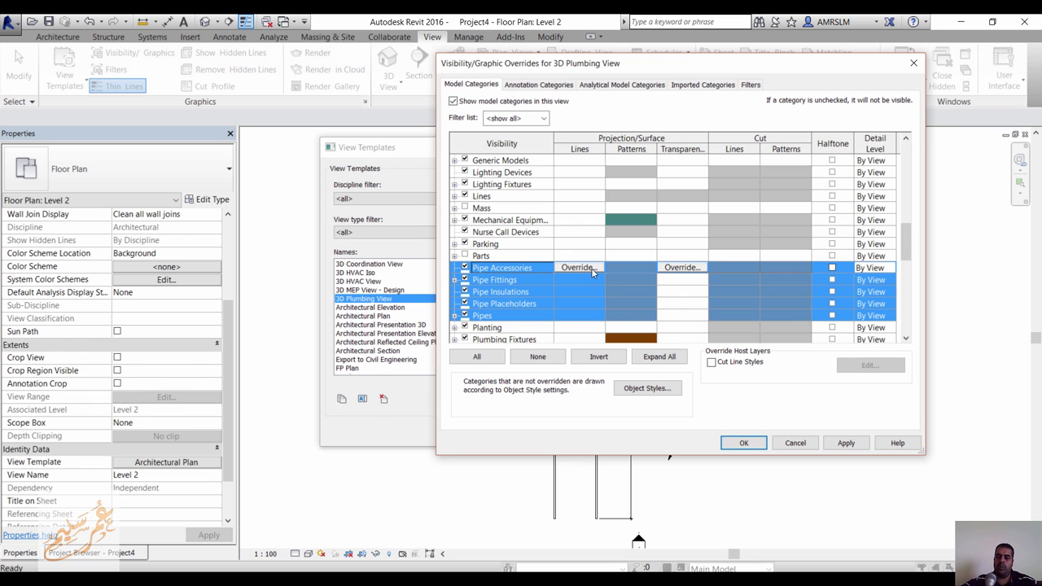
{"action": "left_click", "coordinate": [591, 268]}
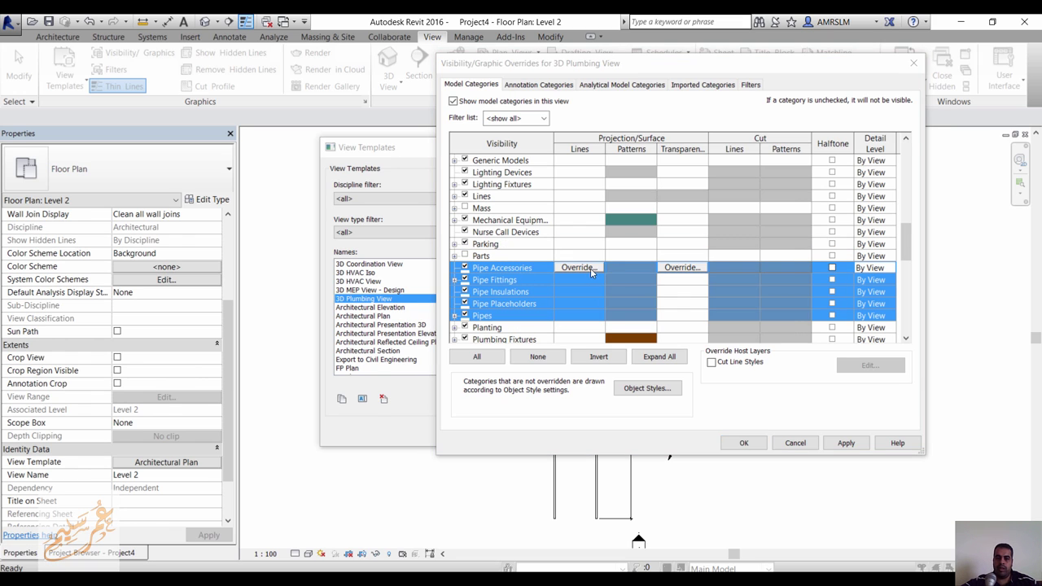
{"action": "left_click", "coordinate": [673, 234]}
{"action": "scroll", "coordinate": [672, 269], "scroll_direction": "up", "scroll_amount": 3}
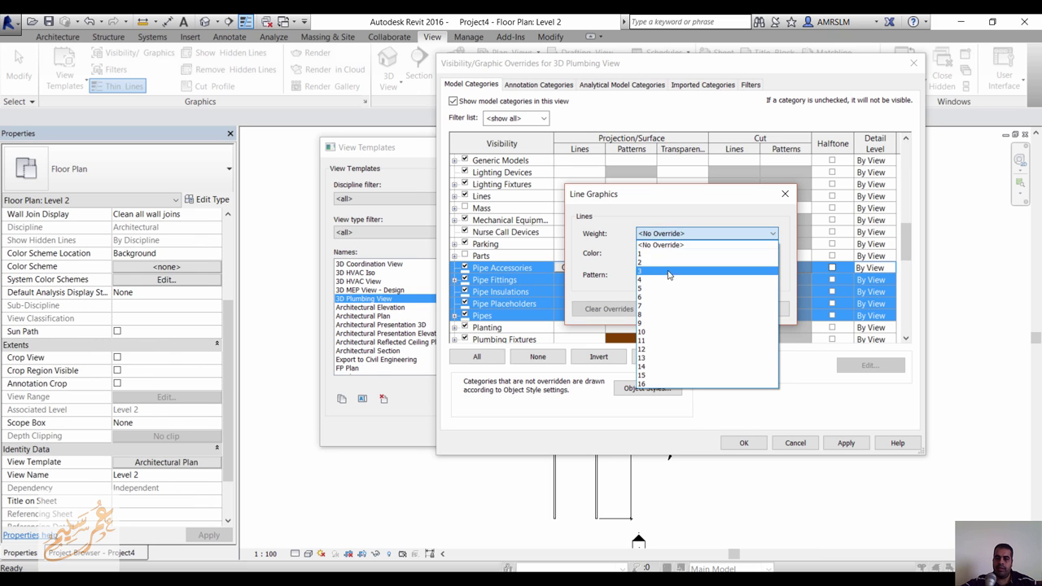
{"action": "left_click", "coordinate": [668, 242]}
{"action": "left_click", "coordinate": [651, 253]}
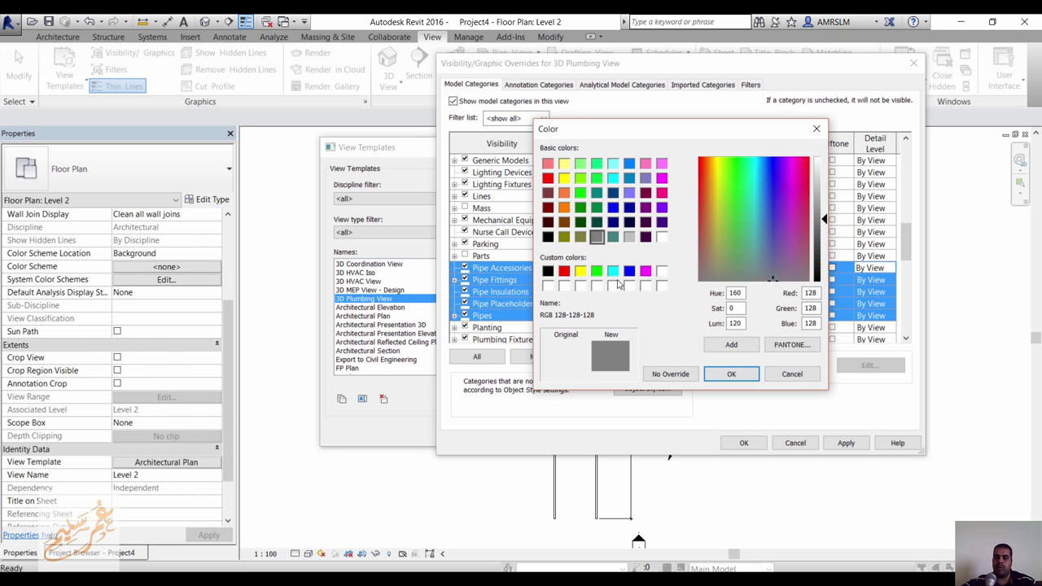
{"action": "left_click", "coordinate": [629, 271]}
{"action": "left_click", "coordinate": [731, 373]}
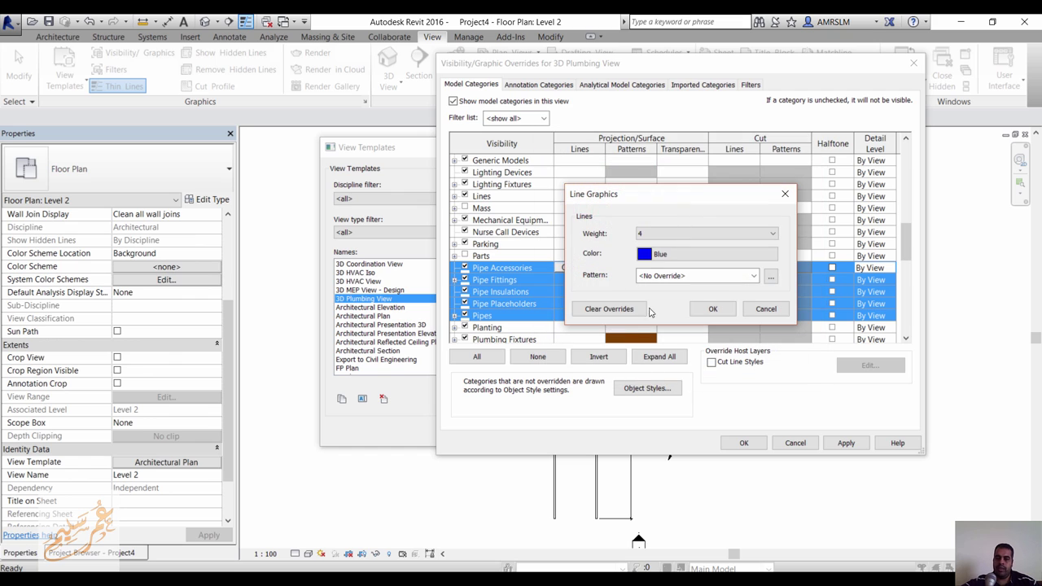
{"action": "left_click", "coordinate": [708, 309]}
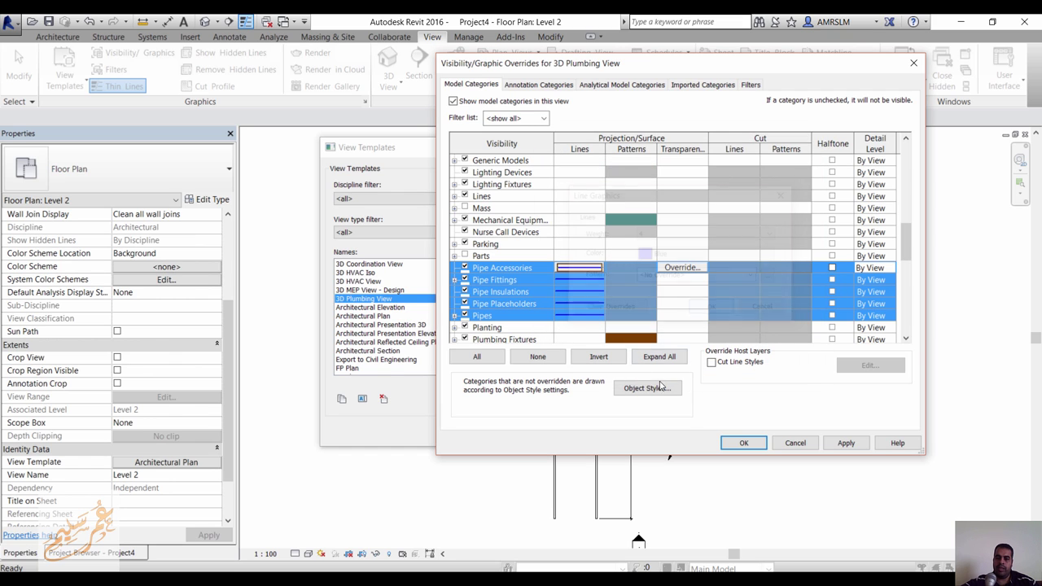
Step: Review the annotation, analytical model and imported category visibility settings of the 3D Plumbing View template
{"action": "left_click", "coordinate": [526, 85]}
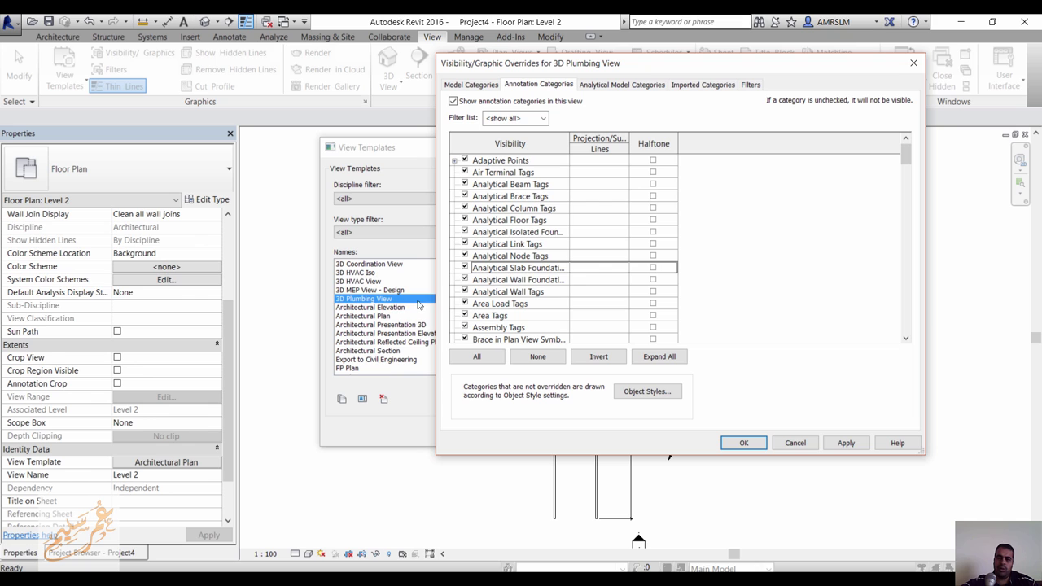
{"action": "left_click", "coordinate": [628, 87]}
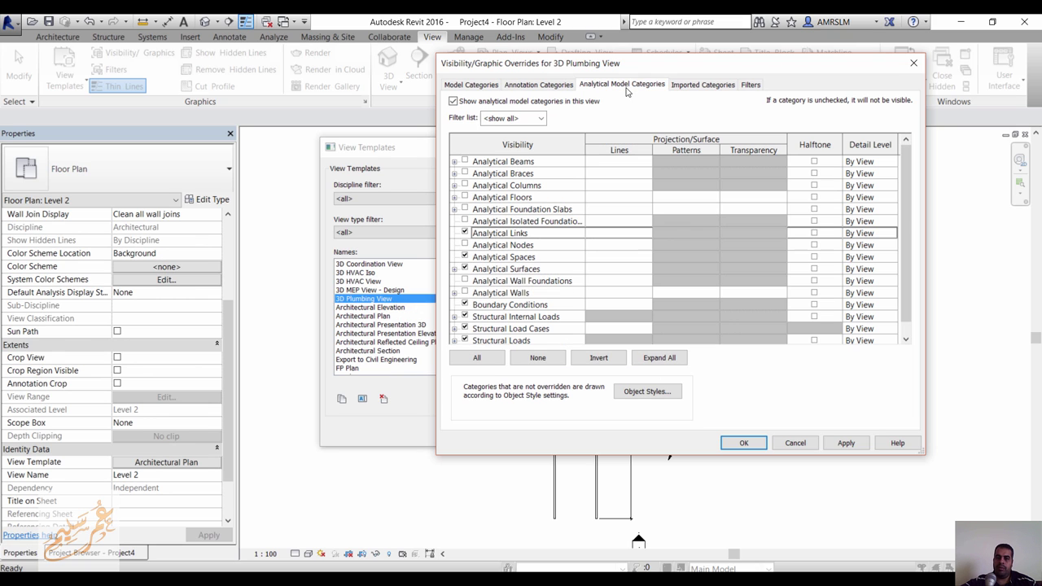
{"action": "left_click", "coordinate": [675, 87]}
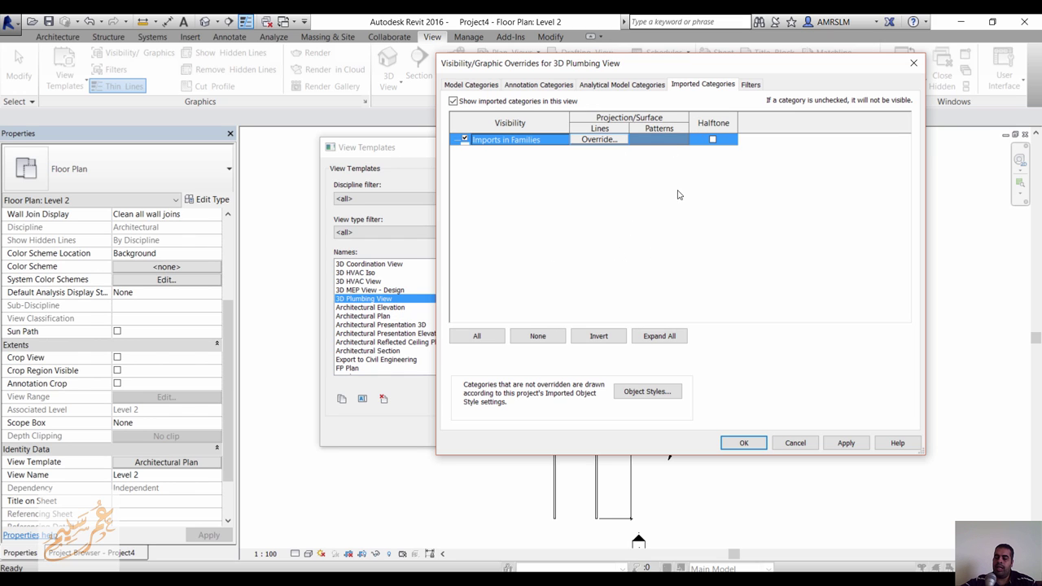
Step: Create a new criteria-based filter named "cold water" from the 3D Plumbing View template's filter overrides
{"action": "left_click", "coordinate": [746, 88]}
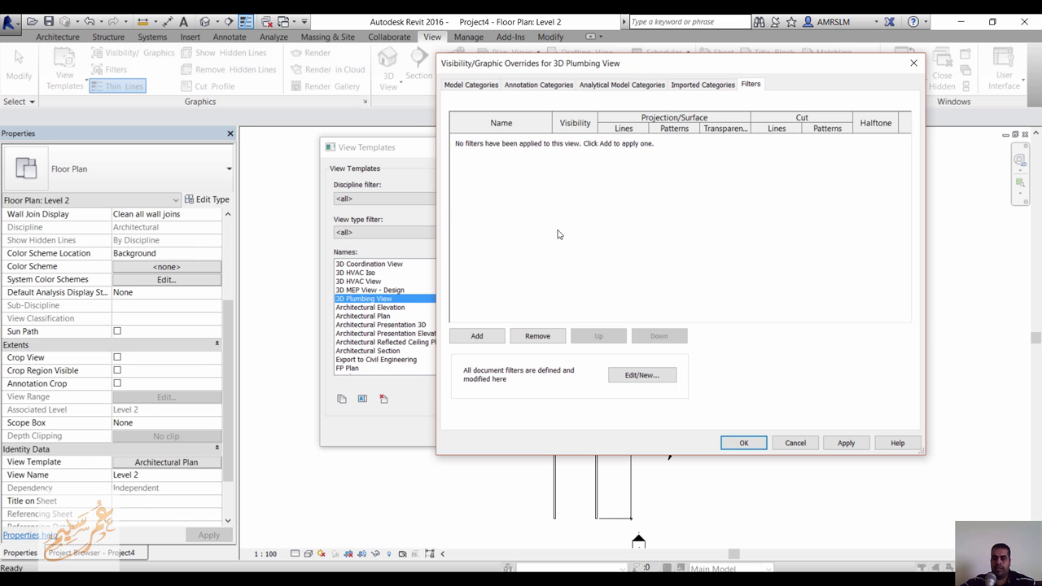
{"action": "left_click", "coordinate": [477, 336]}
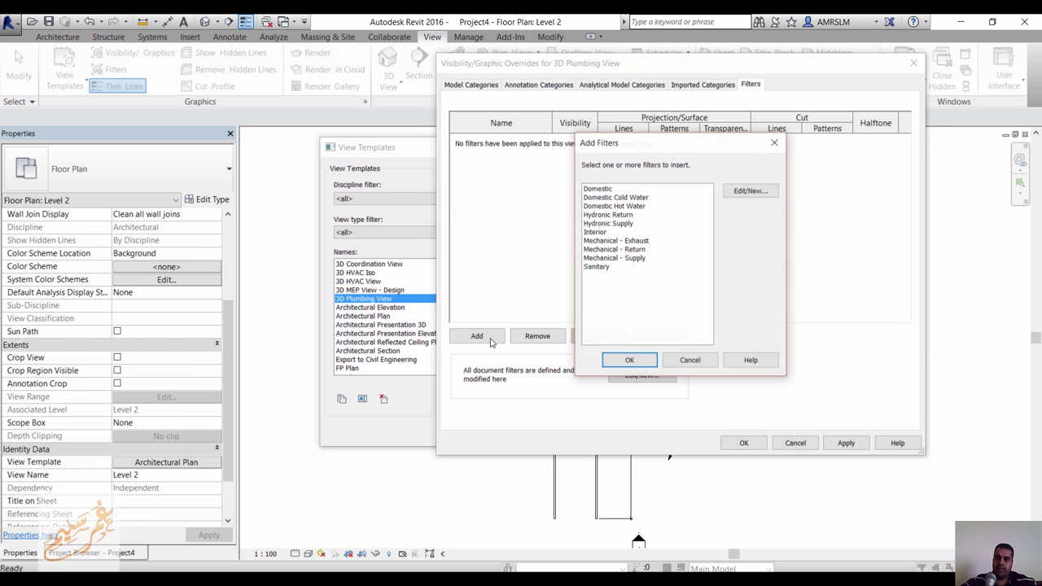
{"action": "left_click", "coordinate": [751, 191]}
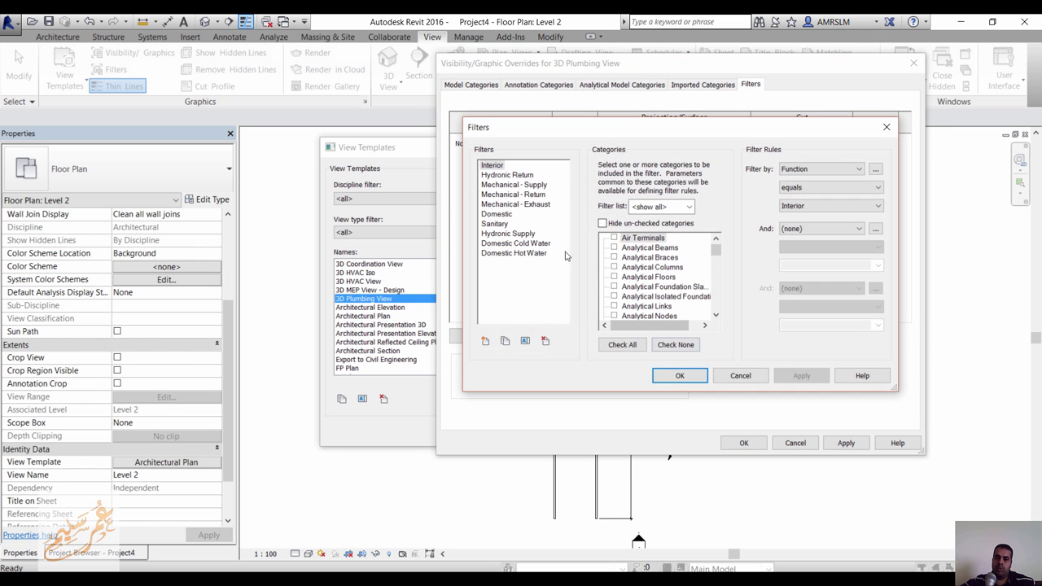
{"action": "left_click", "coordinate": [484, 342]}
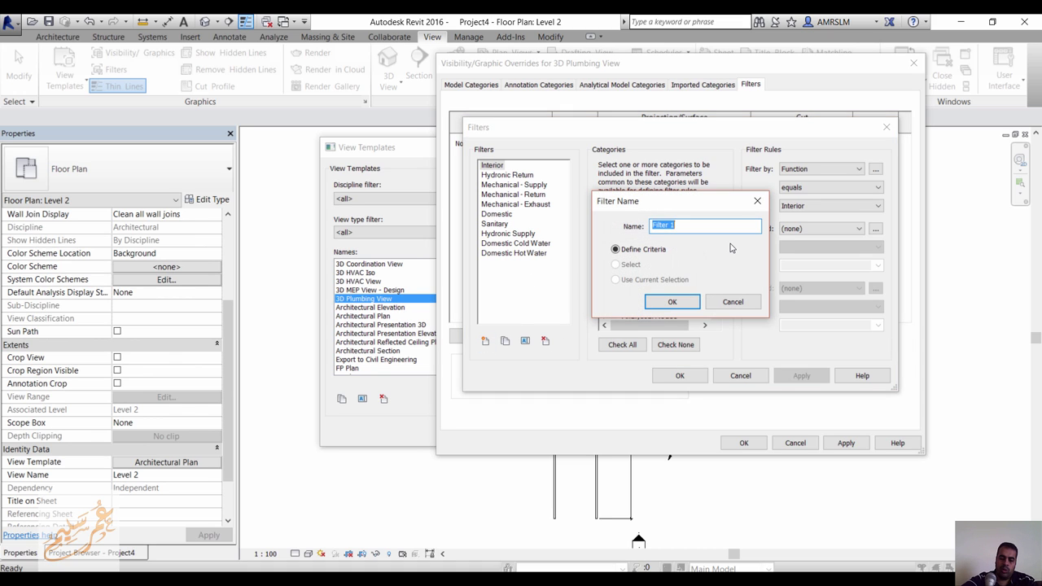
{"action": "type", "text": "cold wa"}
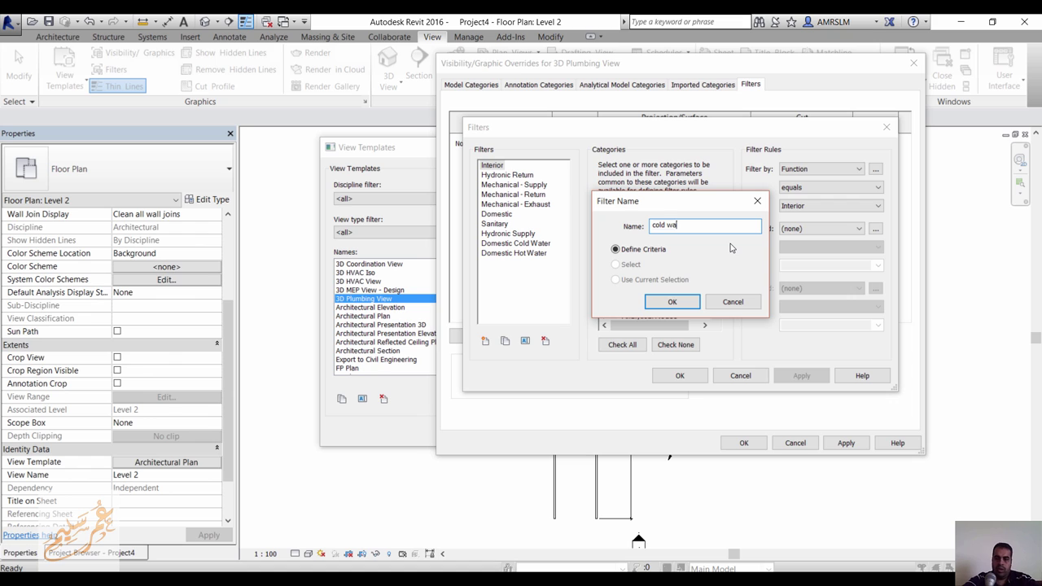
{"action": "type", "text": "ter"}
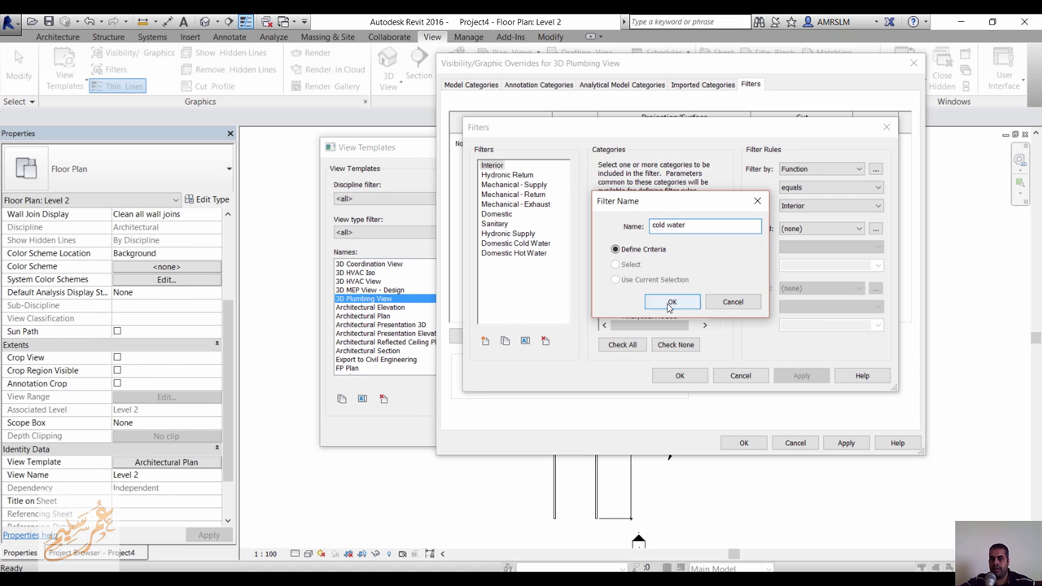
{"action": "left_click", "coordinate": [670, 302]}
Step: Include Pipe Accessories, Pipe Fittings, Pipe Insulations, Pipe Placeholders and Pipes as the cold water filter's categories
{"action": "left_click", "coordinate": [652, 267]}
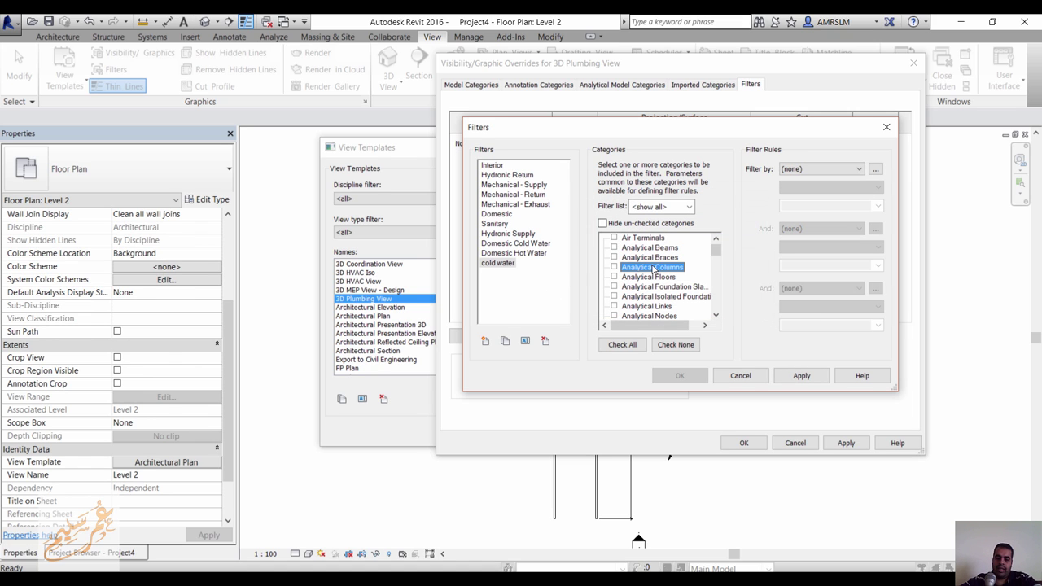
{"action": "scroll", "coordinate": [656, 276], "scroll_direction": "down", "scroll_amount": 20}
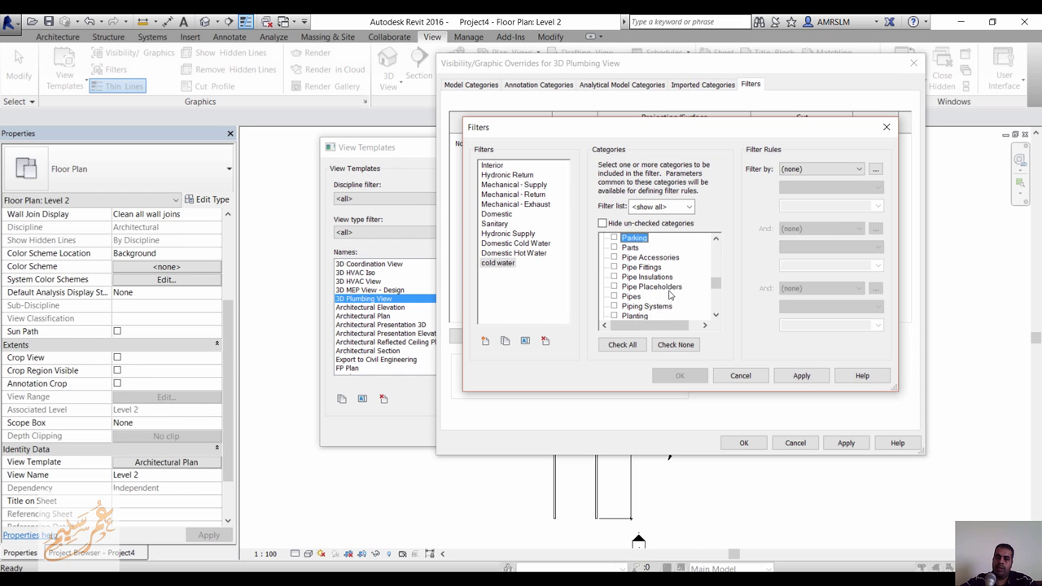
{"action": "left_click", "coordinate": [613, 286]}
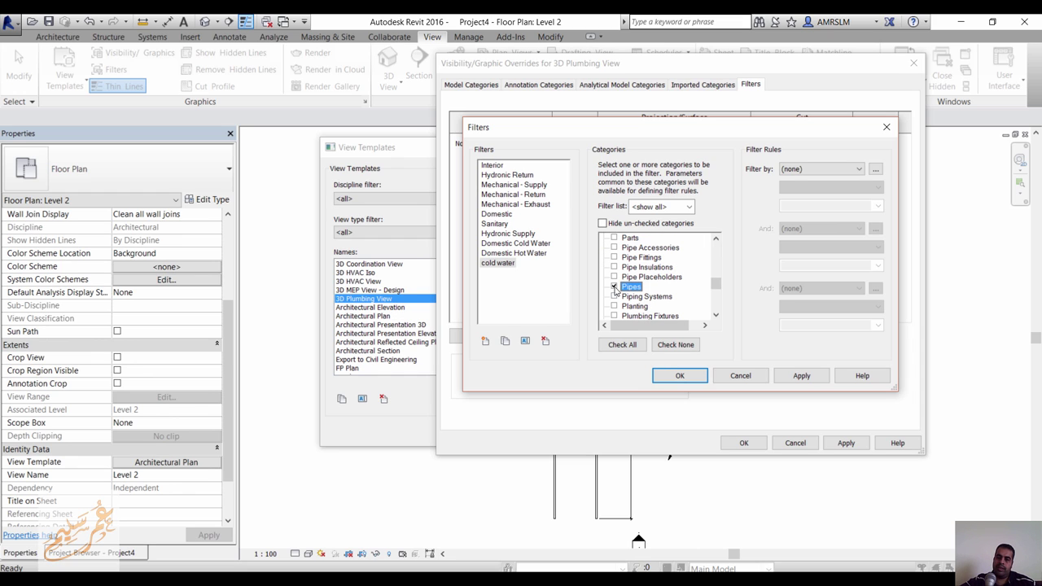
{"action": "left_click", "coordinate": [615, 257]}
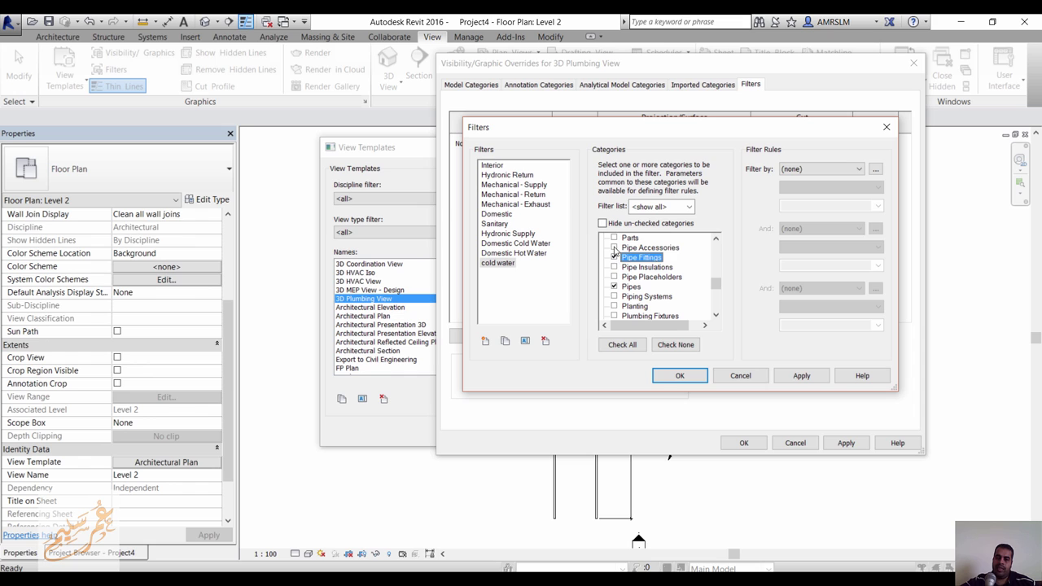
{"action": "left_click", "coordinate": [614, 247]}
{"action": "left_click", "coordinate": [613, 267]}
{"action": "left_click", "coordinate": [614, 277]}
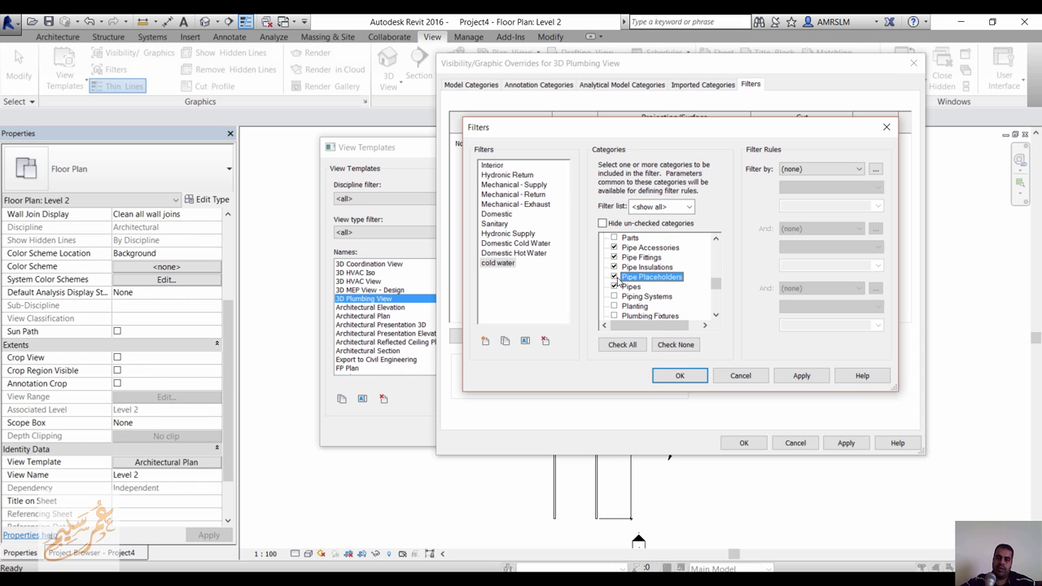
Step: Try to define the cold water filter's rule by System Name with the equals condition
{"action": "left_click", "coordinate": [814, 169]}
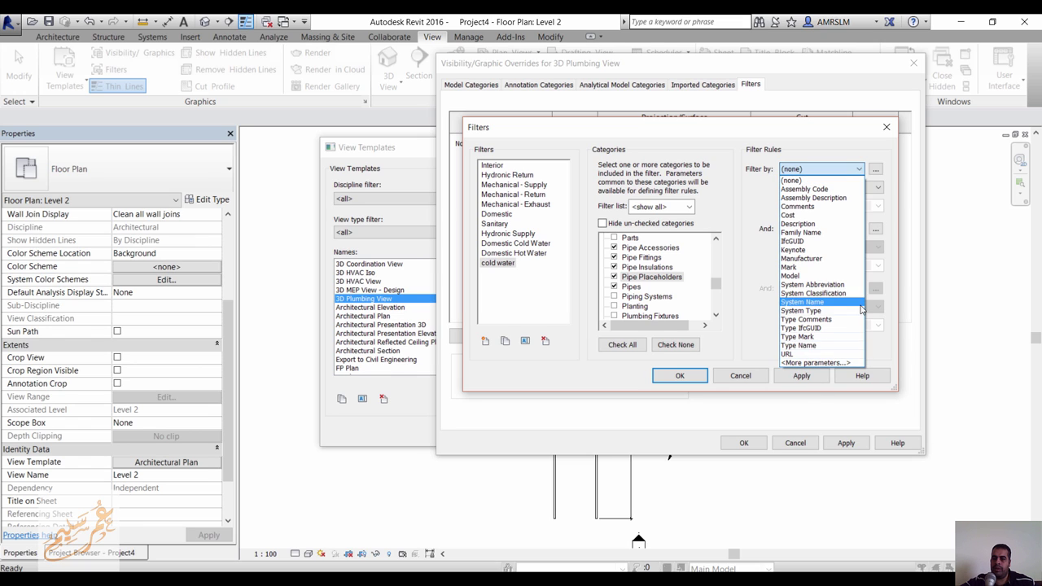
{"action": "left_click", "coordinate": [814, 302]}
{"action": "left_click", "coordinate": [879, 206]}
{"action": "left_click", "coordinate": [879, 206]}
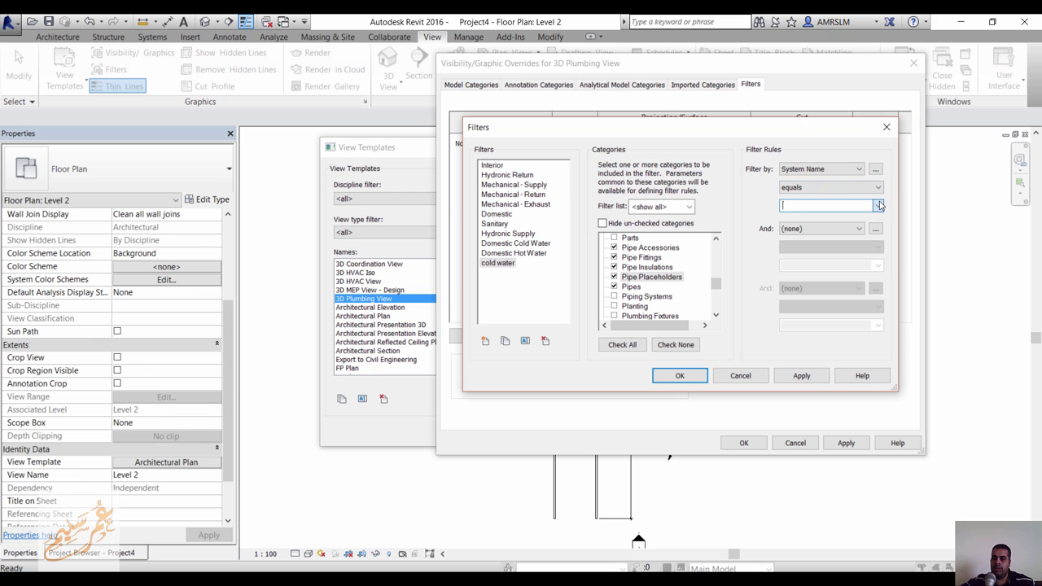
{"action": "left_click", "coordinate": [877, 187]}
{"action": "left_click", "coordinate": [814, 196]}
Step: Base the cold water filter's first rule on System Type with the equals condition
{"action": "left_click", "coordinate": [837, 172]}
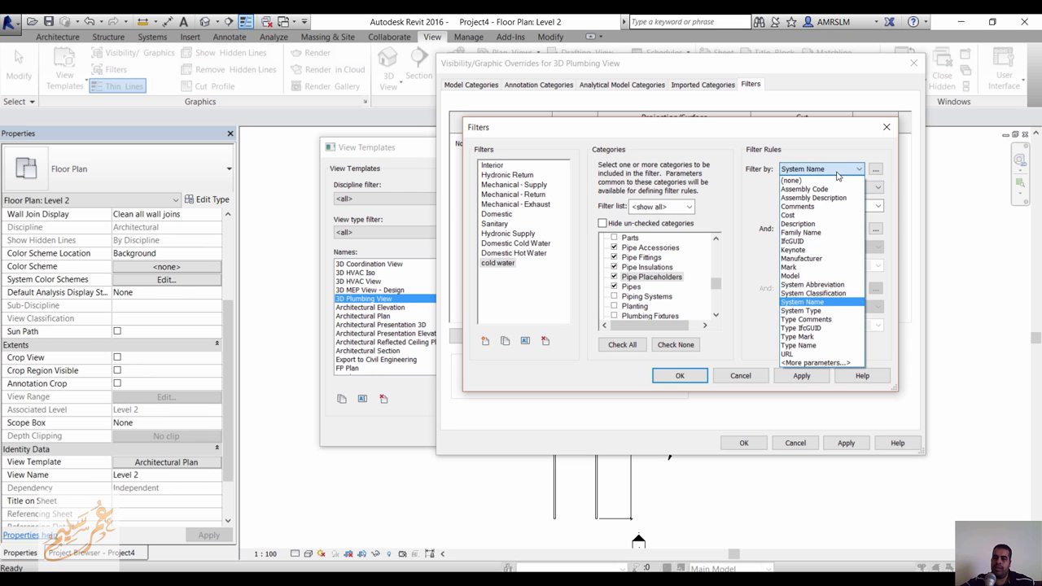
{"action": "left_click", "coordinate": [813, 305]}
{"action": "left_click", "coordinate": [877, 206]}
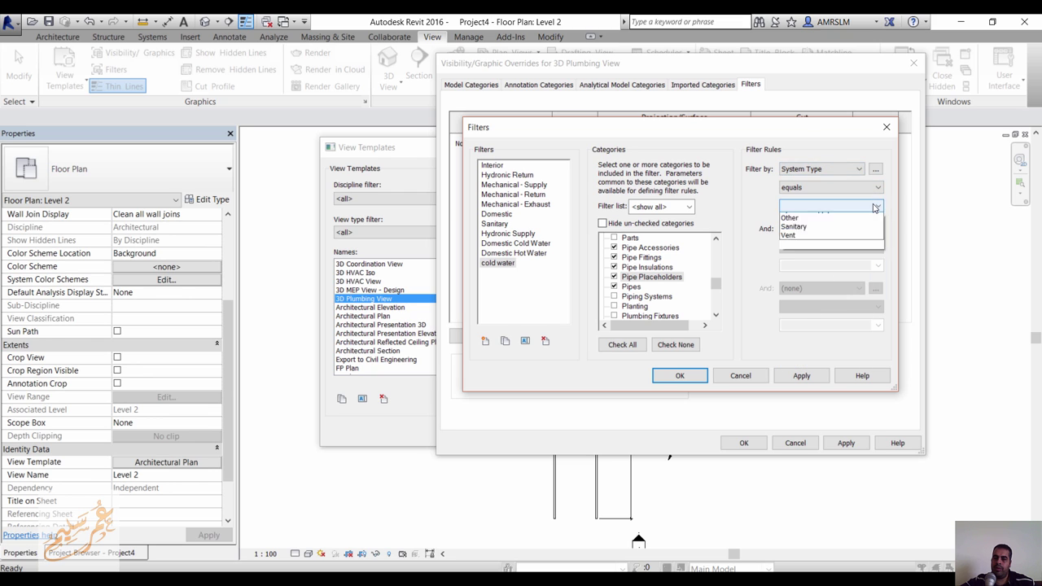
{"action": "left_click", "coordinate": [860, 218]}
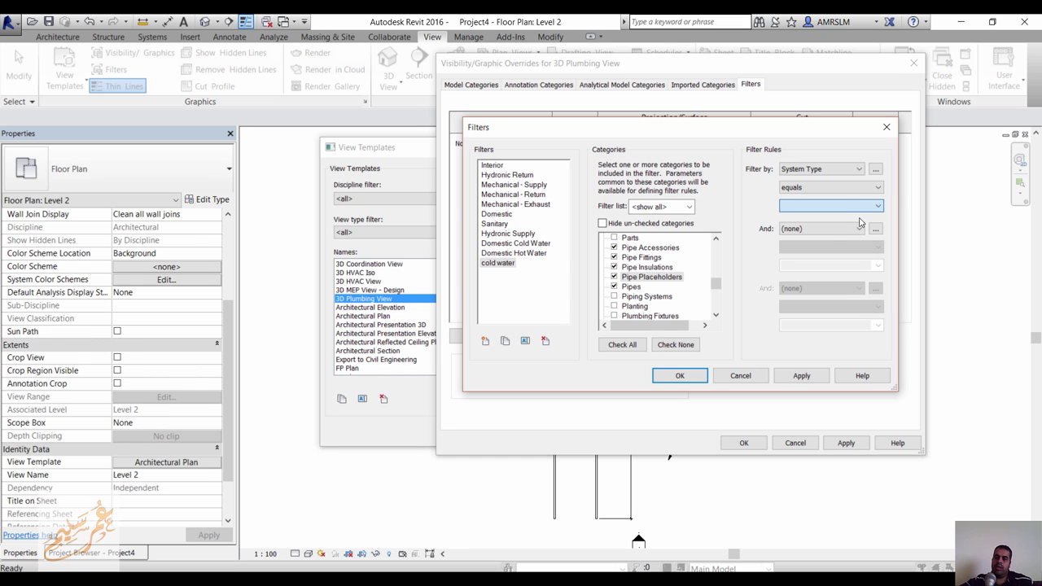